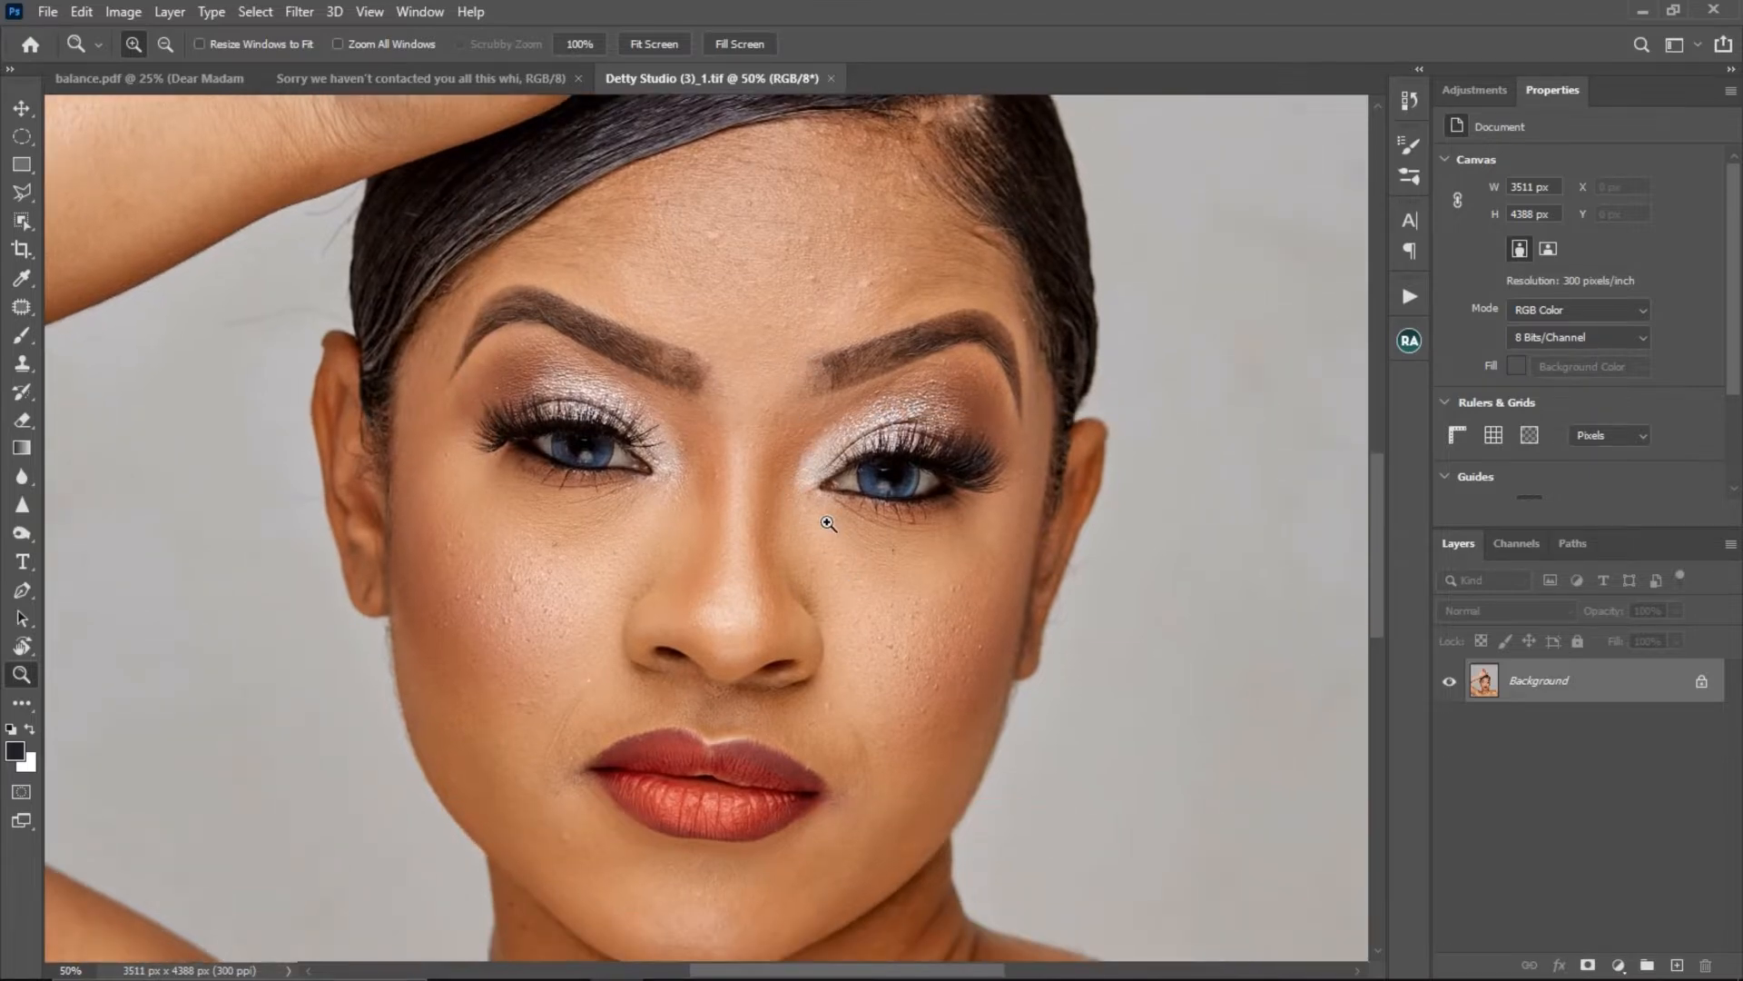
mouse_move(828, 523)
mouse_down()
mouse_move(856, 544)
mouse_move(845, 534)
mouse_up()
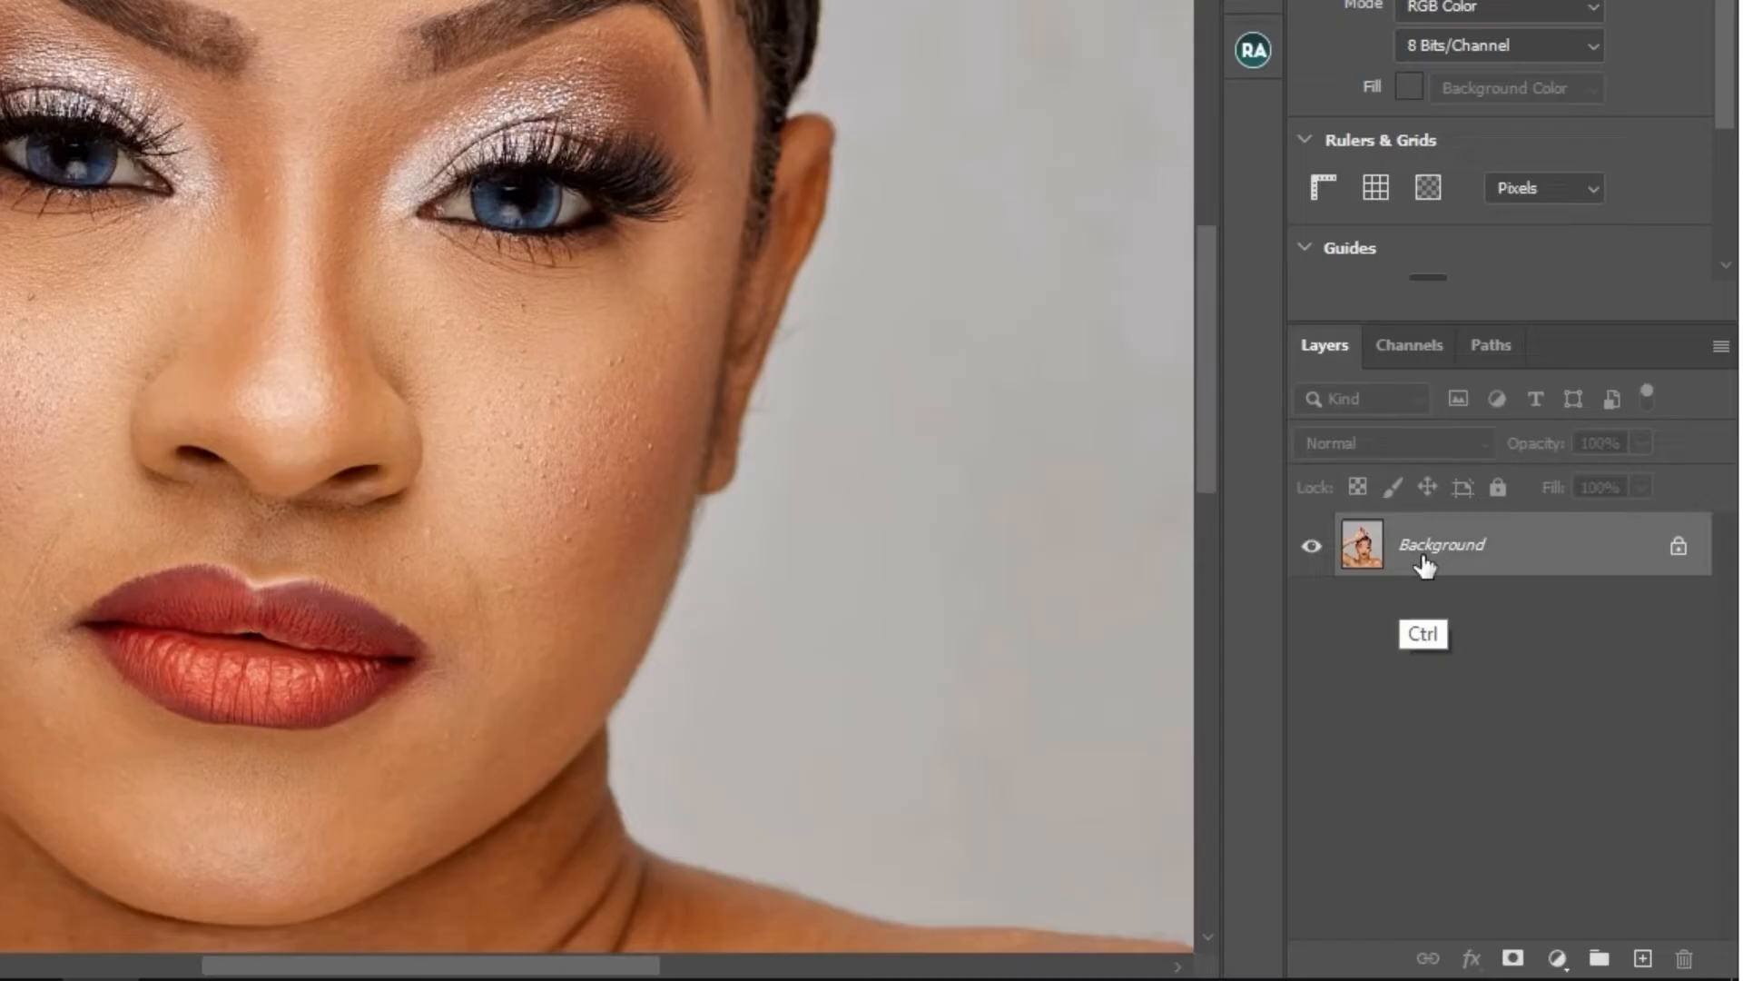
ctrl+click(1536, 688)
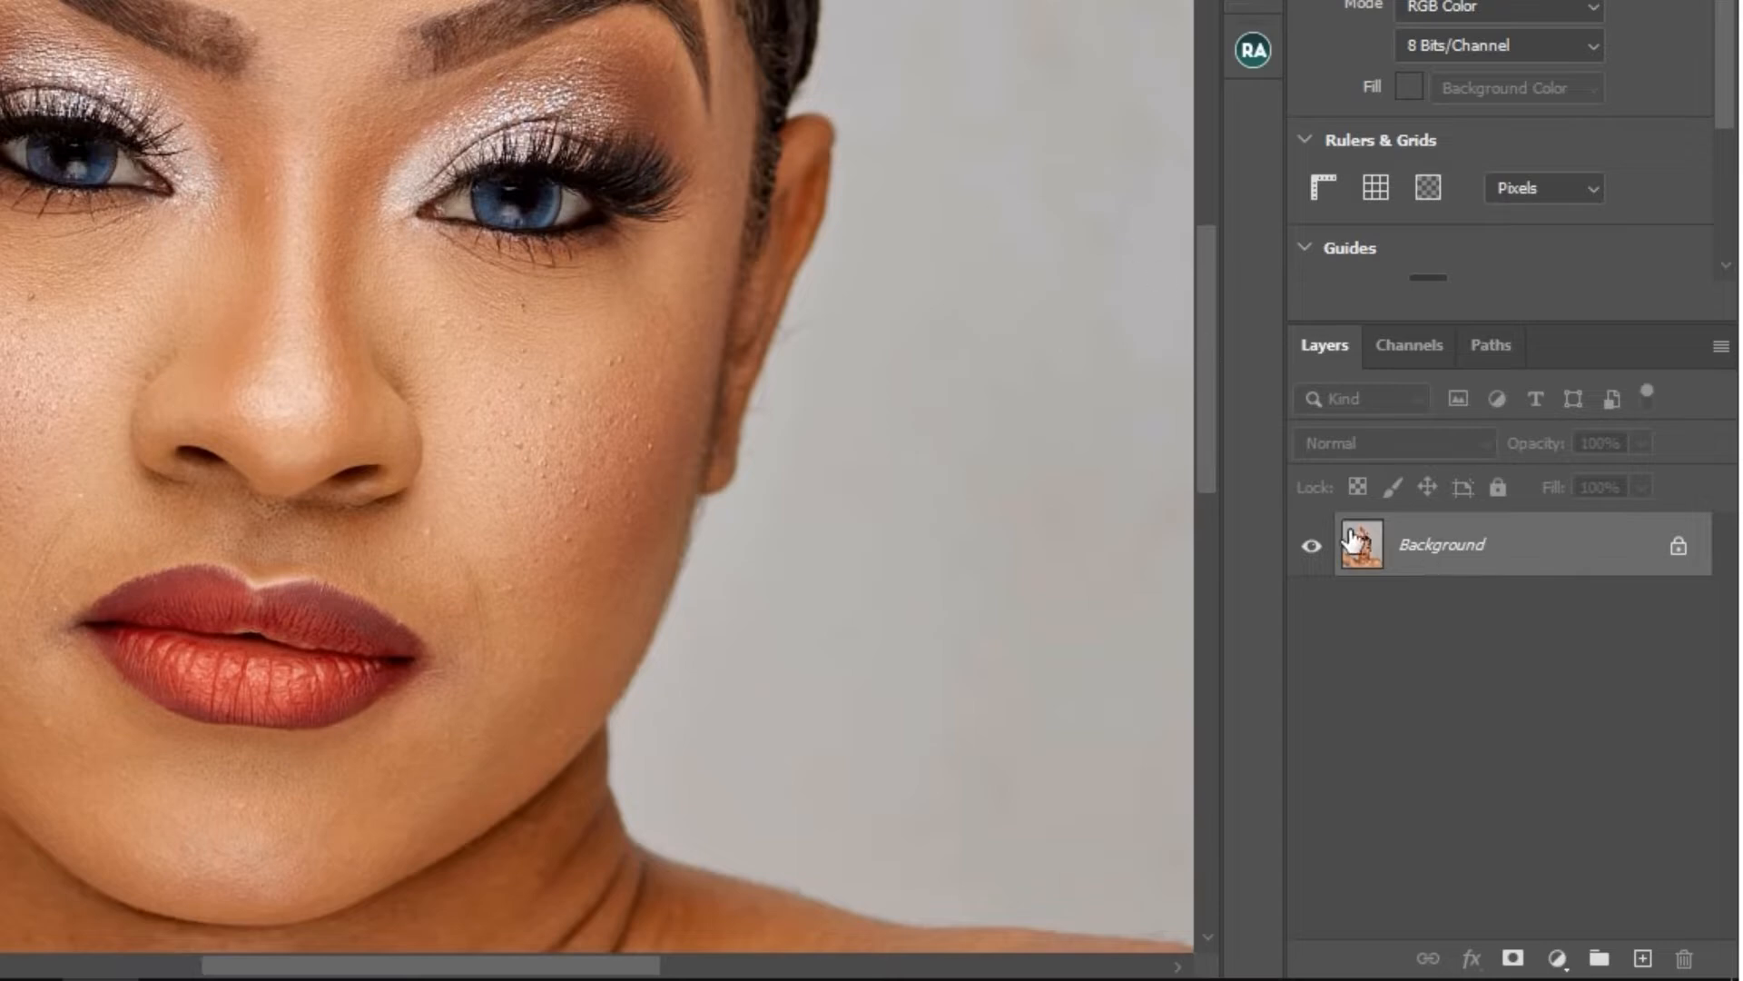
key(ctrl+j)
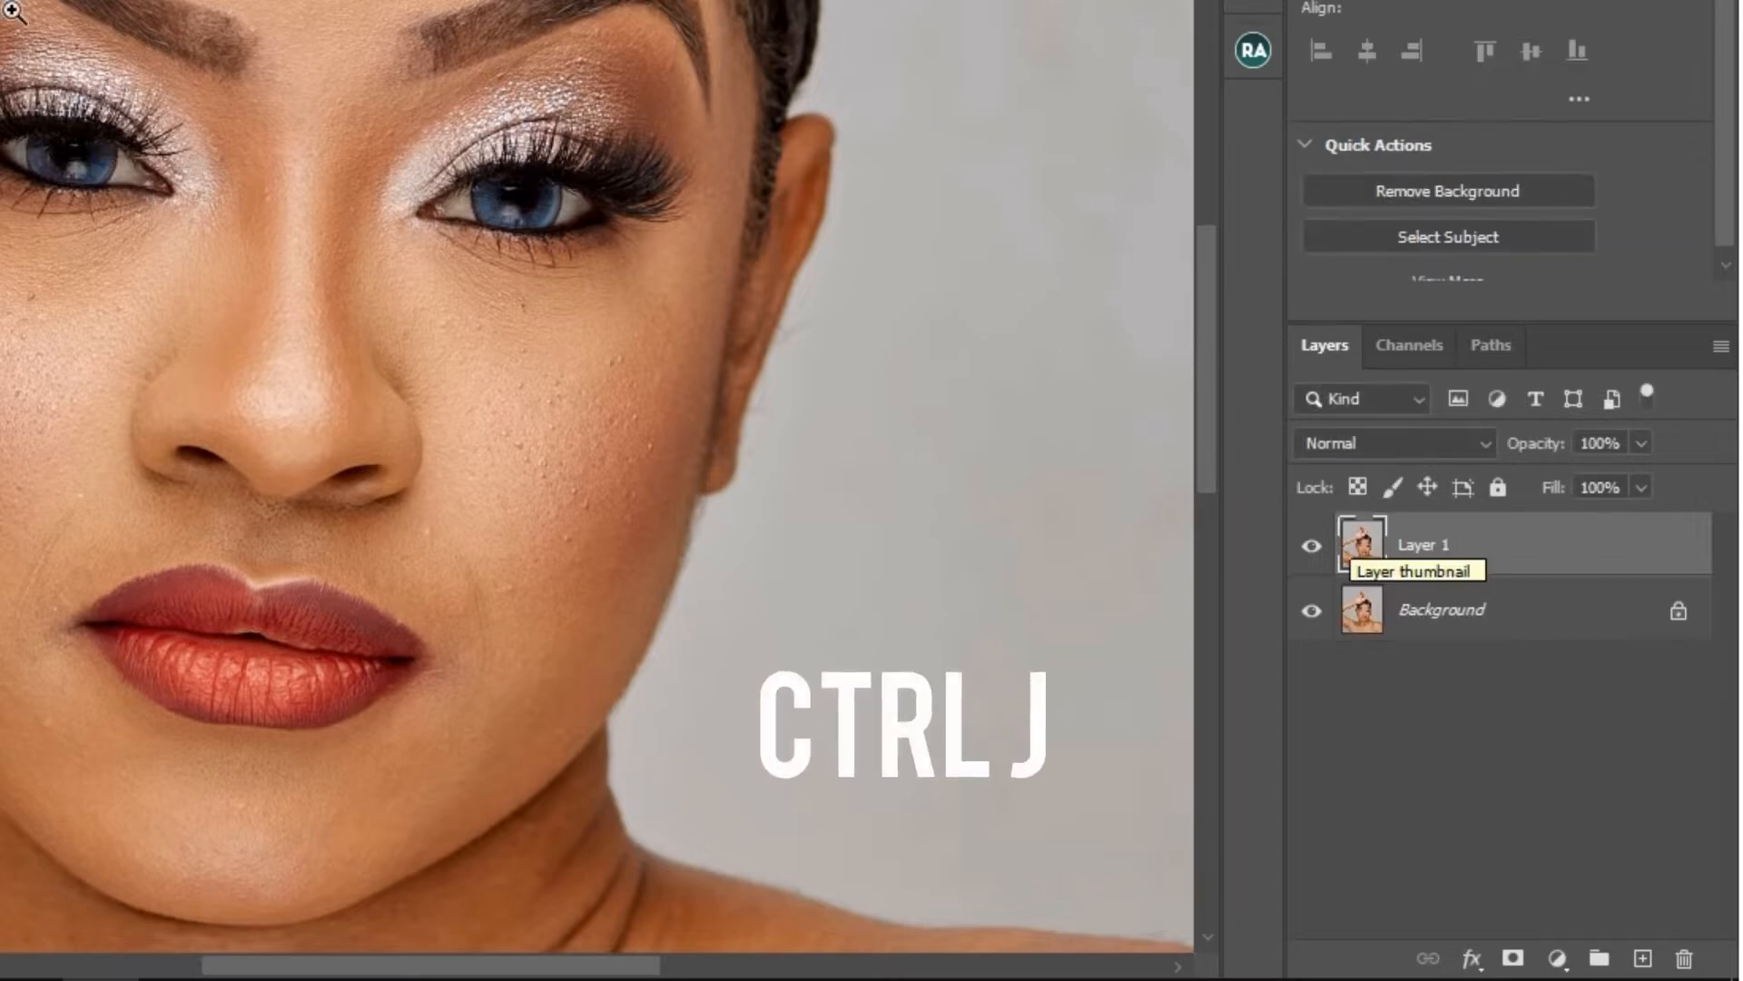
drag(1583, 564, 1685, 957)
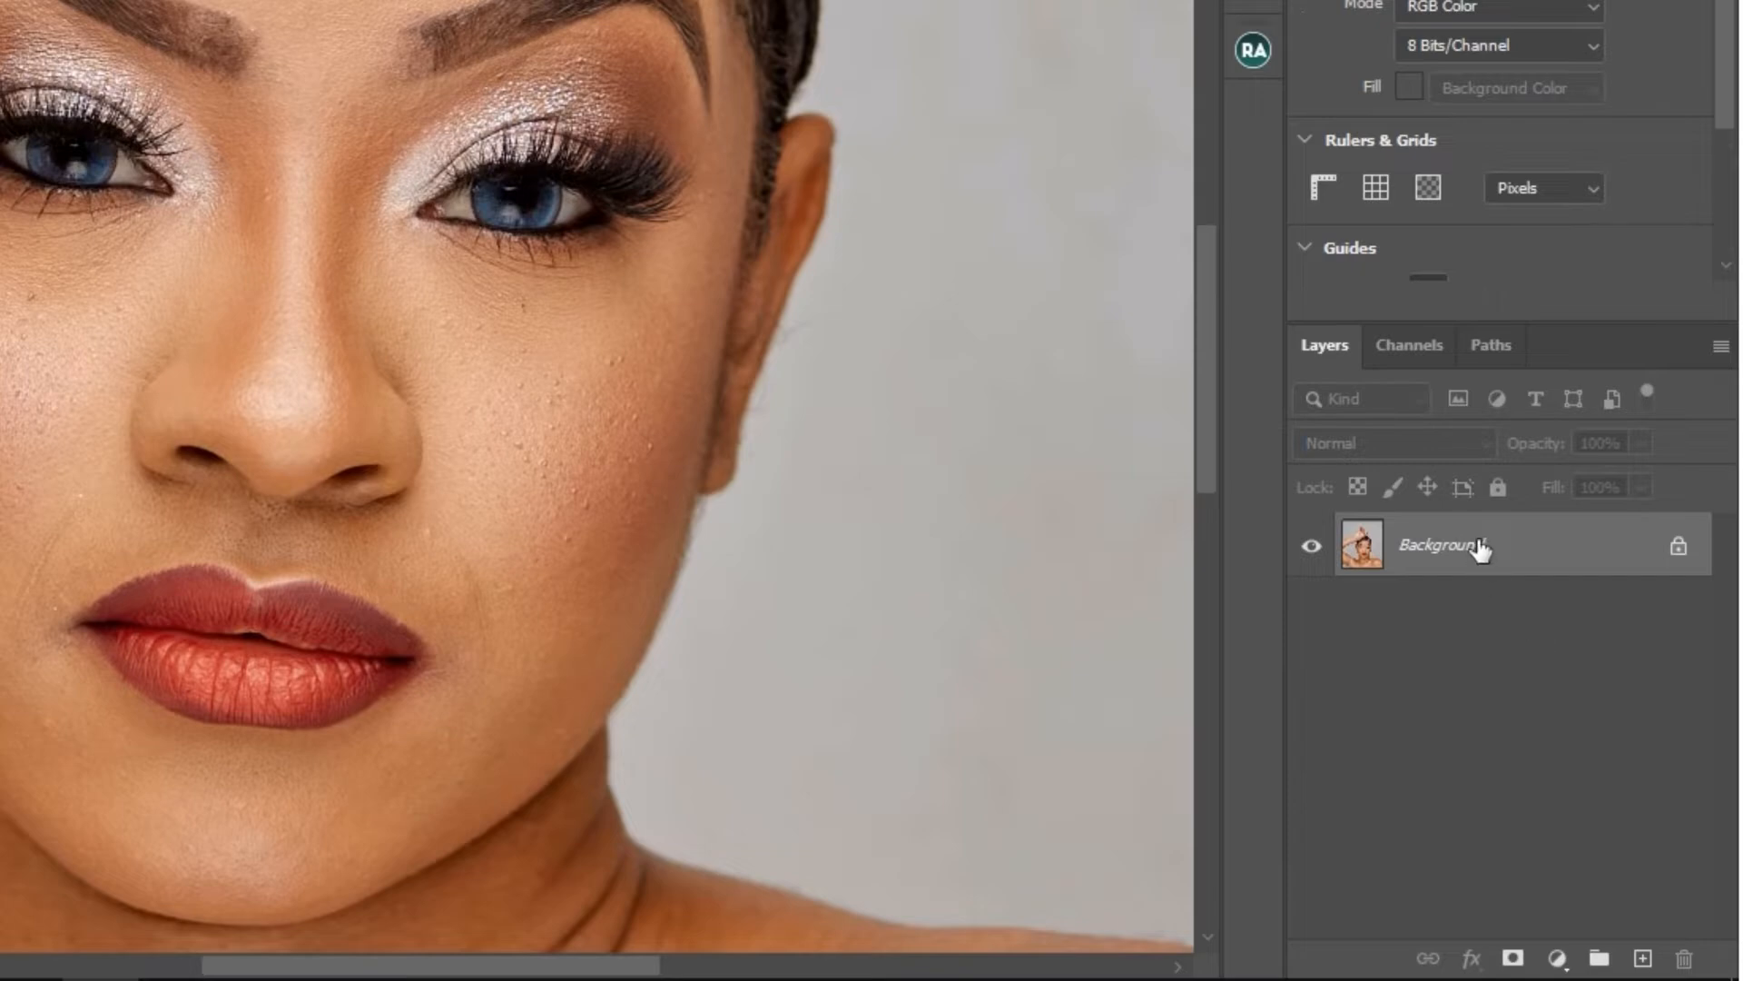
- Duplicate the Background layer and add a new empty layer above the copy
drag(1478, 548, 1645, 961)
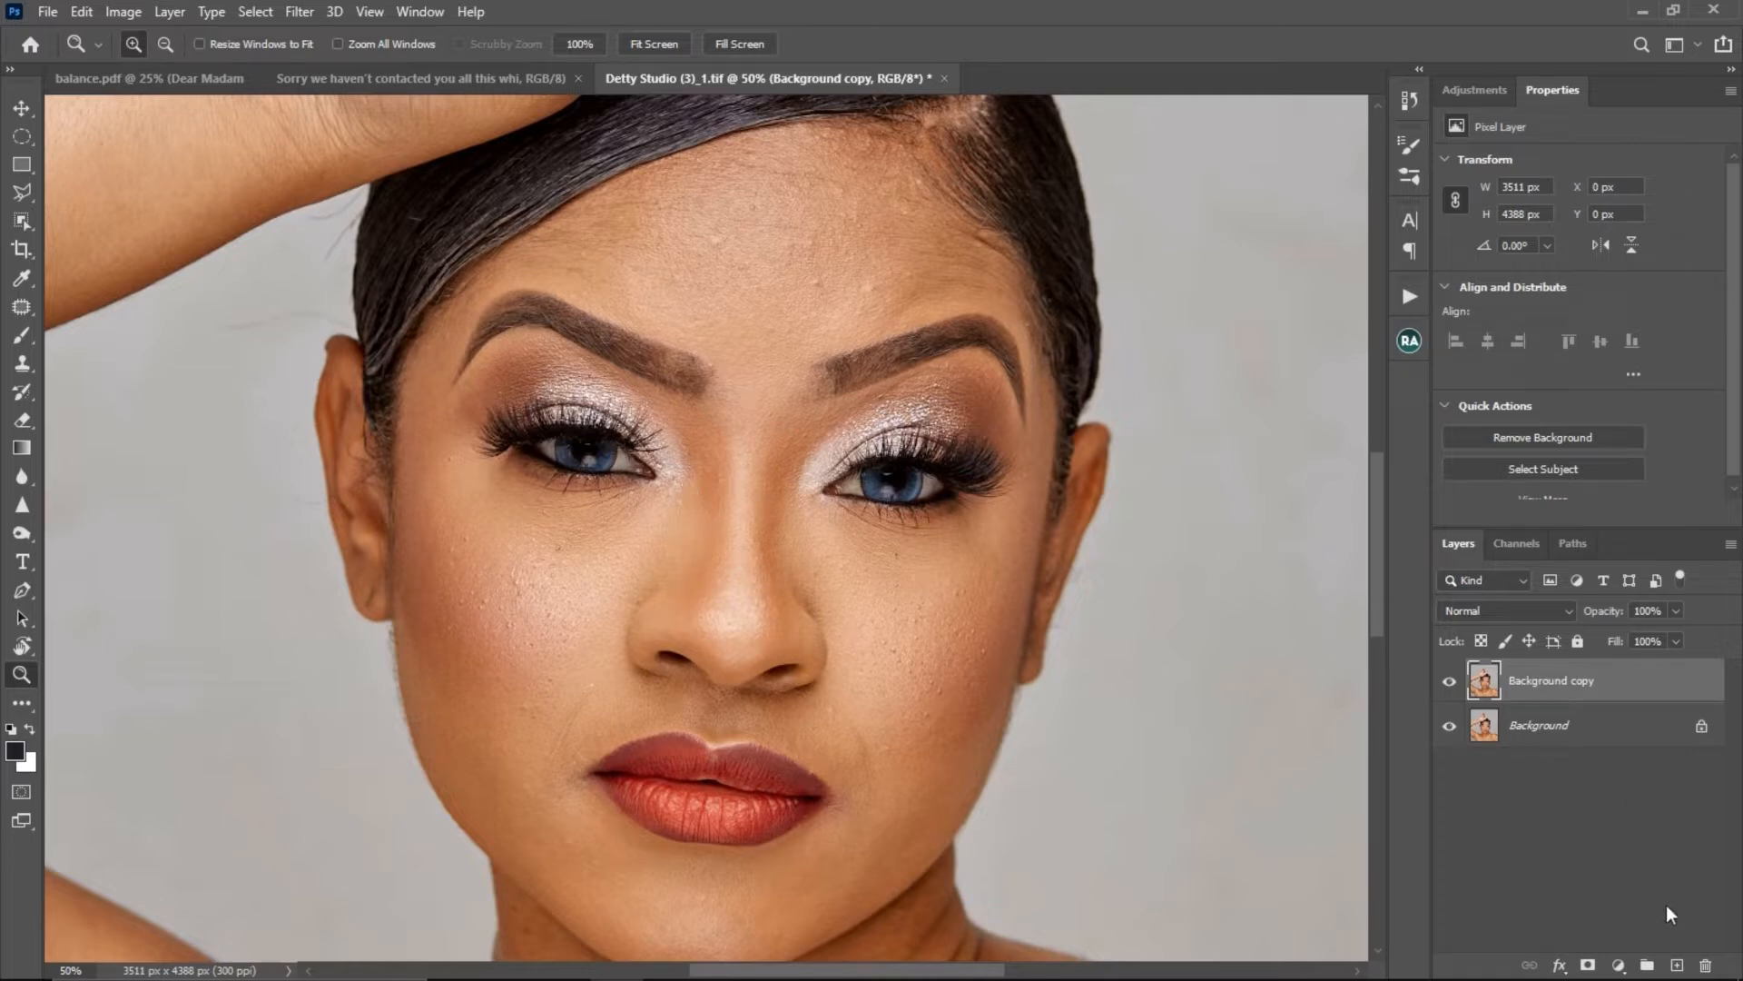
click(1676, 964)
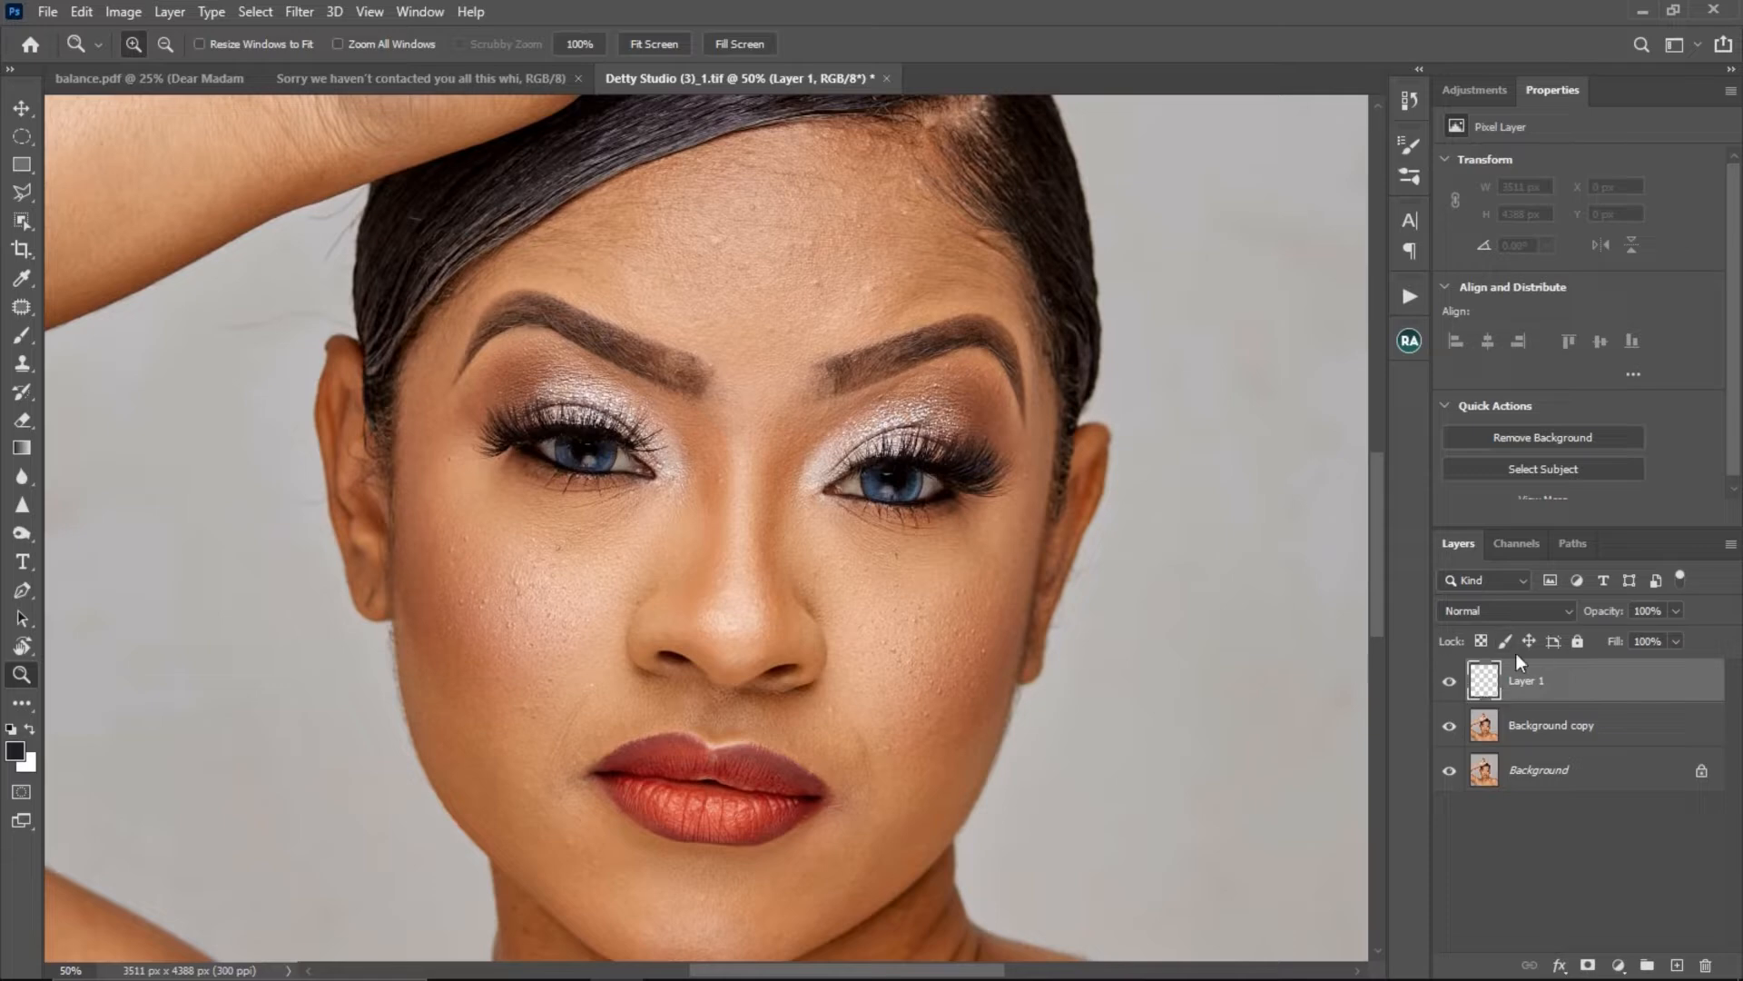
drag(1487, 686, 1501, 709)
- Set up the Clone Stamp tool with the Soft Round brush in Normal mode for retouching the face
click(519, 470)
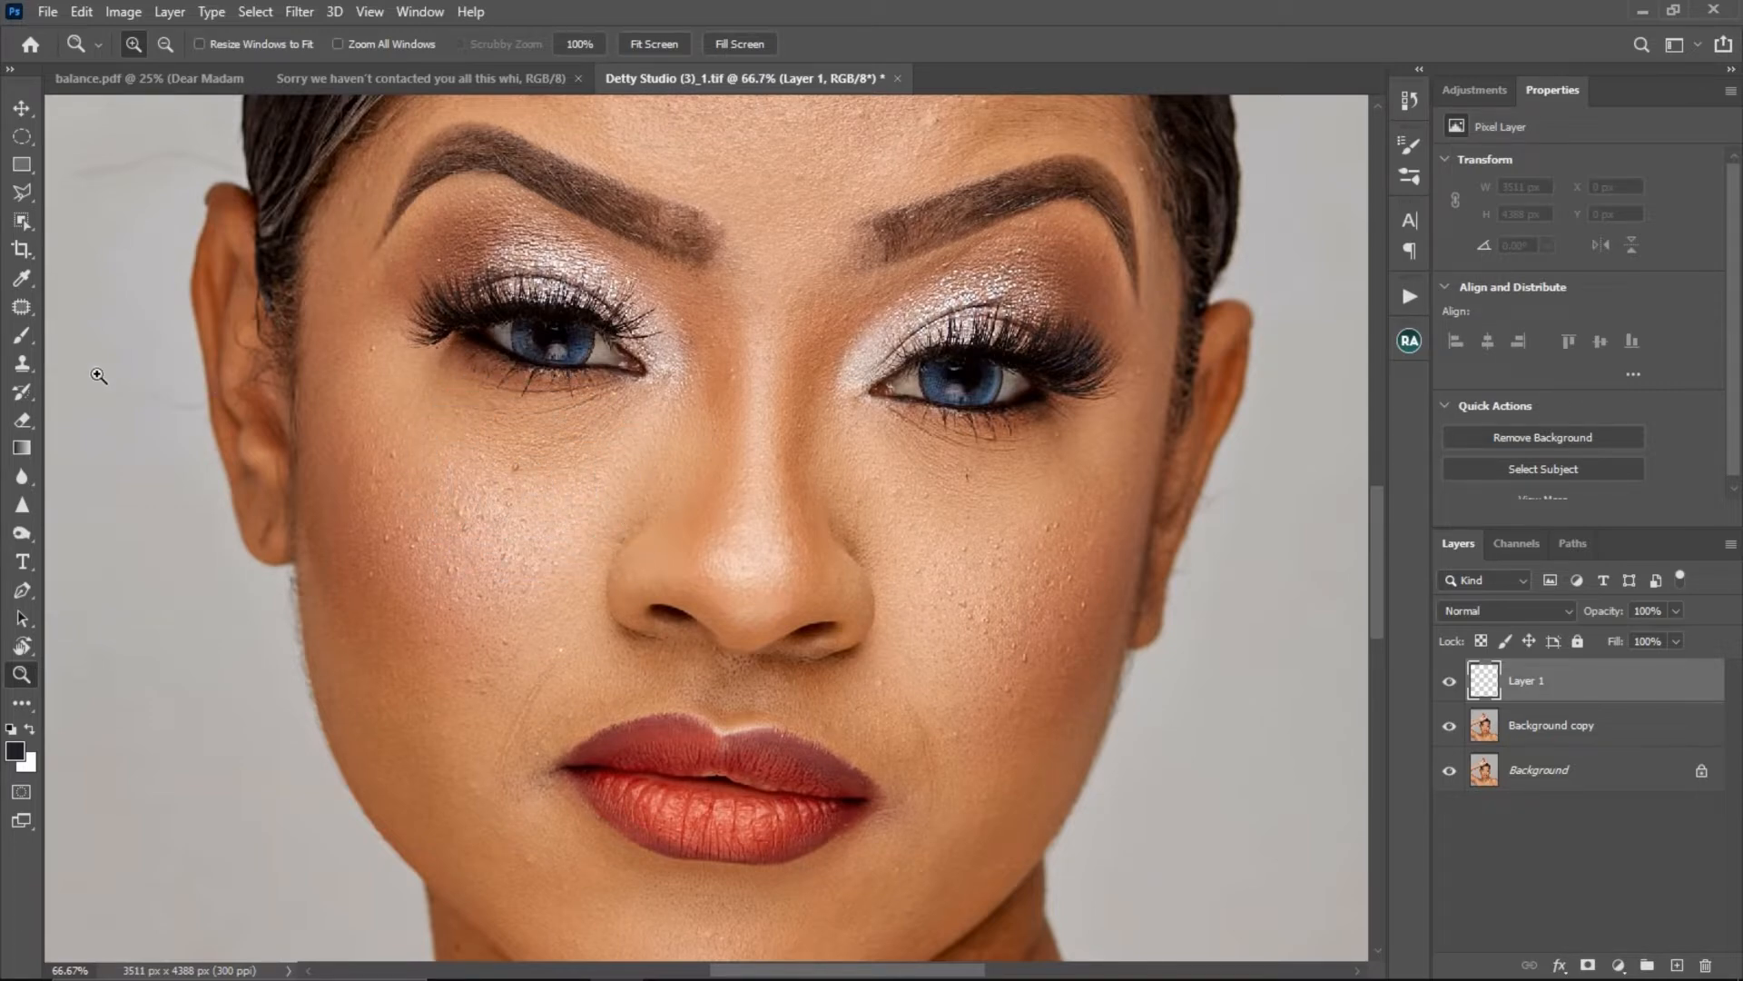
click(23, 364)
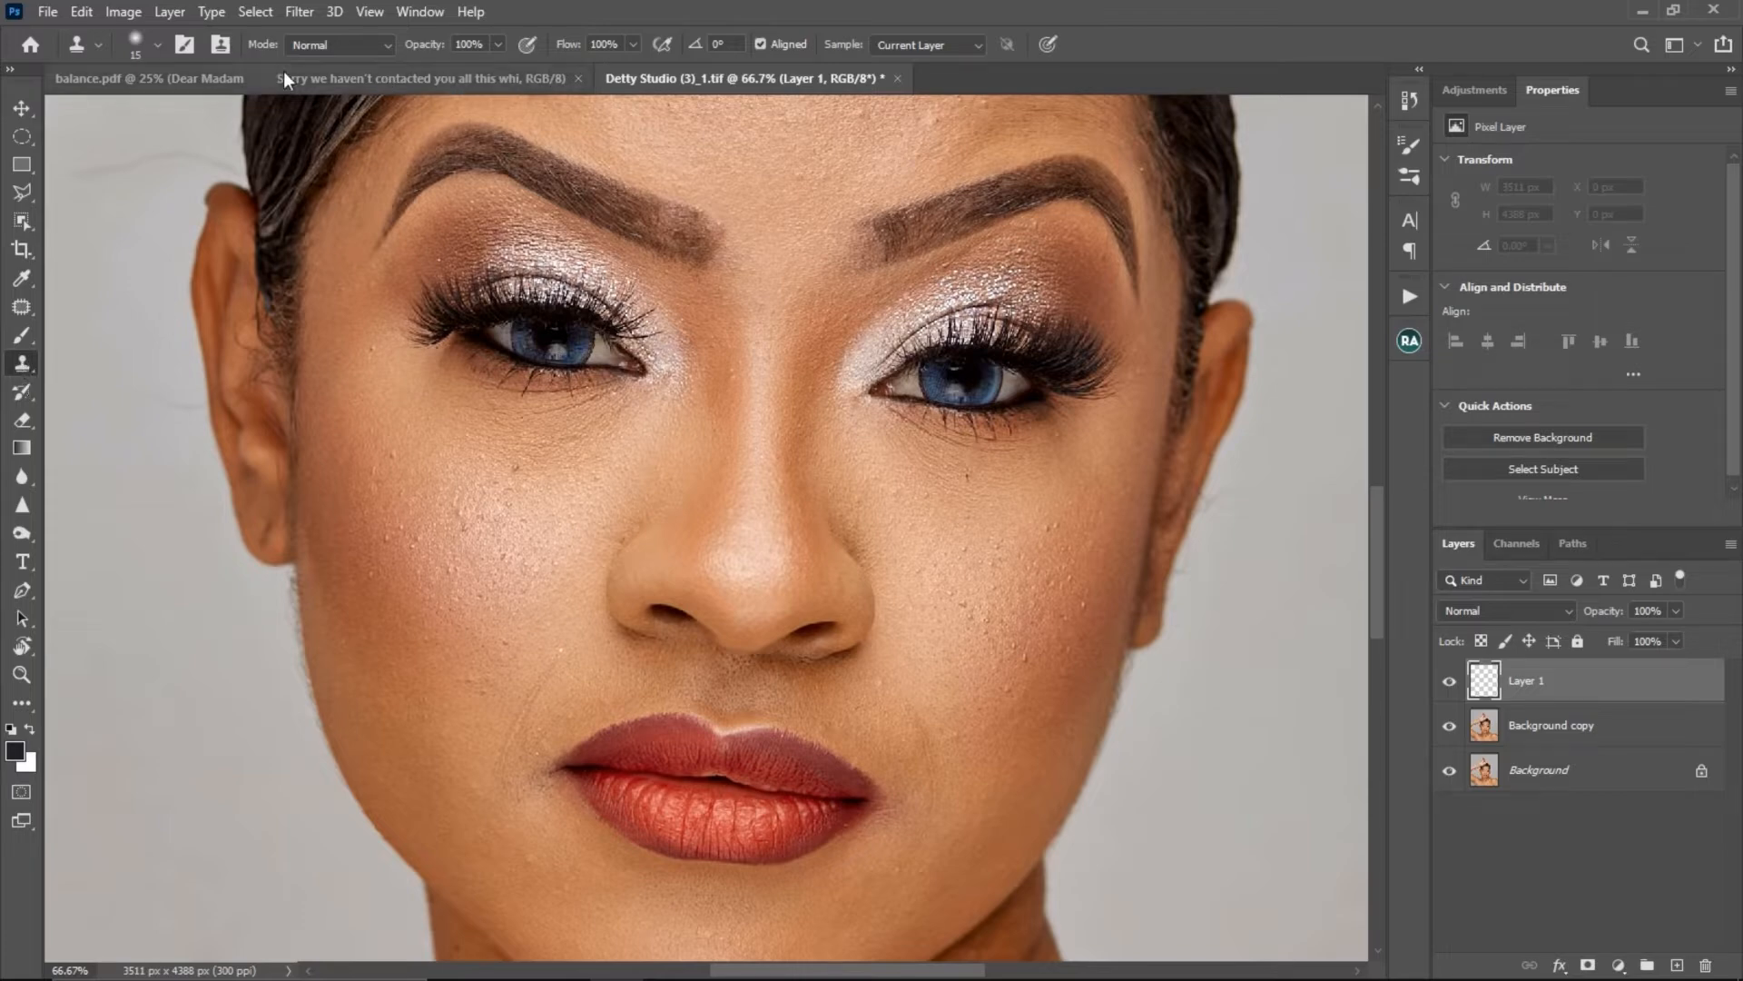
click(158, 47)
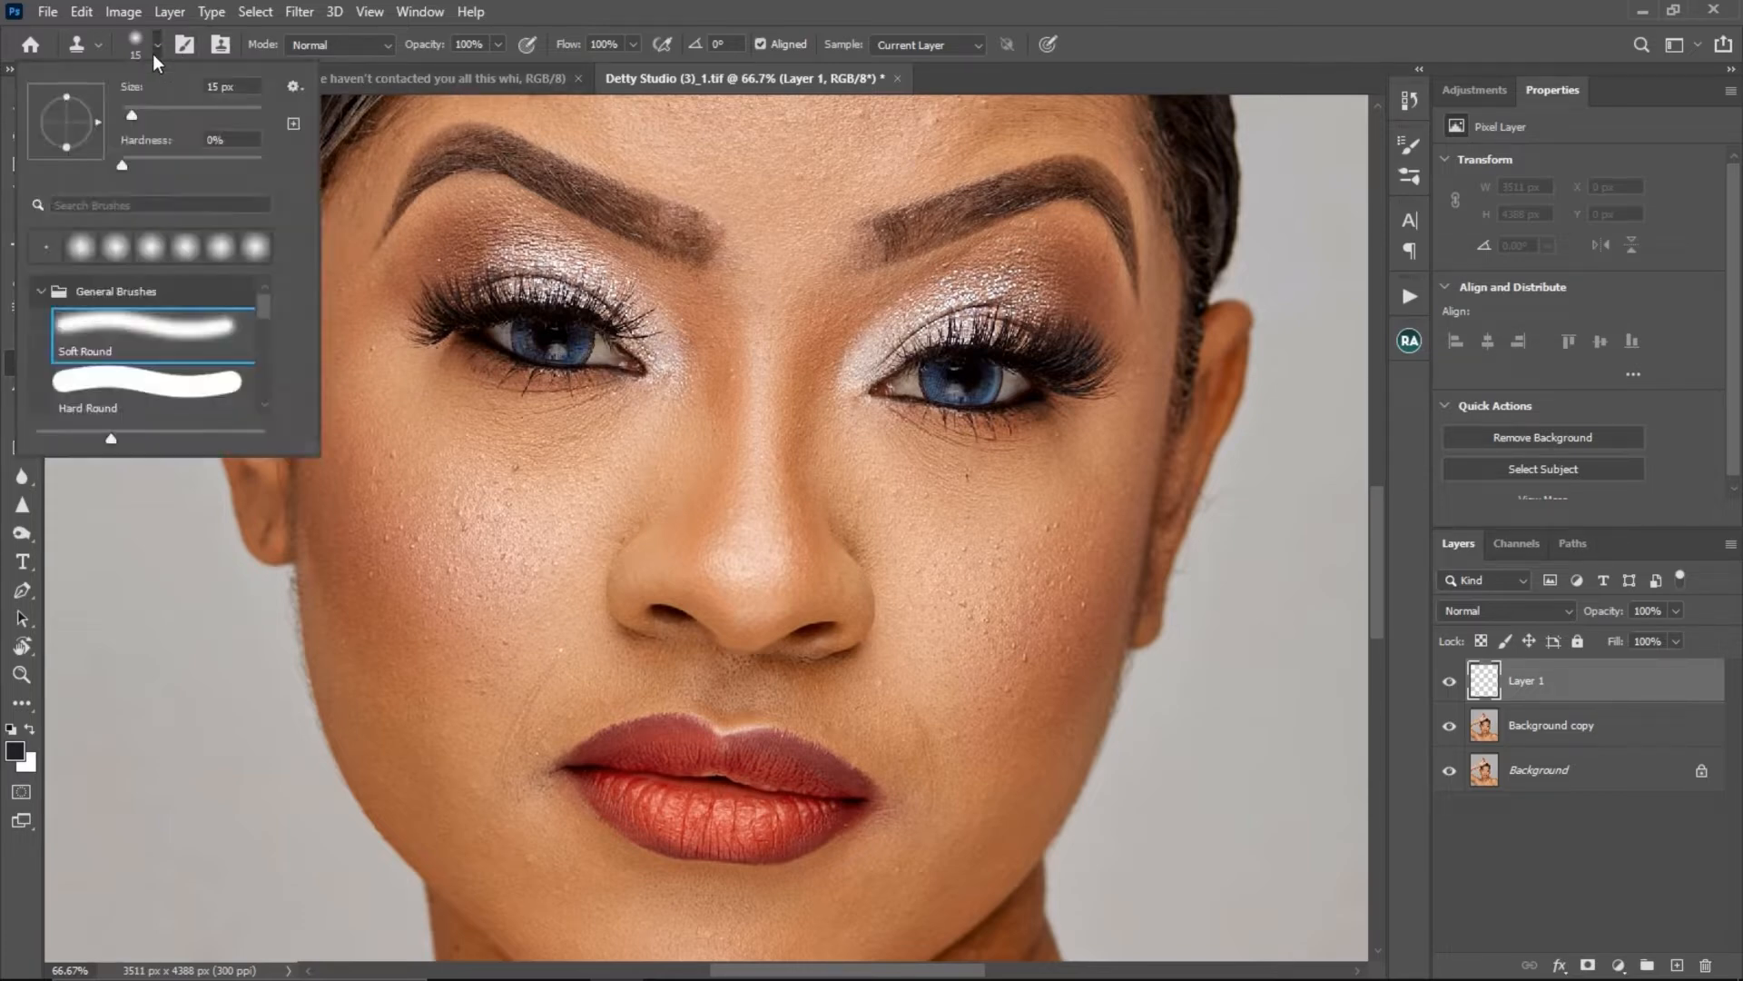
click(139, 323)
click(347, 42)
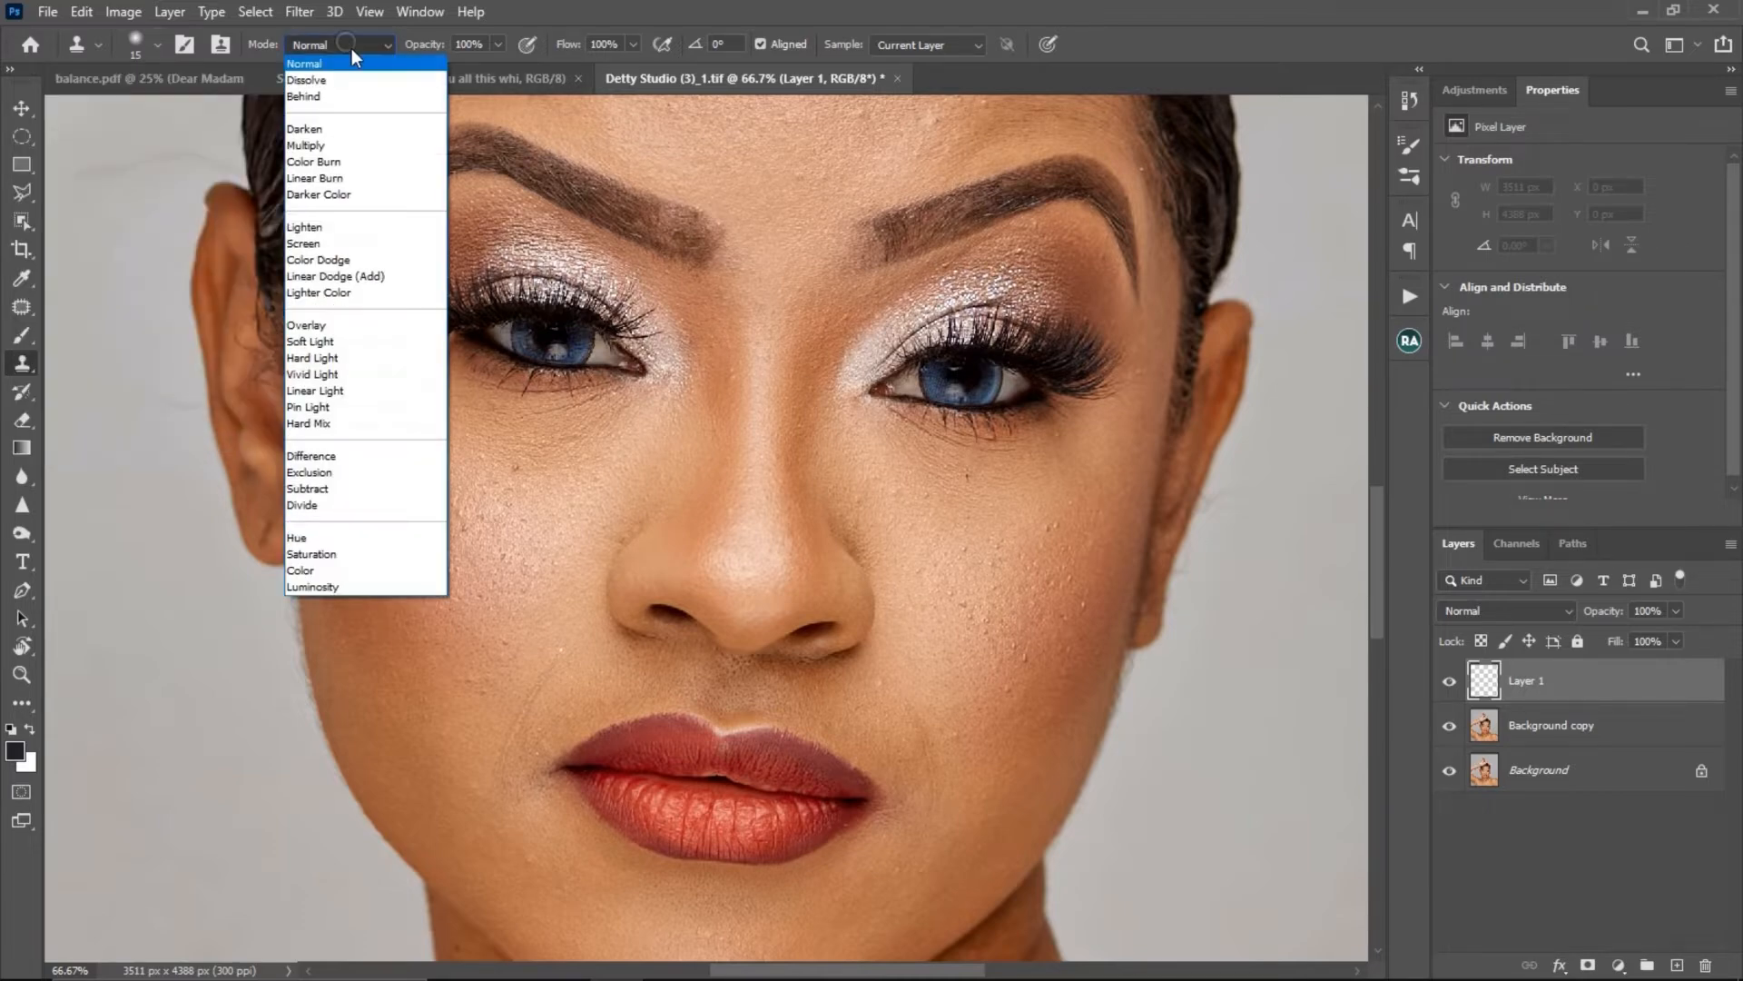
click(348, 52)
key(ctrl)
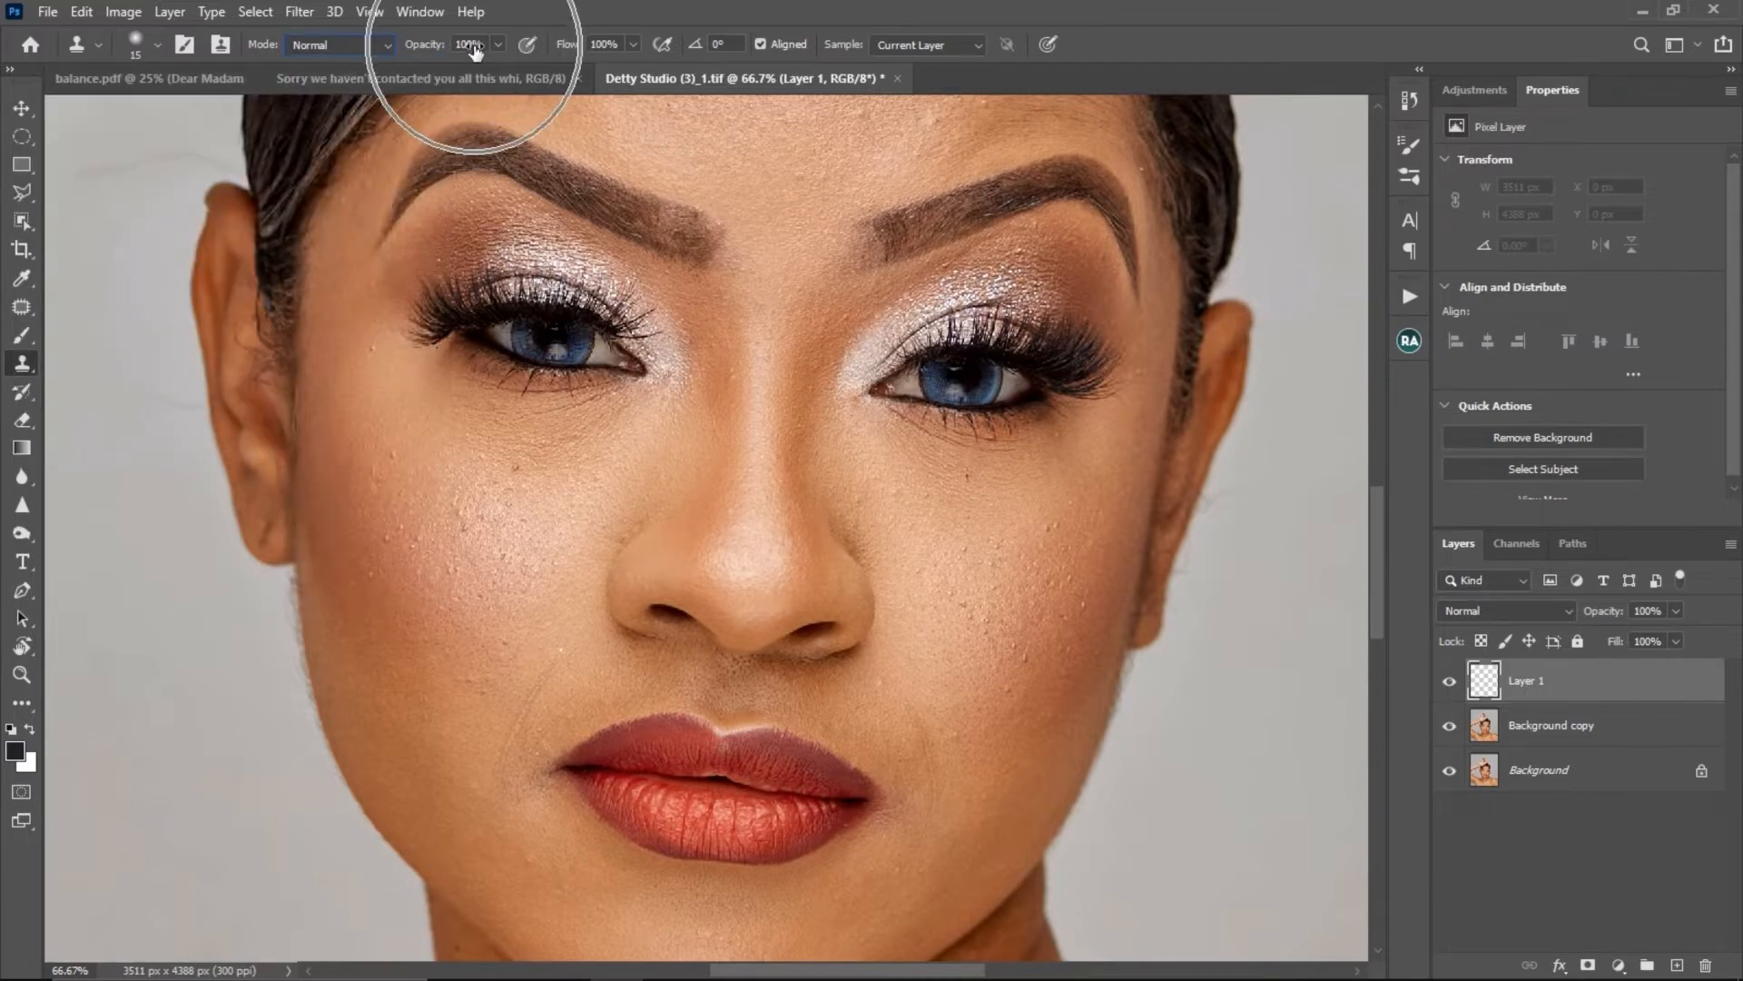
key(ctrl)
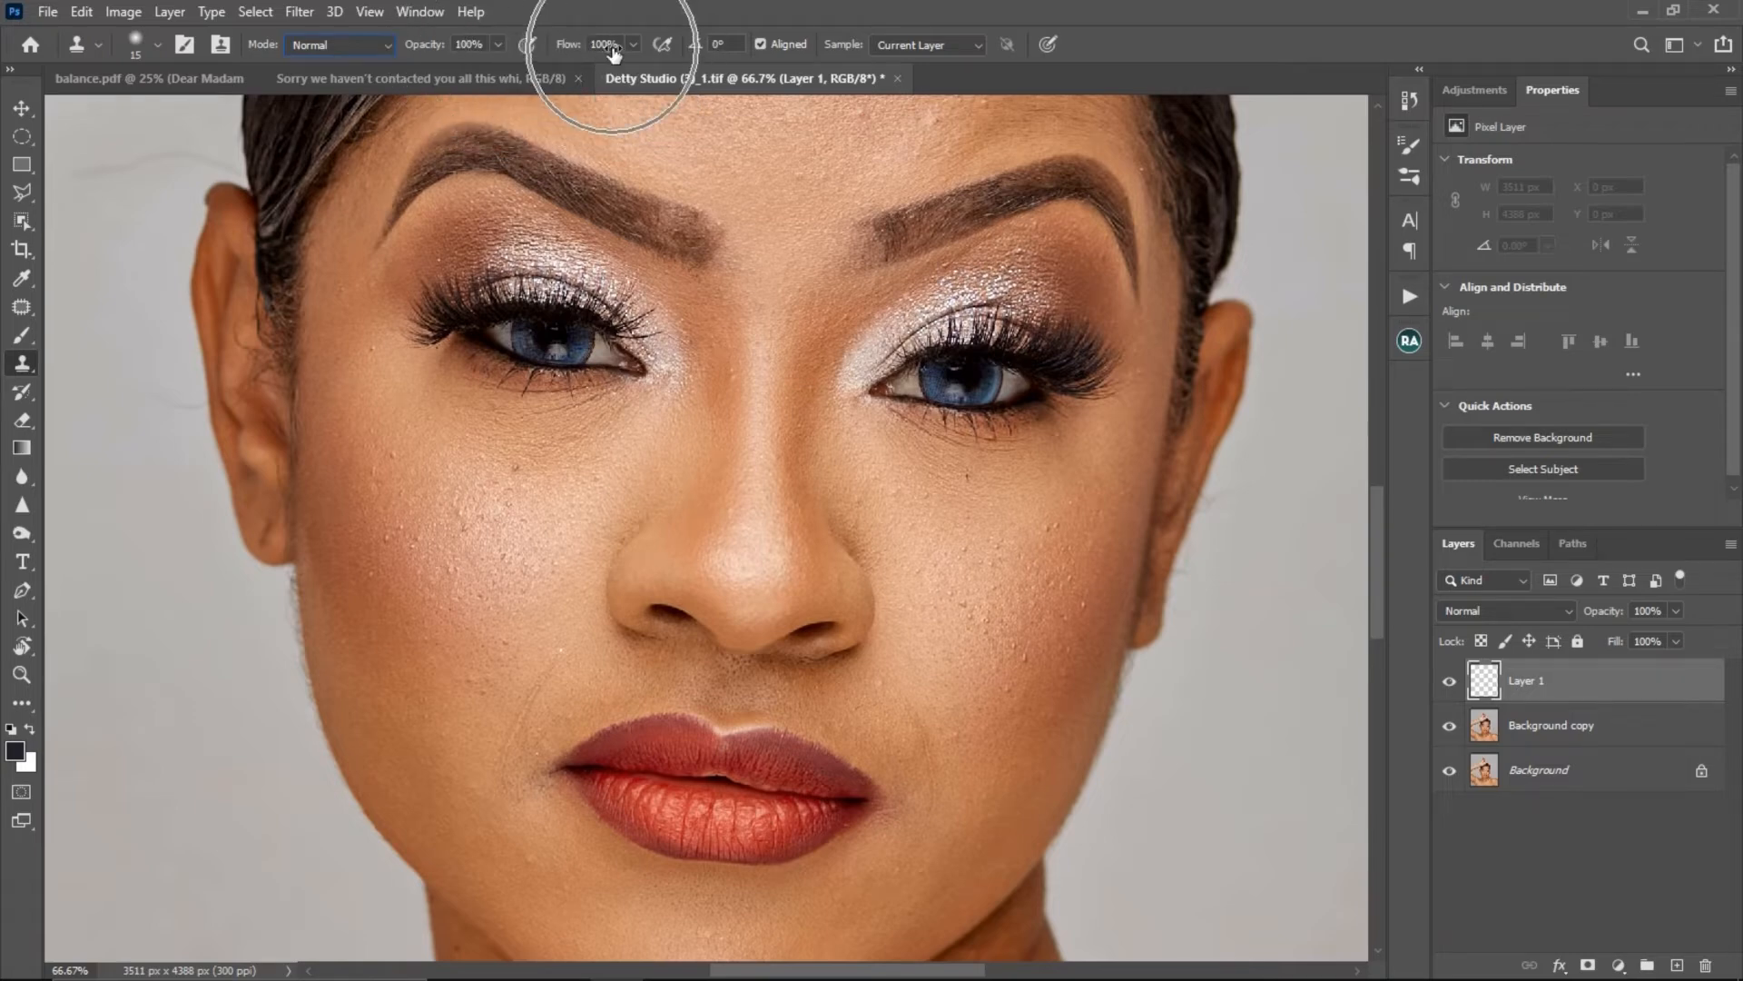
key(ctrl)
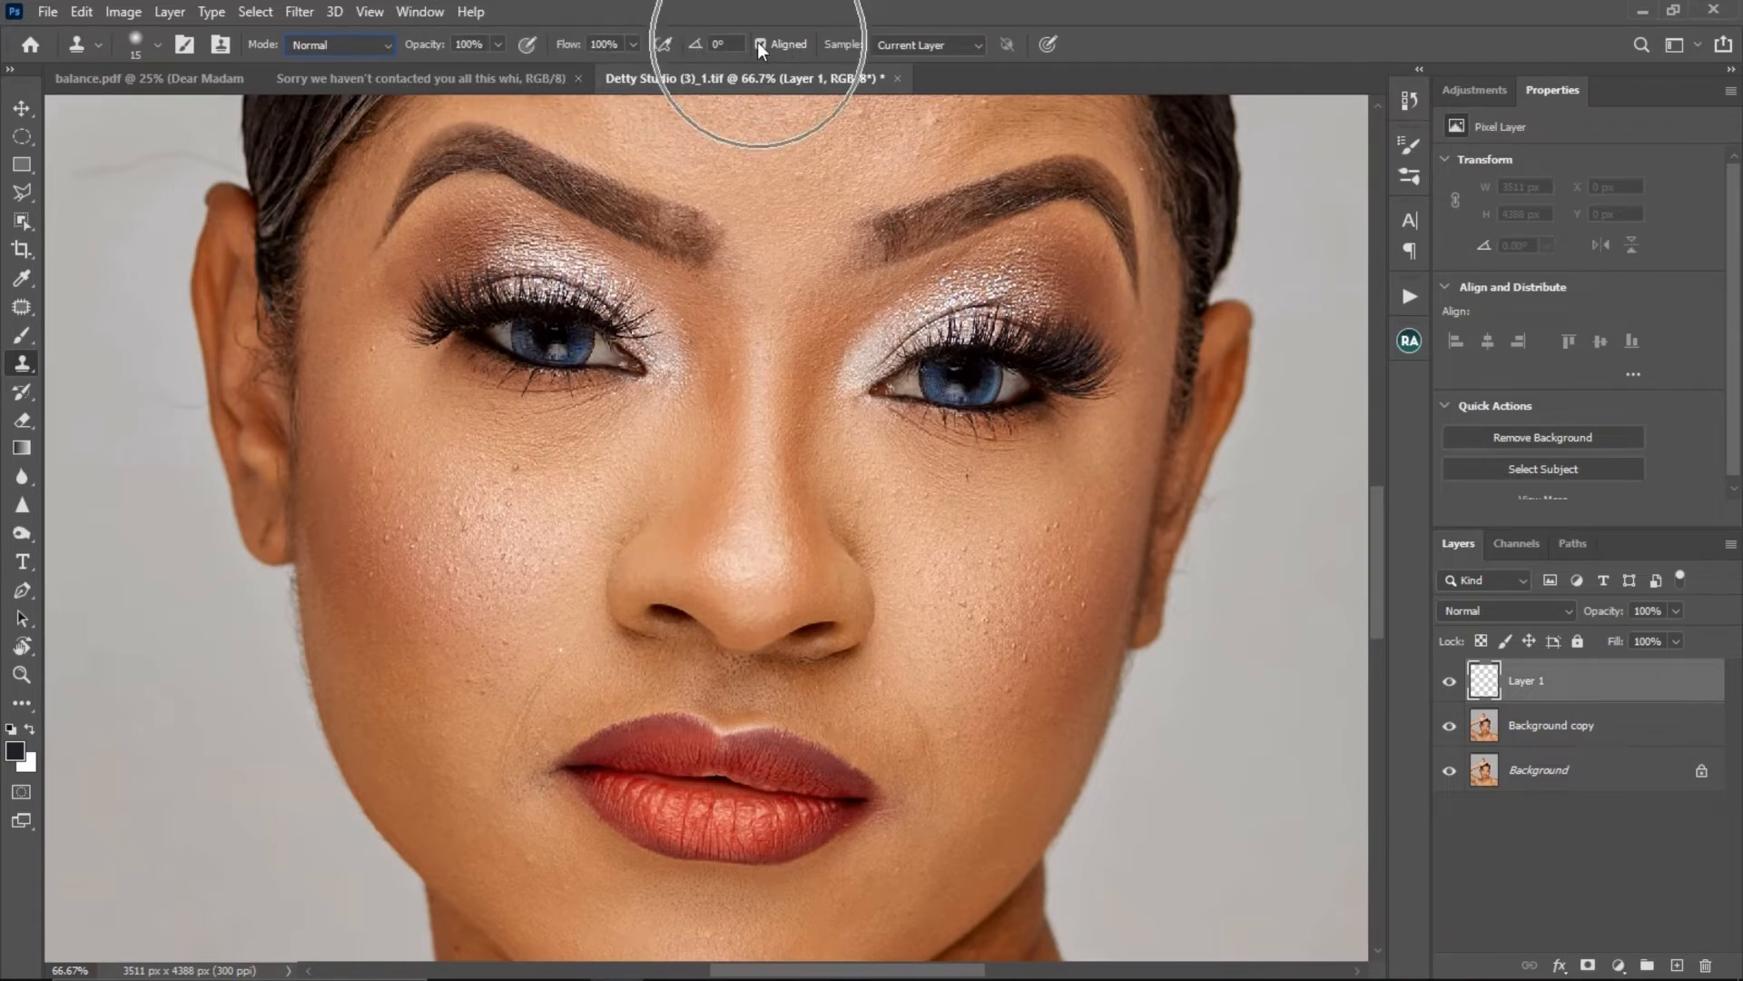
key(ctrl)
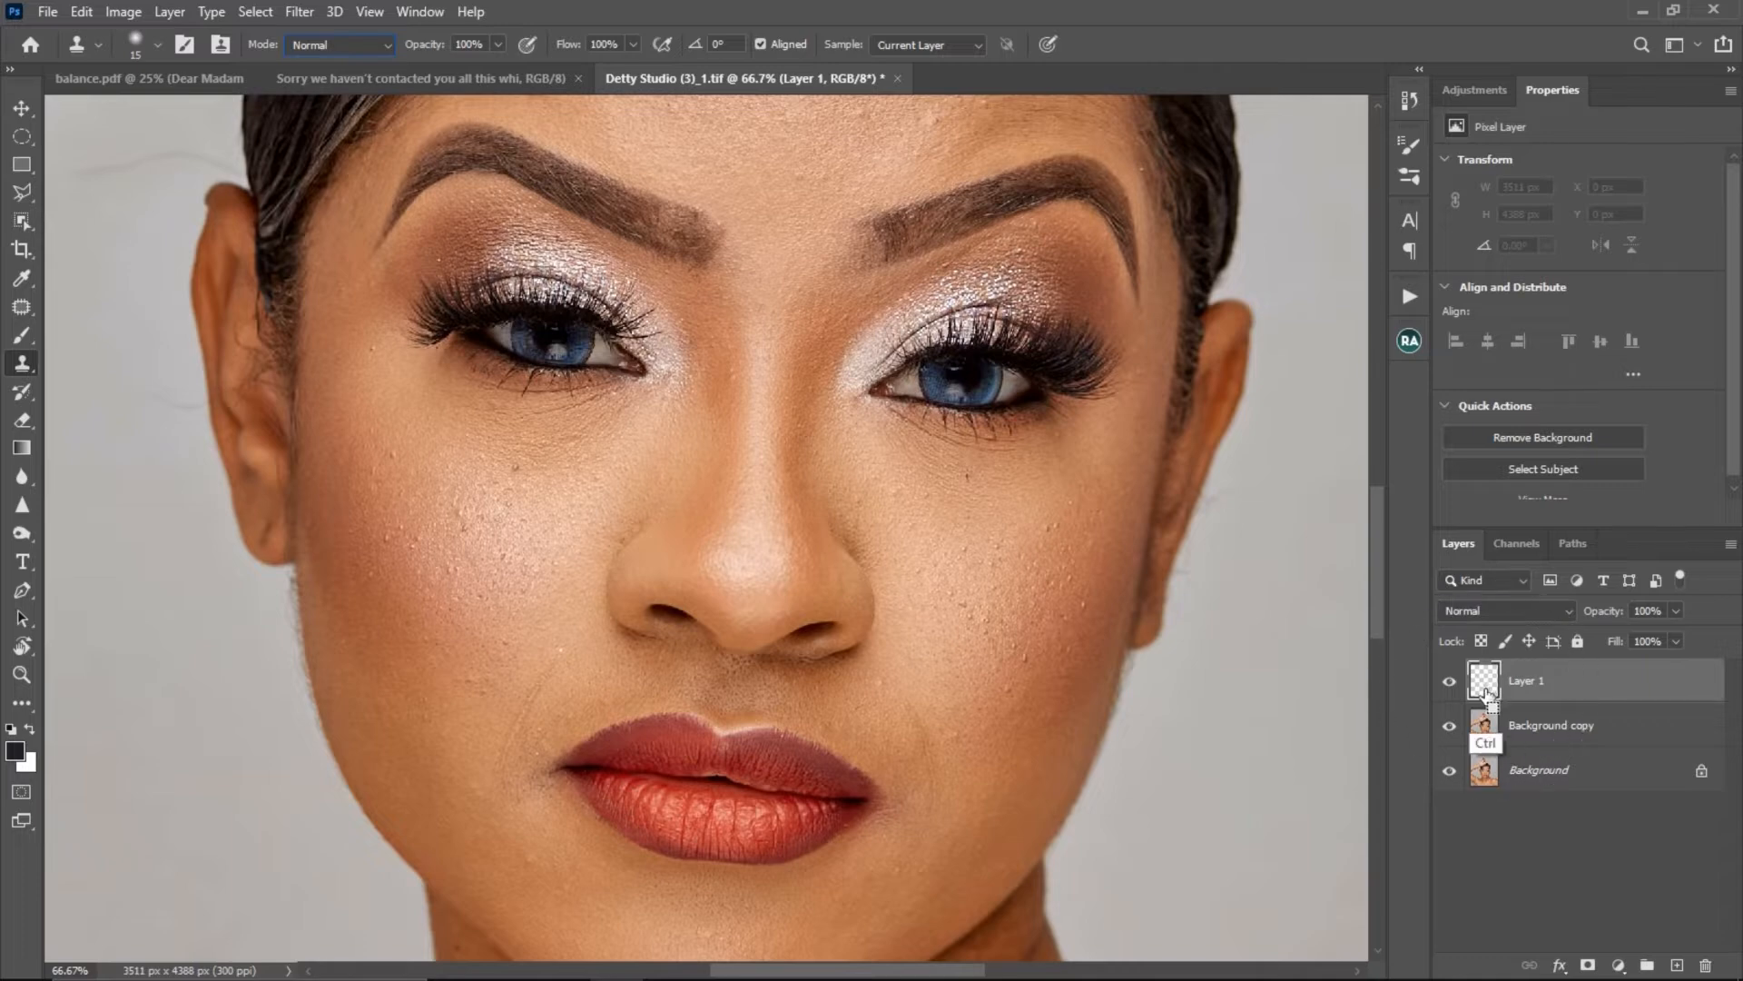
- Toggle the empty layer's visibility off and on, and set the Clone Stamp's sampling to Current & Below
key(ctrl)
click(1450, 681)
key(ctrl)
click(1449, 681)
click(917, 44)
key(ctrl)
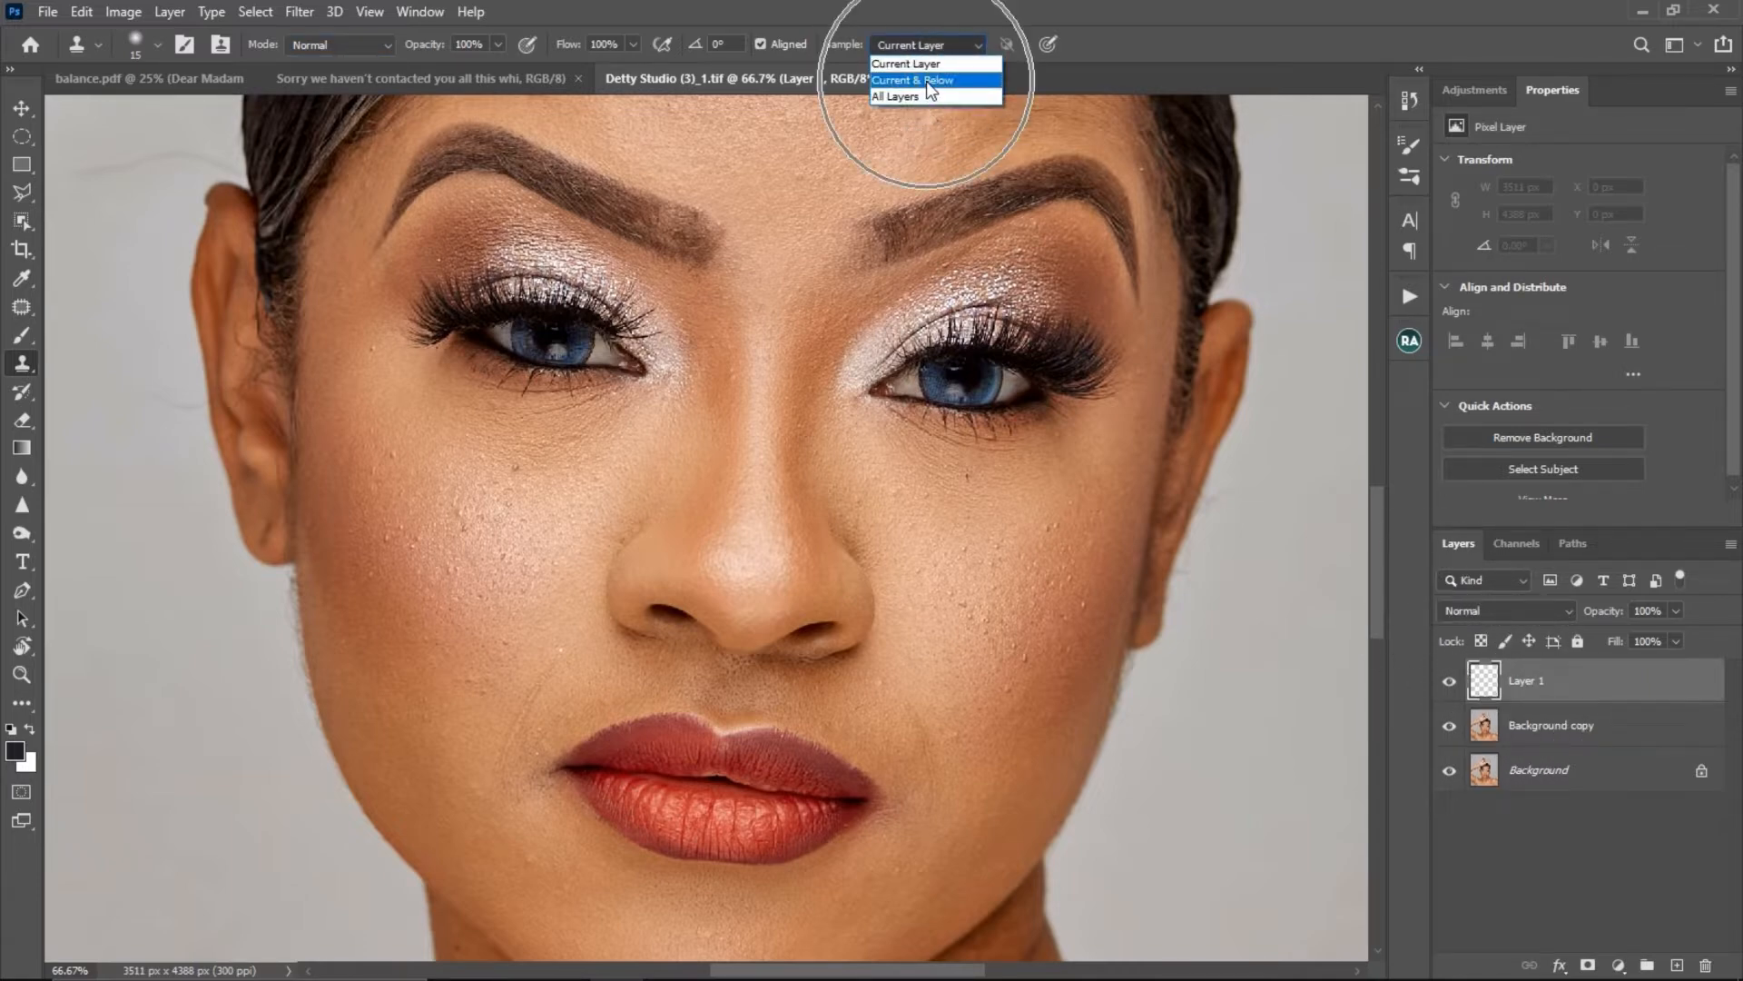
click(931, 81)
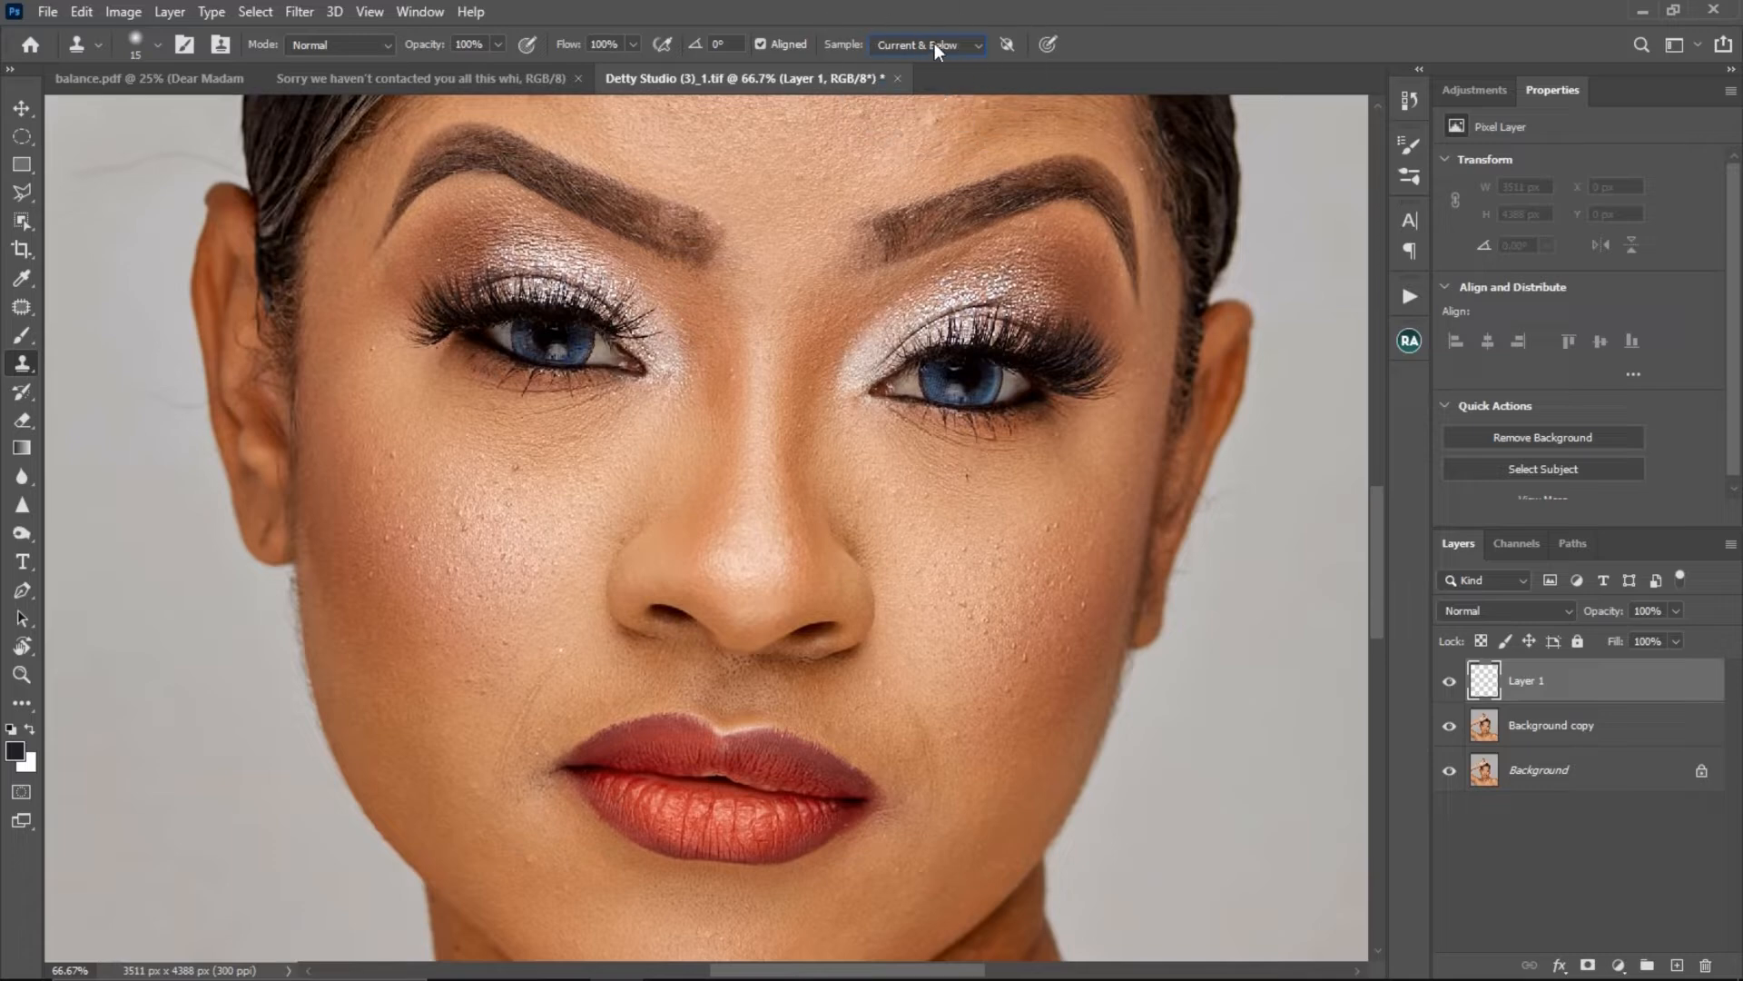
- Try to clone skin over the spot under the eye on the empty layer with sampling set to Current Layer
click(934, 42)
click(932, 61)
alt+click(547, 467)
click(516, 467)
alt+click(548, 478)
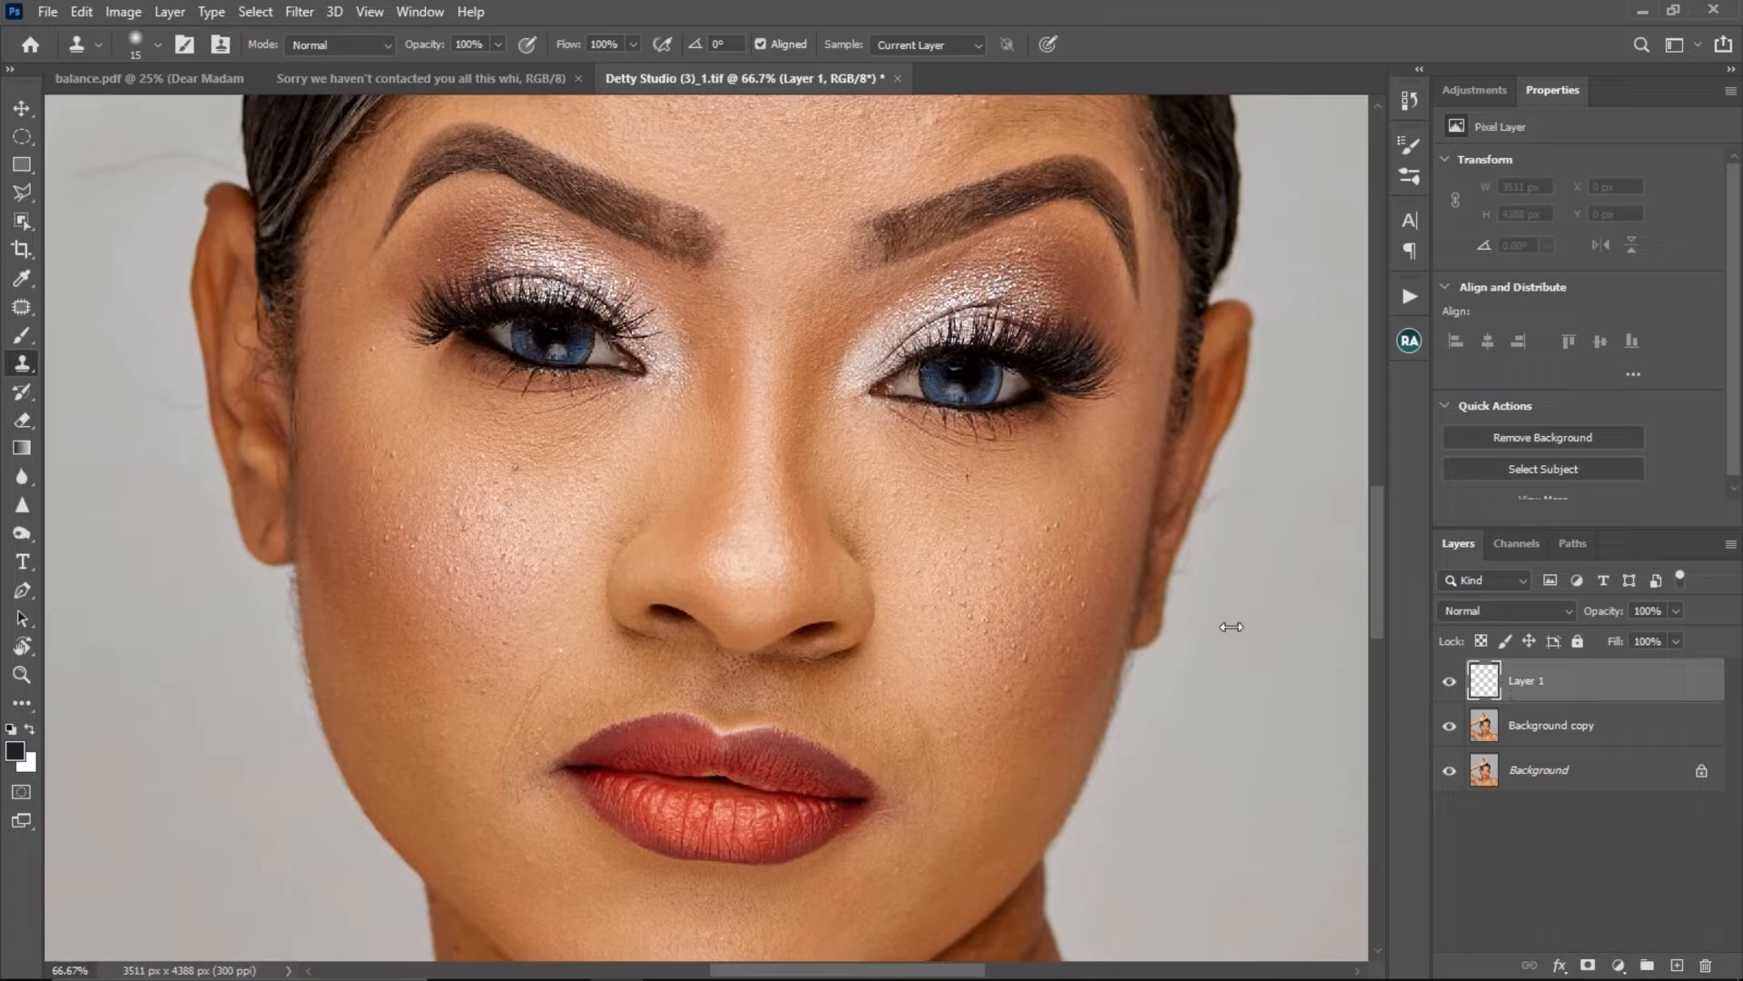
ctrl+click(529, 486)
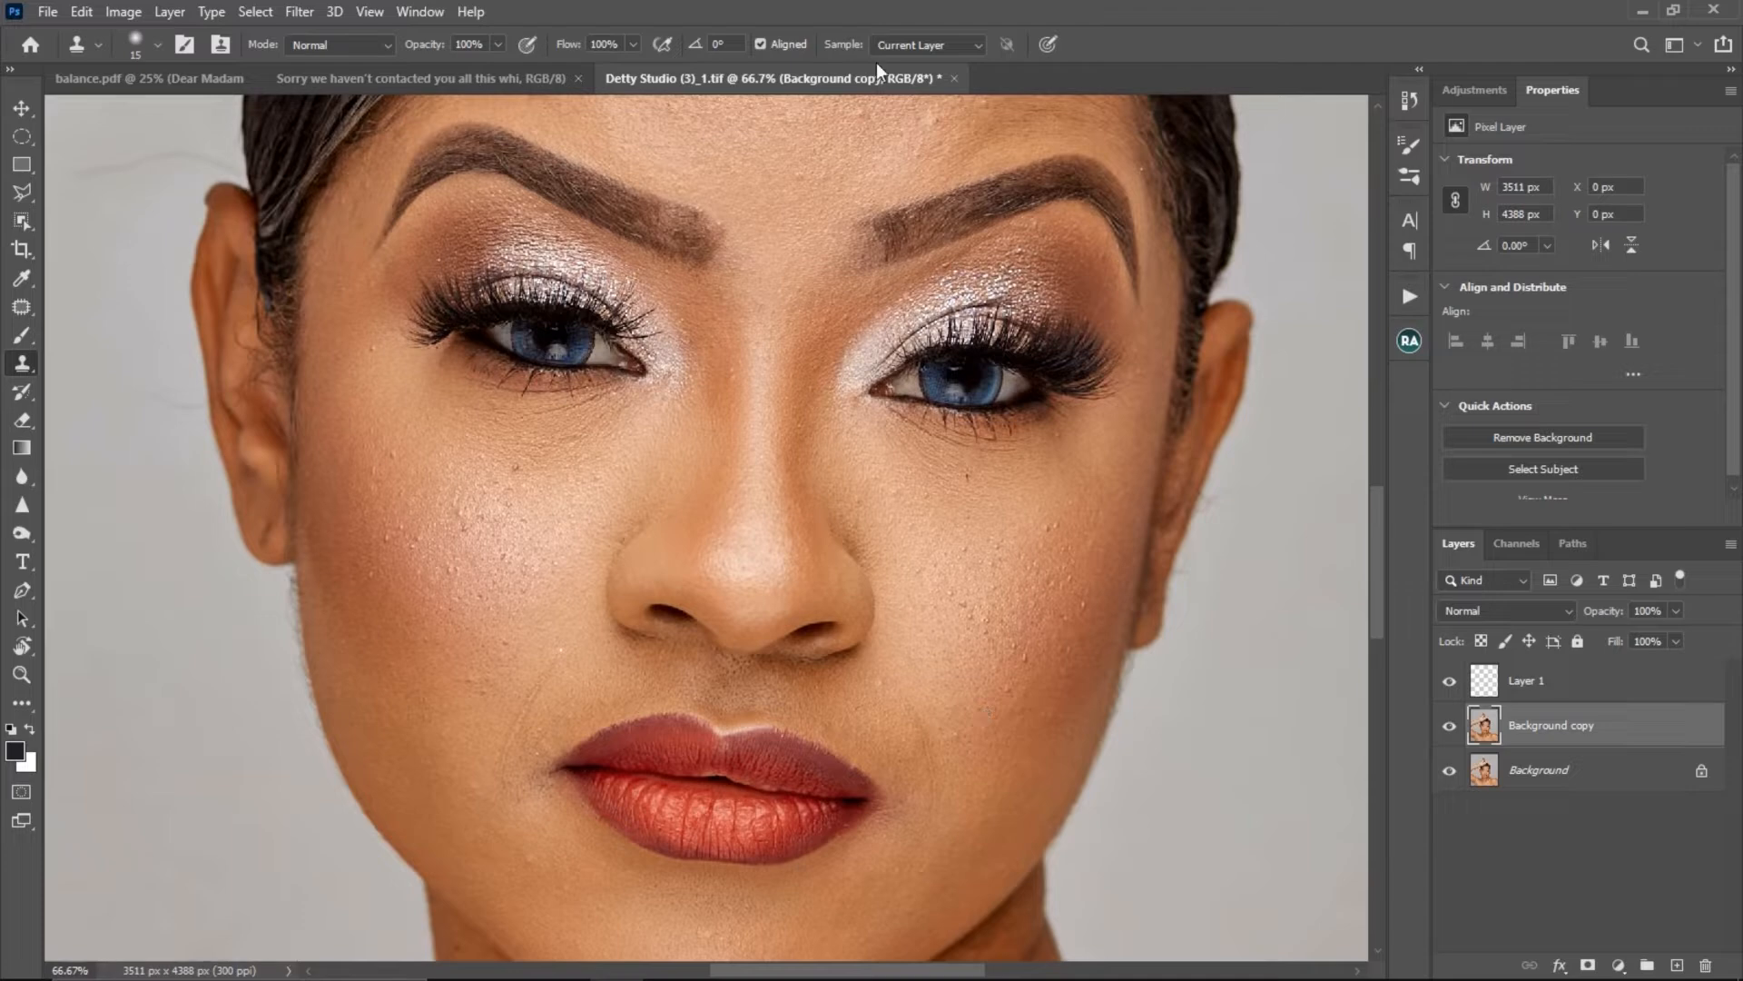
- With Layer 1 active, make the Clone Stamp sample from Current & Below
click(917, 45)
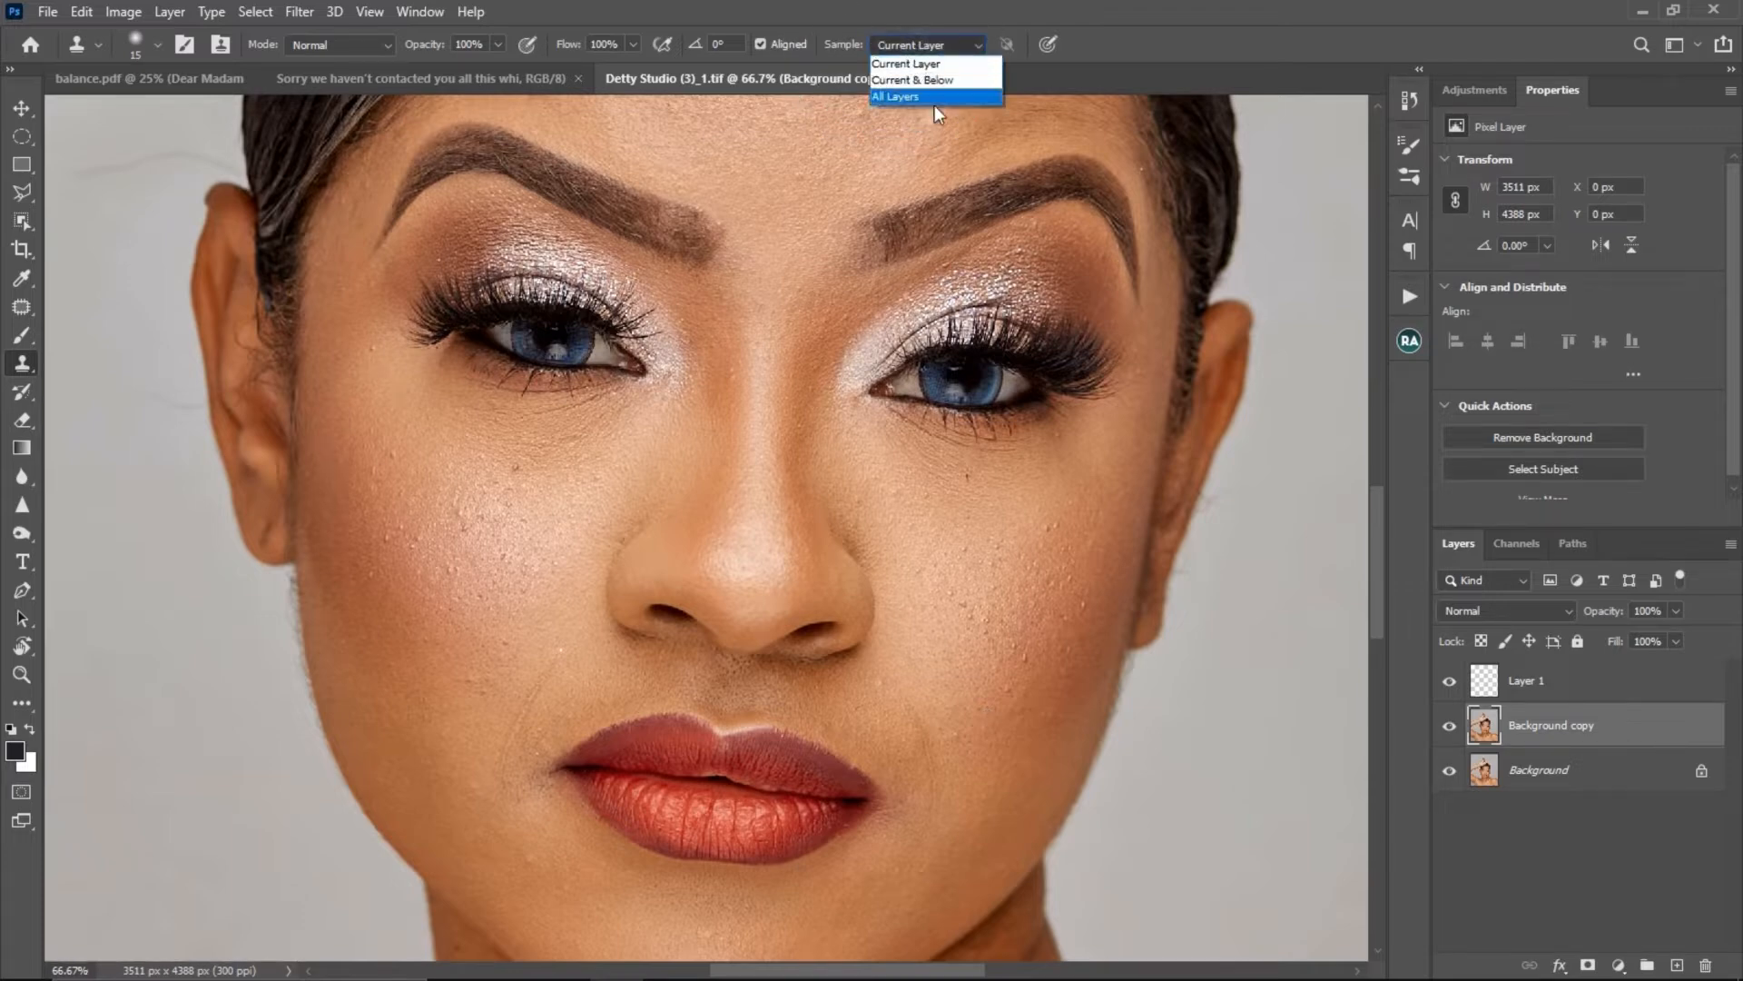
click(925, 76)
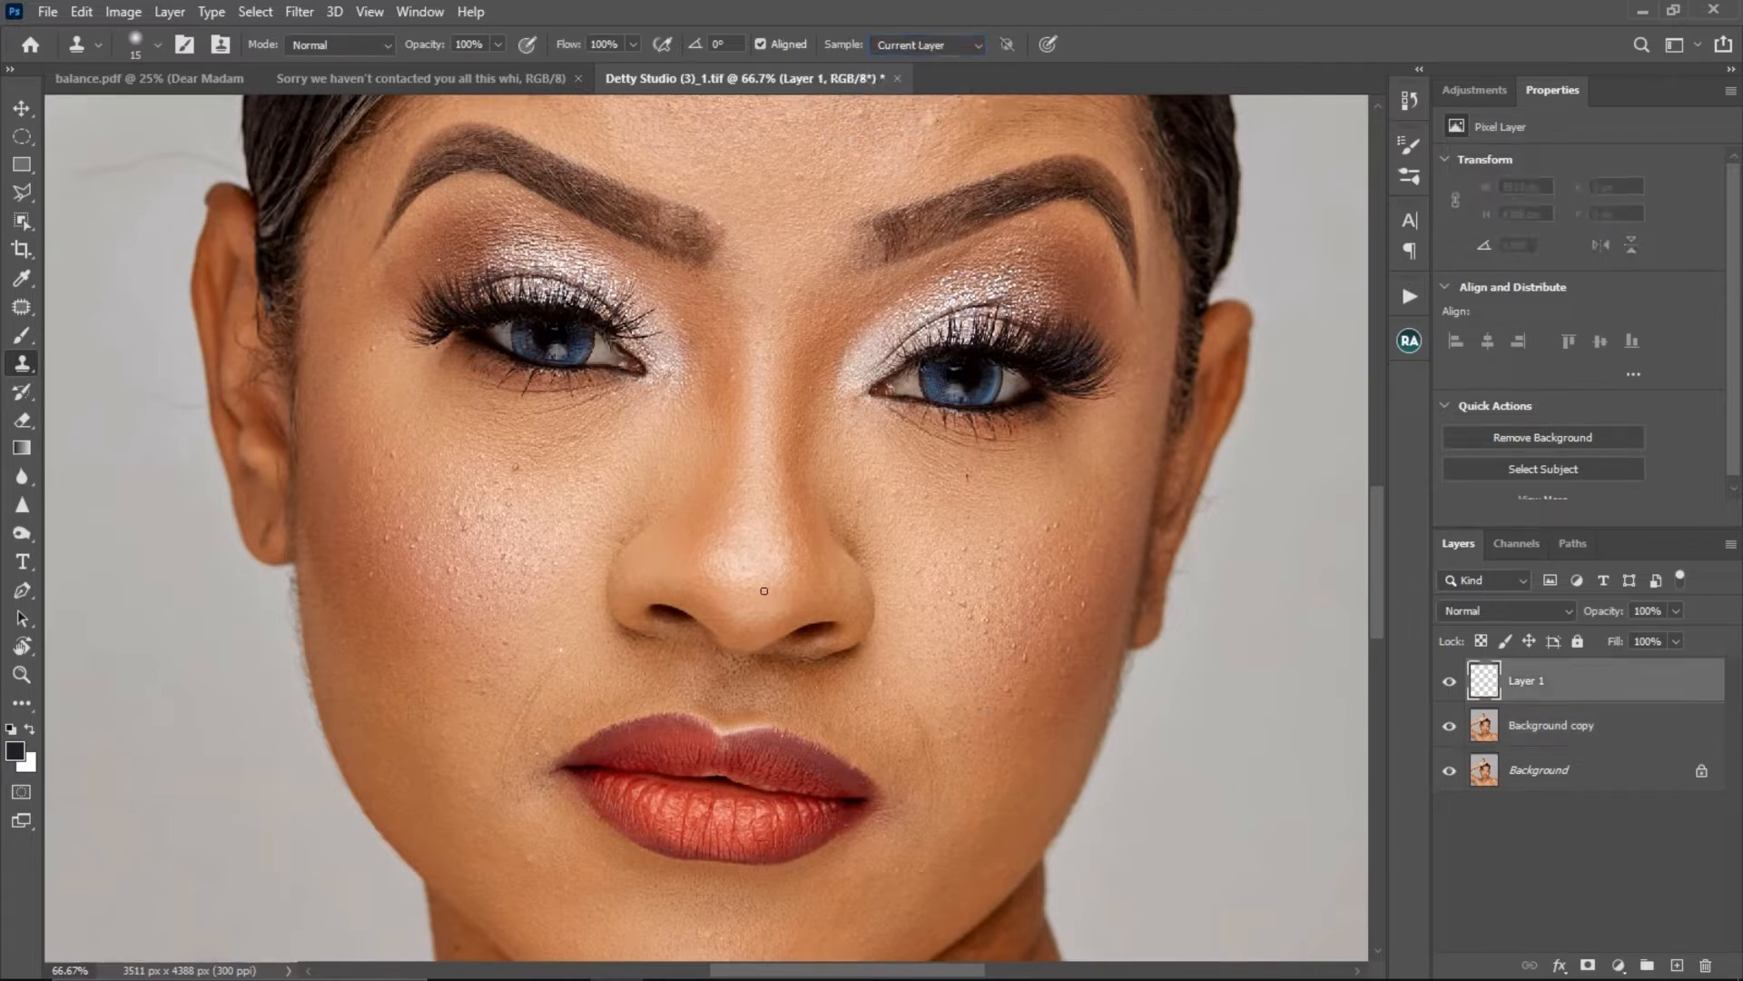
click(926, 43)
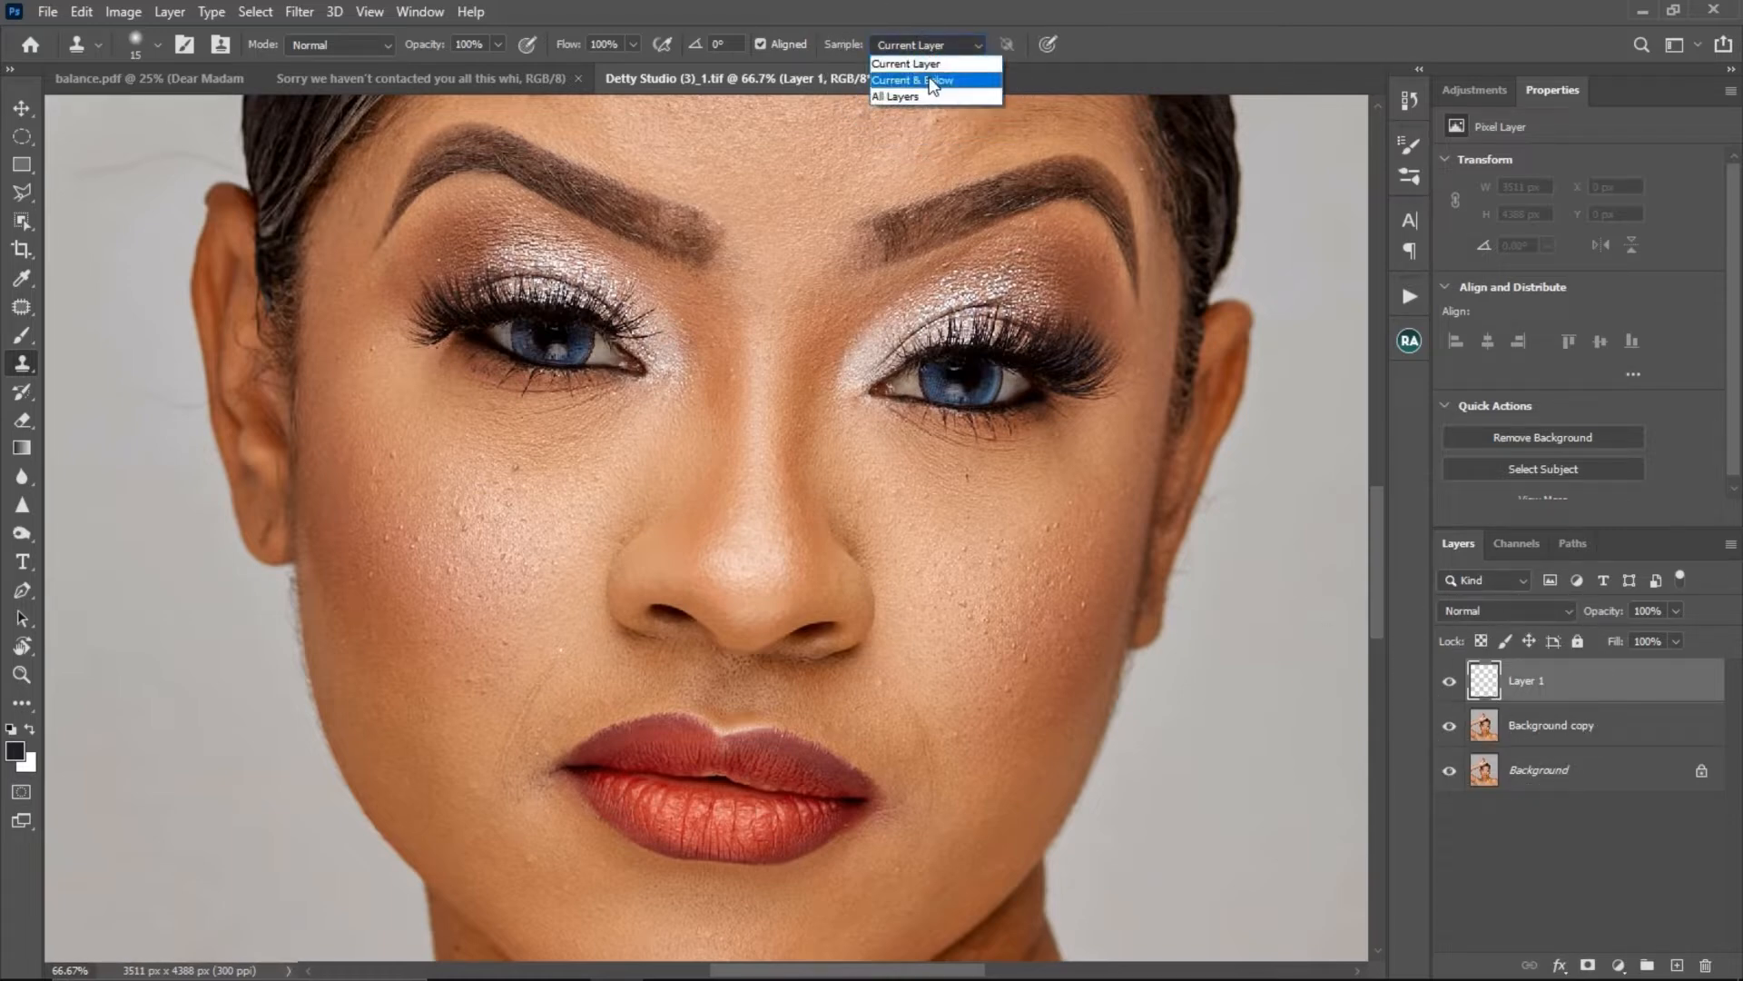
click(930, 80)
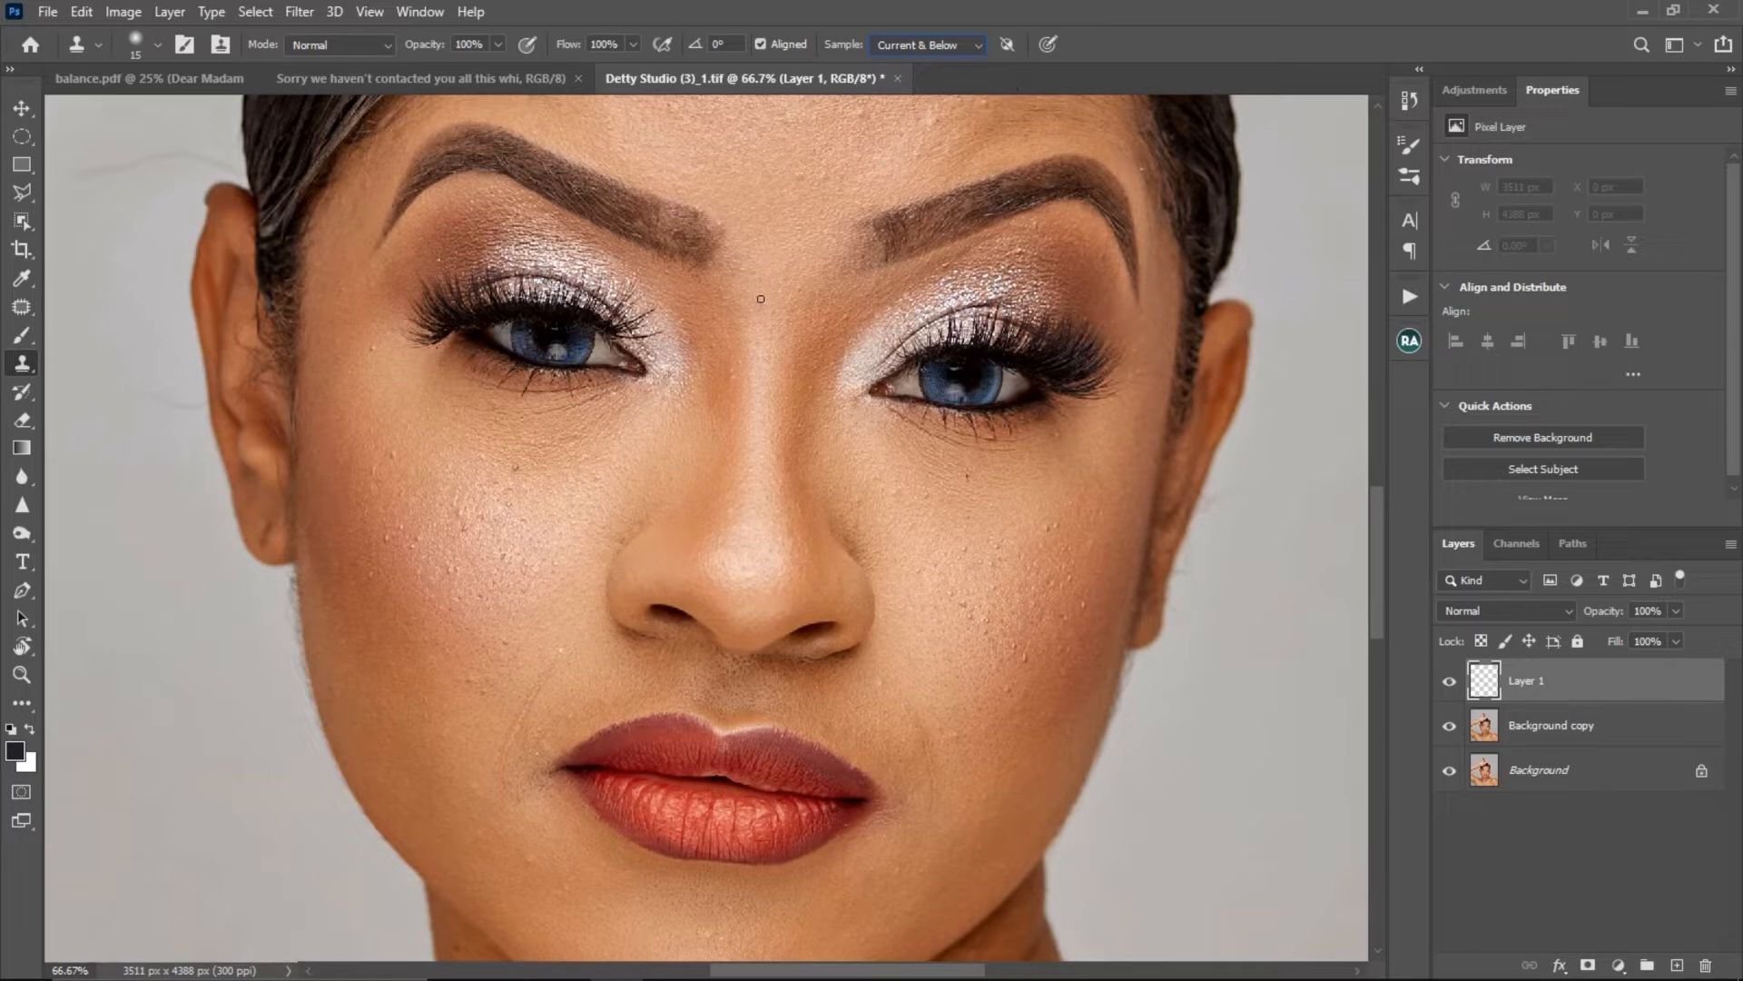
- Clone clean nearby skin over the spot under the eye and the one beside the outer eye corner on Layer 1
alt+click(535, 472)
click(518, 465)
alt+click(386, 354)
click(370, 354)
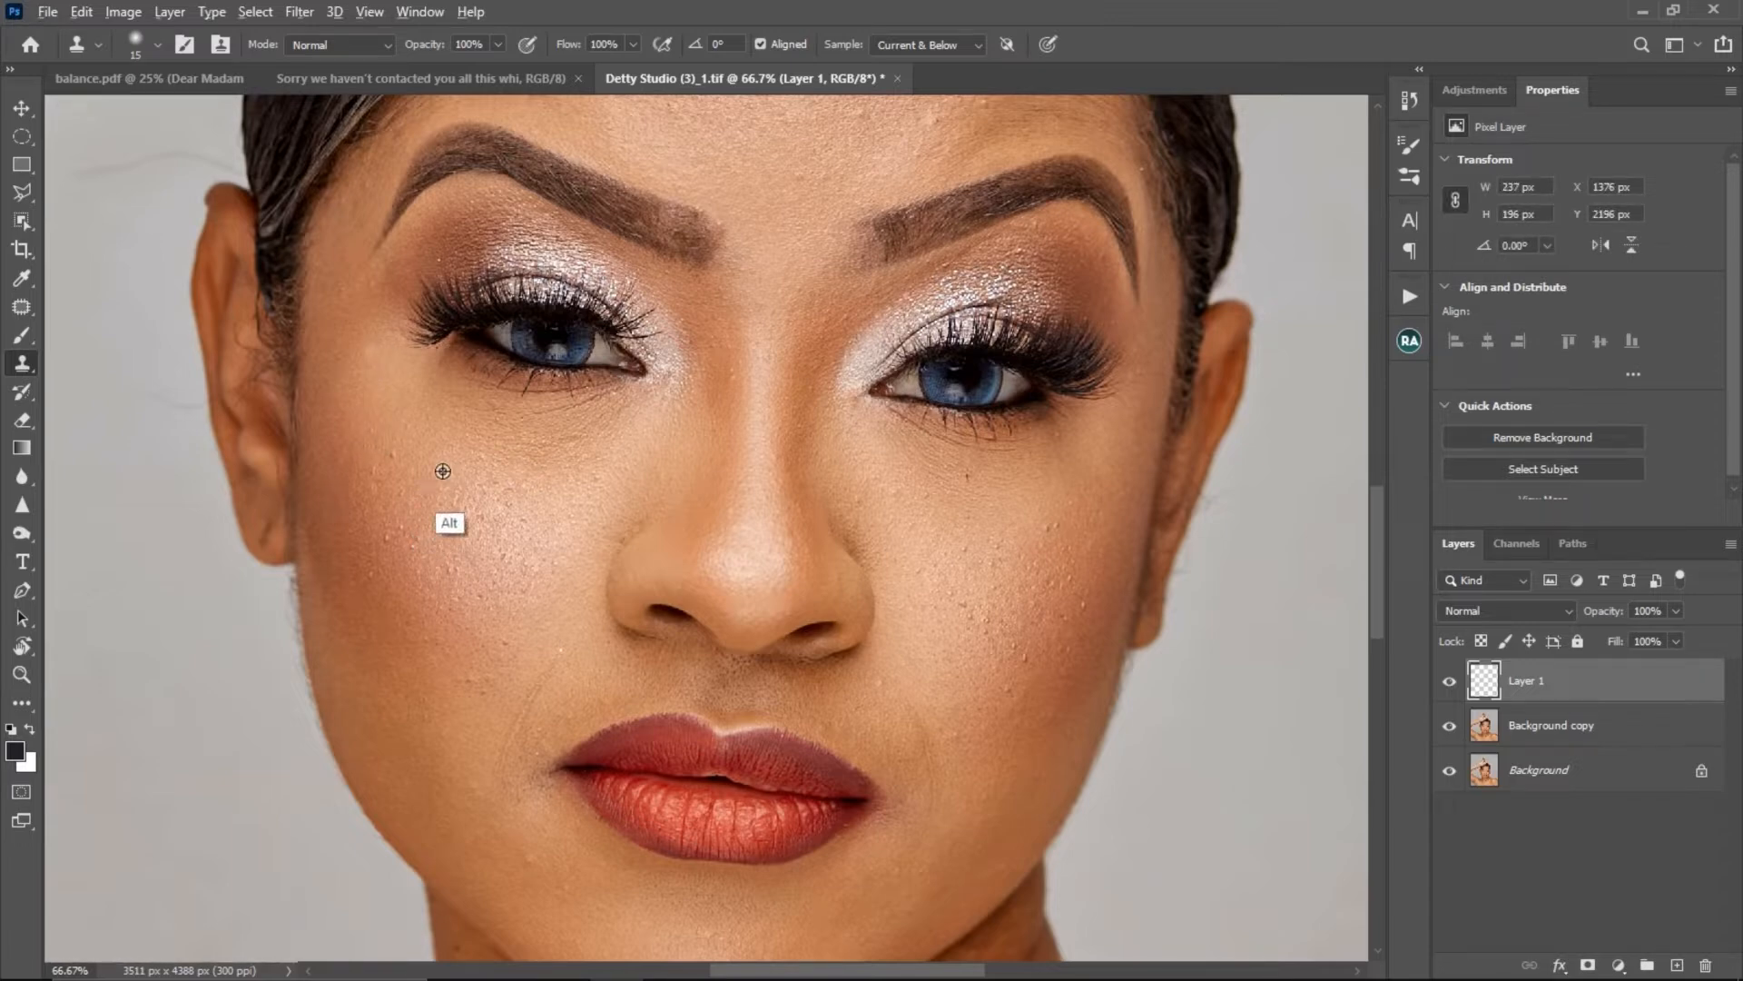
- Clone clean neighbouring skin over the small bumps on the same cheek on Layer 1
alt+click(416, 456)
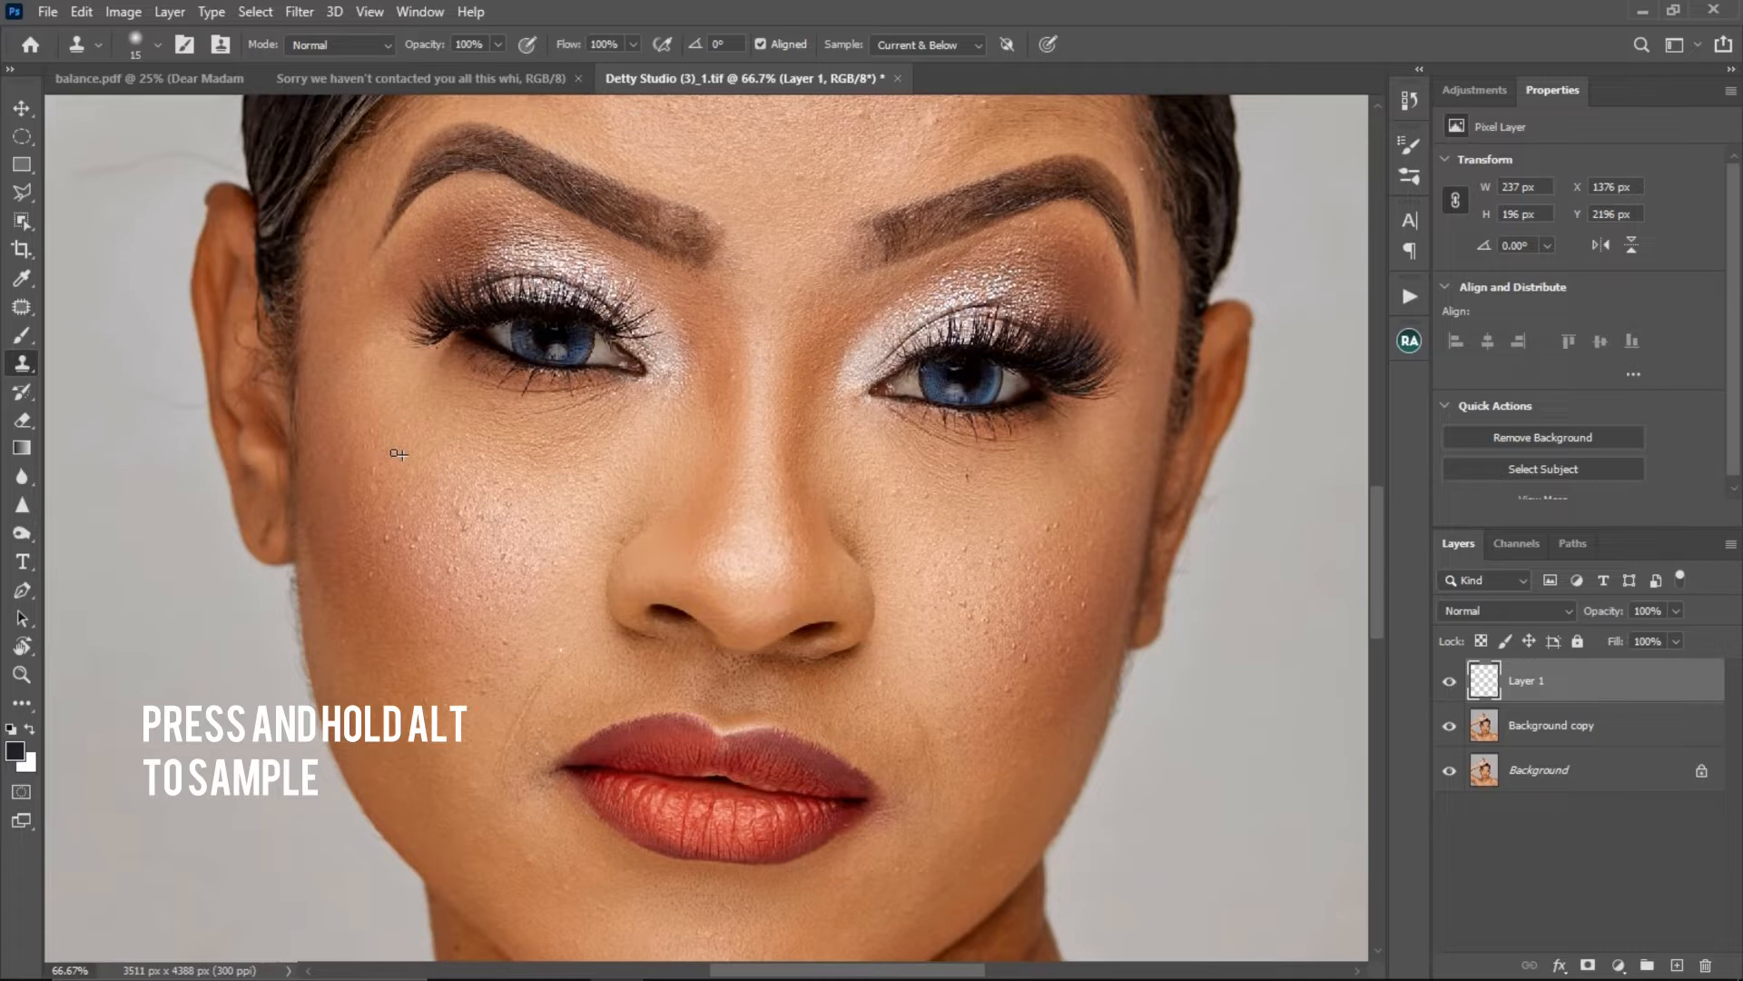
alt+click(408, 461)
click(395, 459)
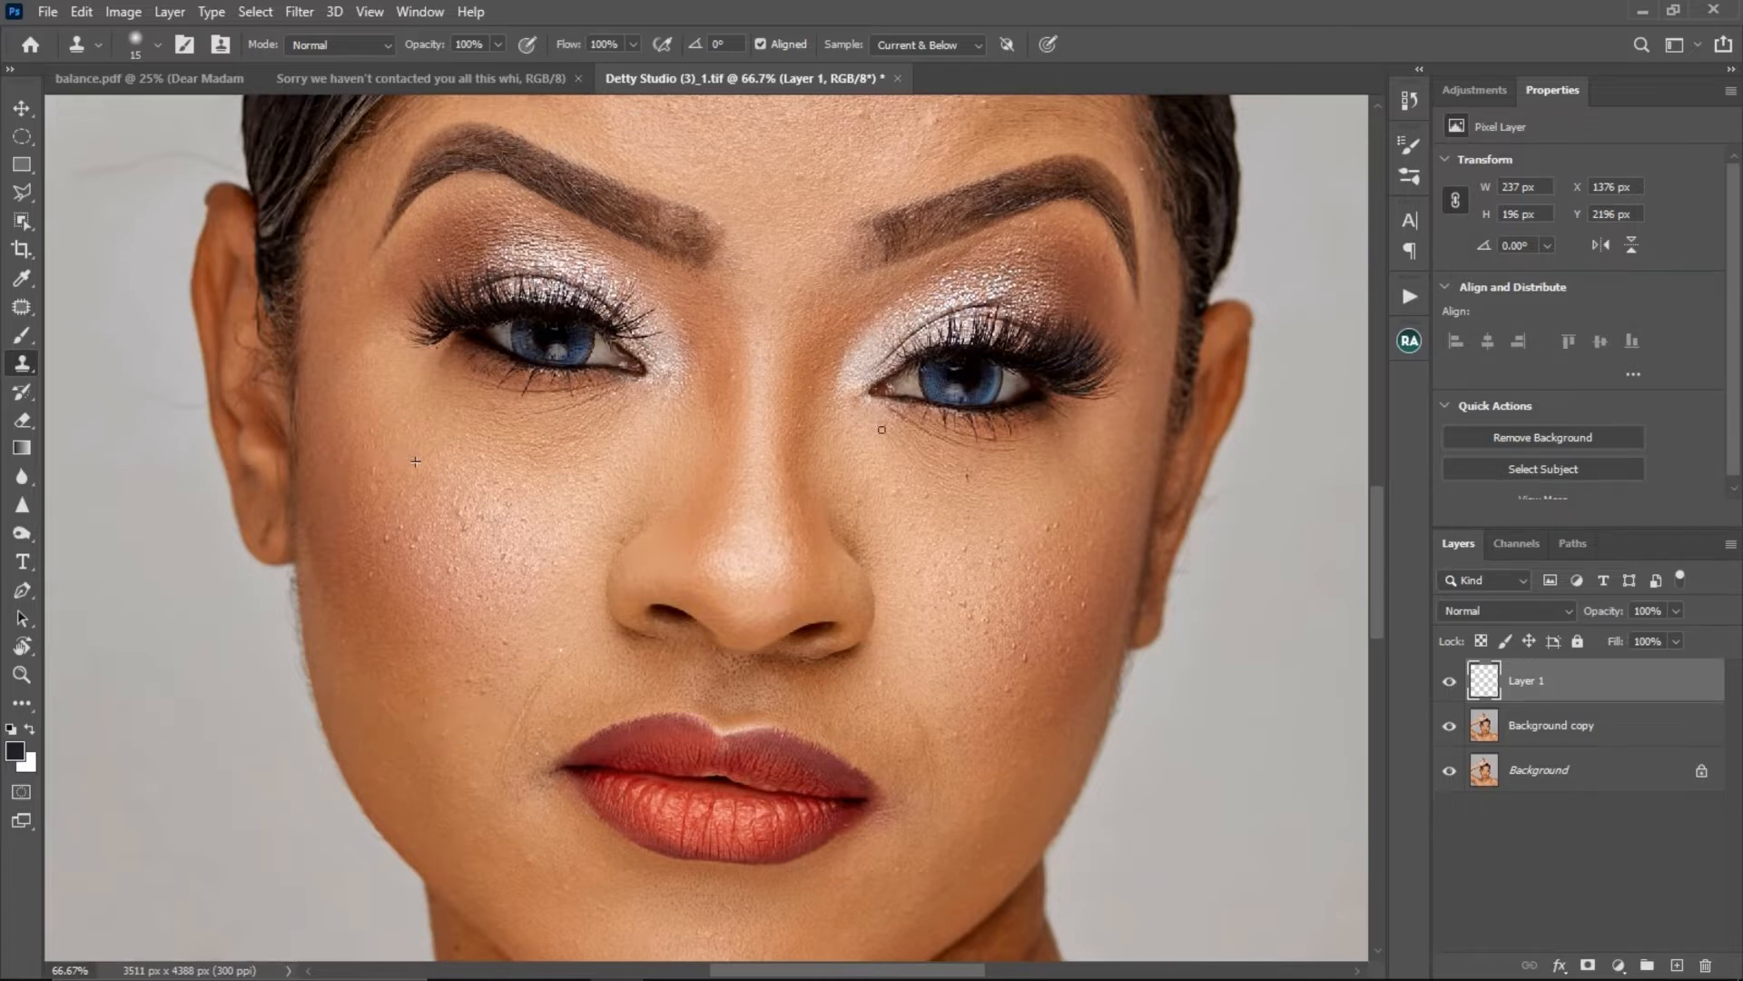
click(468, 527)
alt+click(475, 519)
click(460, 513)
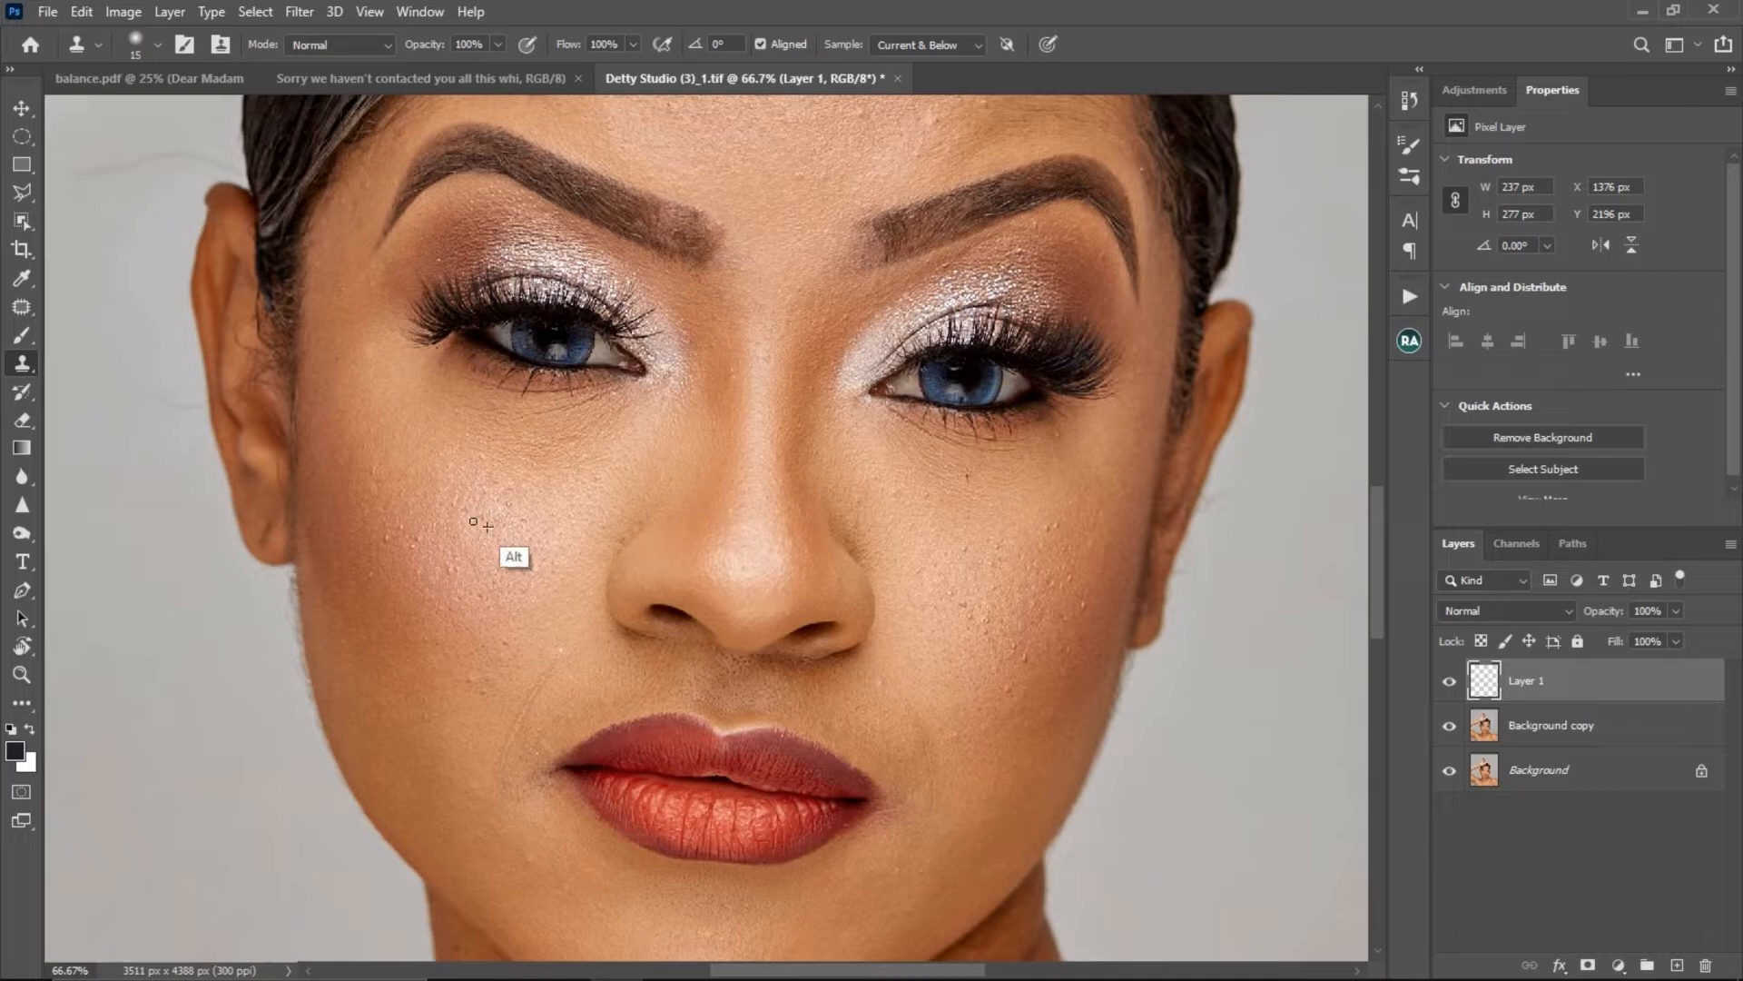
- Clone clean skin over several small blemishes in the middle of the forehead on Layer 1
drag(811, 586, 759, 697)
drag(803, 544, 712, 674)
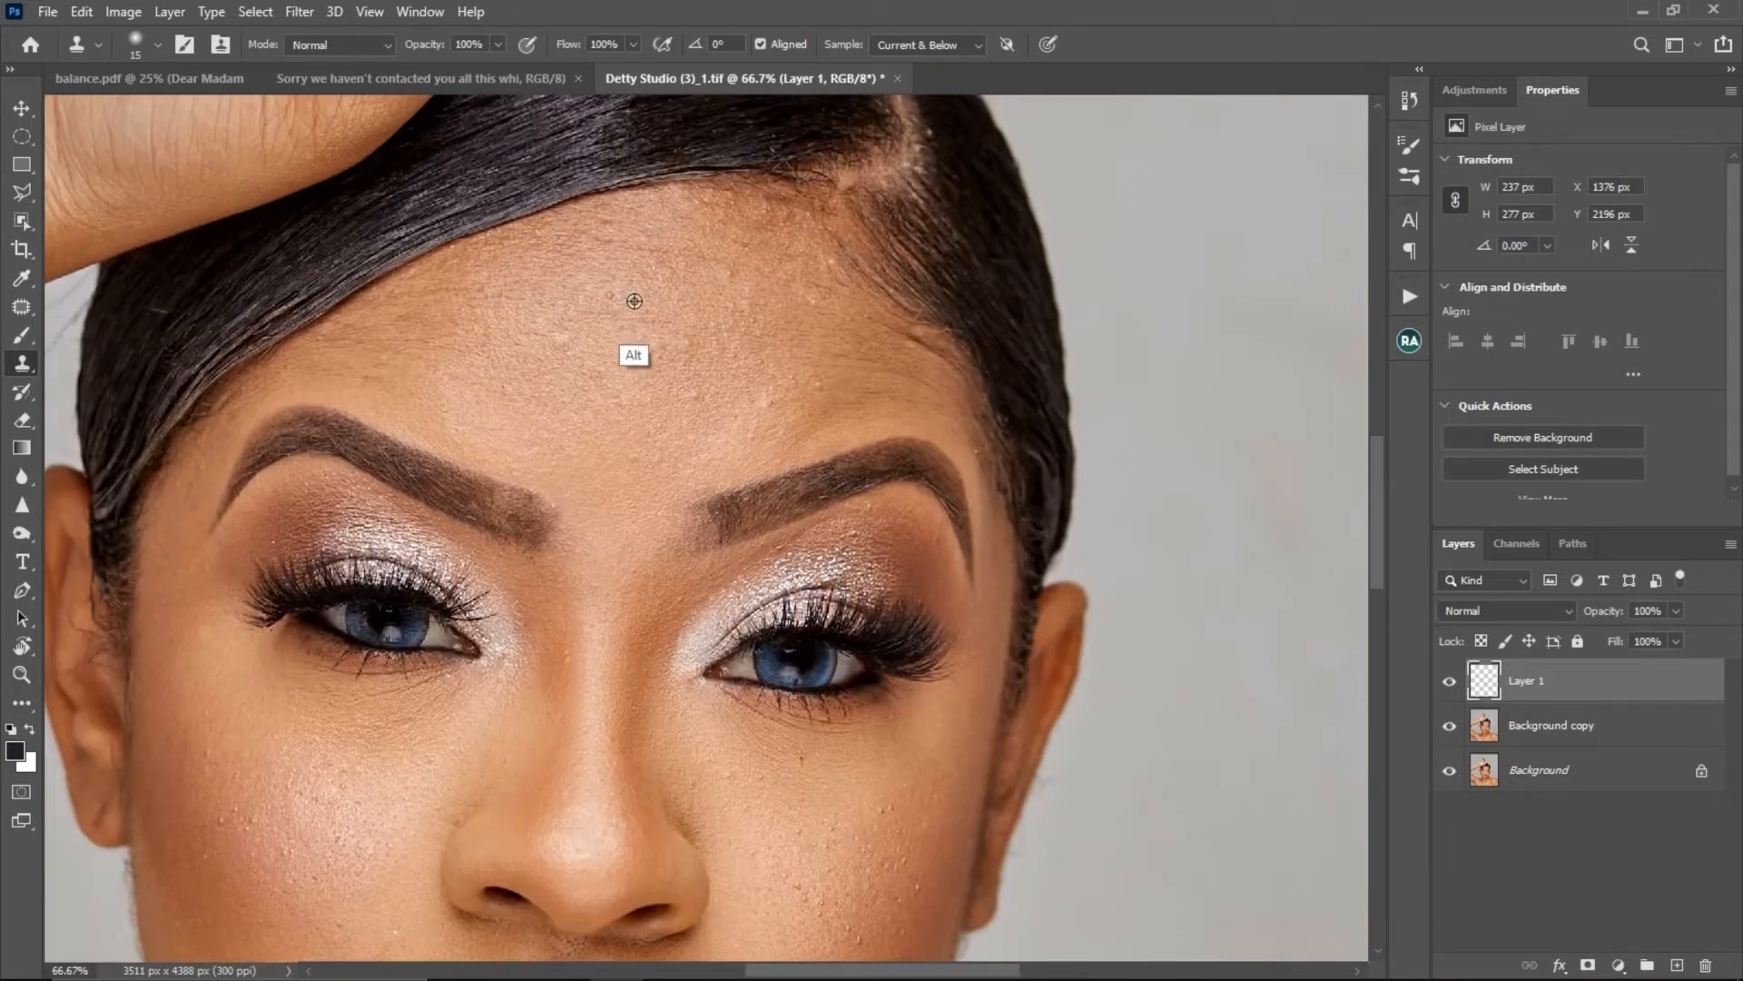
alt+click(634, 300)
click(612, 294)
click(643, 320)
click(657, 319)
click(678, 276)
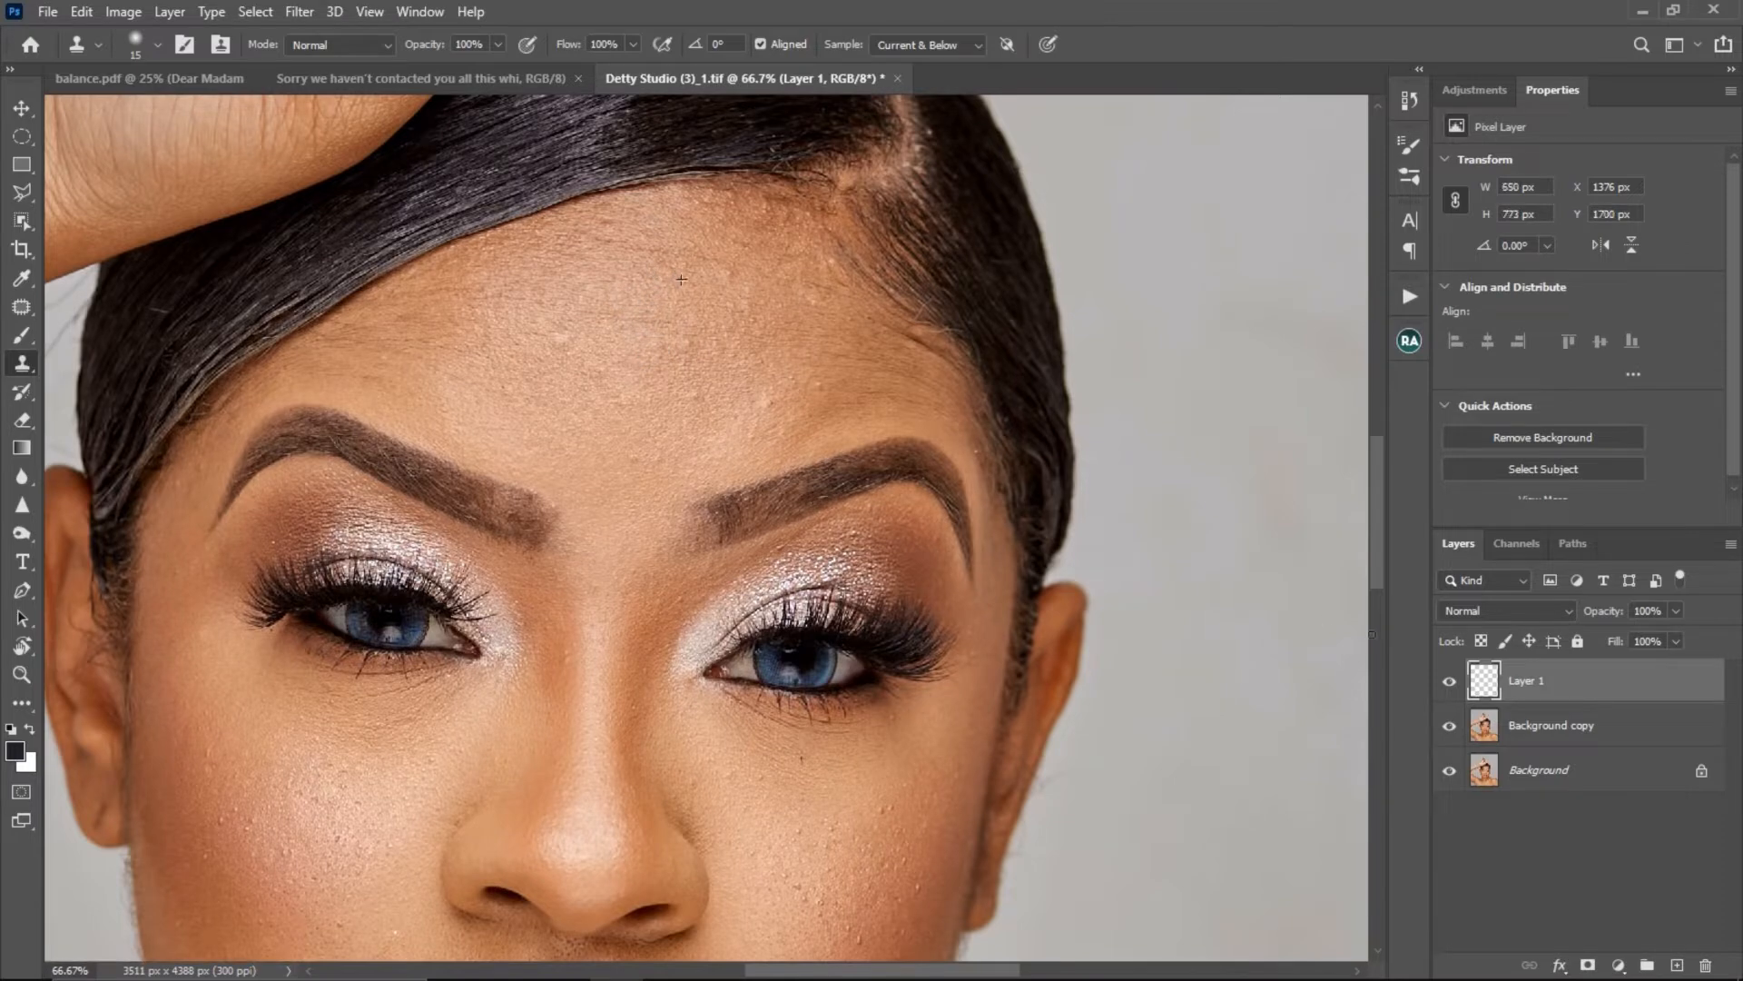
- Compare the retouching with the original by toggling Layer 1's visibility and lowering its opacity, restoring it to 100%
click(1450, 684)
click(1450, 685)
key(z)
alt+click(634, 583)
key(s)
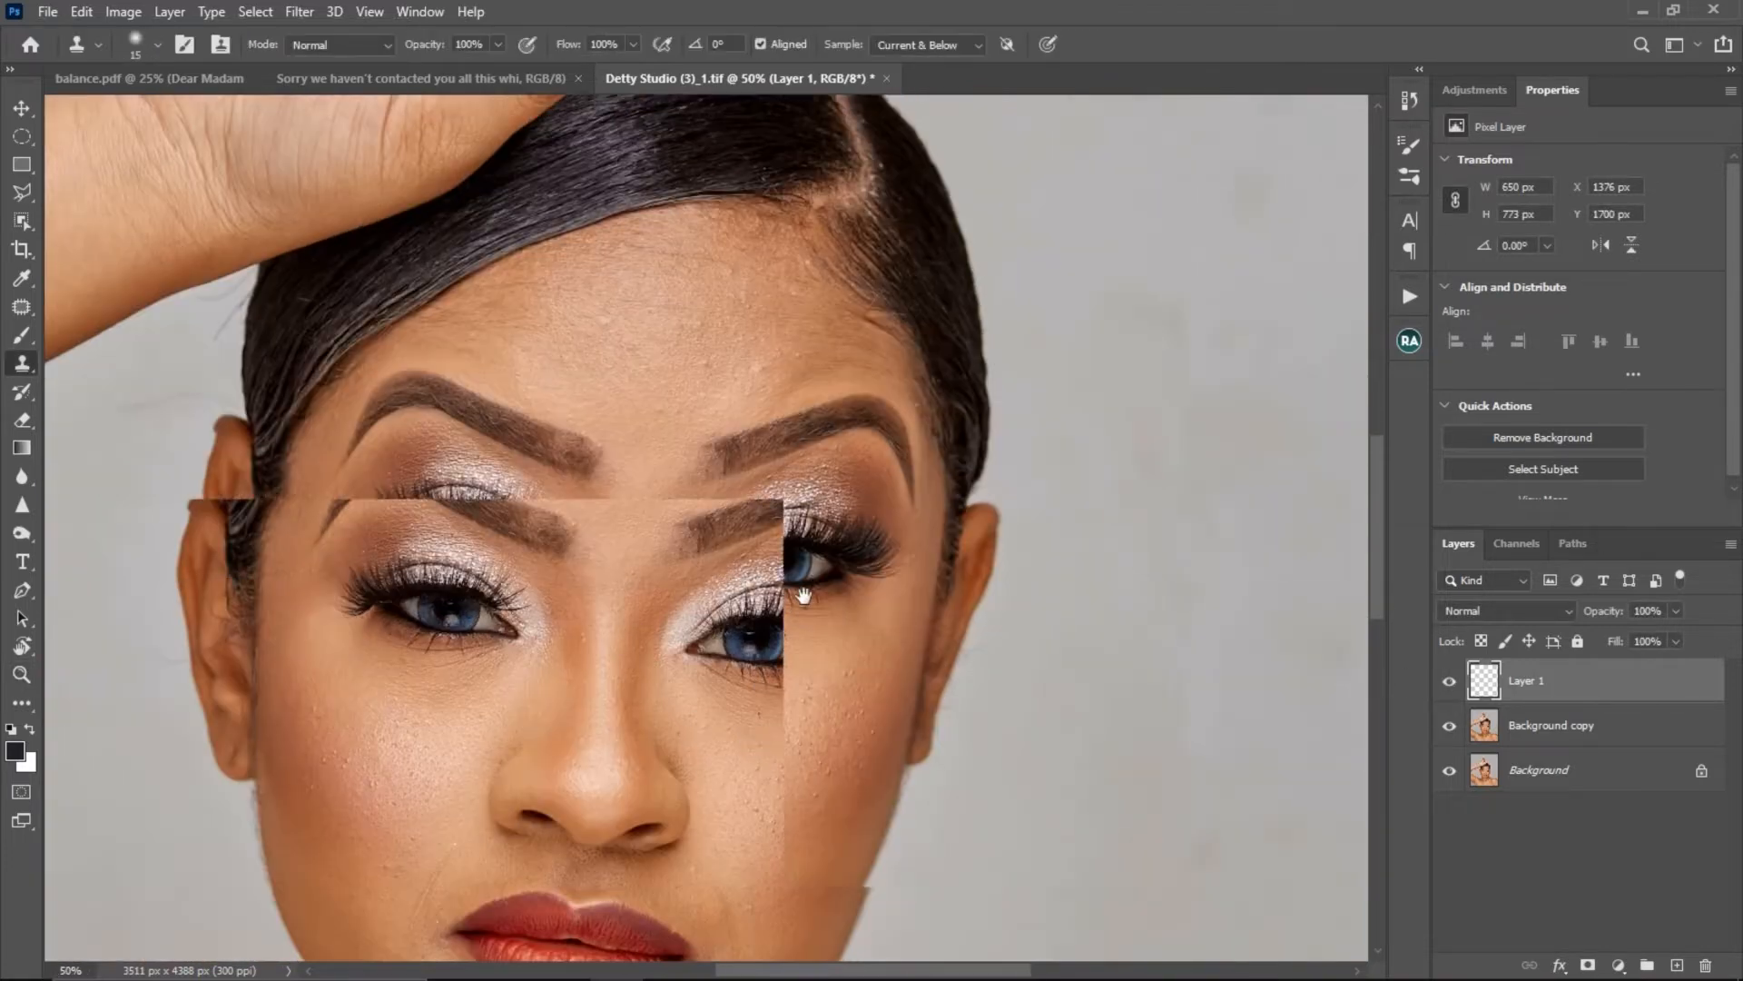
click(1676, 638)
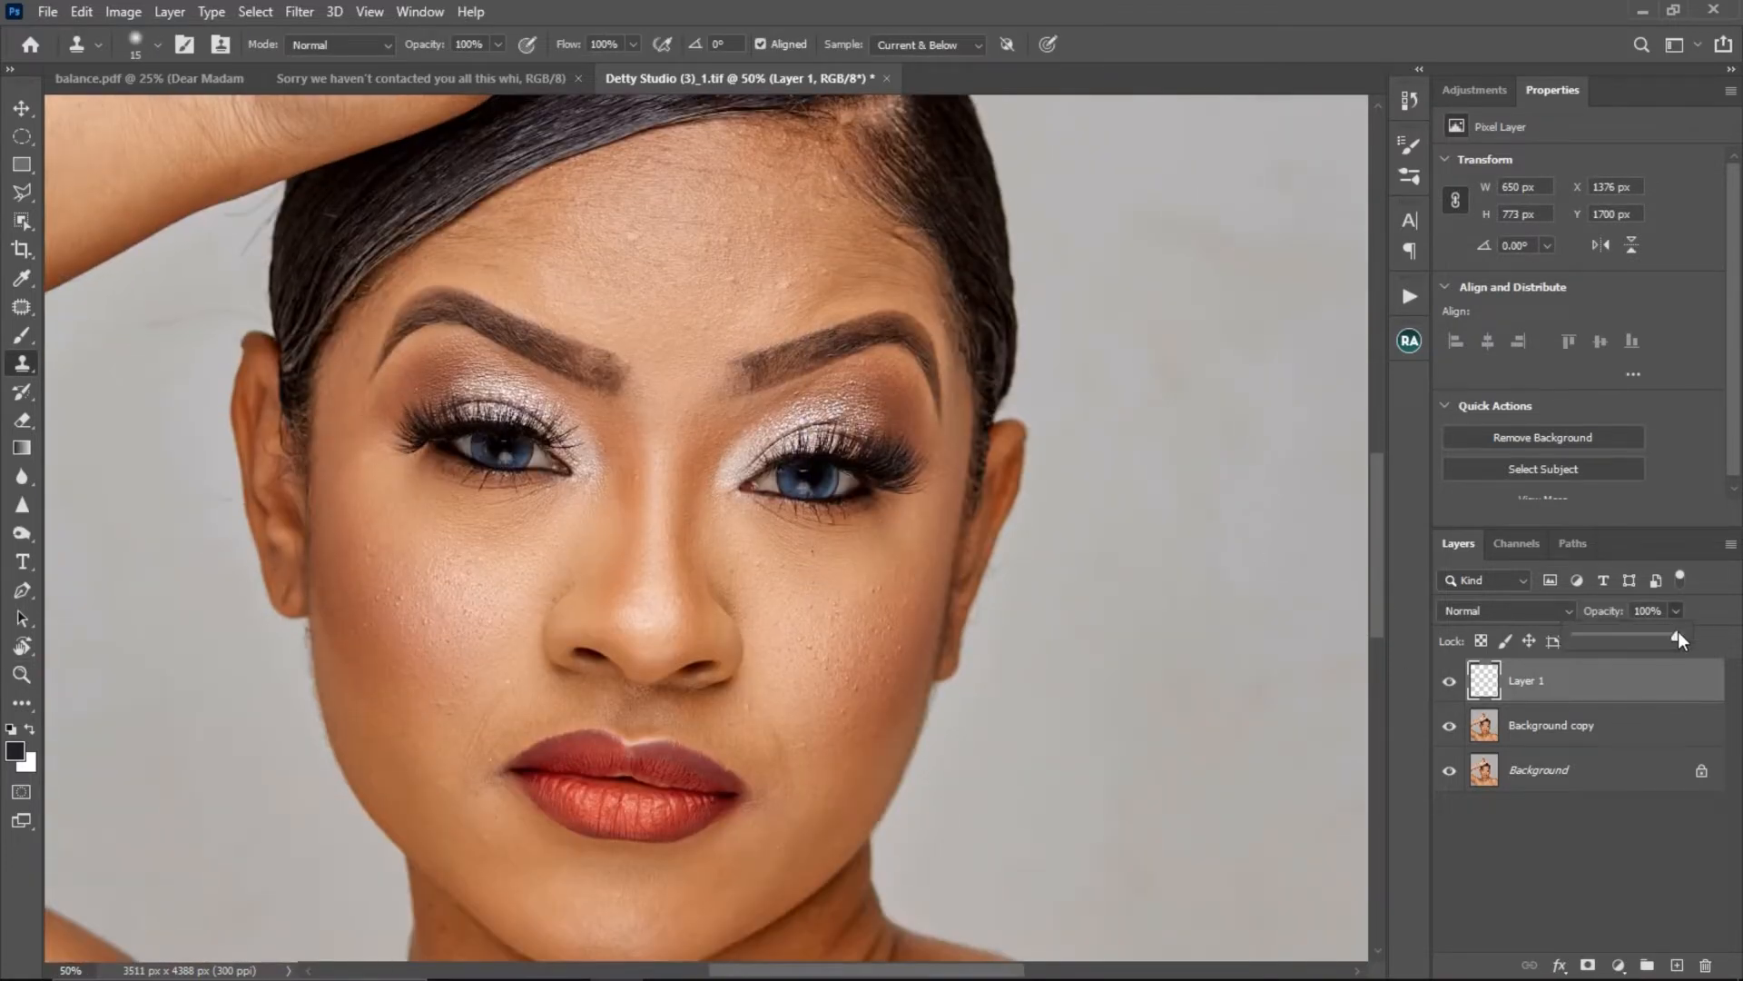
drag(1637, 639, 1728, 639)
- Erase the cloned forehead retouching from Layer 1 with the Eraser at a brush size of 125
key(e)
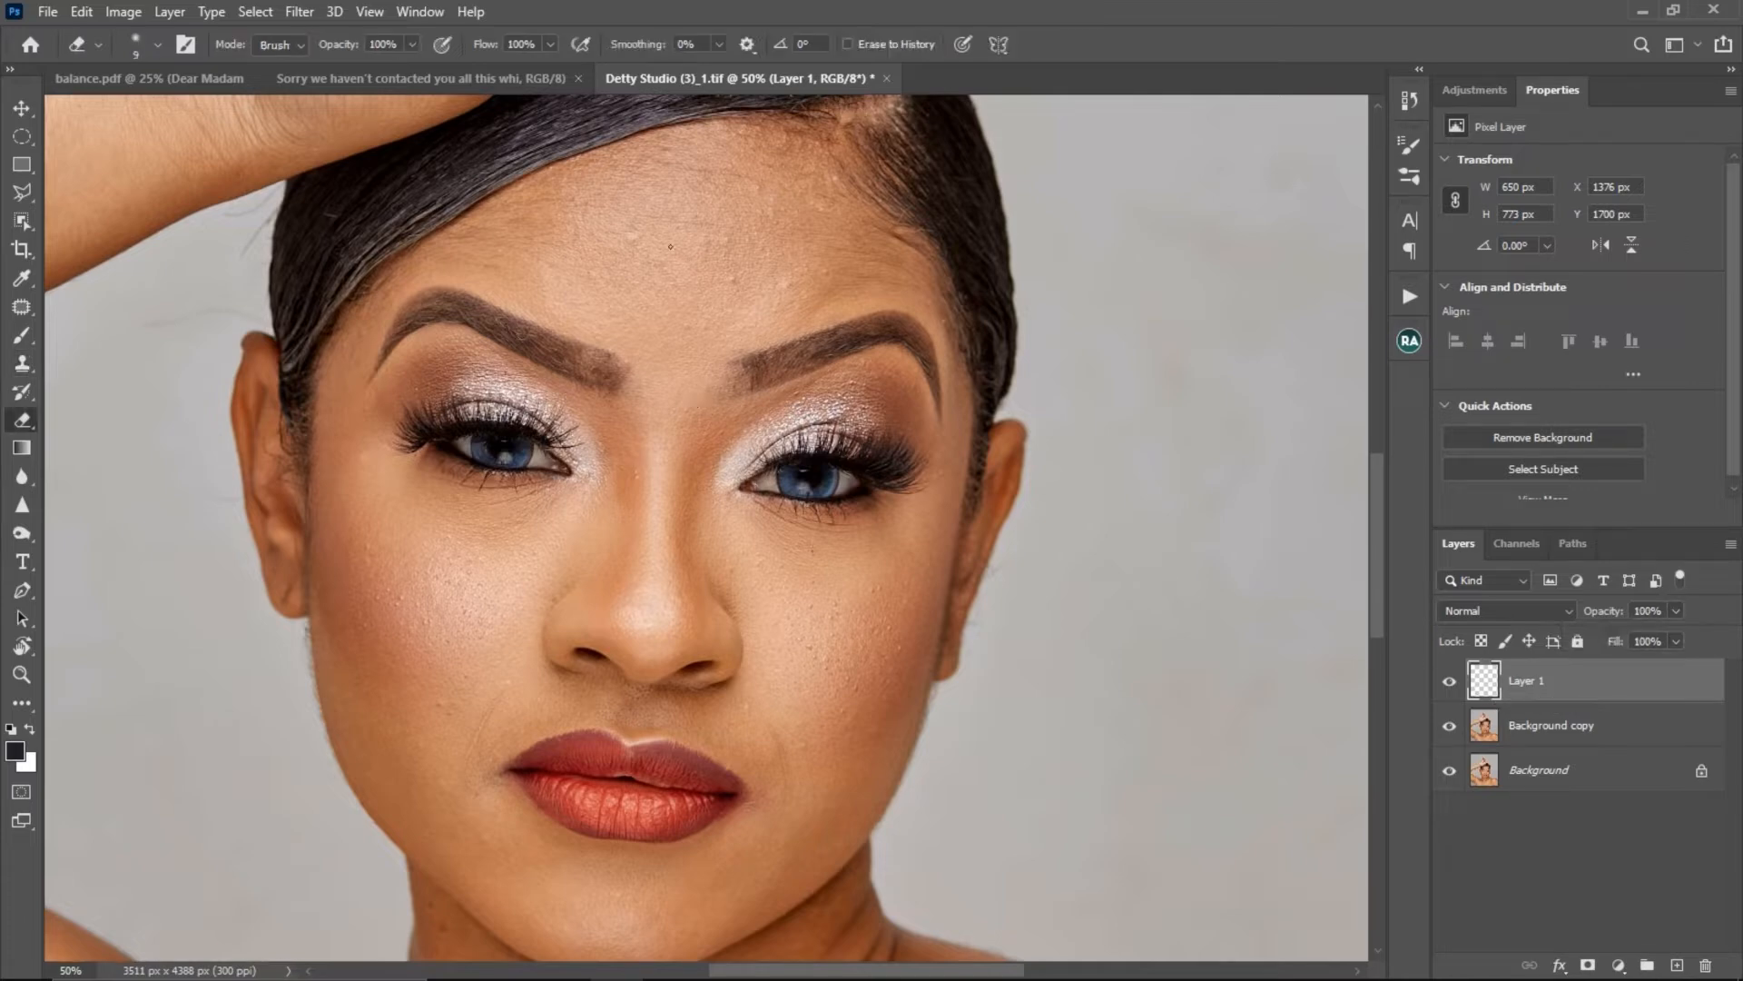
key(bracketright)
key(bracketright)
key(bracketright)
key(bracketright)
mouse_move(691, 180)
mouse_down()
mouse_move(664, 242)
mouse_move(628, 228)
mouse_move(683, 193)
mouse_move(657, 229)
mouse_move(827, 299)
mouse_move(653, 289)
mouse_up()
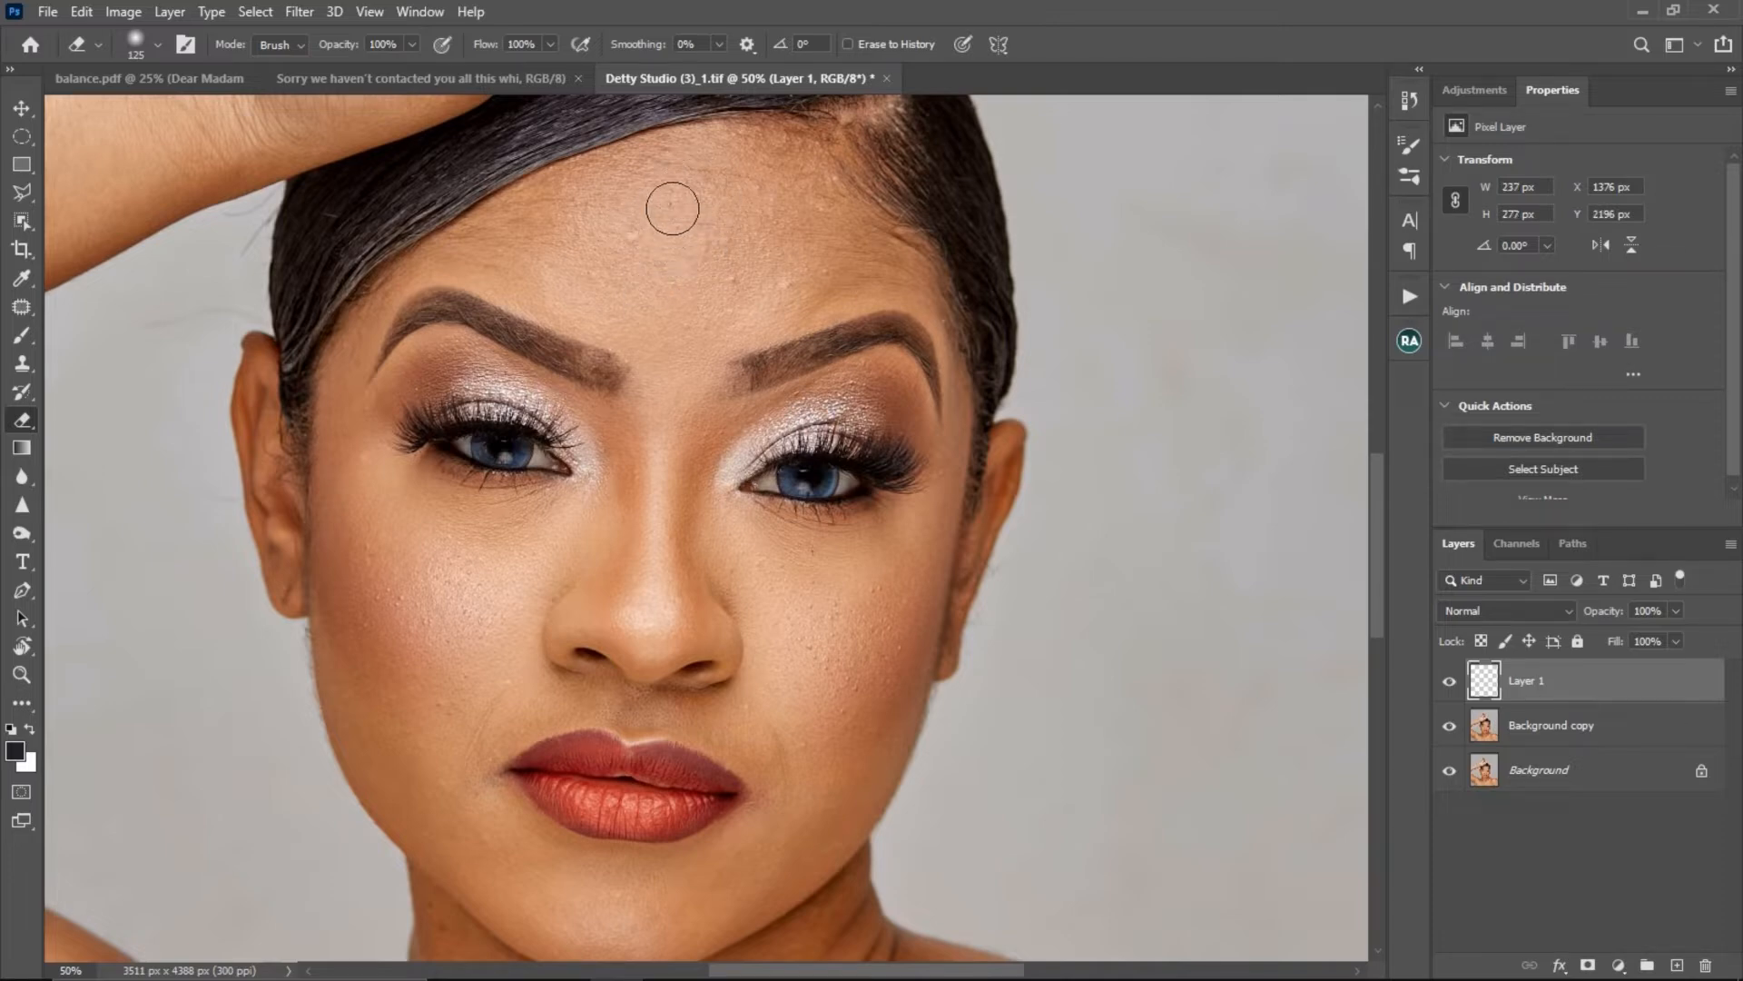
- Heal a small blemish in the middle of the forehead on Layer 1 with the Healing Brush at size 10
mouse_move(1565, 677)
mouse_down()
mouse_move(1580, 927)
mouse_move(1581, 697)
mouse_up()
key(s)
scroll(674, 374, up, 2)
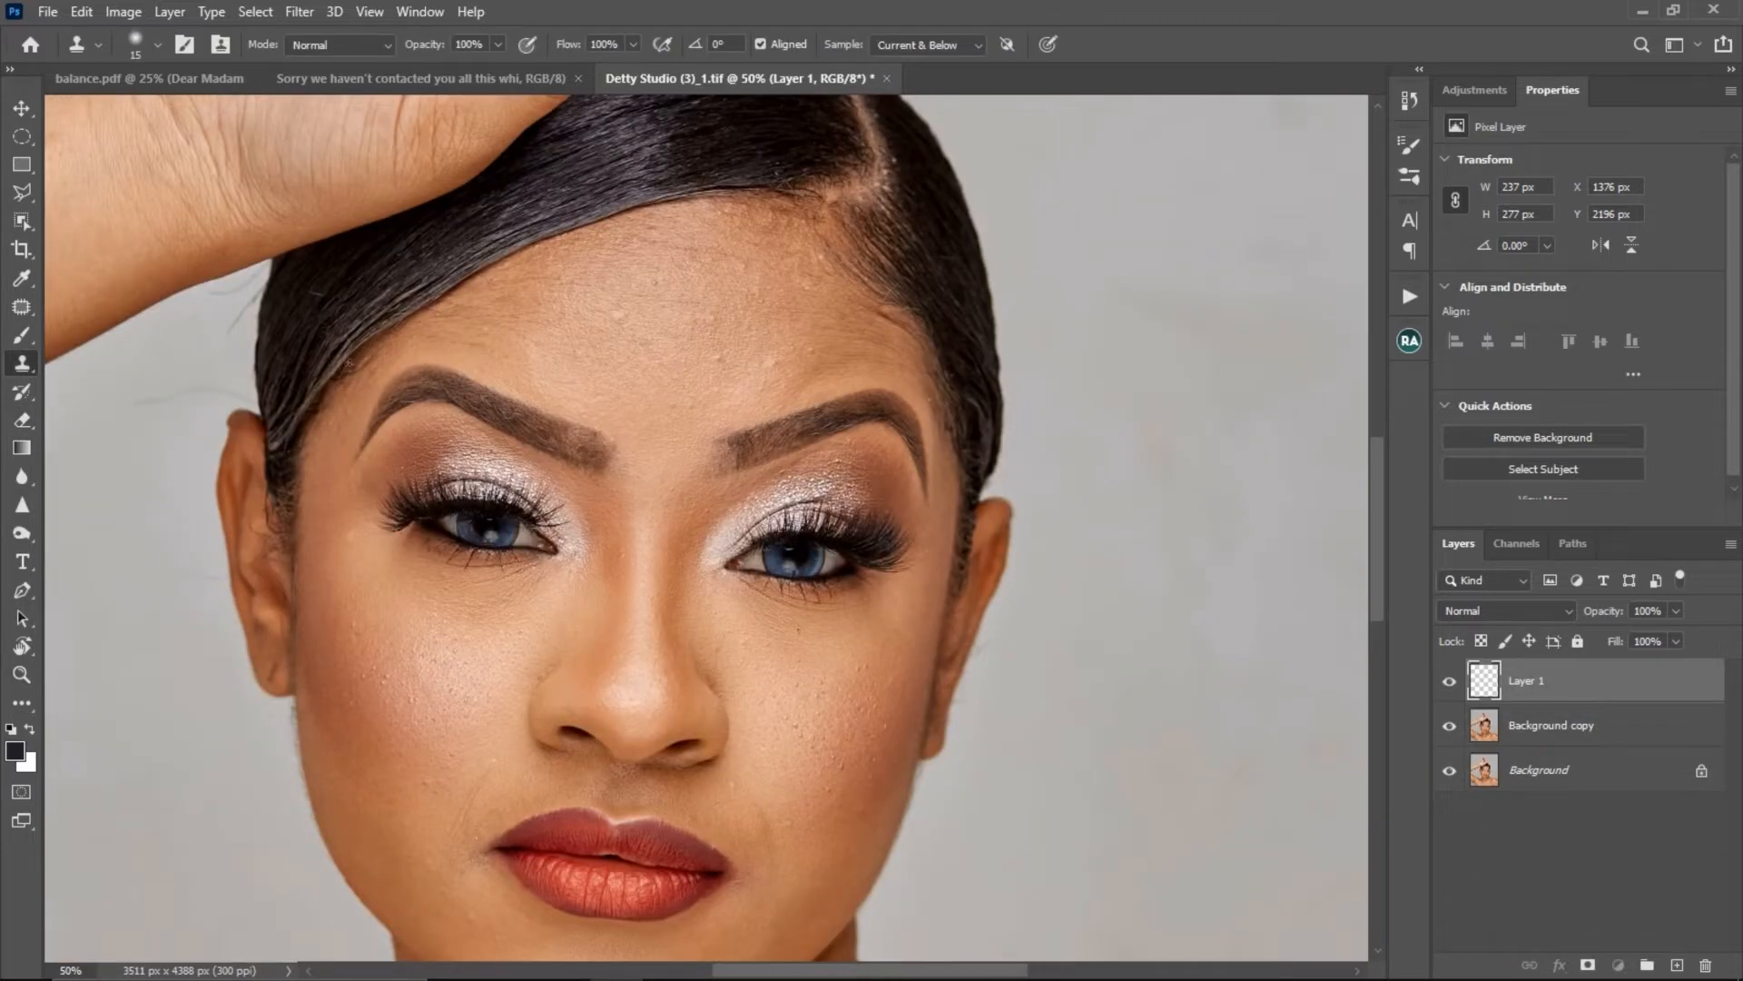
key(ctrl+plus)
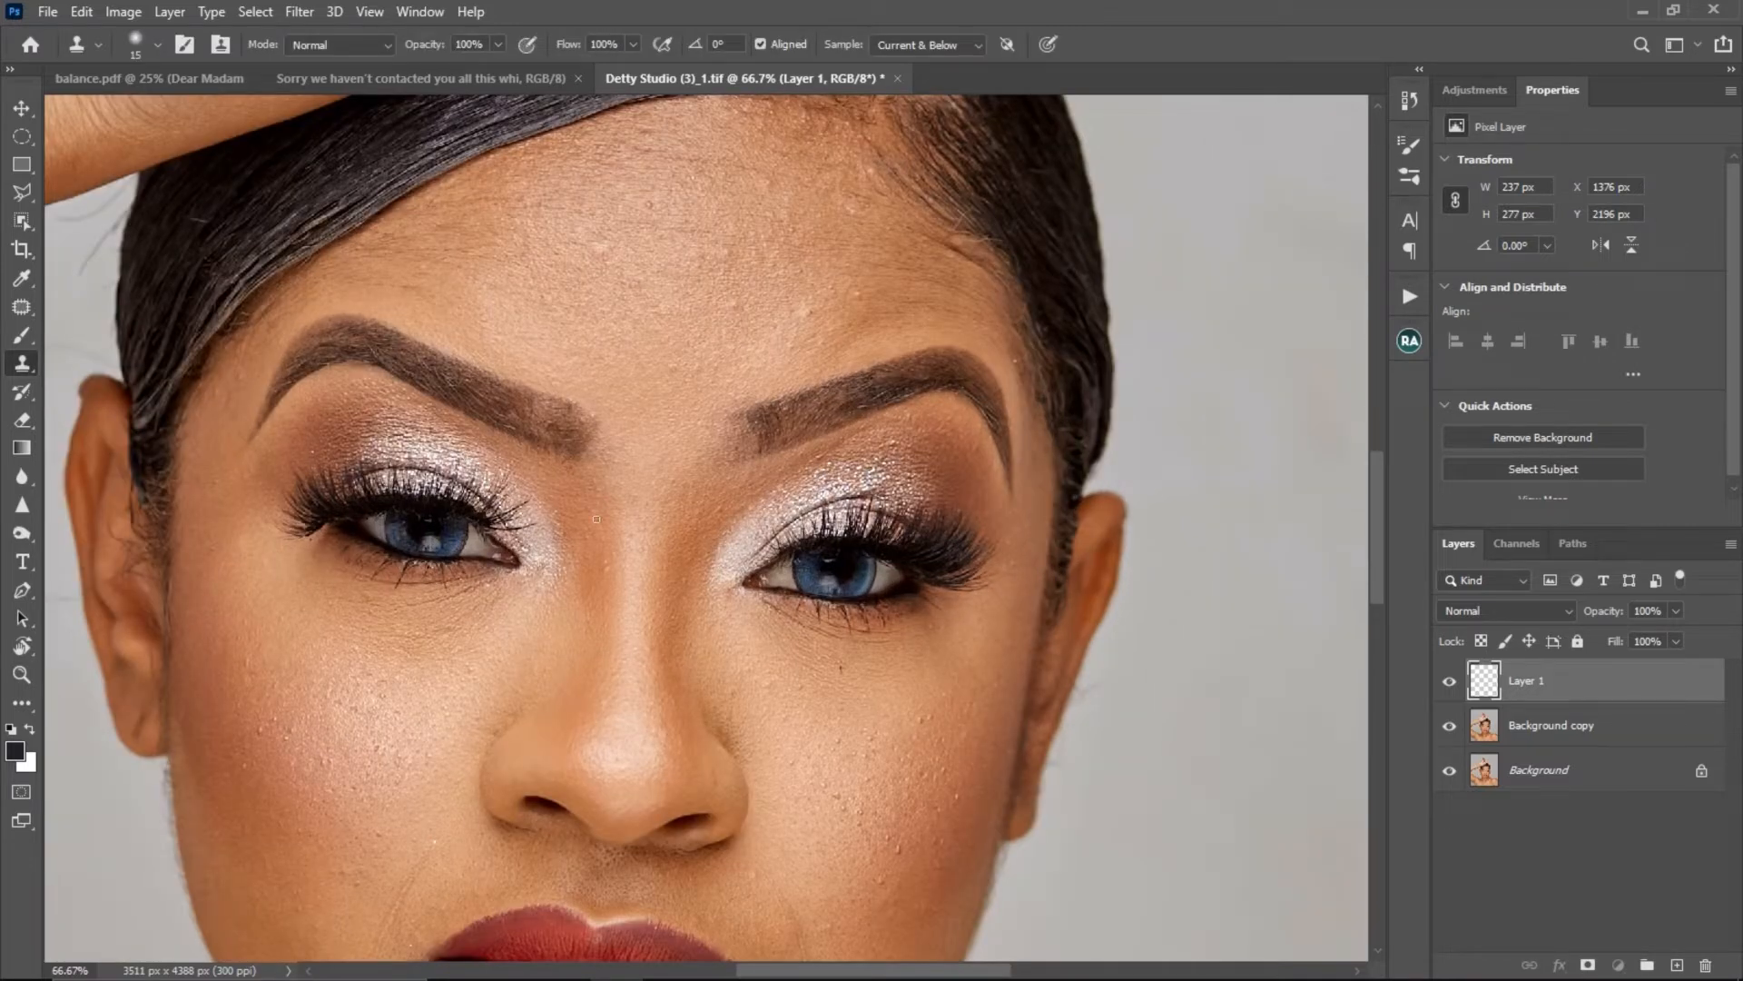
drag(582, 497, 534, 496)
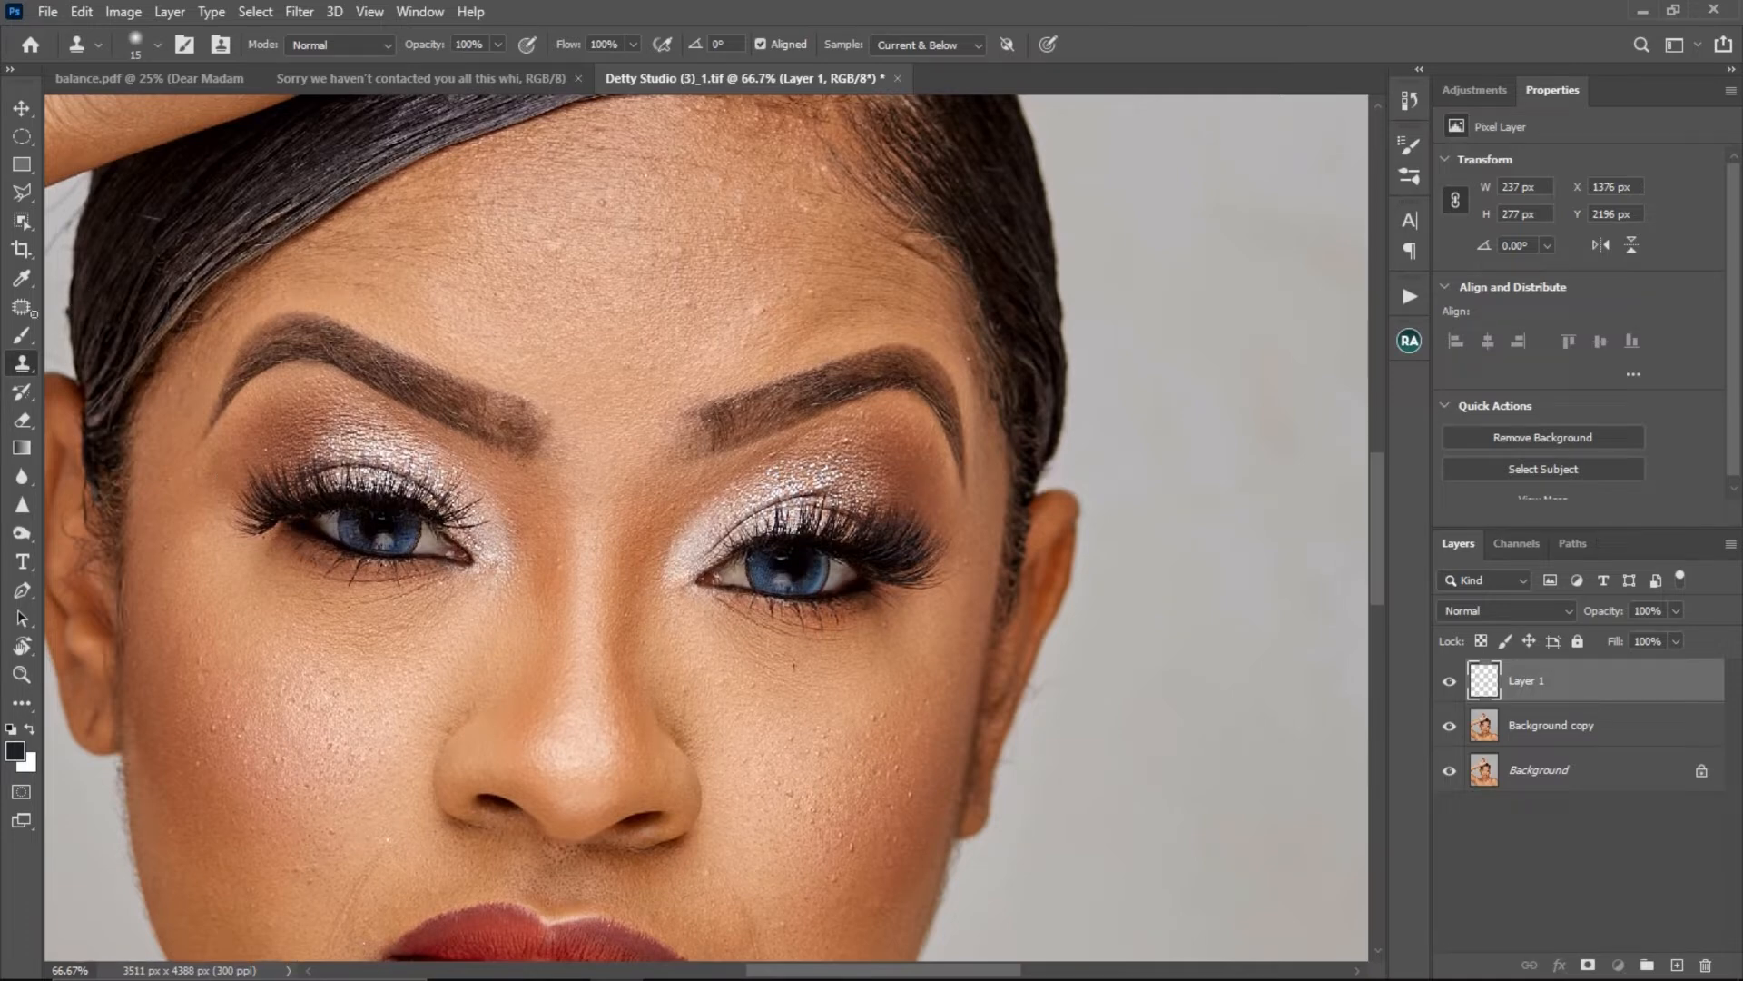
click(22, 310)
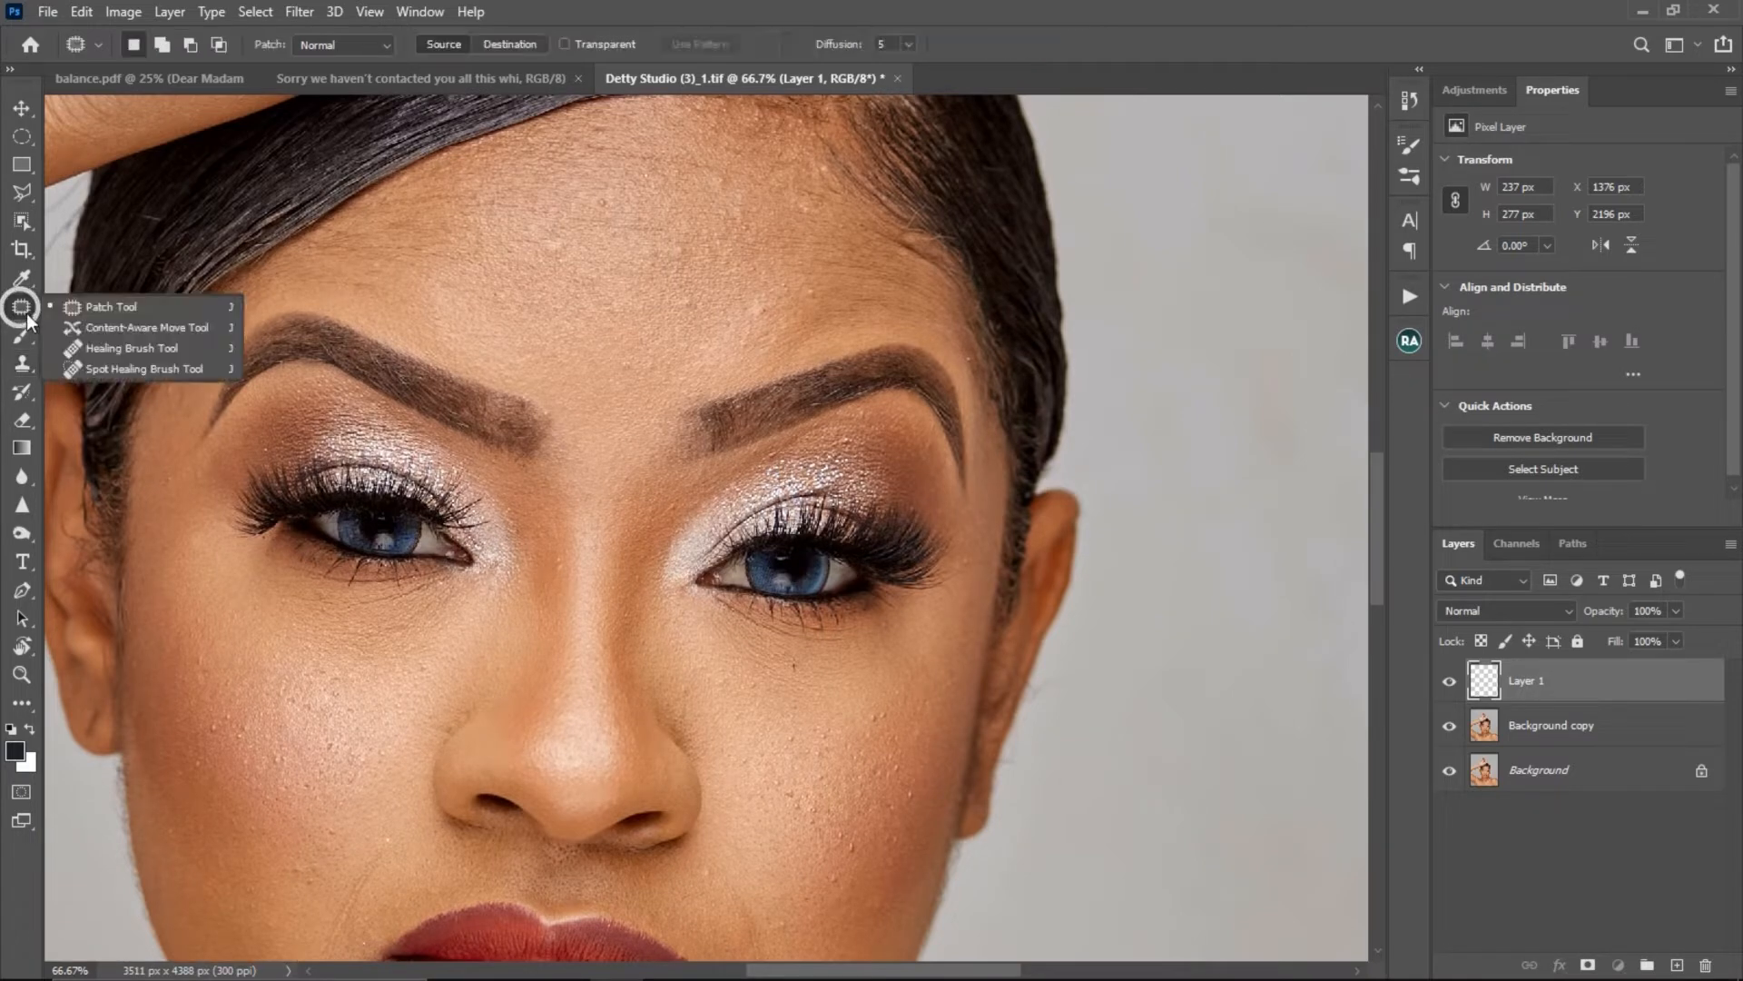
click(150, 349)
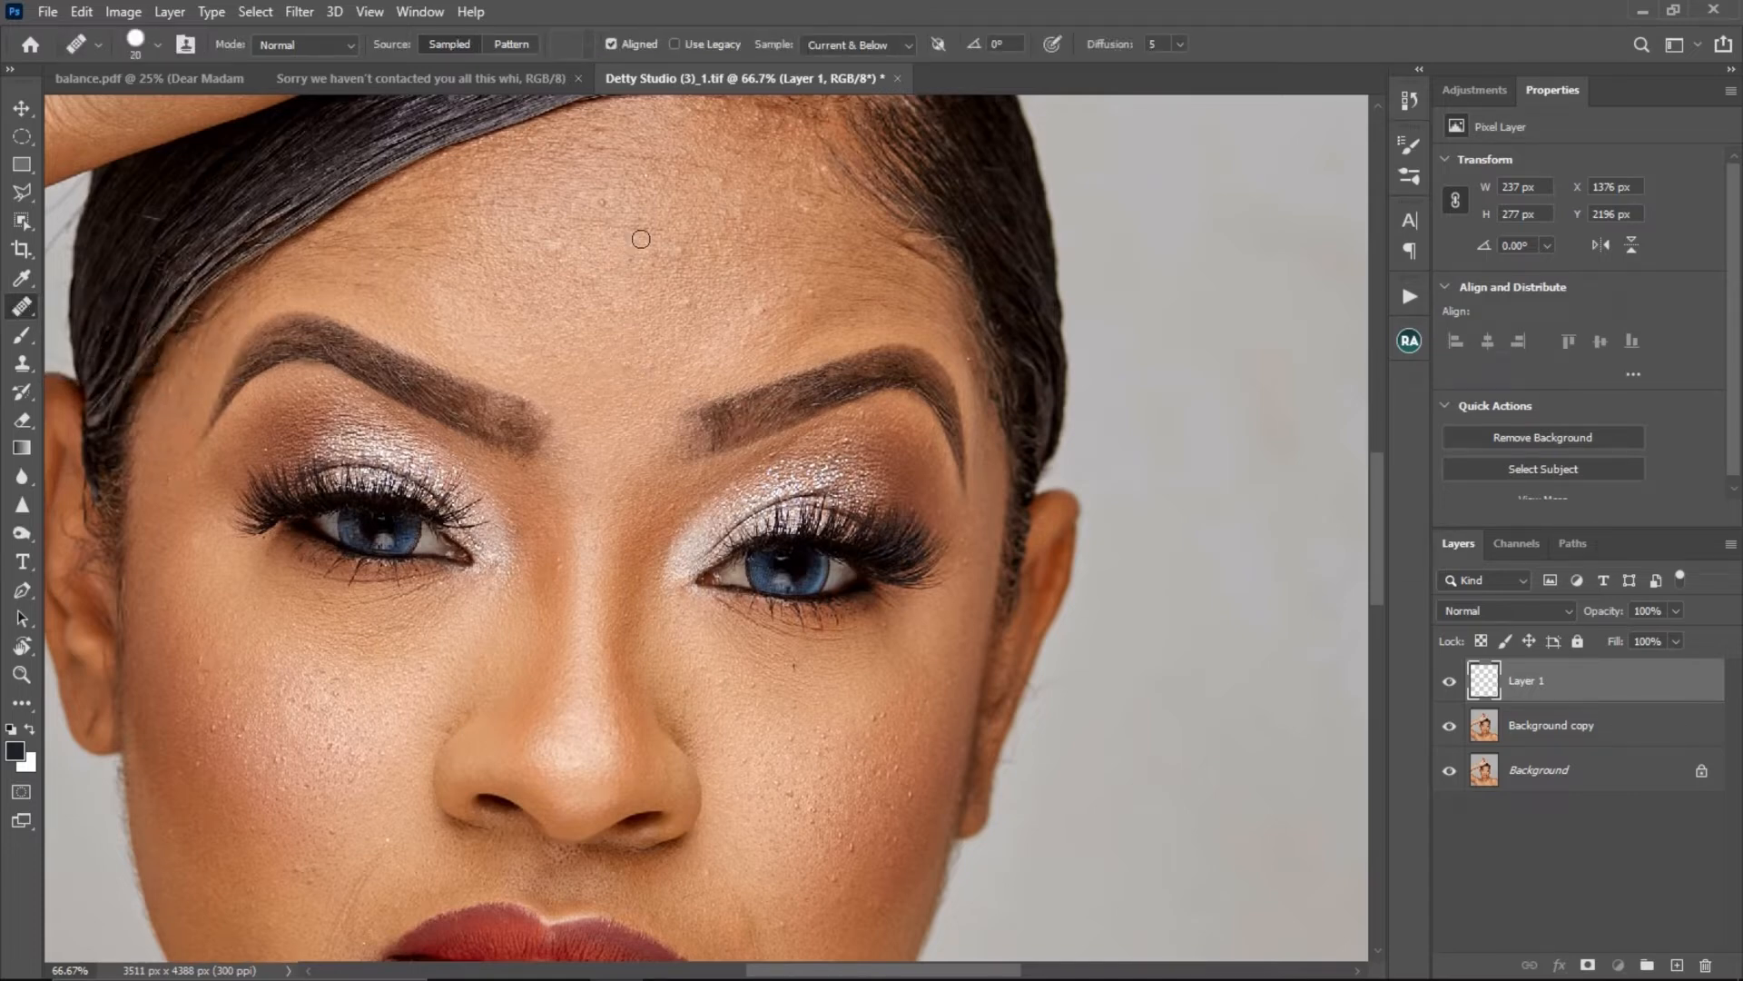
key(bracketleft)
key(alt)
alt+click(626, 206)
click(608, 206)
- Set the Healing Brush to sample Current & Below and heal the small bumps on the lower forehead above the brow with neighbouring skin
click(879, 47)
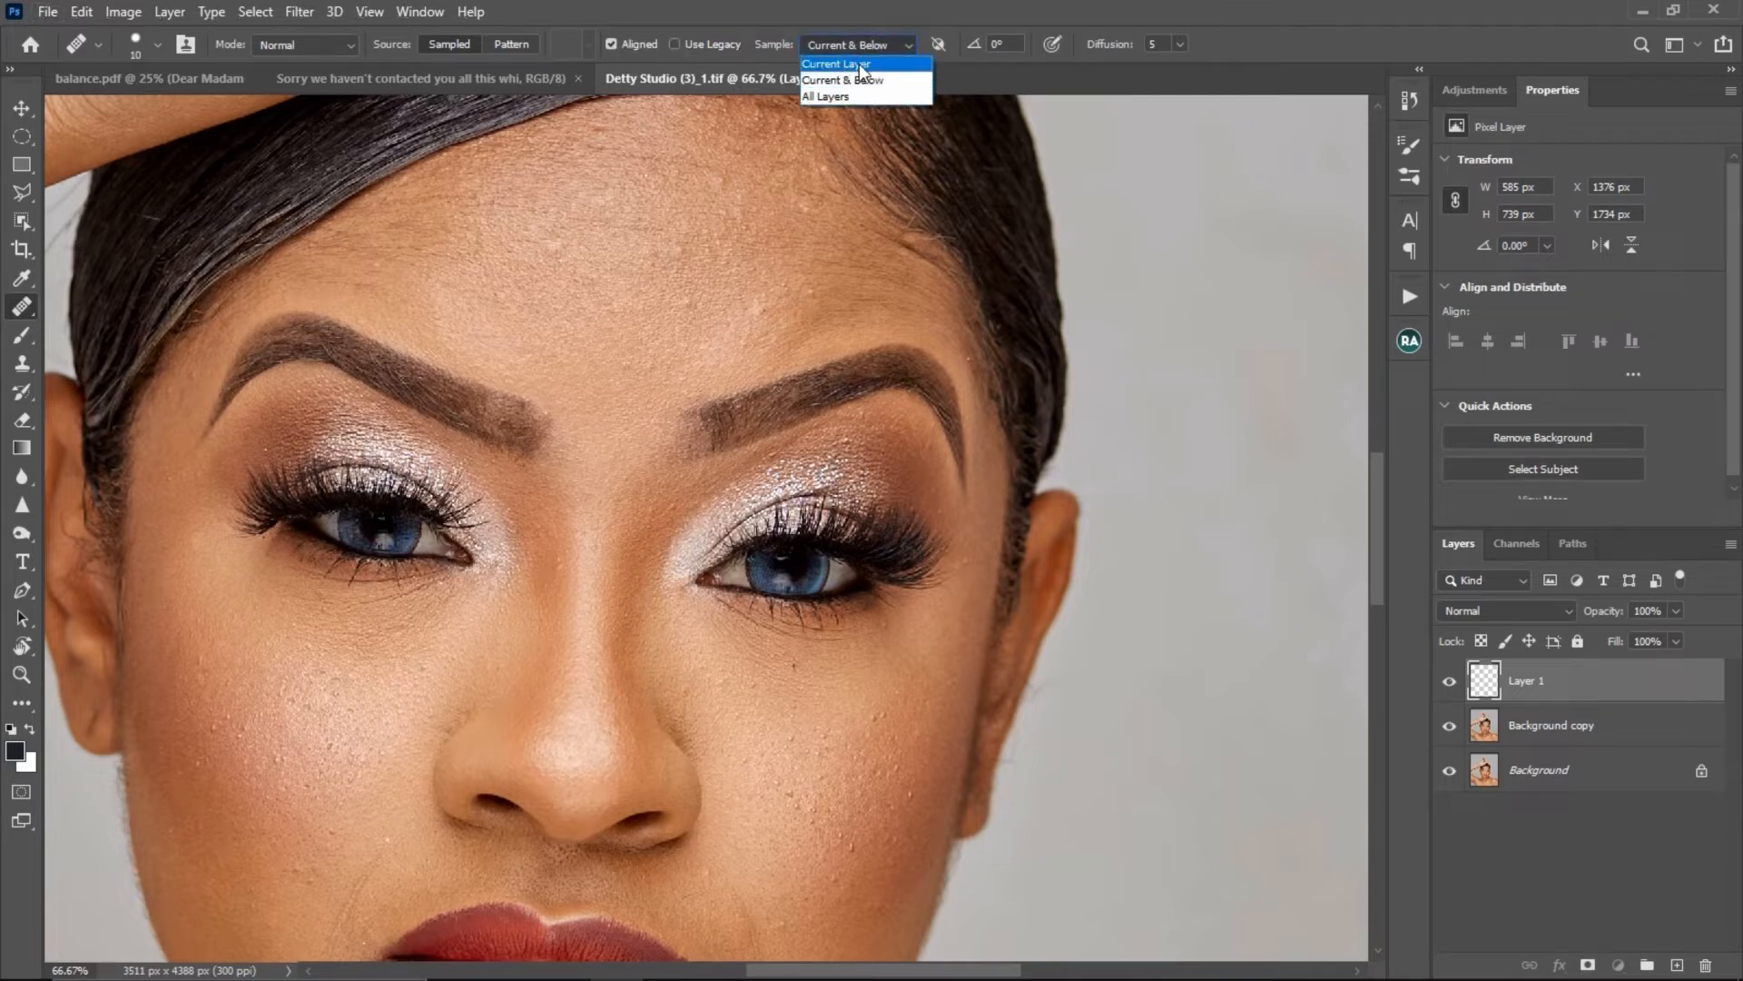
click(842, 79)
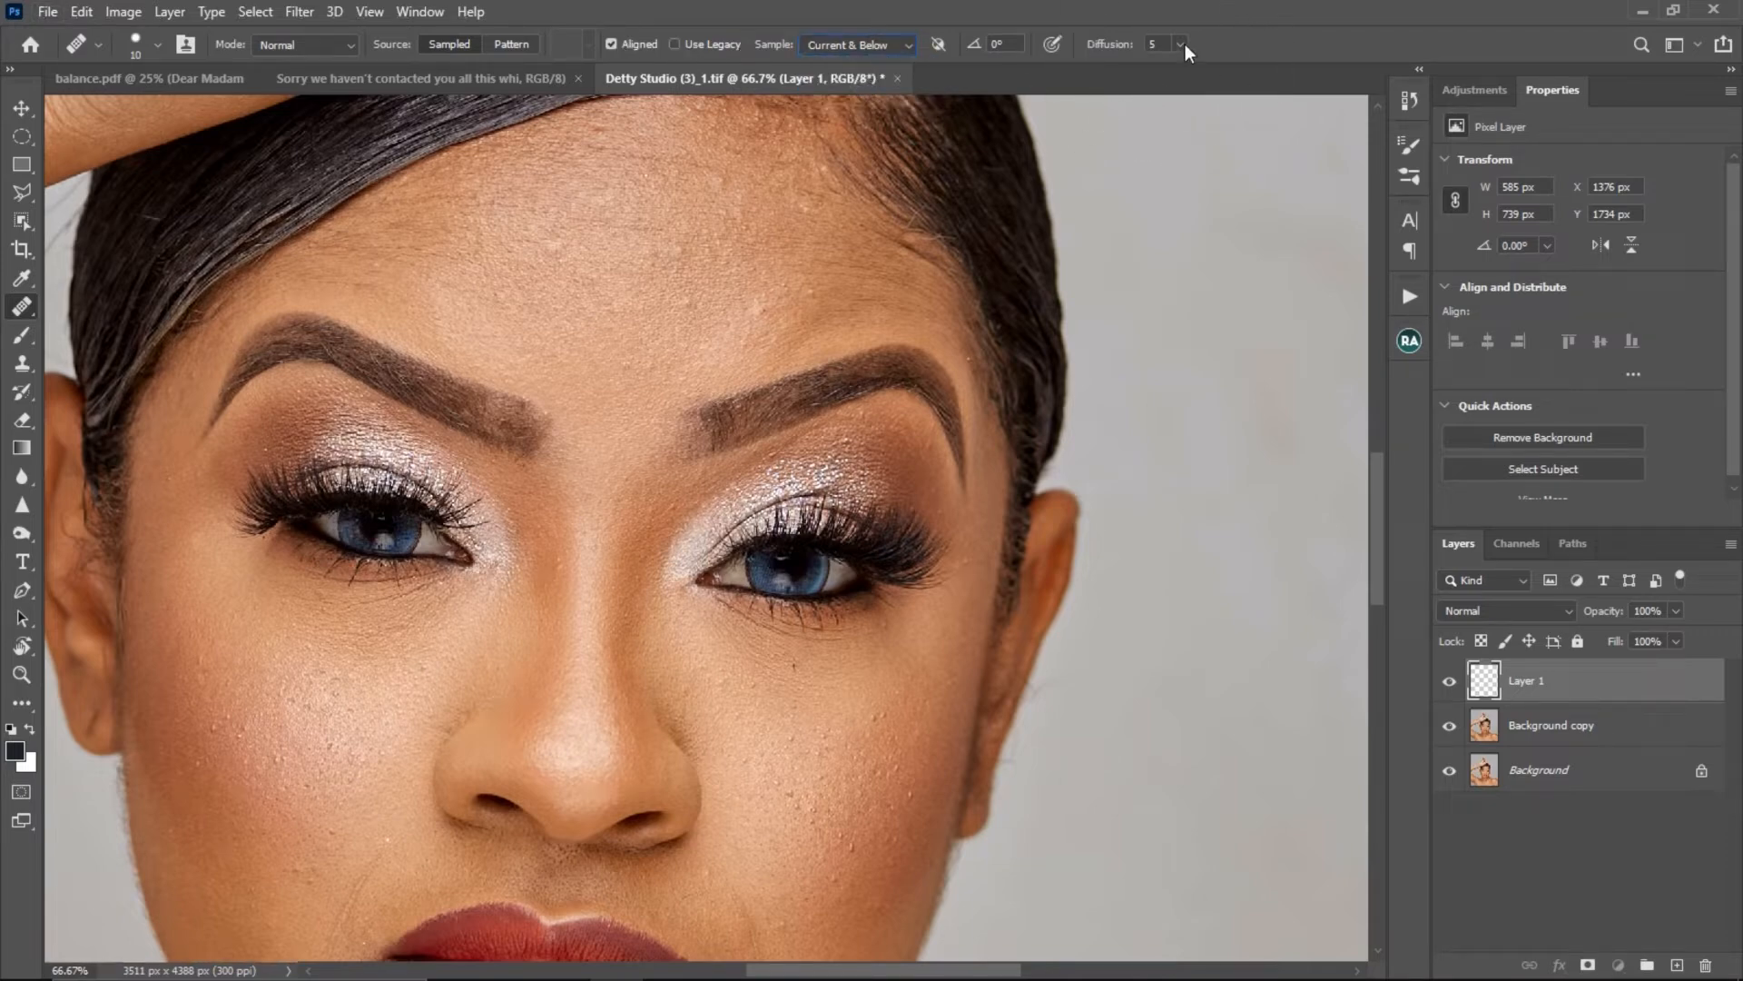
key(ctrl)
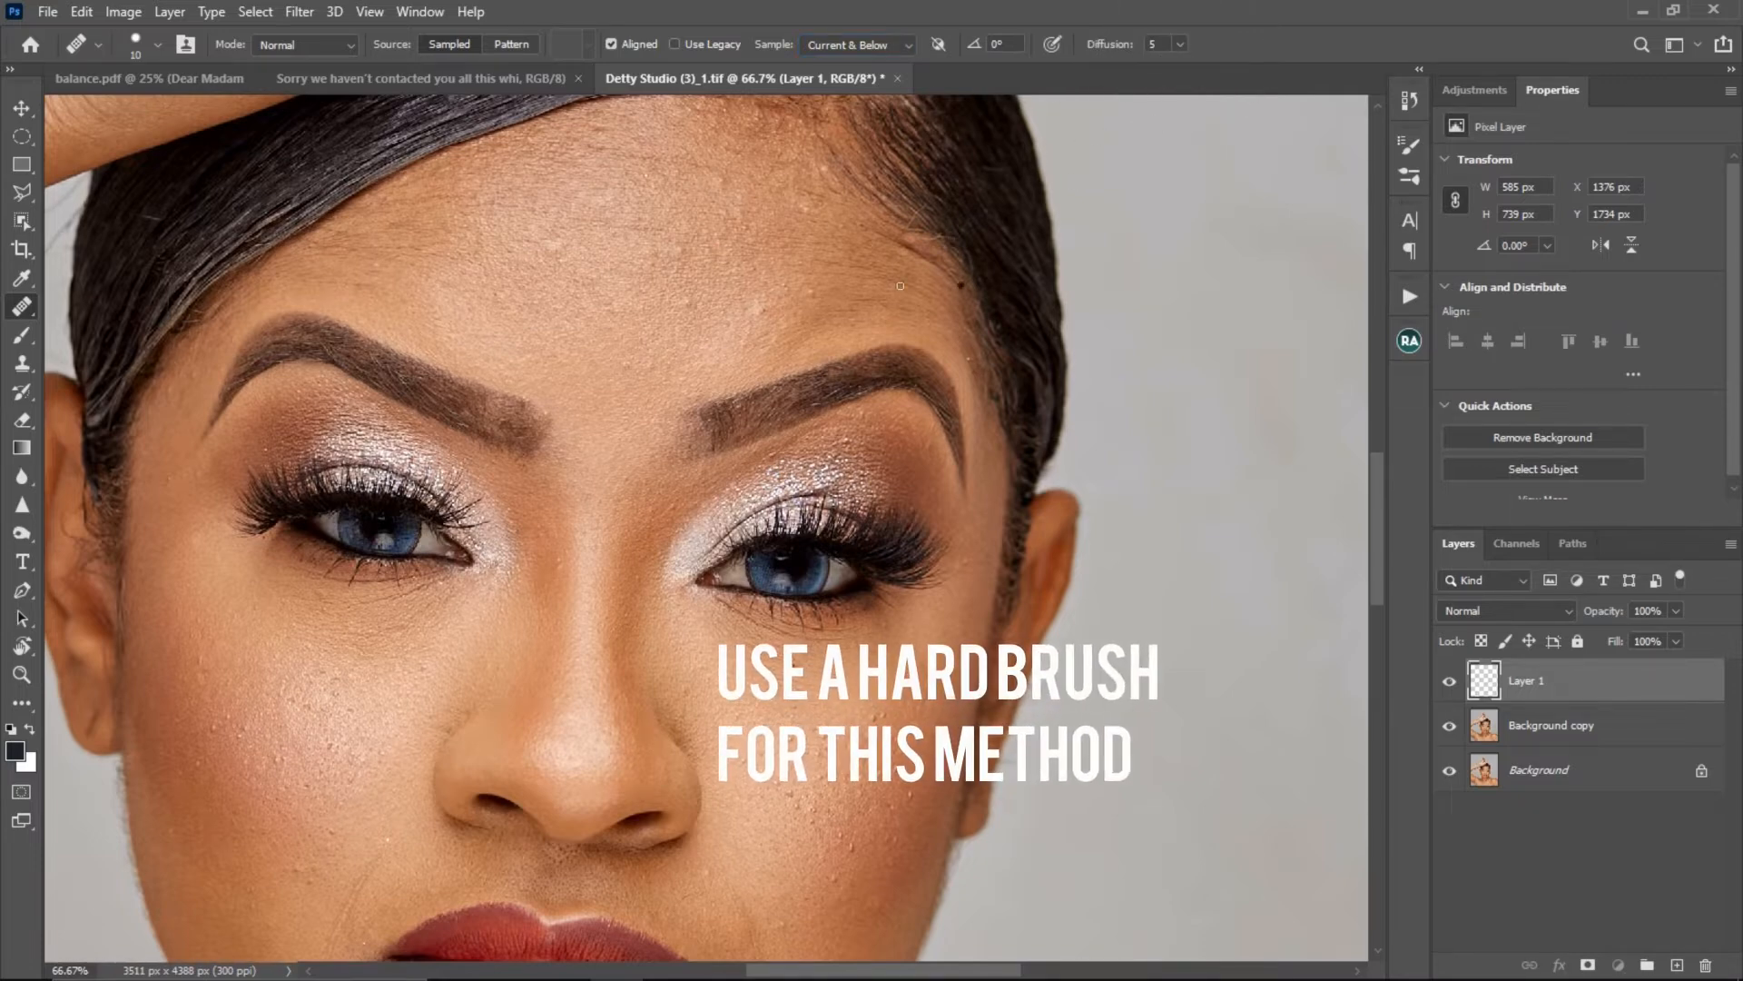
key(alt)
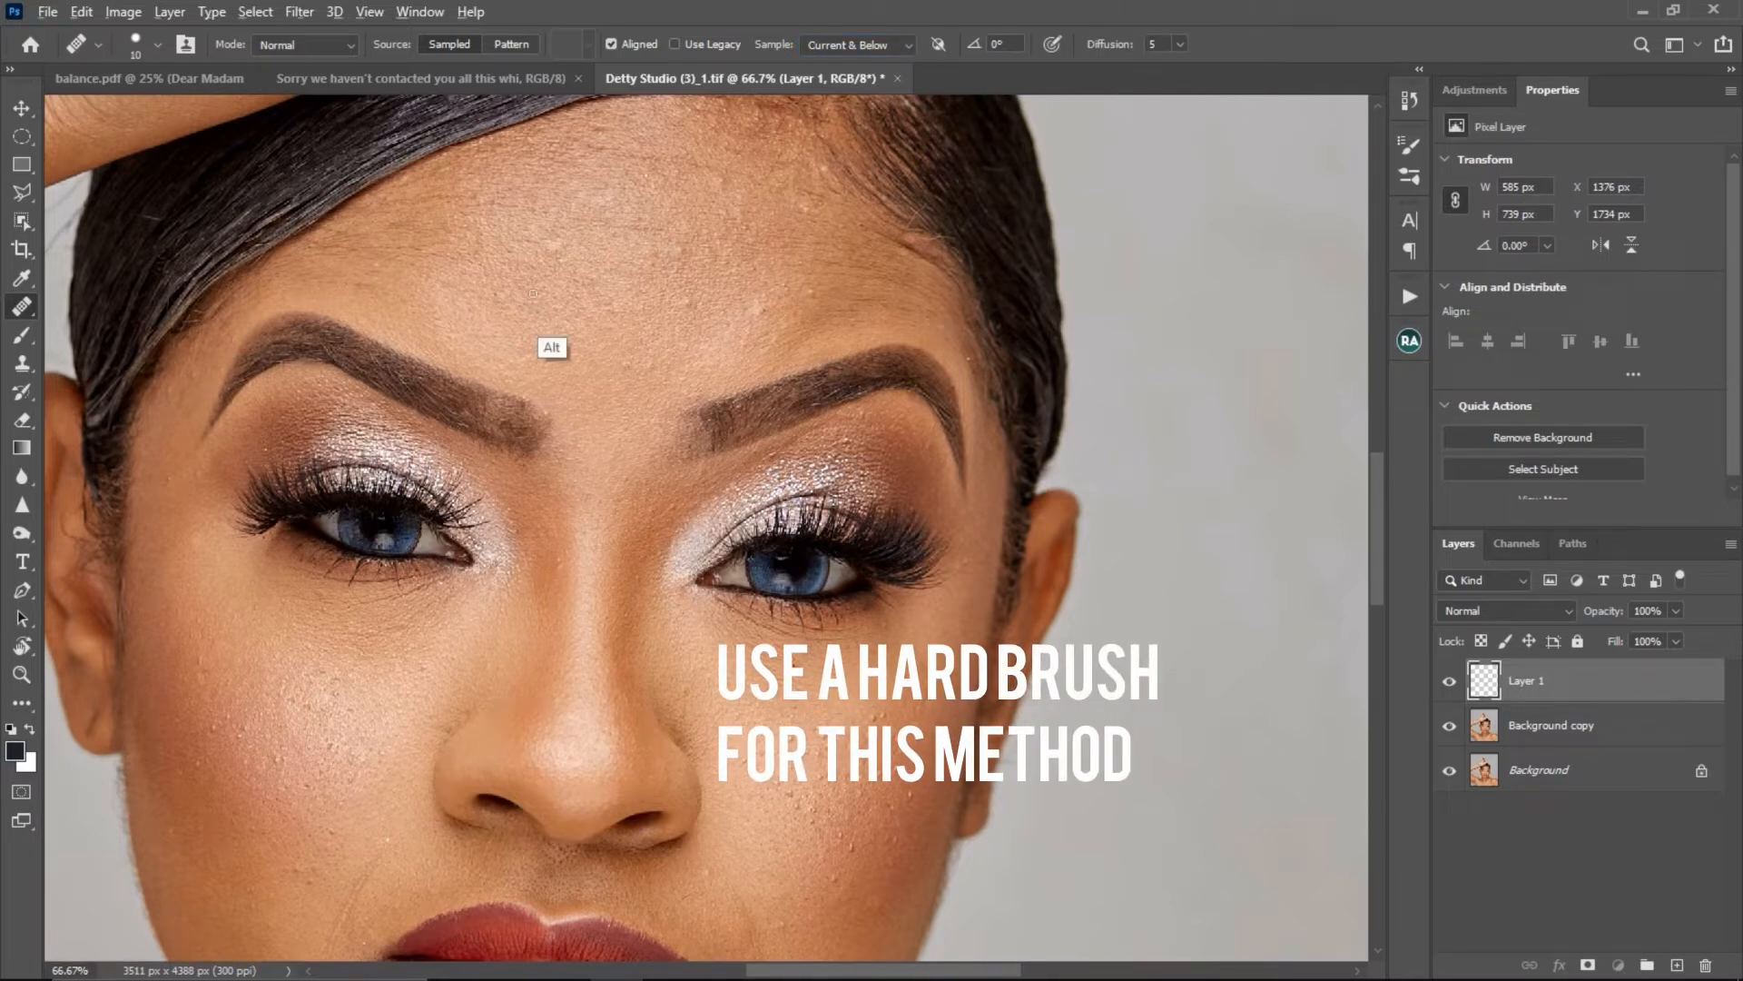
alt+click(698, 317)
click(688, 311)
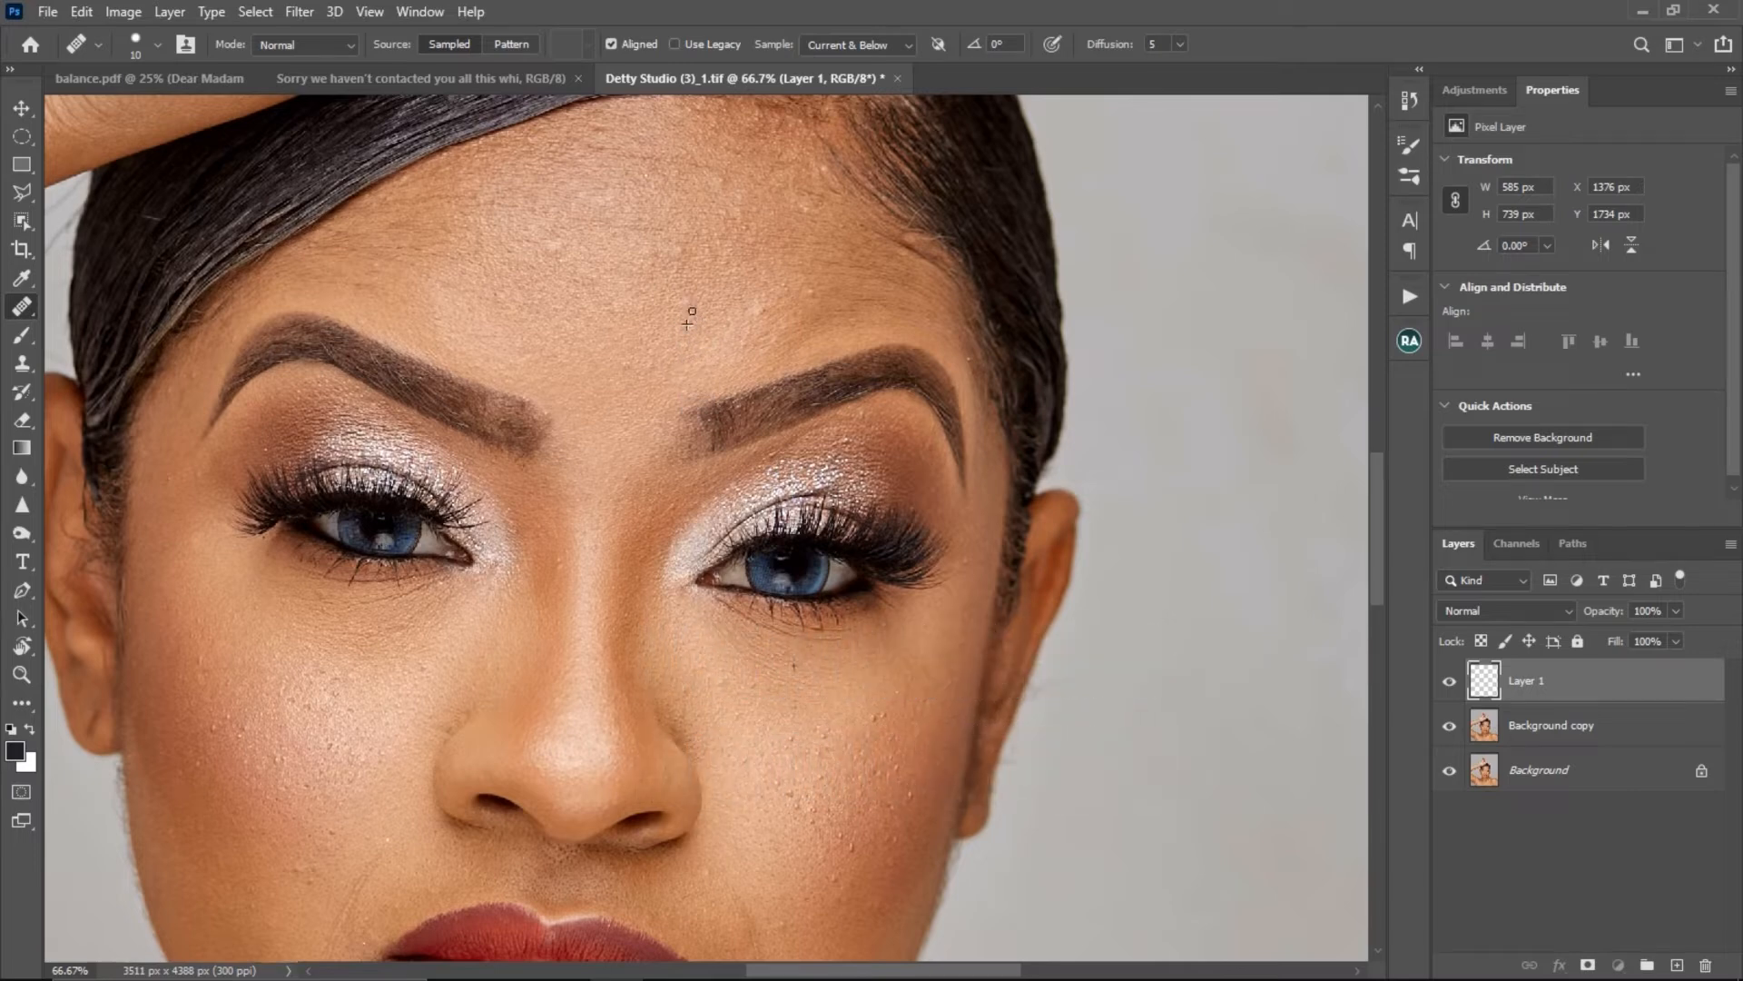
alt+click(740, 330)
click(767, 310)
- Remove small bumps from the cheek on Layer 1 with the Spot Healing Brush set to Content-Aware
right_click(25, 309)
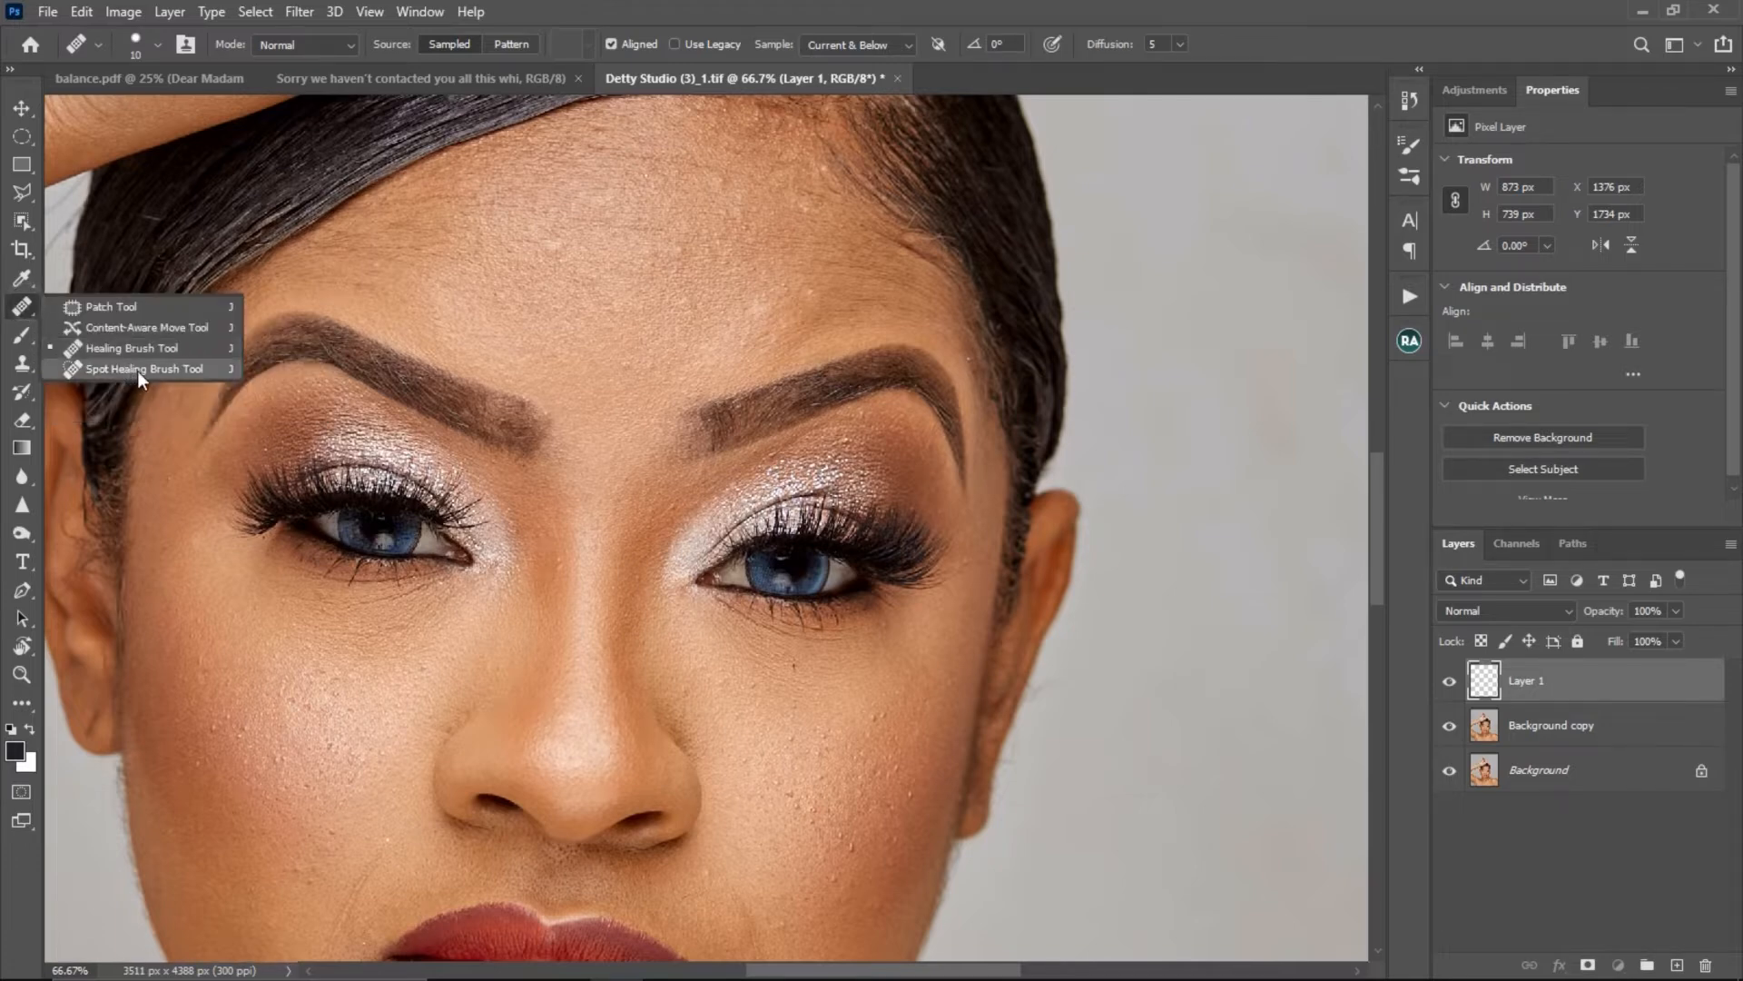
click(138, 370)
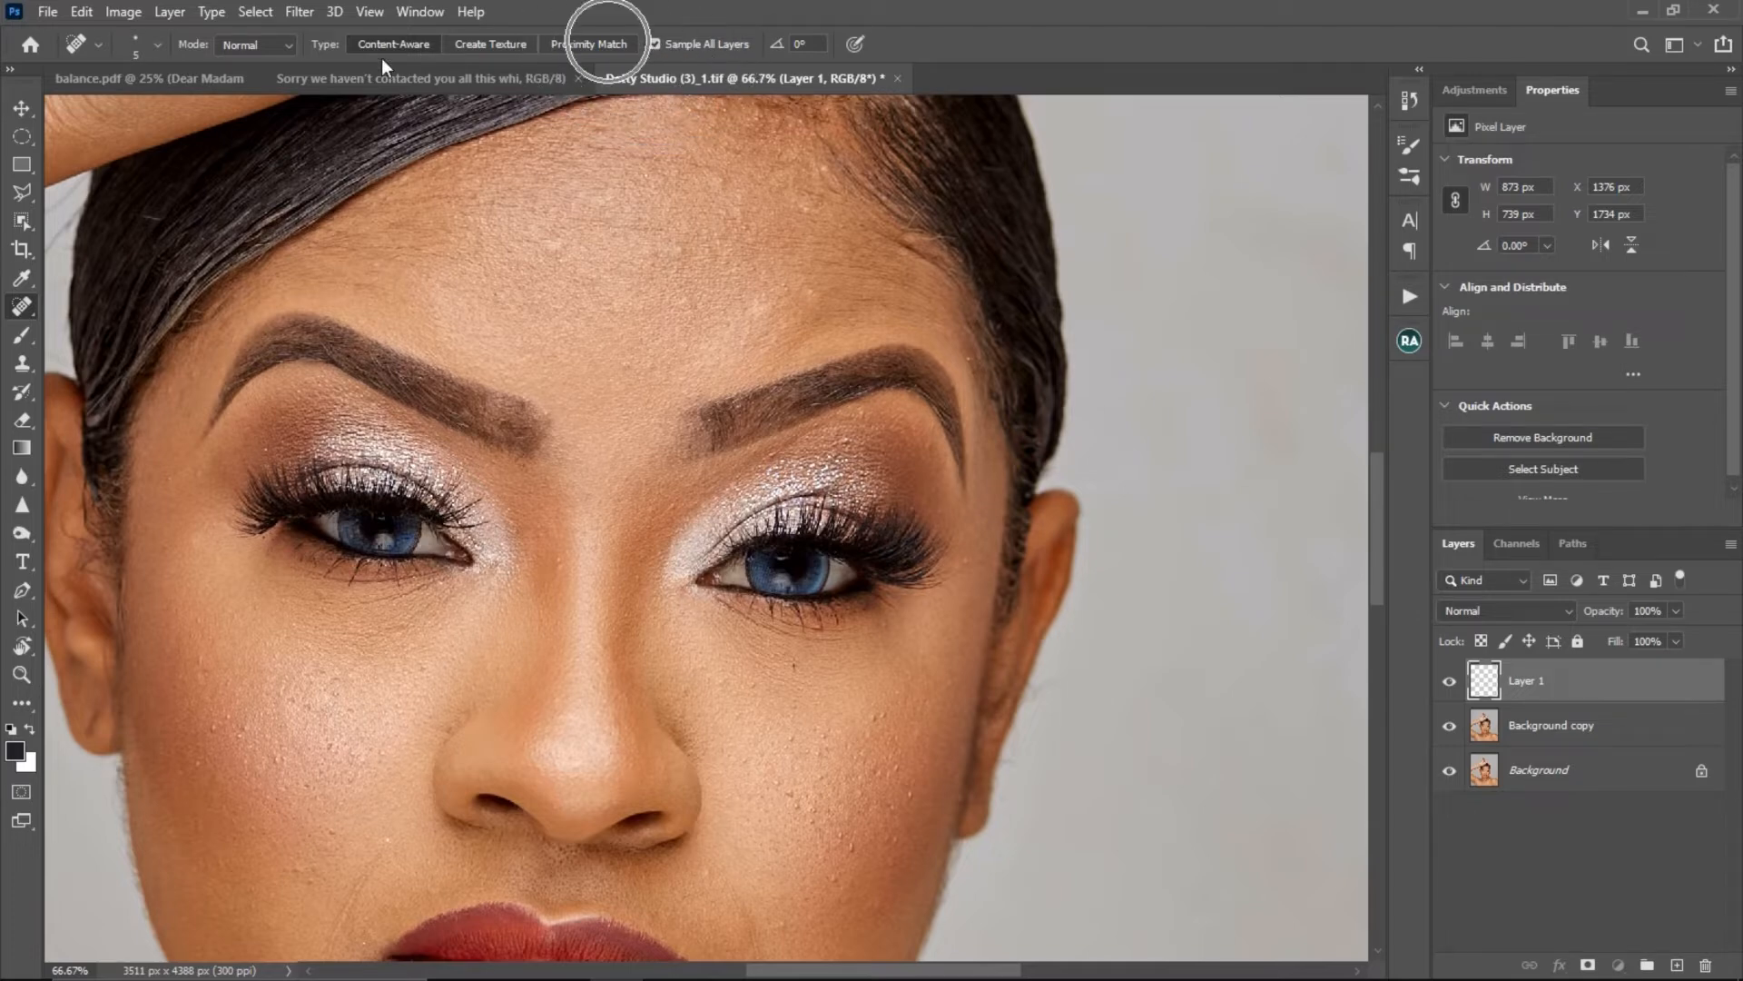
click(402, 42)
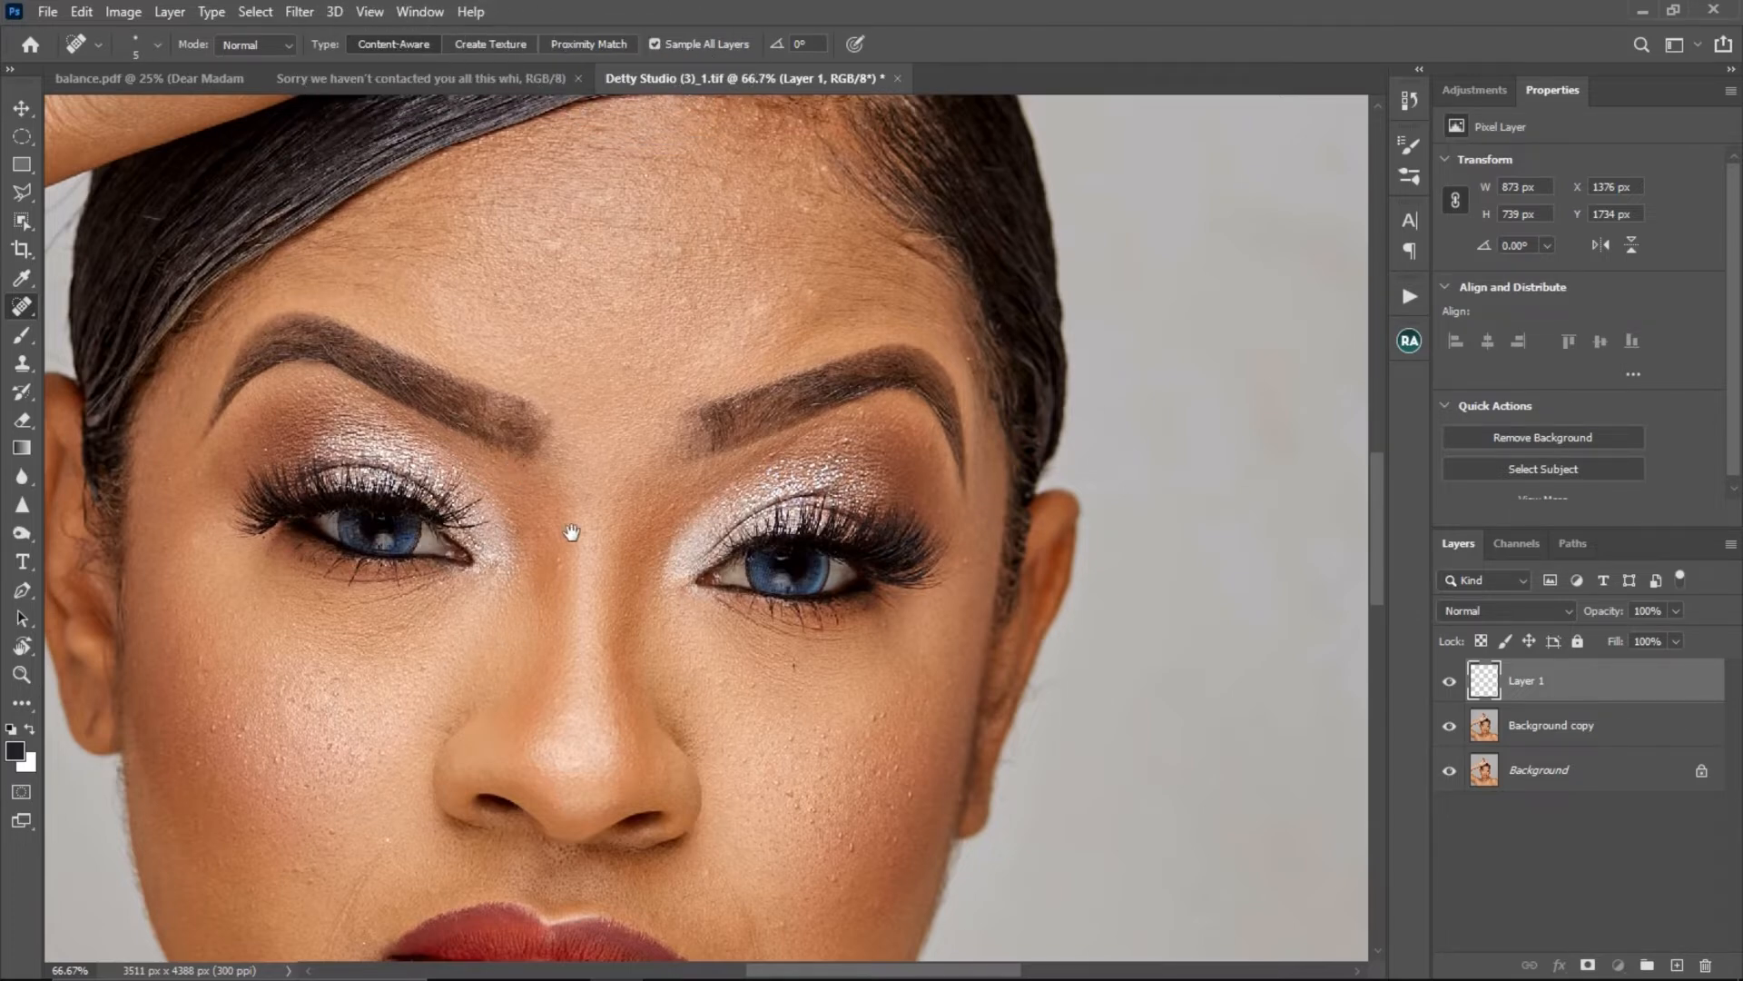
drag(572, 531, 623, 401)
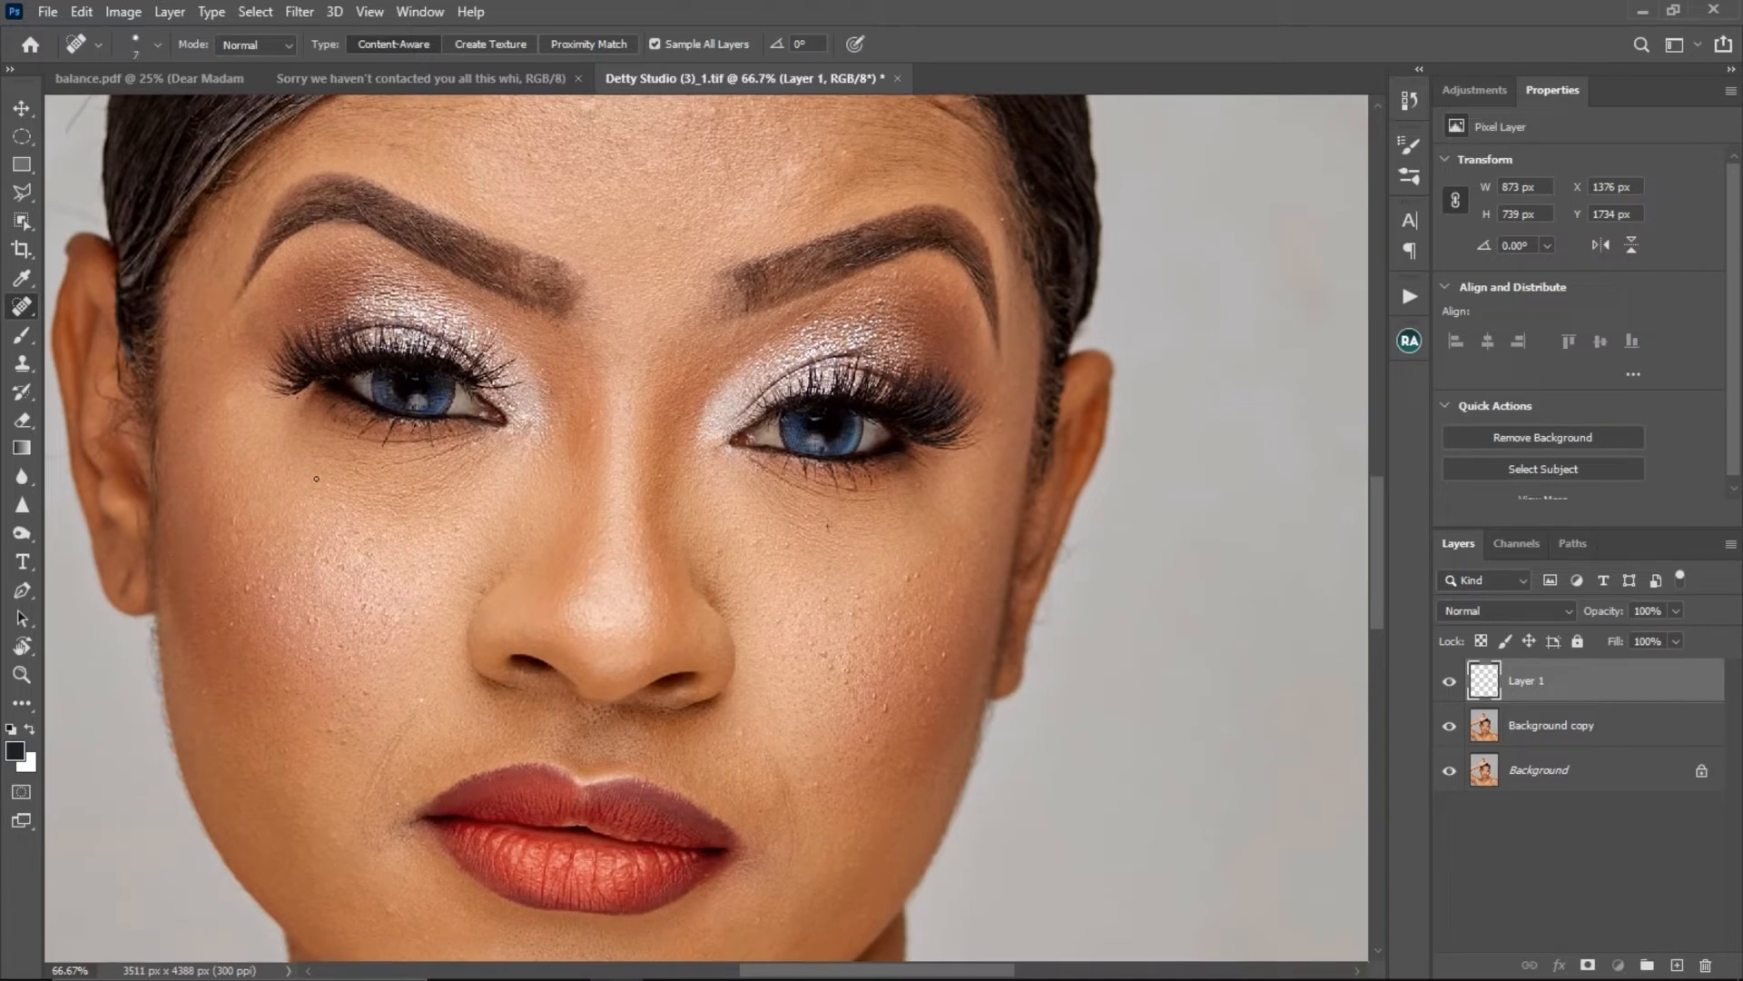
scroll(249, 506, up, 1)
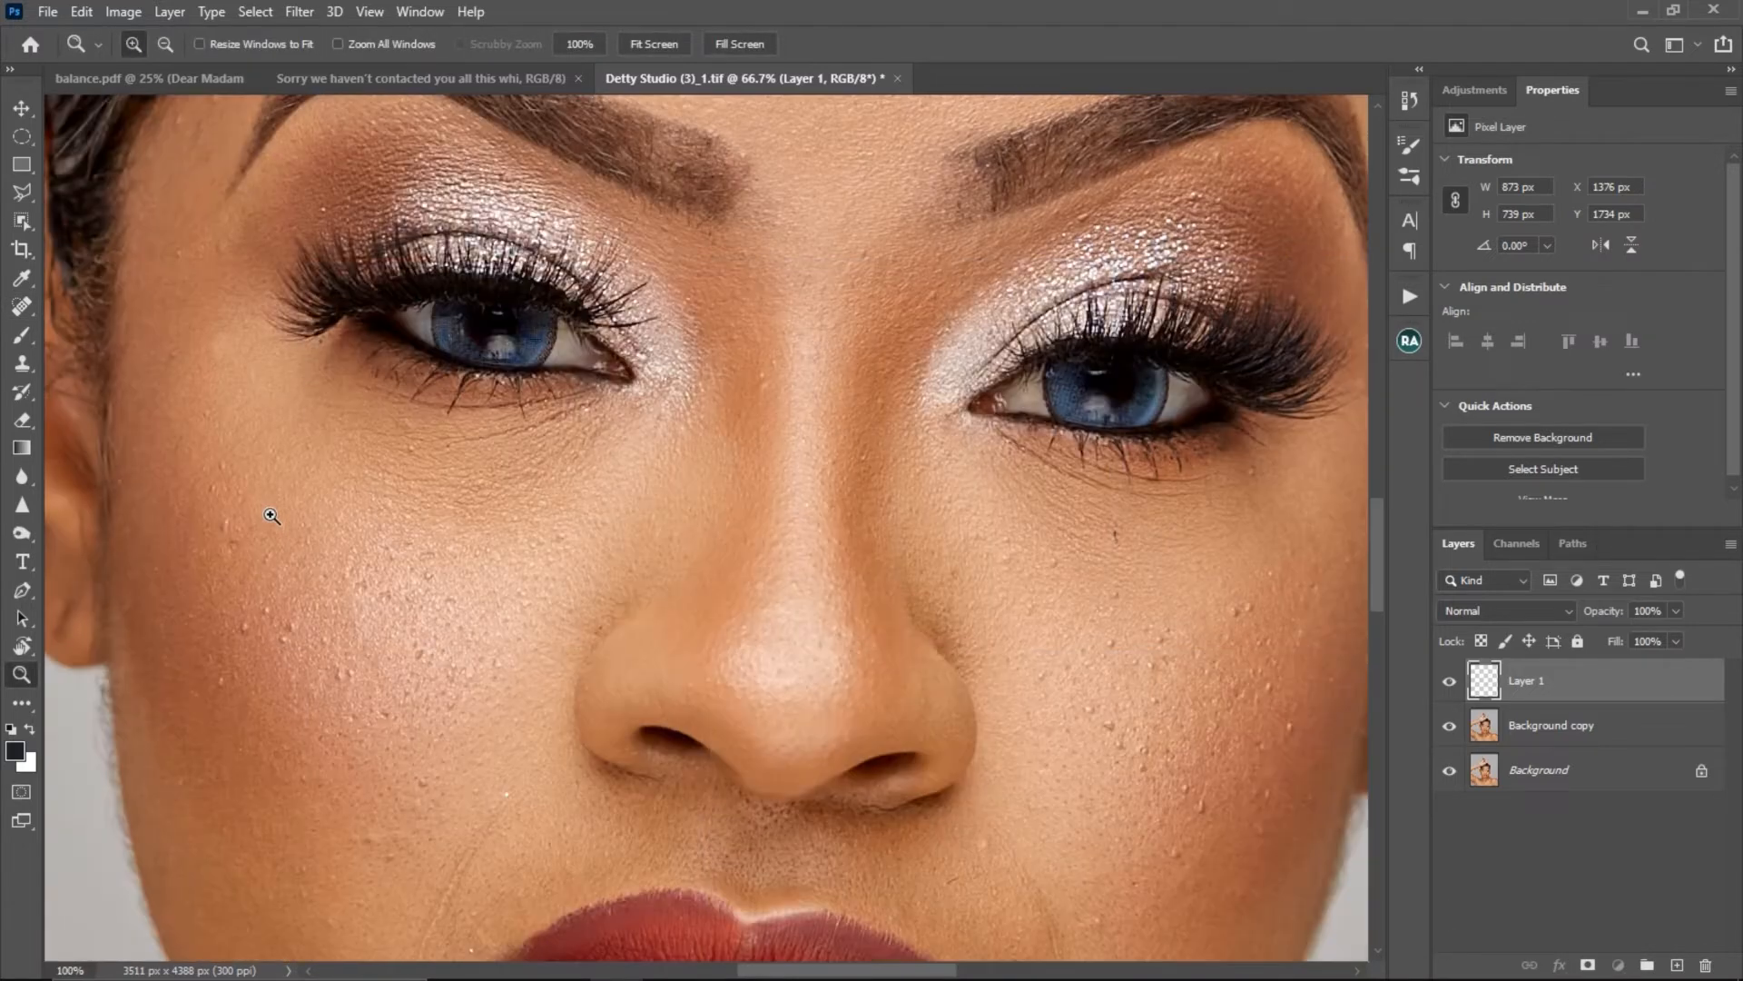
drag(330, 545, 340, 479)
drag(905, 630, 488, 526)
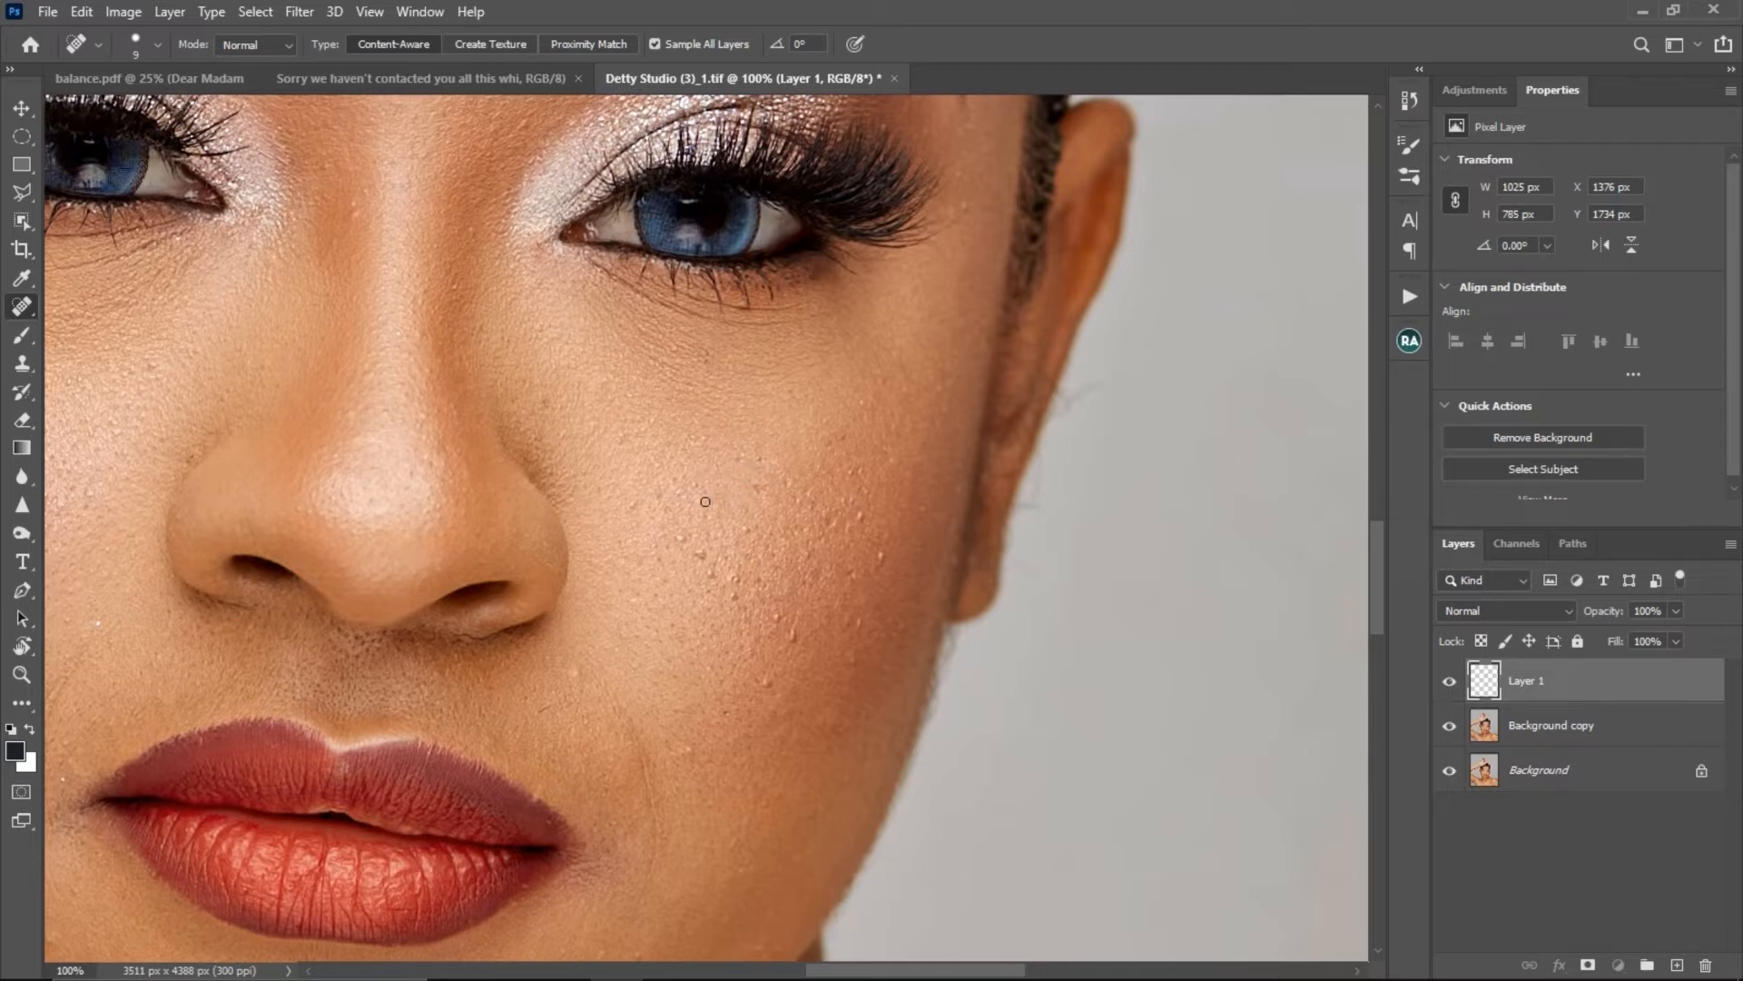
- Examine the whole face, neck and shoulders for remaining skin flaws at a reduced zoom
right_click(21, 306)
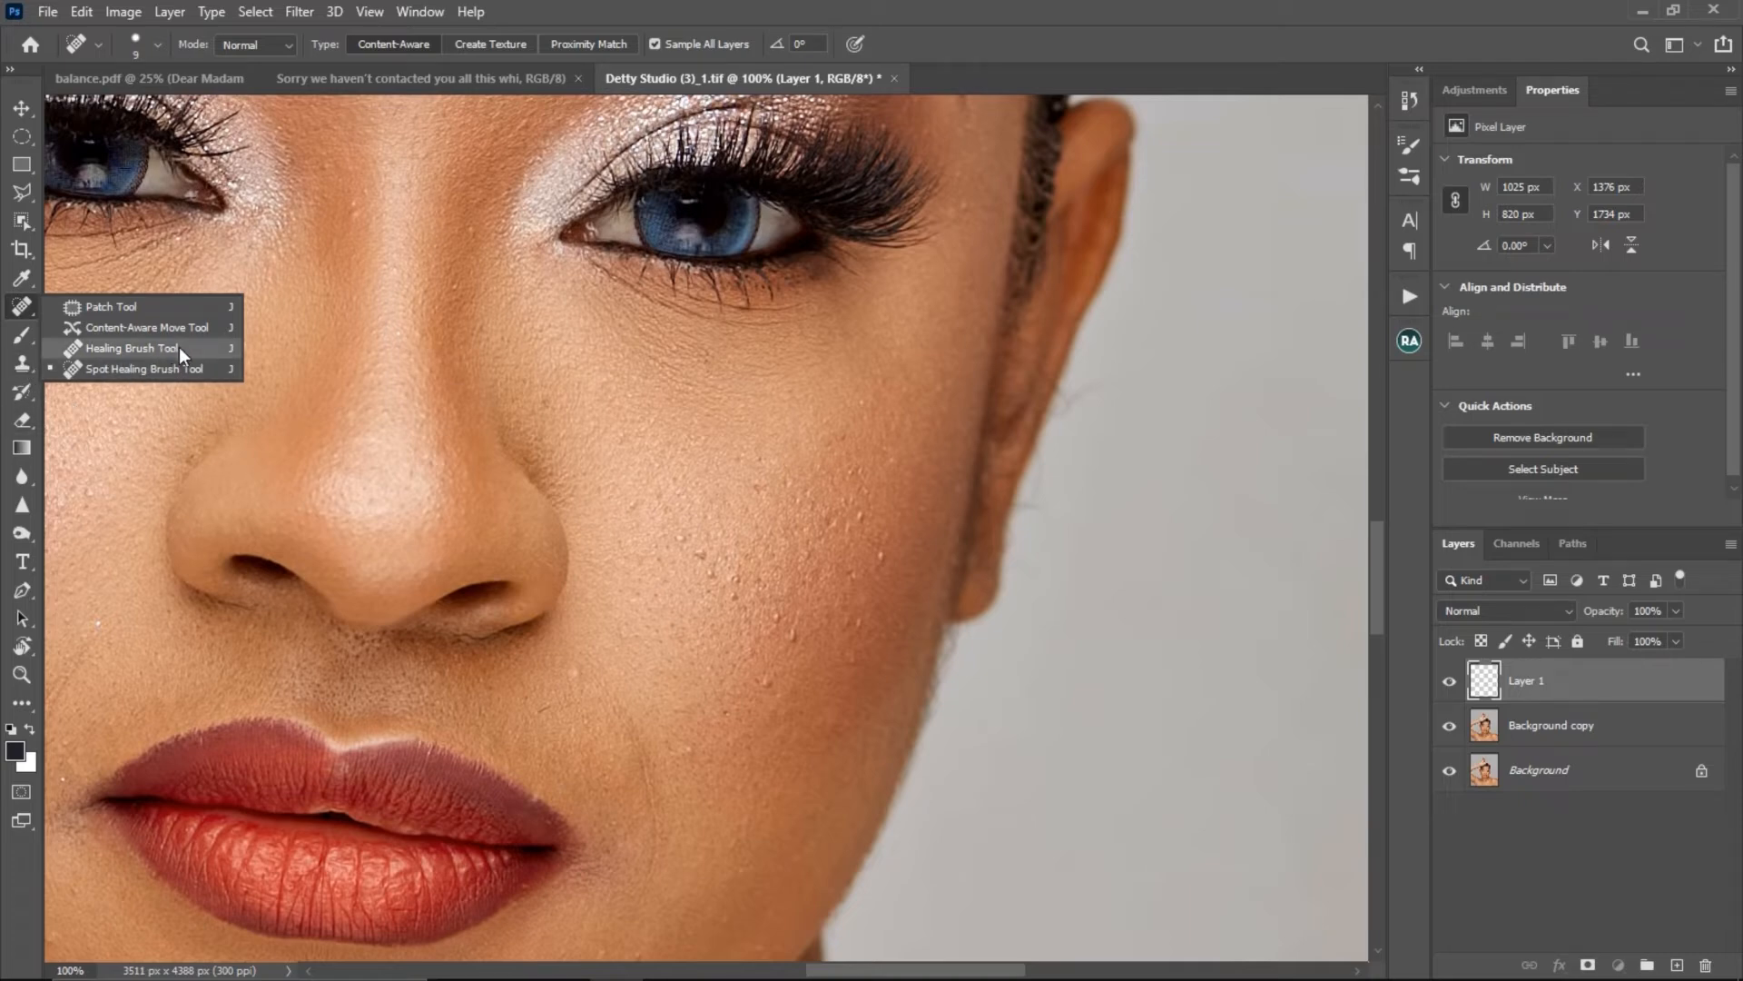
click(132, 348)
key(z)
alt+click(607, 508)
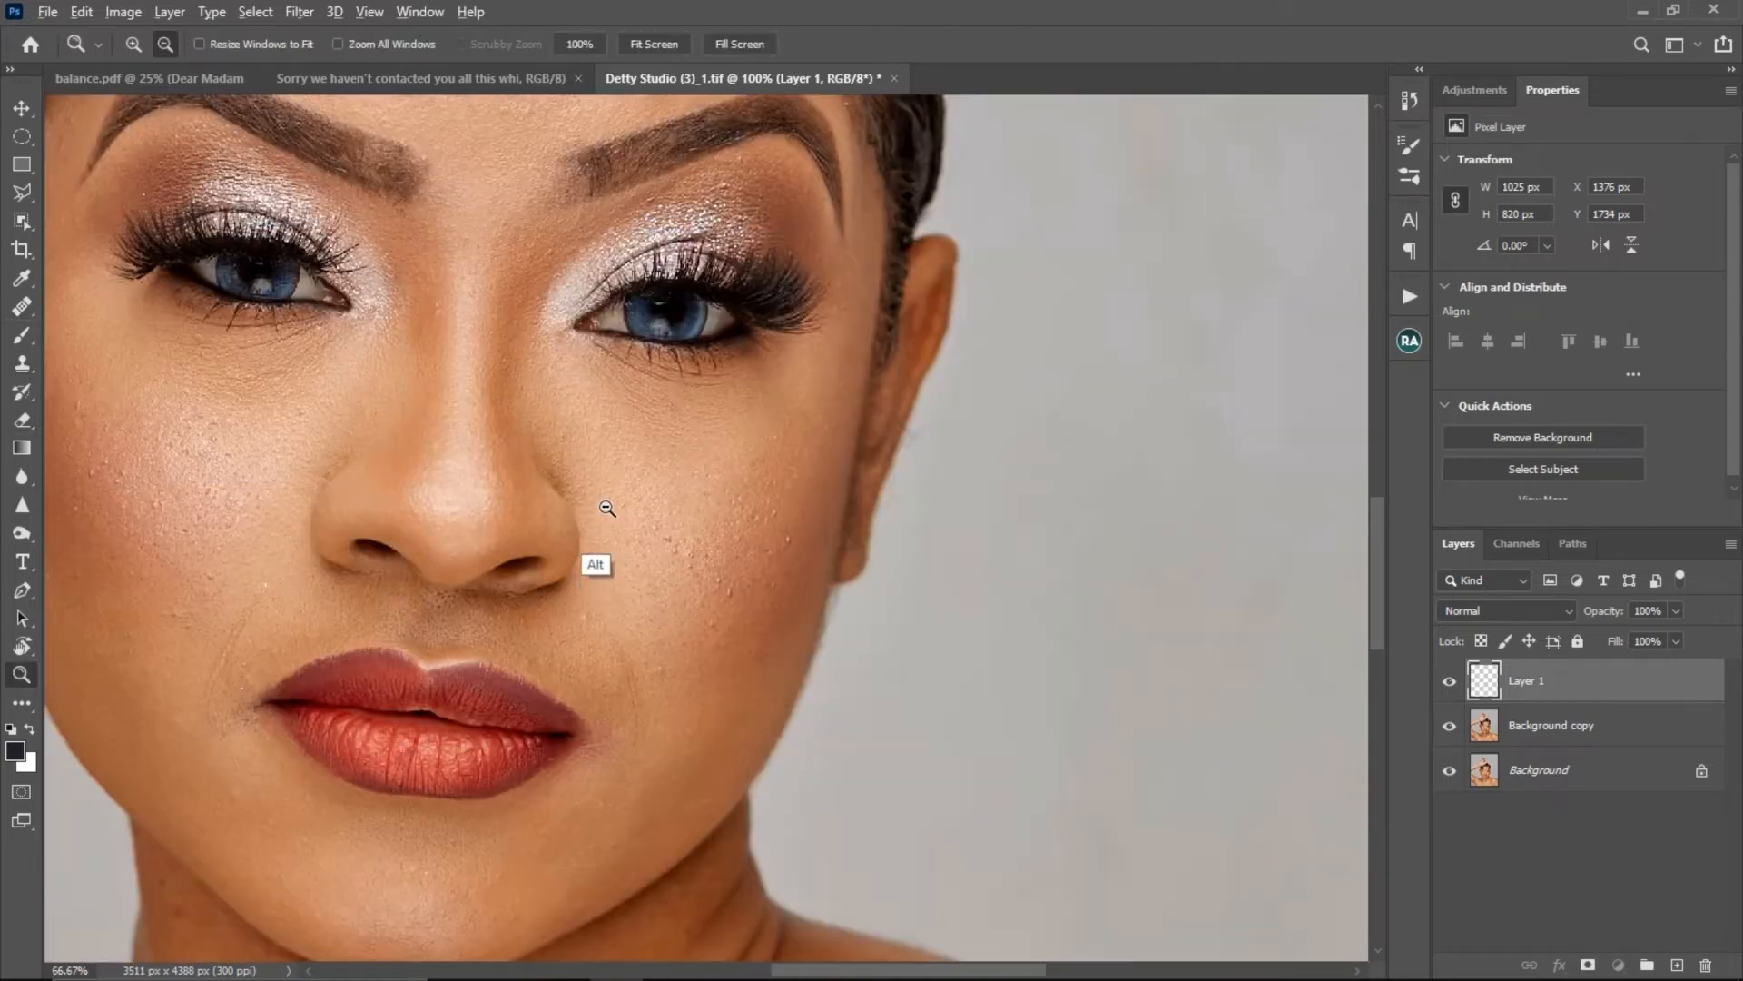
alt+click(607, 508)
drag(531, 427, 674, 405)
key(j)
key(z)
alt+click(596, 540)
drag(596, 540, 626, 424)
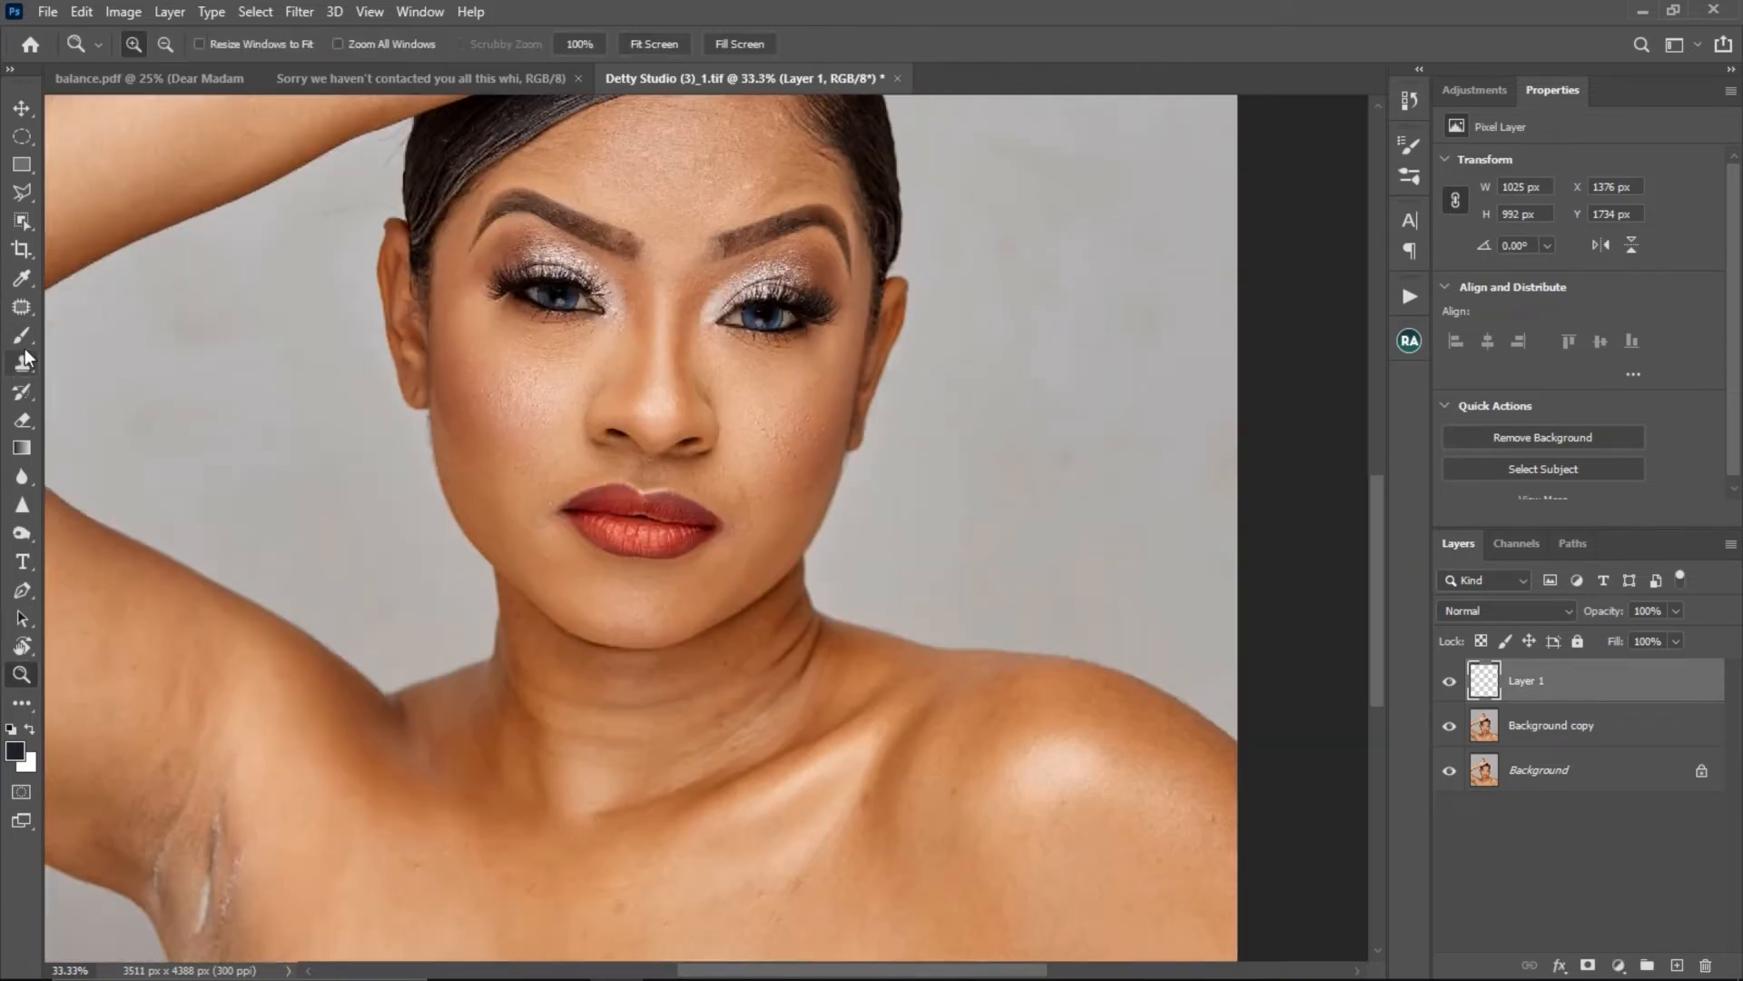
- Clone clean neighbouring skin over the fine crease beside the corner of the mouth on Layer 1 with the Clone Stamp at size 15
click(22, 364)
key(ctrl+space)
ctrl+click(584, 486)
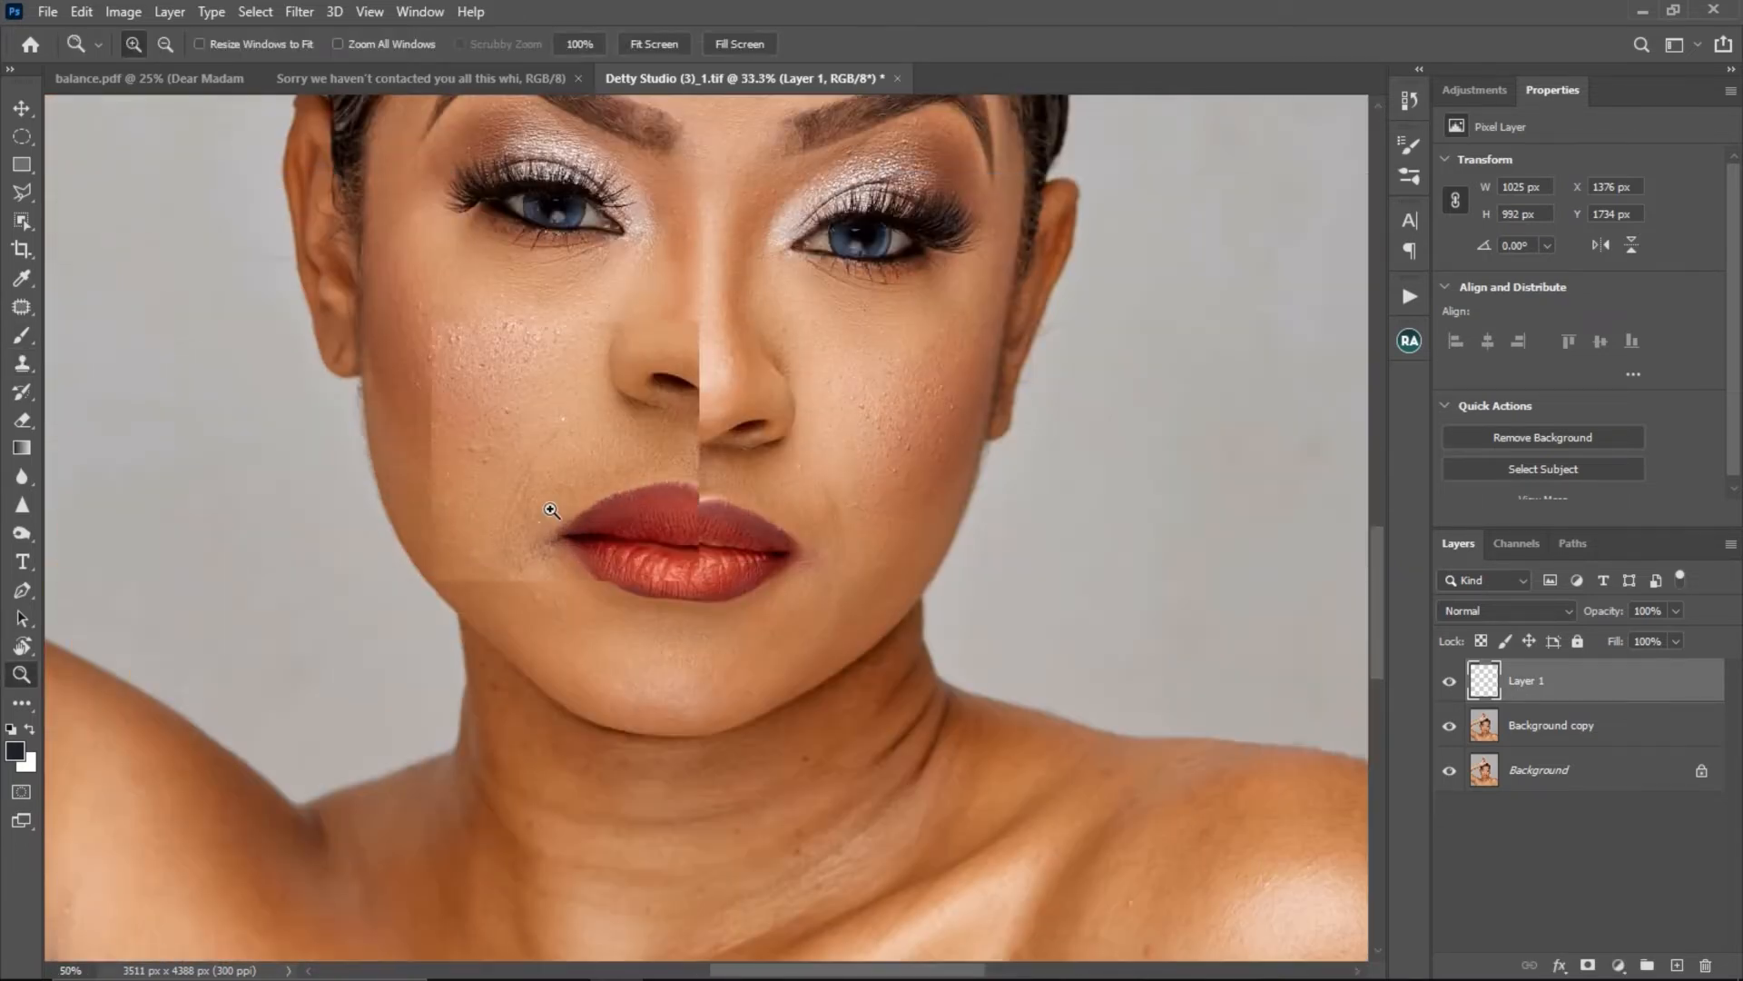
ctrl+click(552, 509)
drag(618, 471, 654, 391)
key(ctrl+space)
ctrl+click(572, 420)
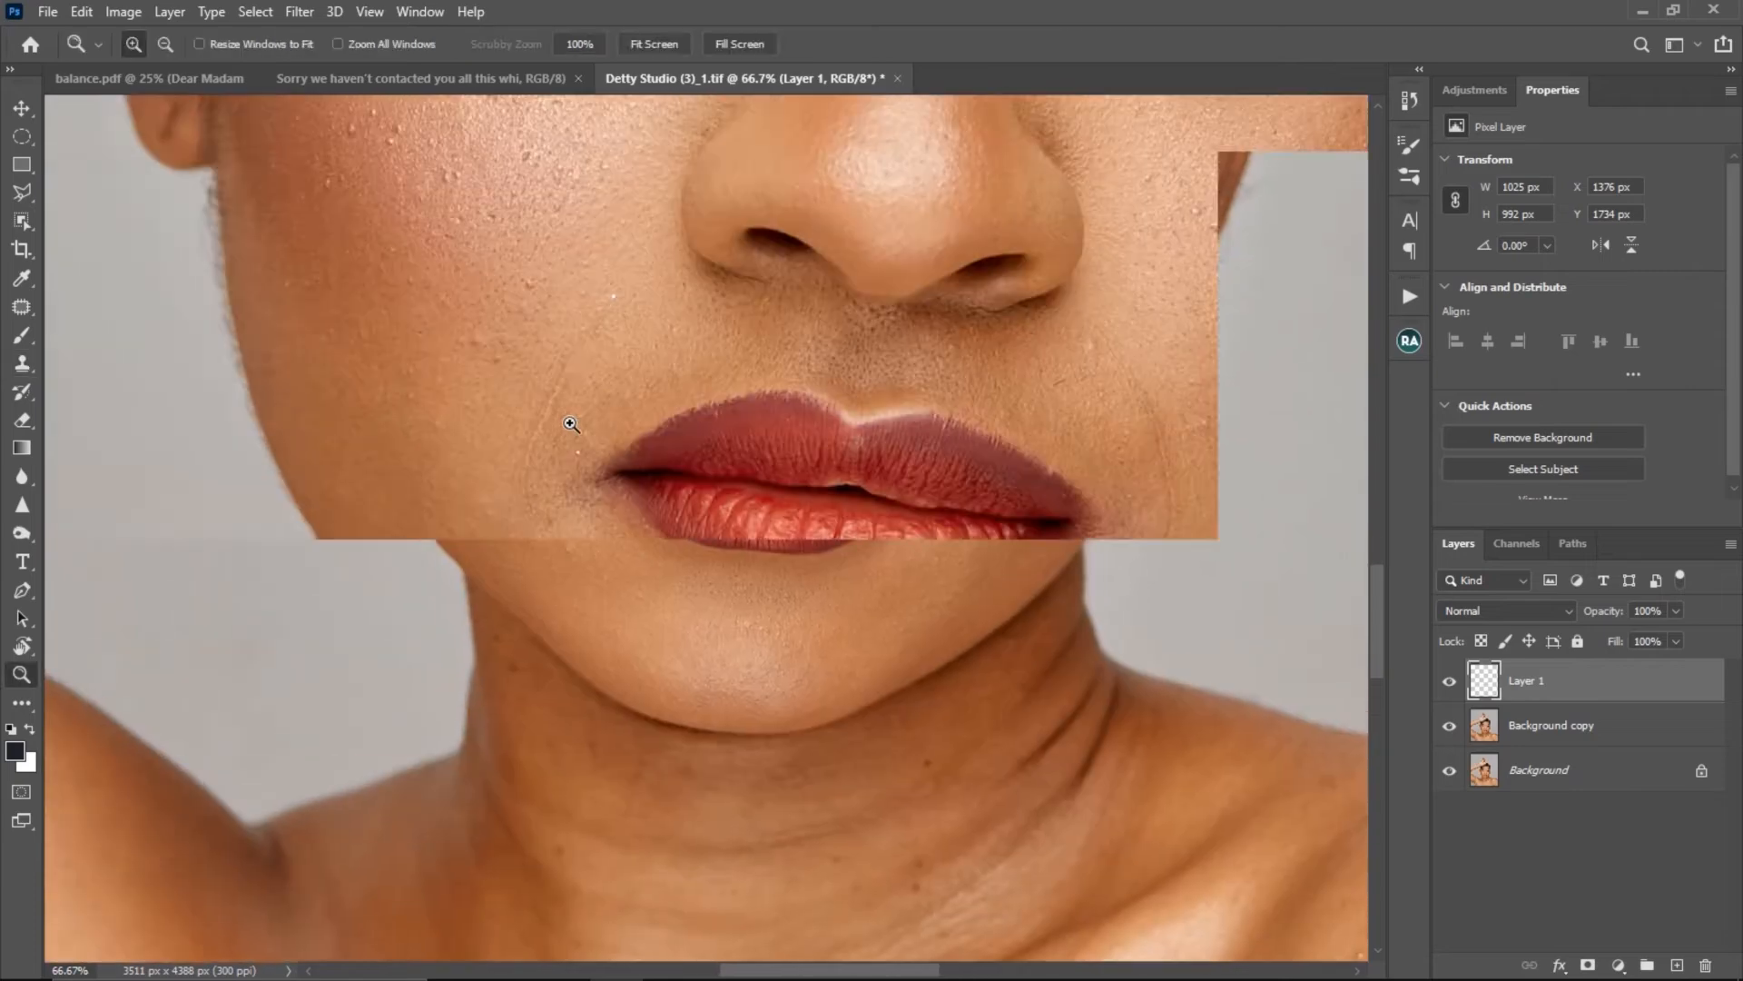
alt+click(524, 400)
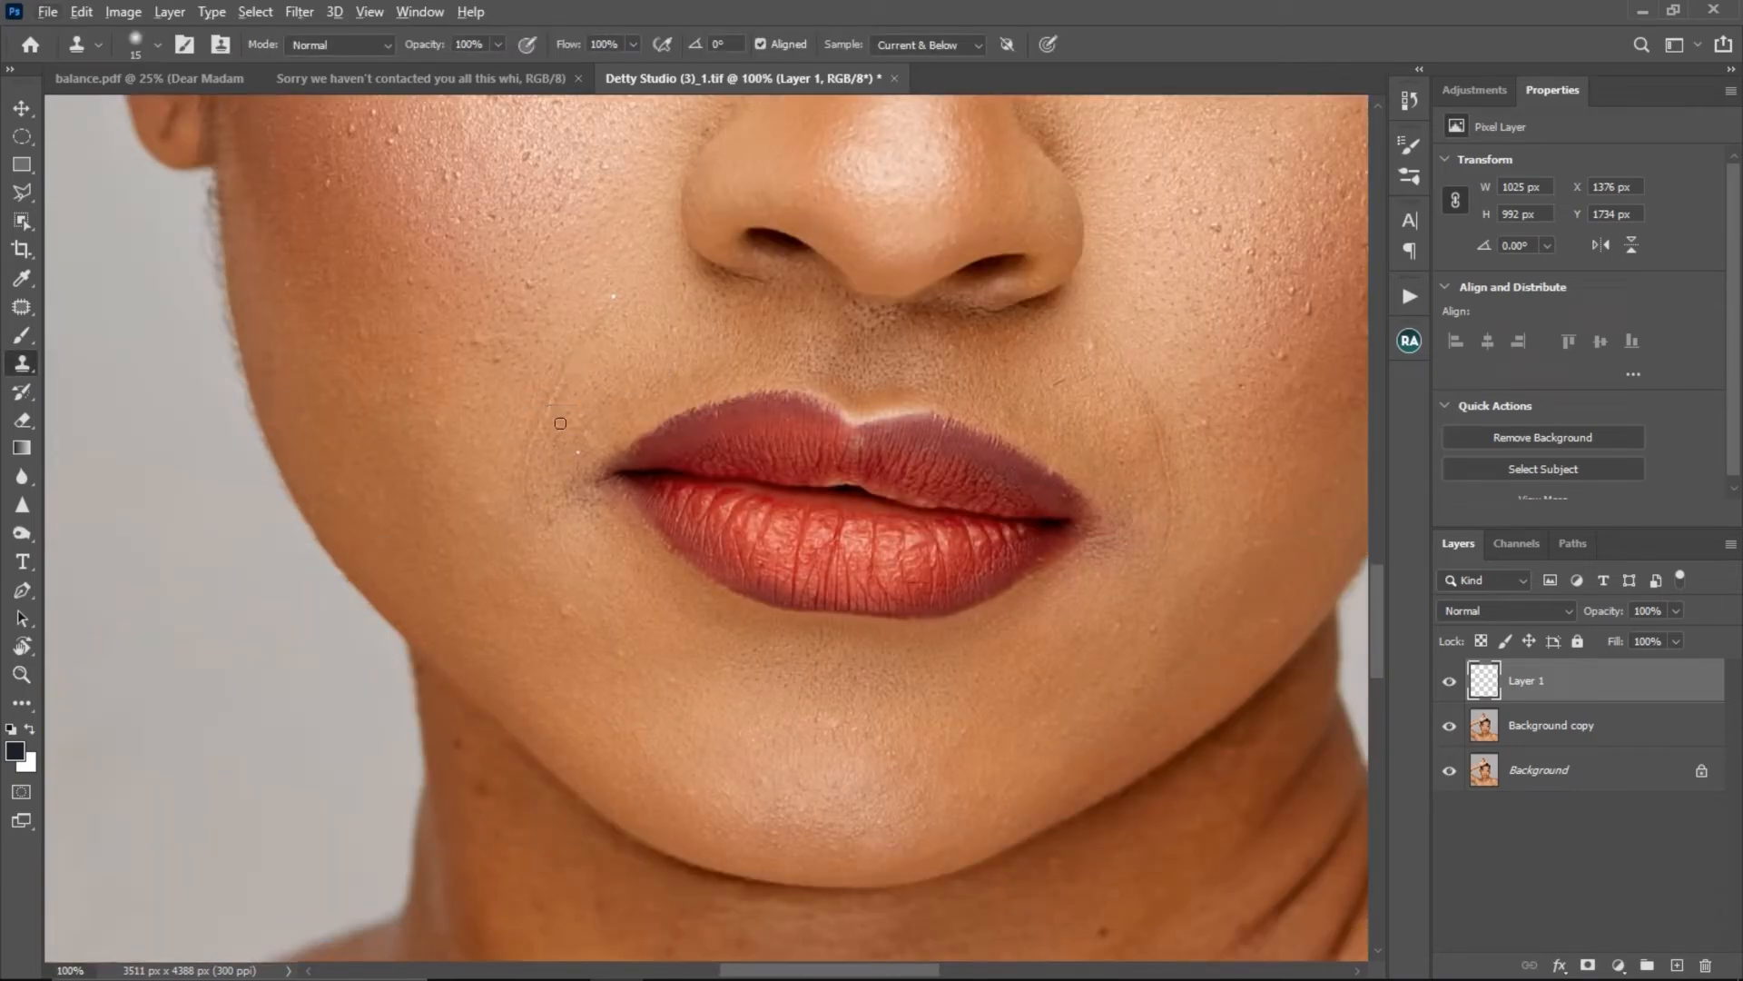
mouse_move(555, 390)
mouse_down()
mouse_move(546, 412)
mouse_move(602, 396)
mouse_up()
alt+click(567, 403)
alt+click(576, 409)
- Clone clean skin over the marks around the raised arm's armpit on Layer 1 with the Clone Stamp
key(ctrl+space)
ctrl+alt+click(550, 494)
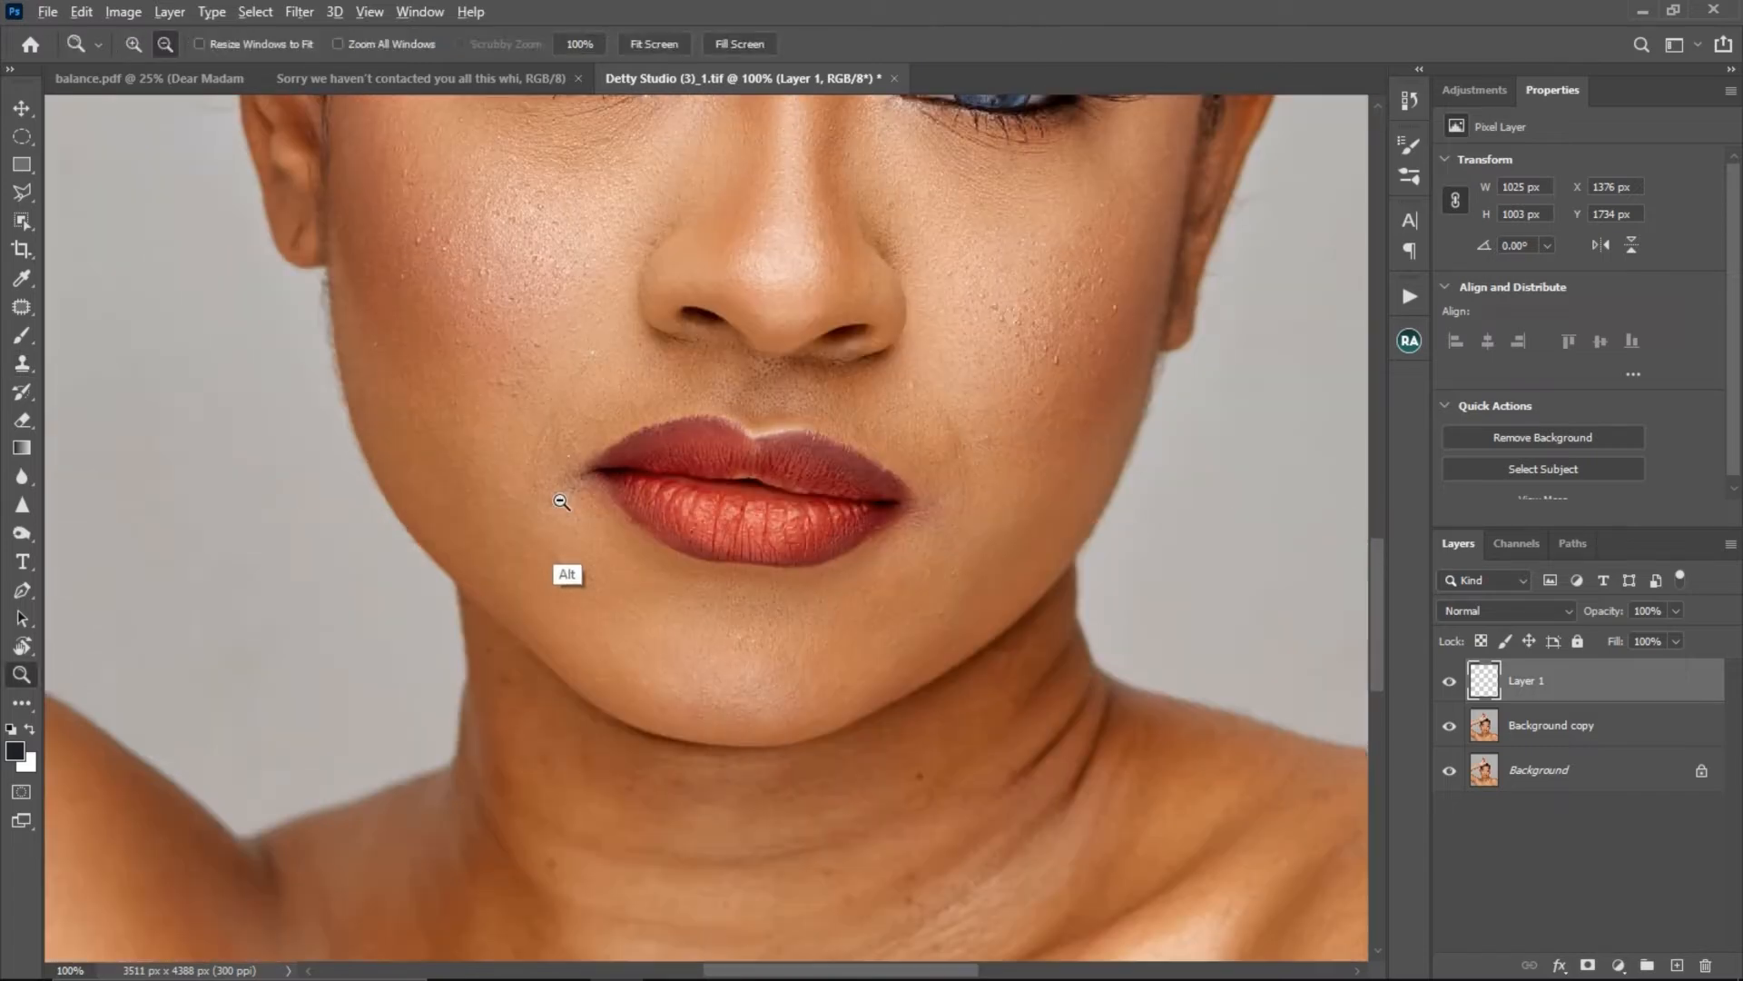
ctrl+alt+click(548, 495)
drag(597, 575, 833, 225)
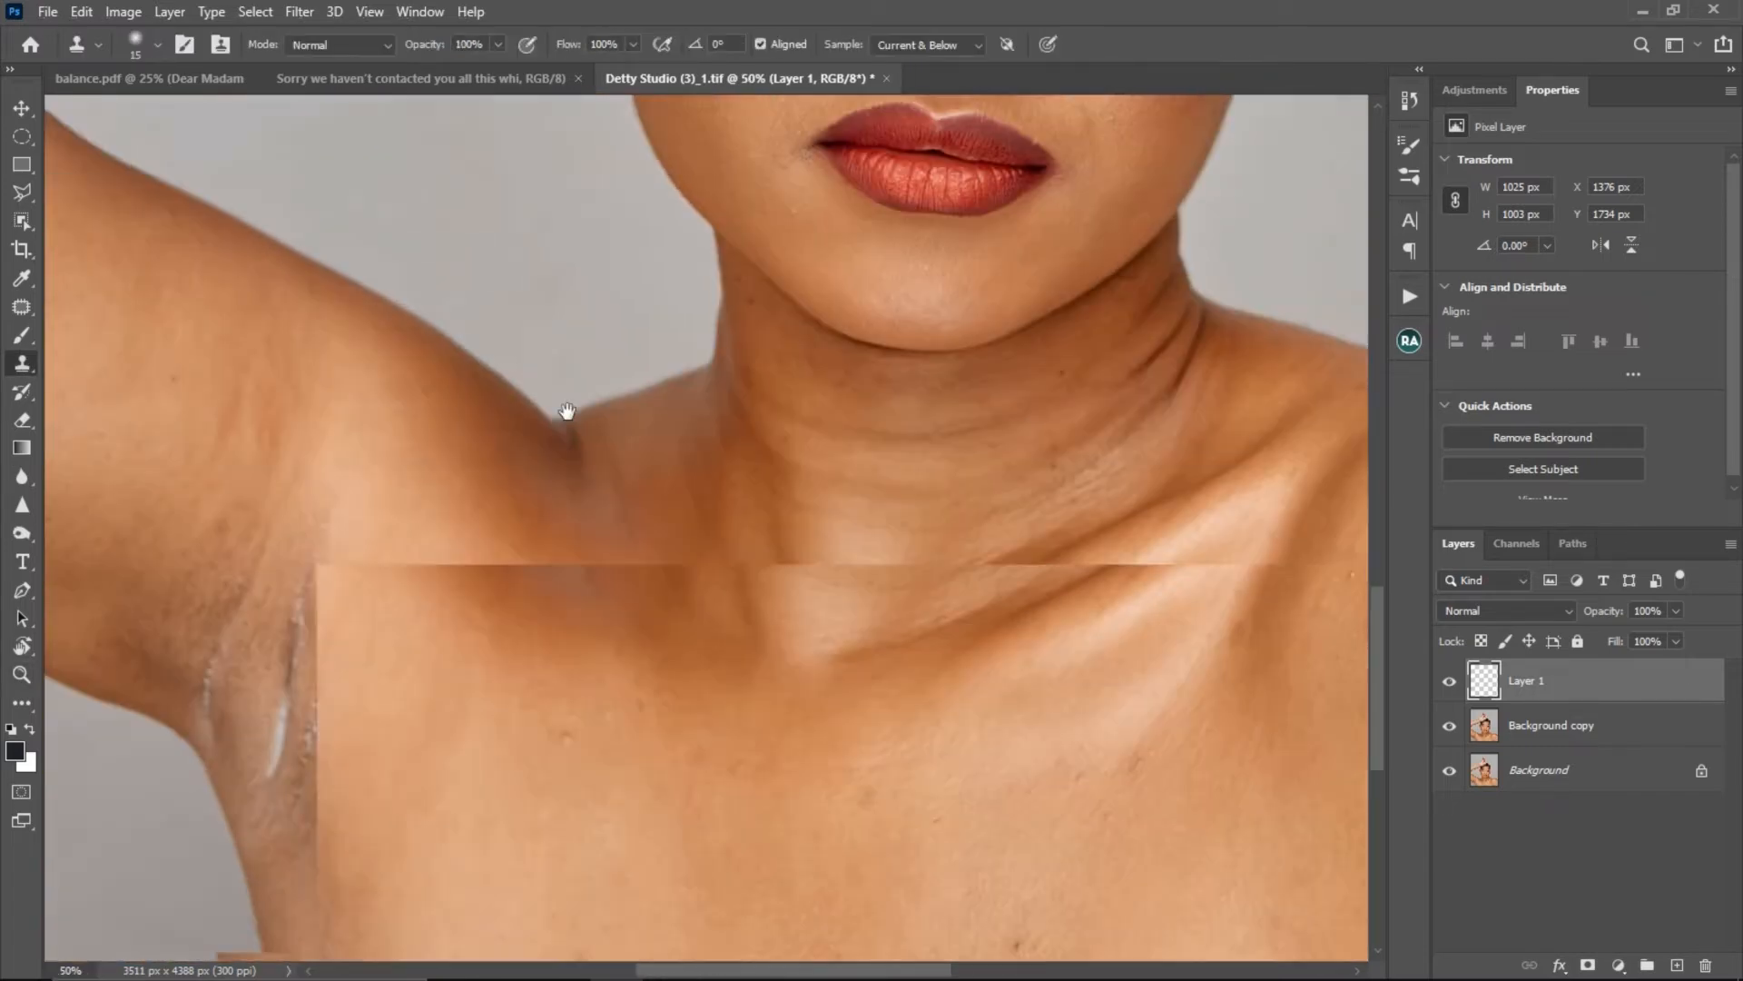
alt+click(313, 576)
key(ctrl+space)
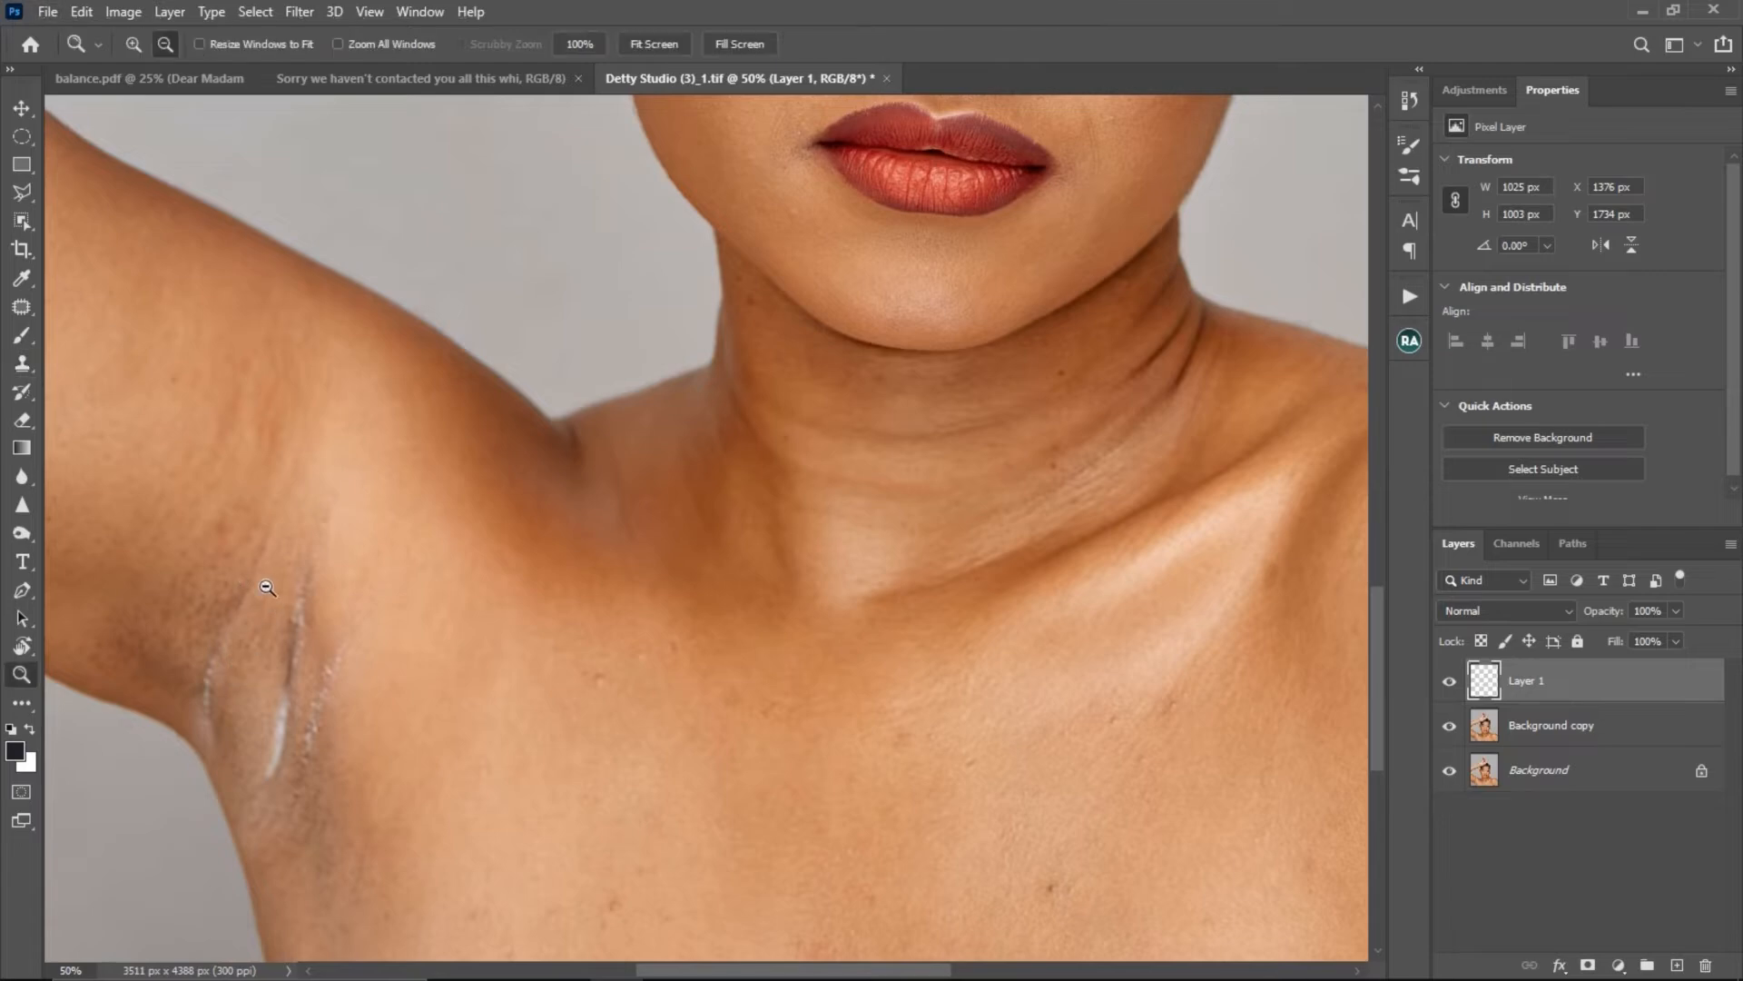
ctrl+alt+click(276, 574)
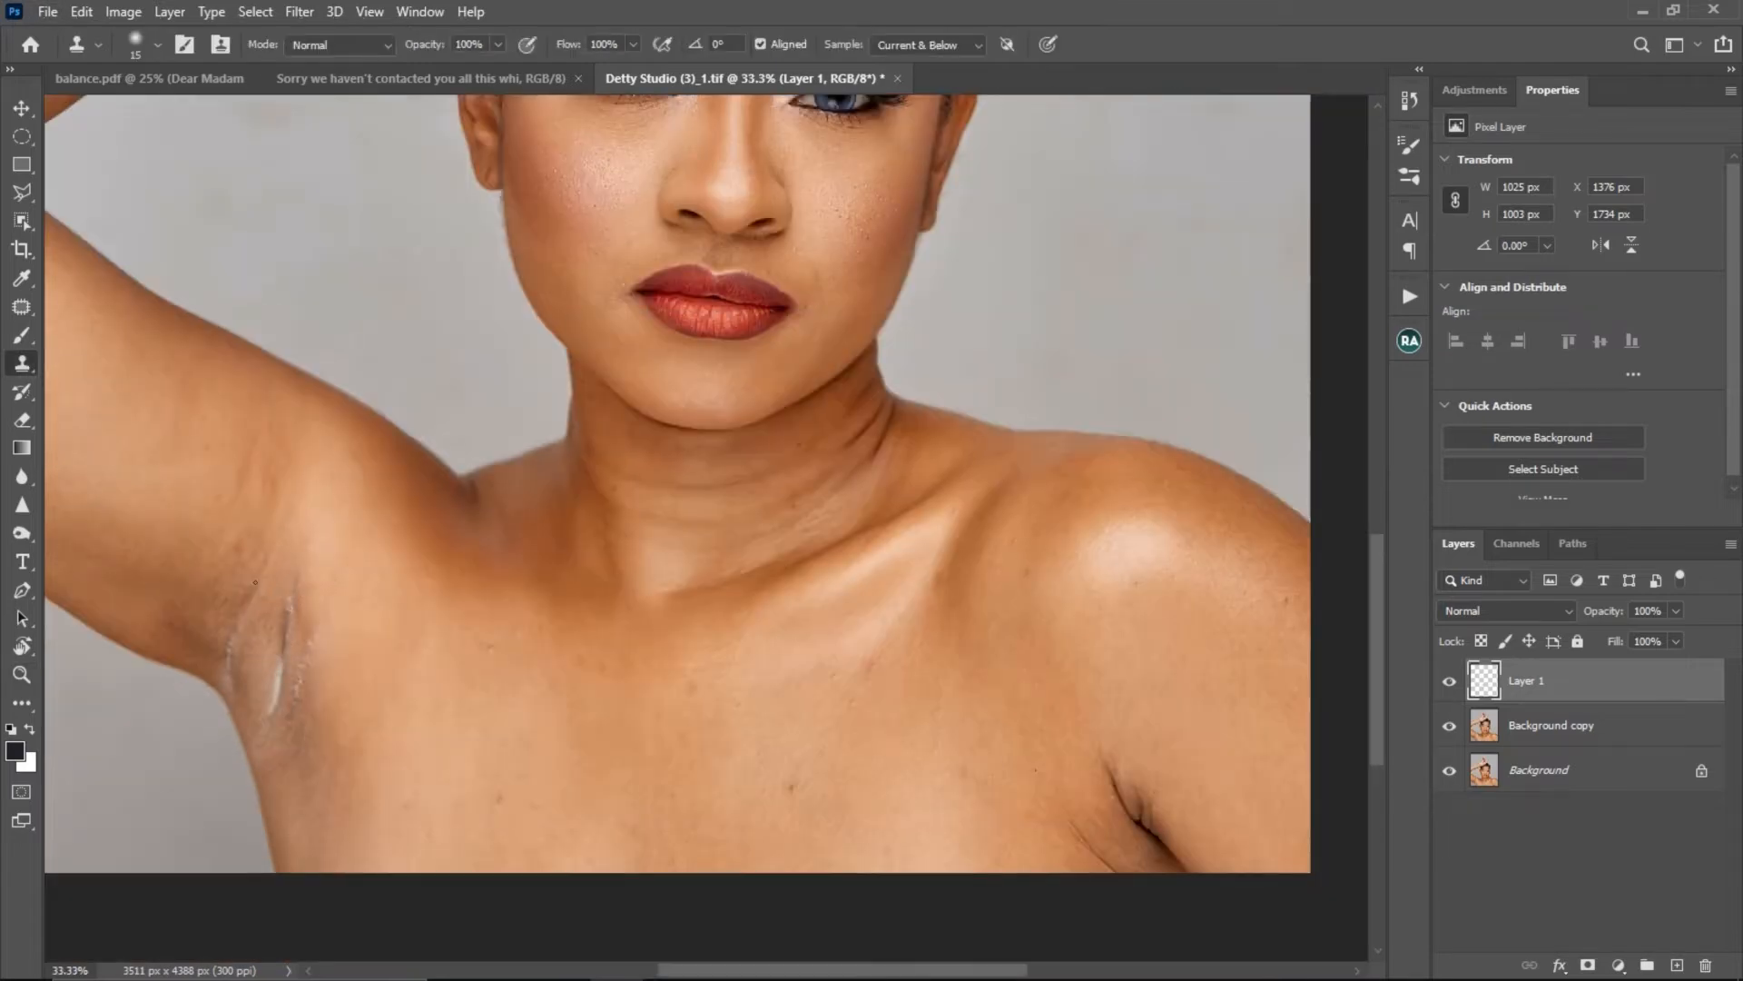
mouse_move(241, 618)
mouse_down()
mouse_move(267, 624)
mouse_move(239, 651)
mouse_up()
alt+click(260, 652)
key(z)
alt+click(299, 595)
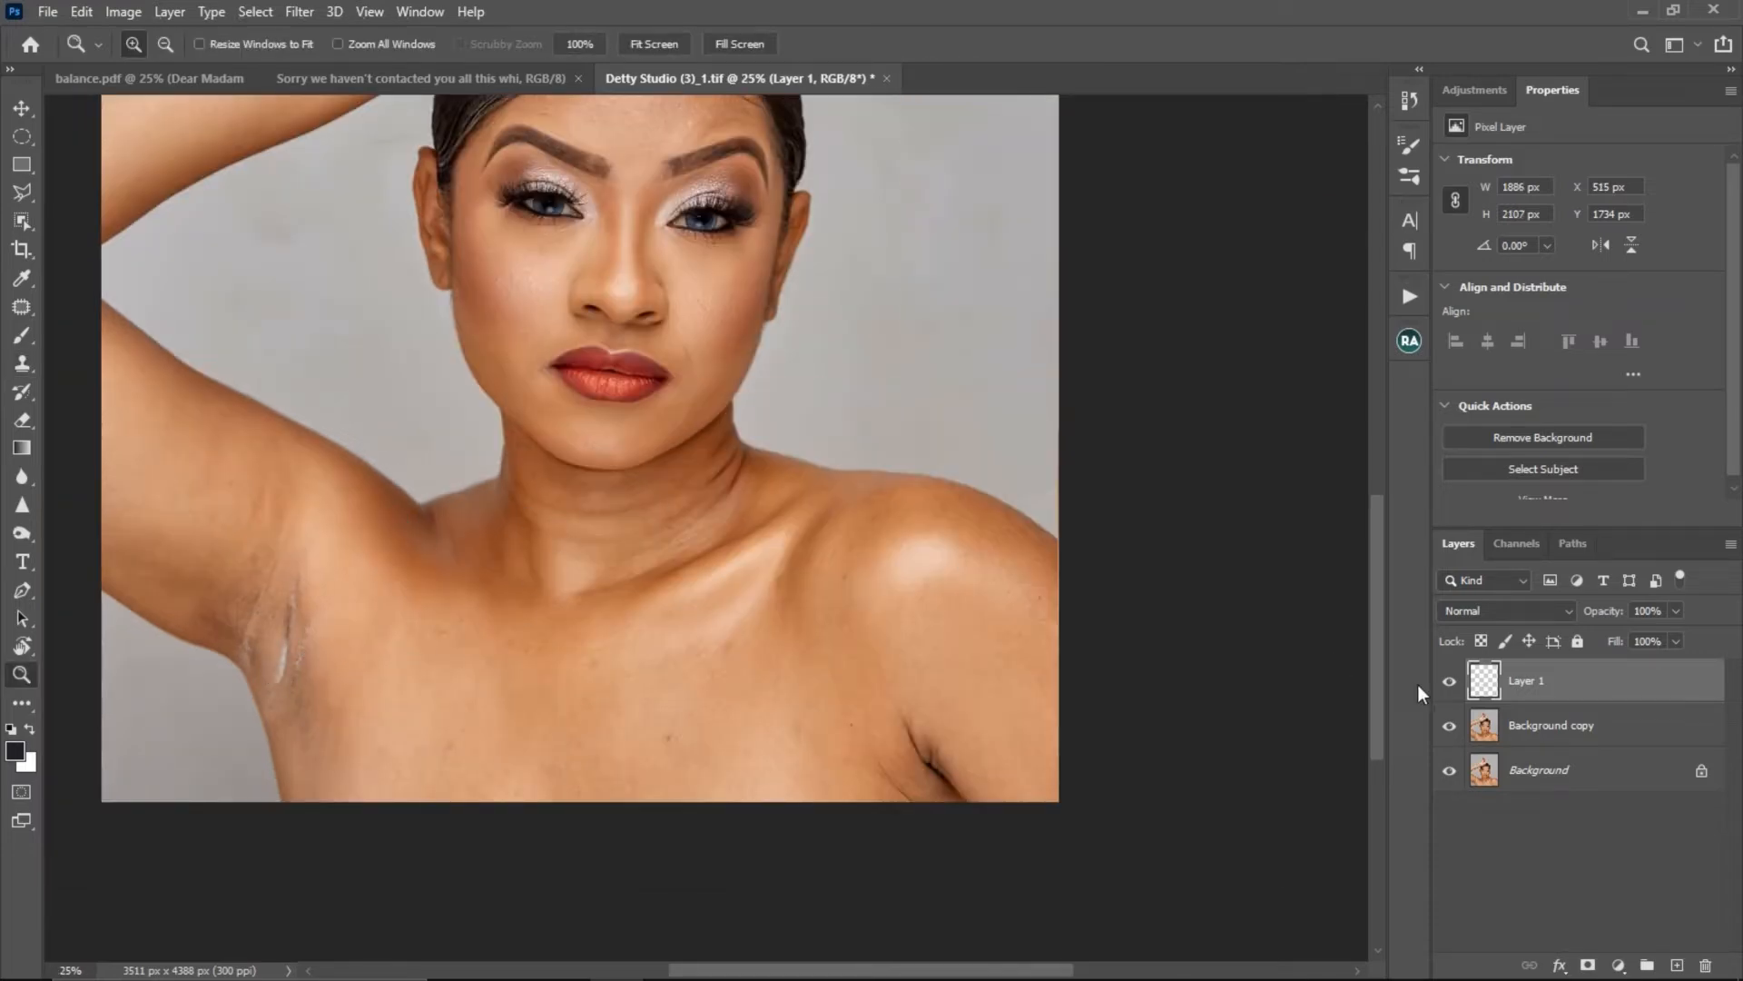
- Patch the long white mark in the middle of the armpit with clean skin on the Background copy layer using the Patch tool
click(1497, 732)
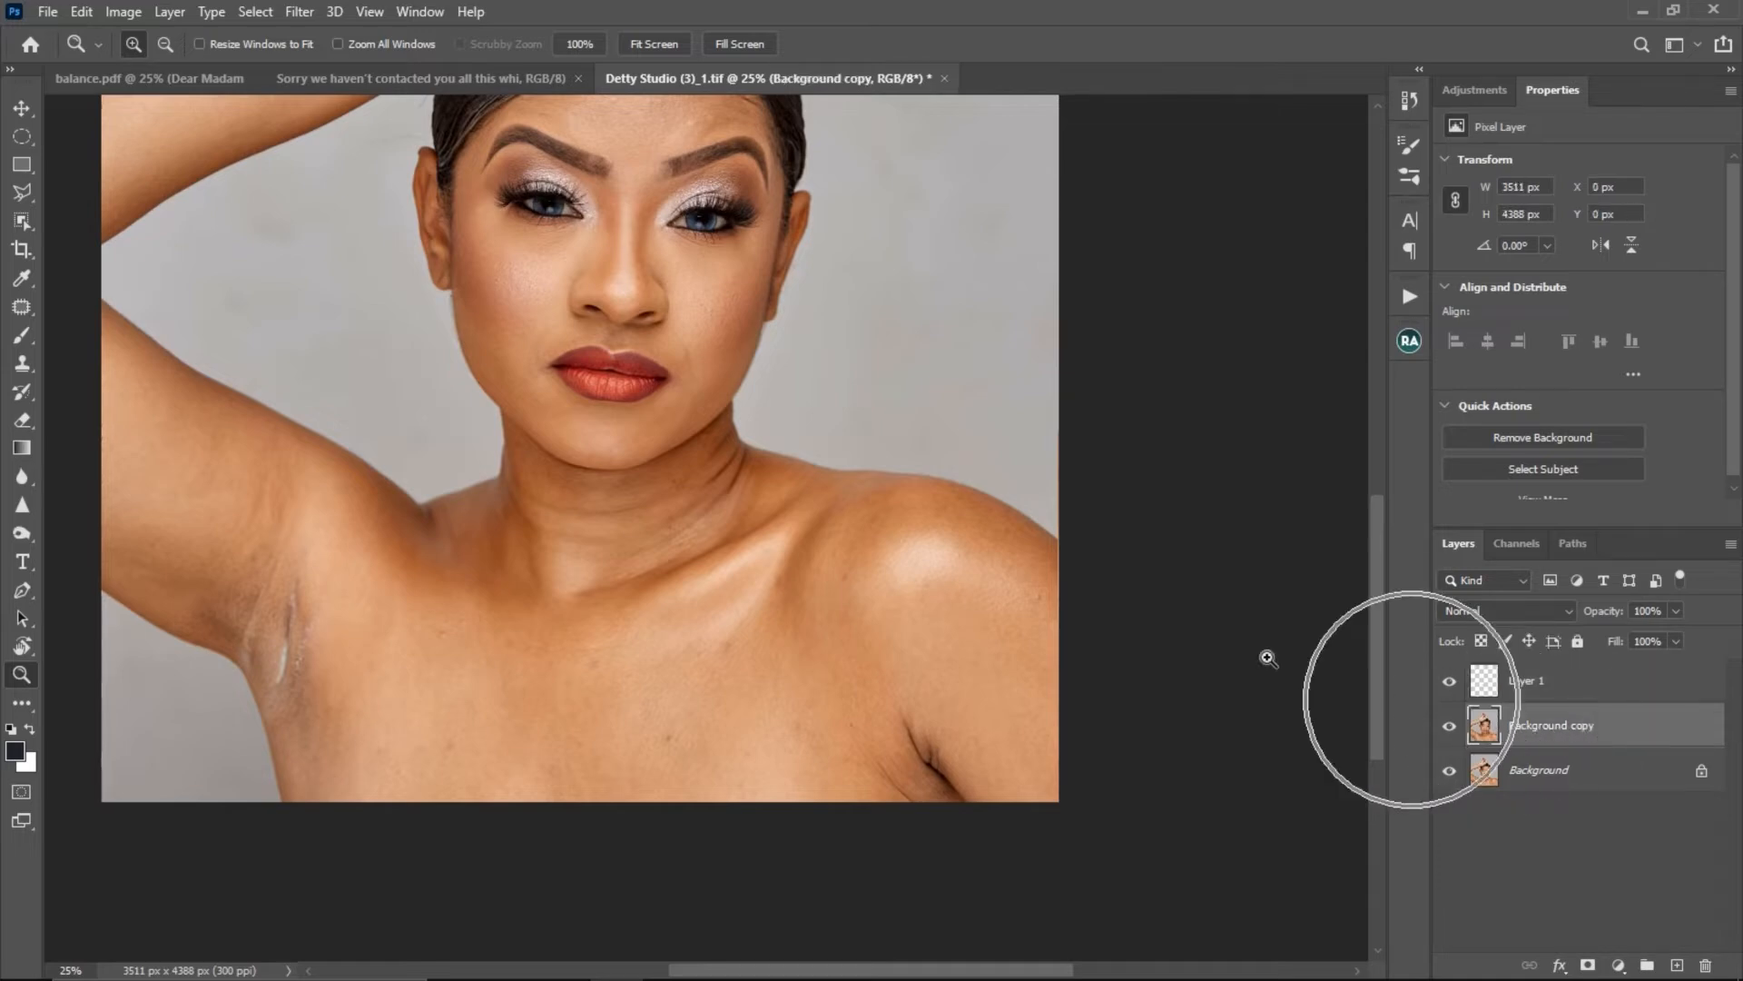
key(j)
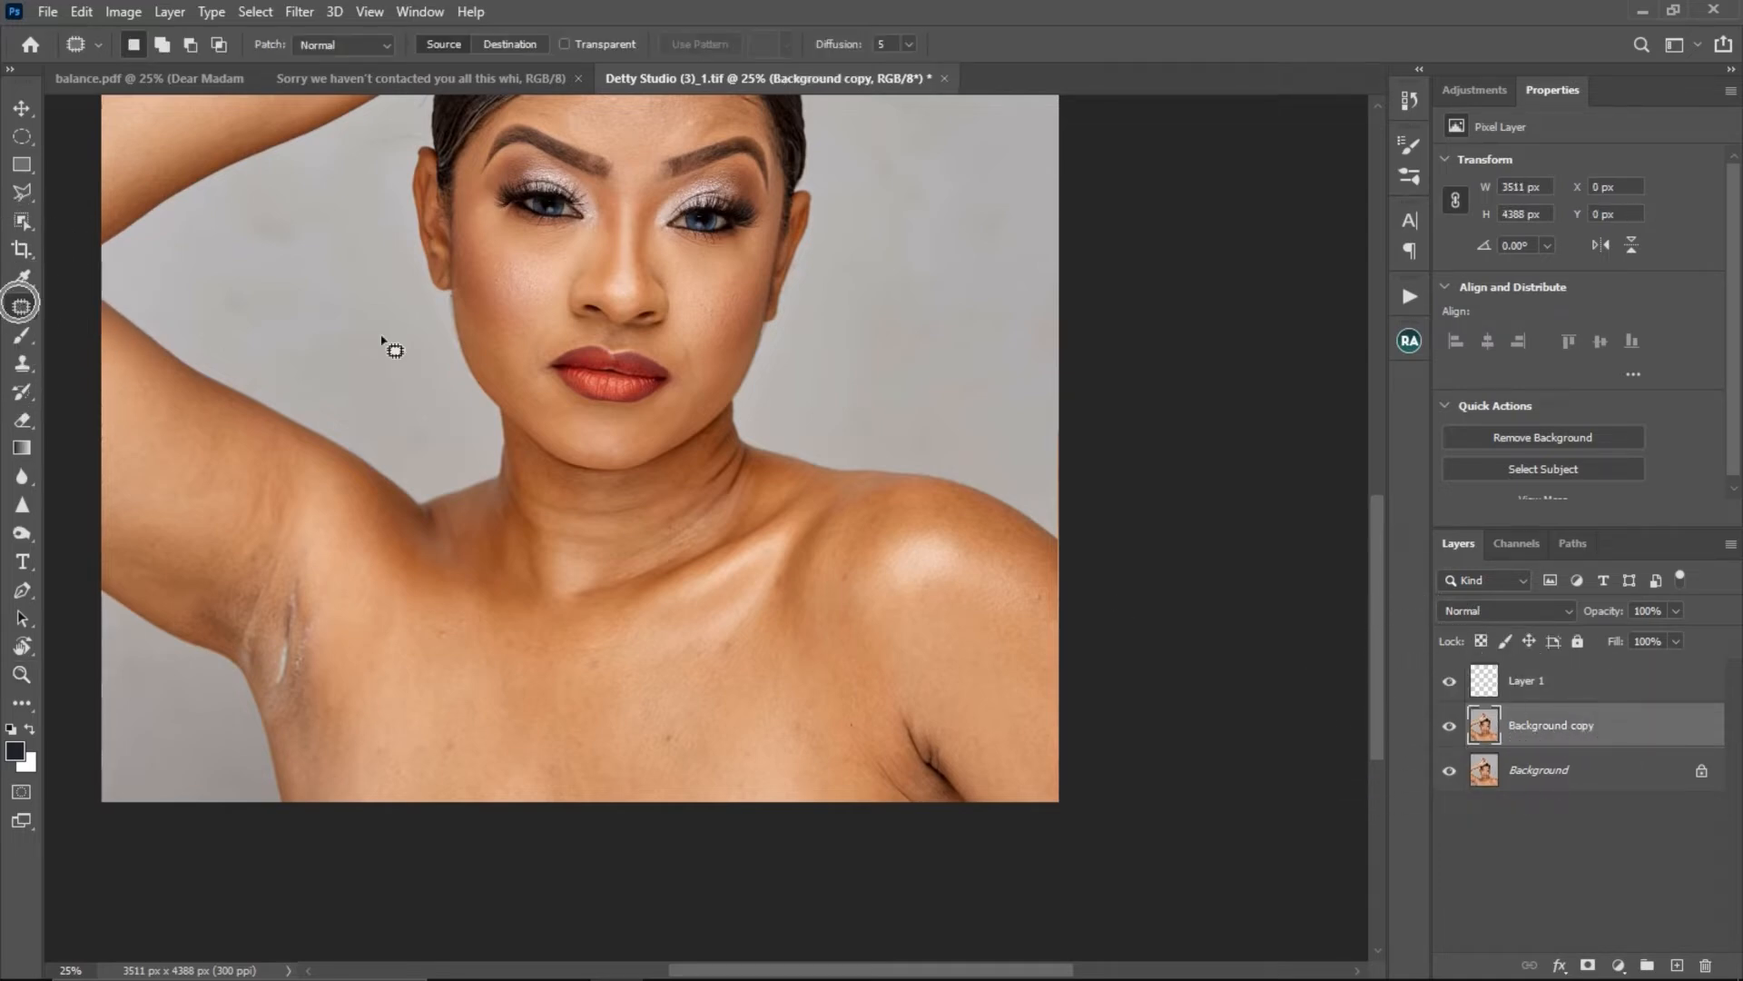
key(ctrl+space)
ctrl+click(335, 623)
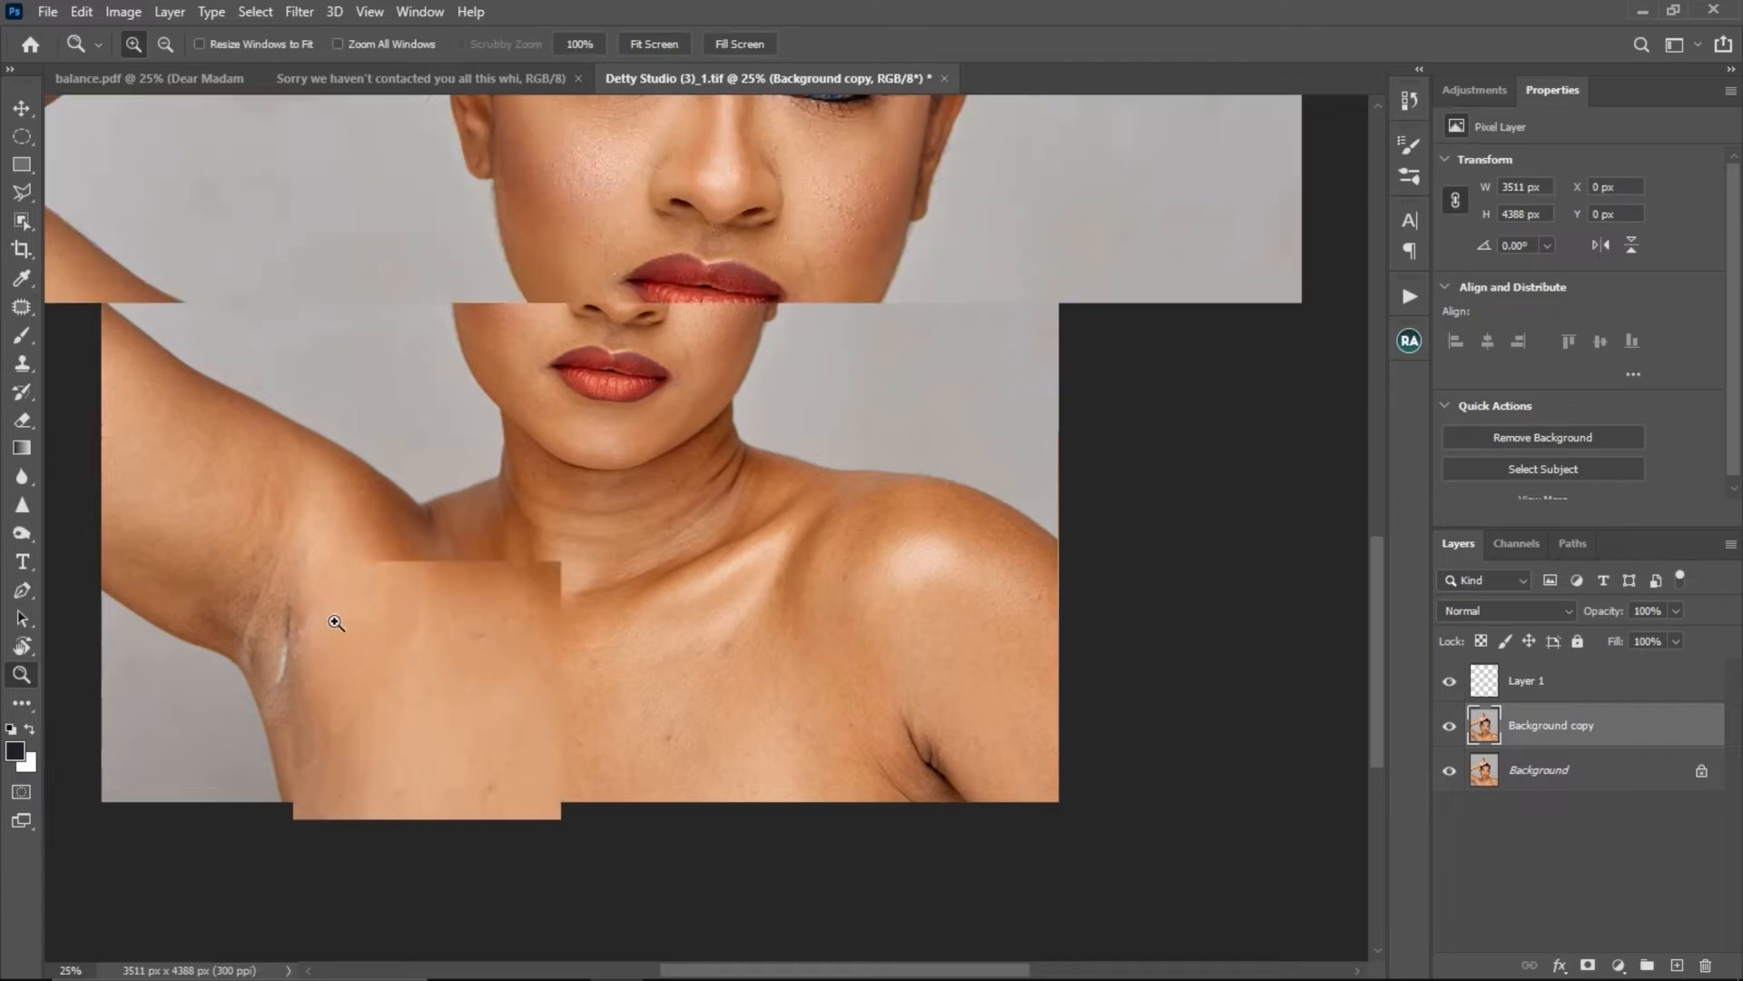
mouse_move(393, 586)
mouse_down()
mouse_move(412, 502)
mouse_move(338, 482)
mouse_move(314, 591)
mouse_move(363, 422)
mouse_up()
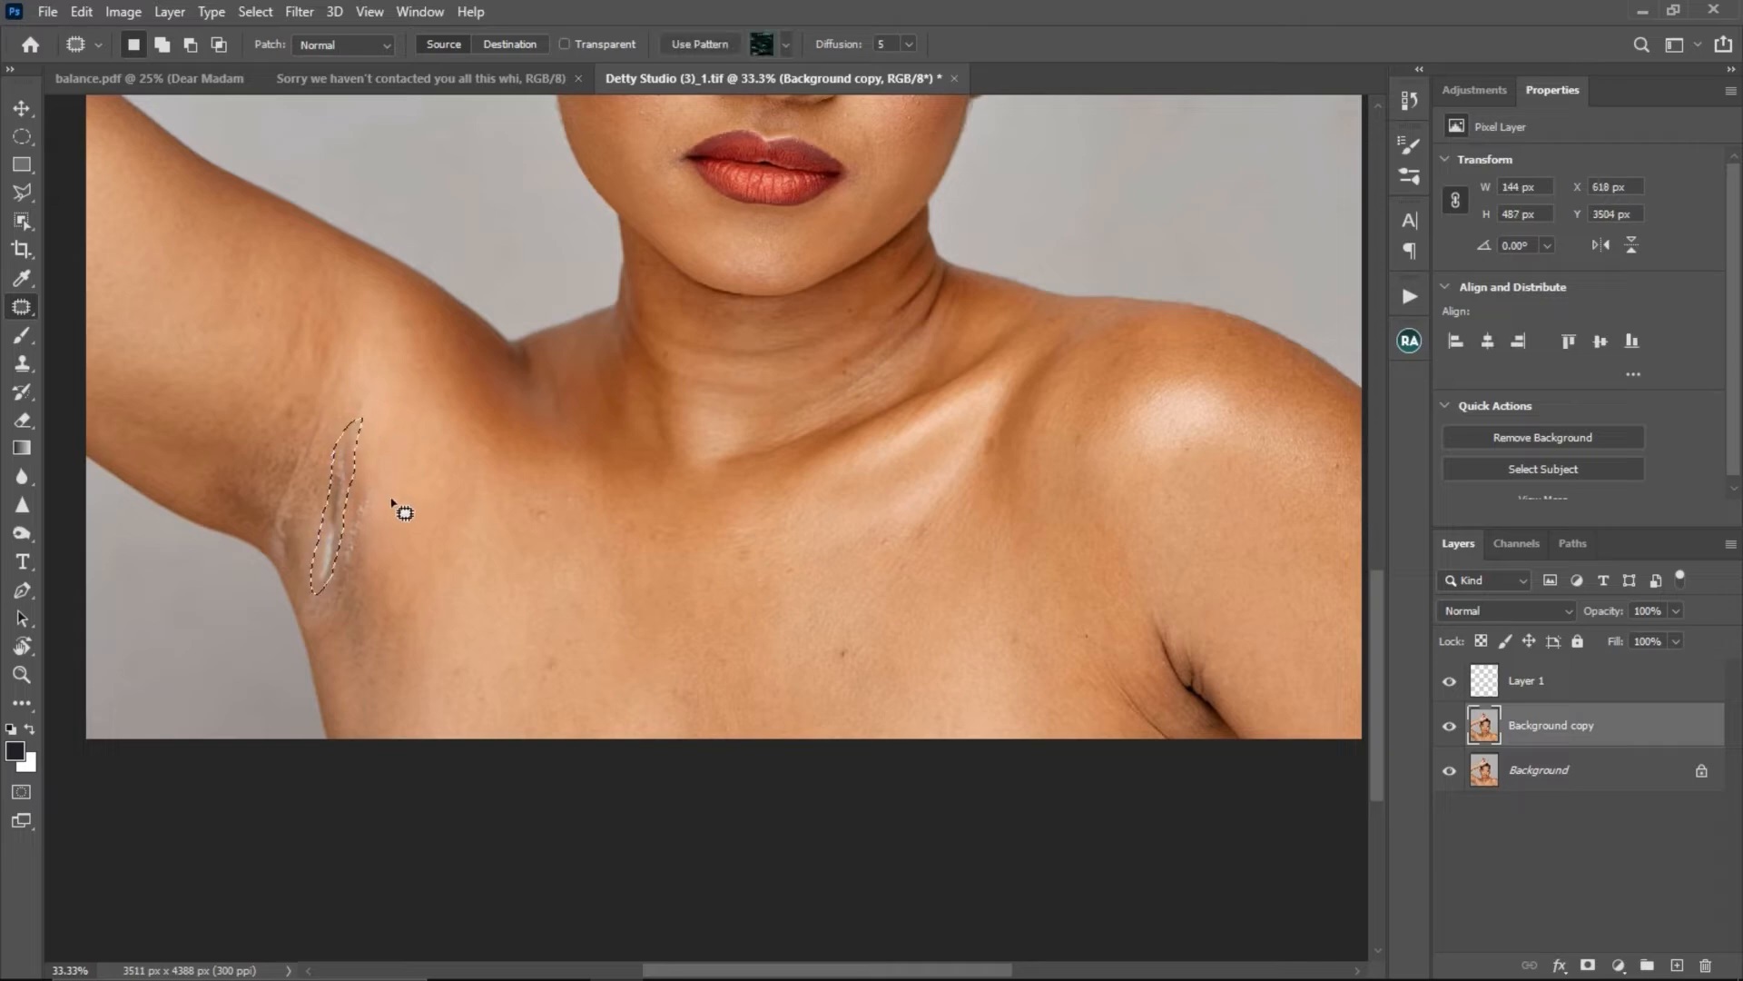
mouse_move(328, 535)
mouse_down()
mouse_move(309, 526)
mouse_move(345, 539)
mouse_move(308, 521)
mouse_move(323, 537)
mouse_up()
key(ctrl+d)
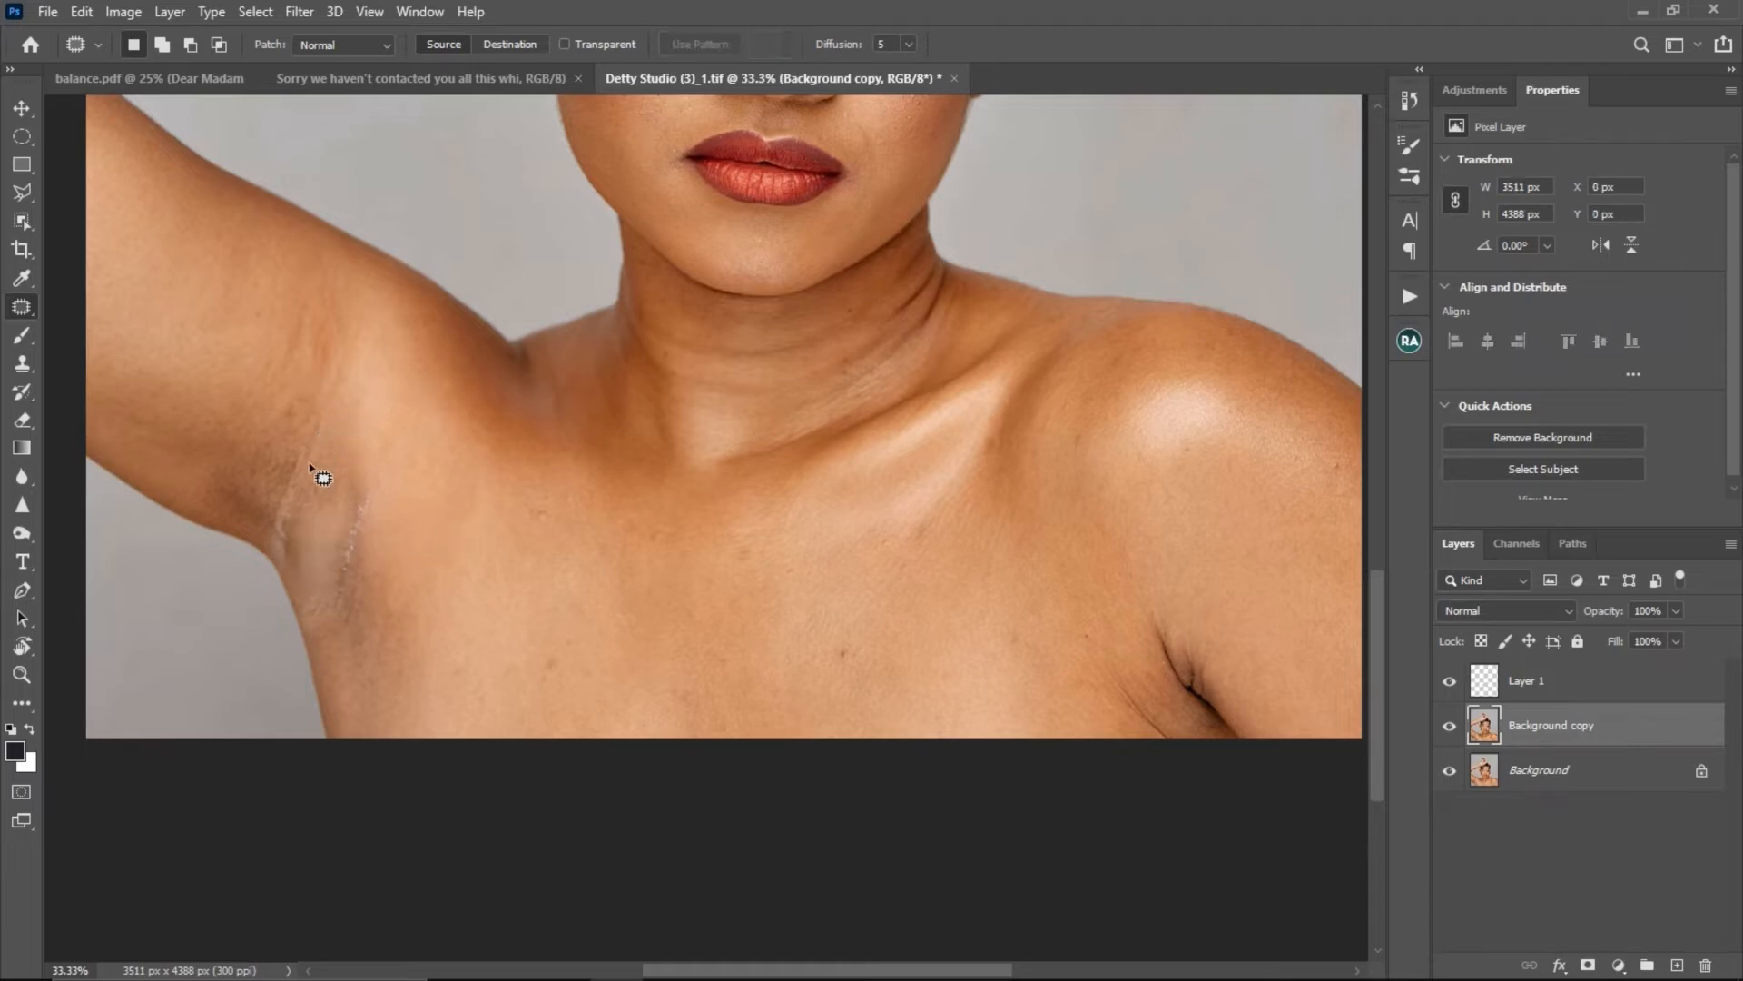
- Patch the remaining armpit creases, first on the chest side and then on the arm side, with clean skin on the Background copy layer
mouse_move(378, 483)
mouse_down()
mouse_move(331, 614)
mouse_move(392, 482)
mouse_move(345, 622)
mouse_up()
key(ctrl+d)
mouse_move(304, 427)
mouse_down()
mouse_move(263, 518)
mouse_move(277, 555)
mouse_move(325, 423)
mouse_up()
drag(312, 516, 416, 518)
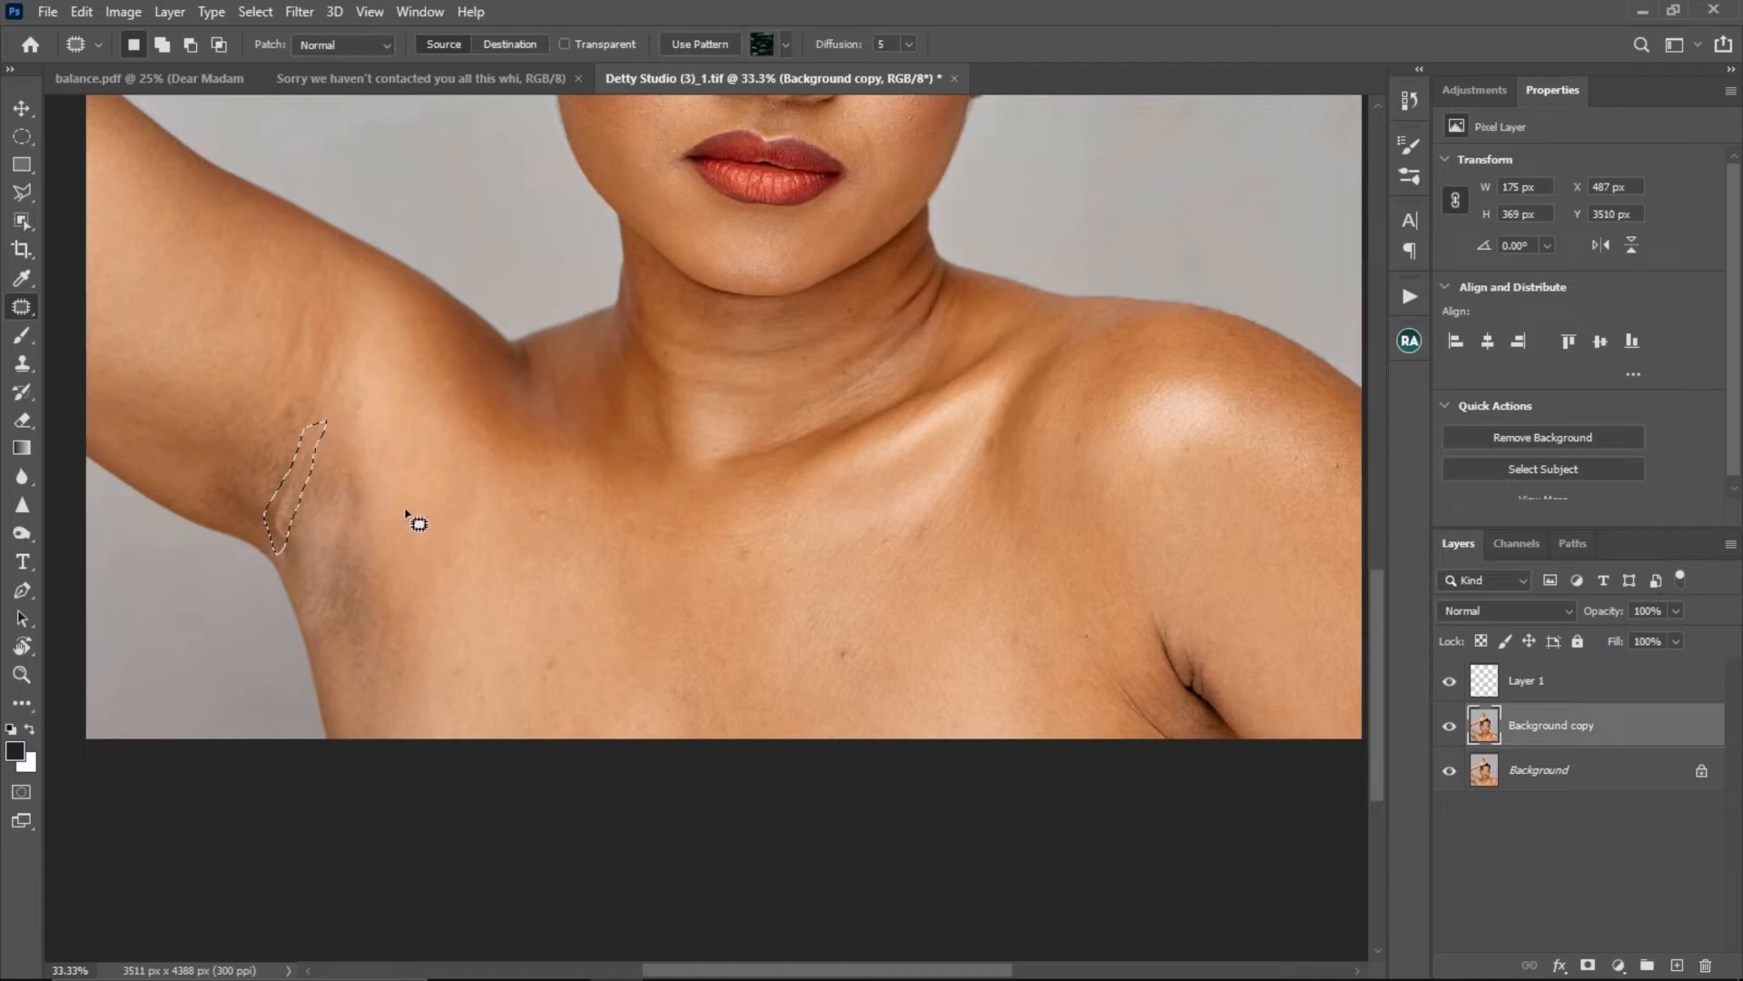
key(ctrl+d)
mouse_move(289, 470)
mouse_down()
mouse_move(272, 539)
mouse_move(305, 467)
mouse_move(255, 496)
mouse_move(354, 518)
mouse_up()
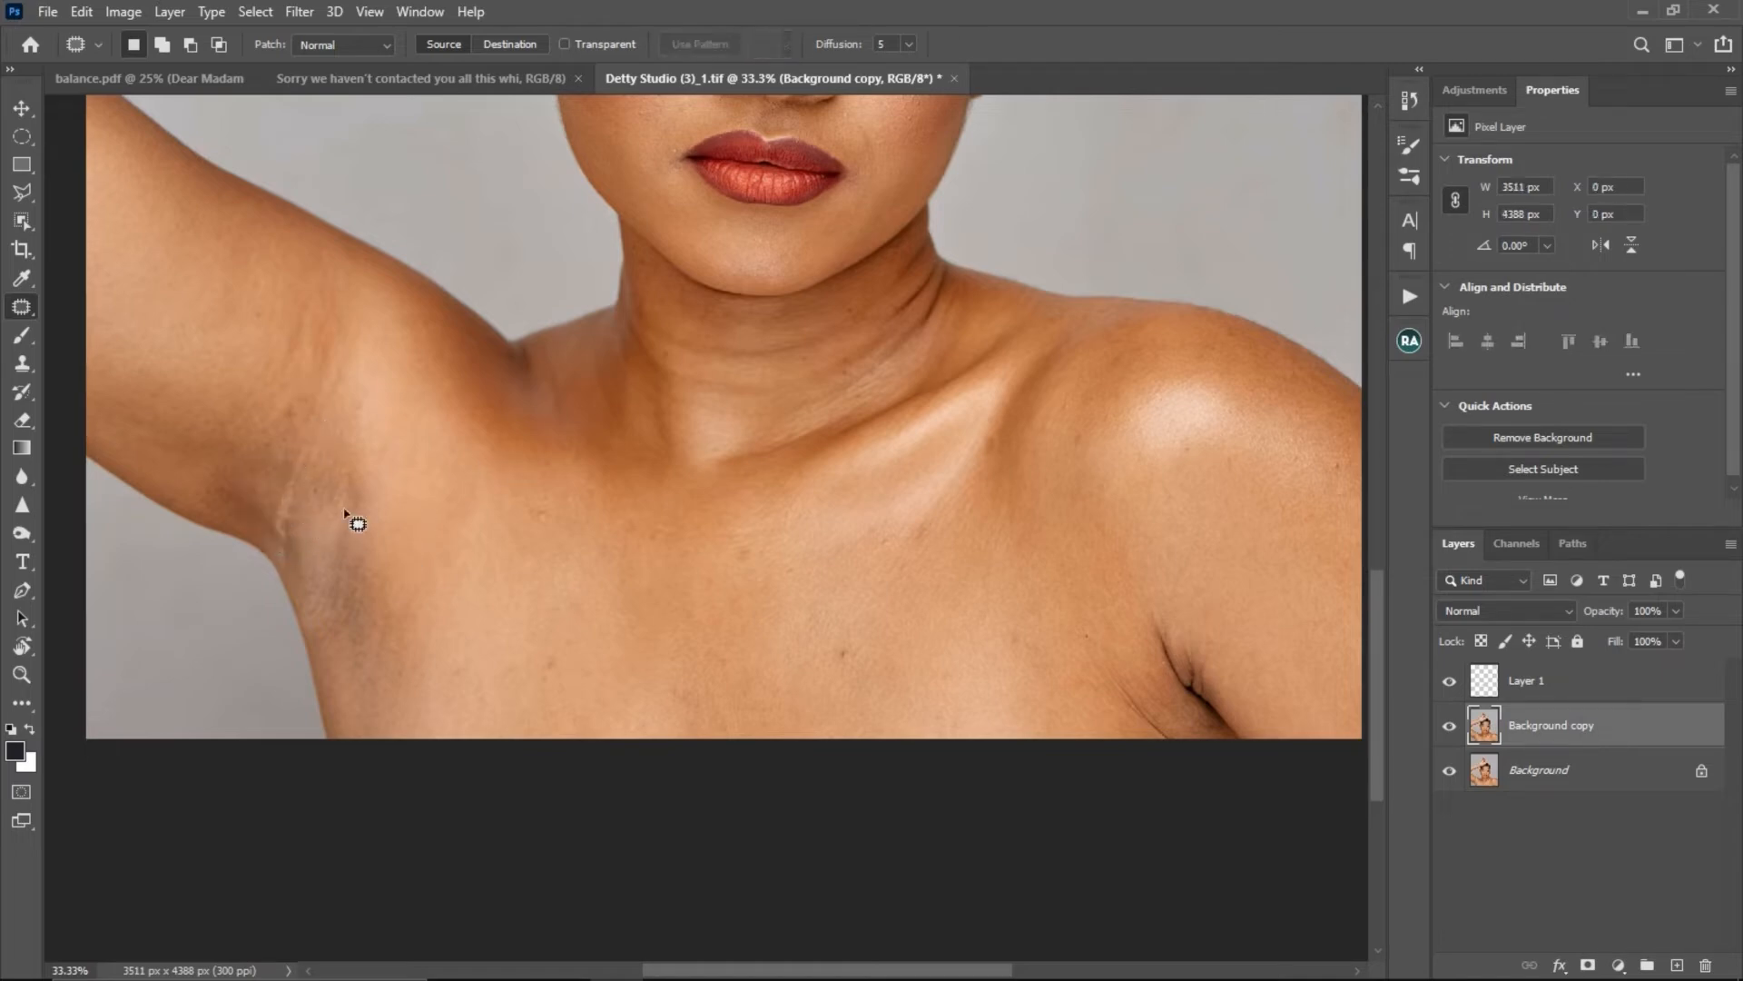
key(ctrl+d)
scroll(328, 543, down, 1)
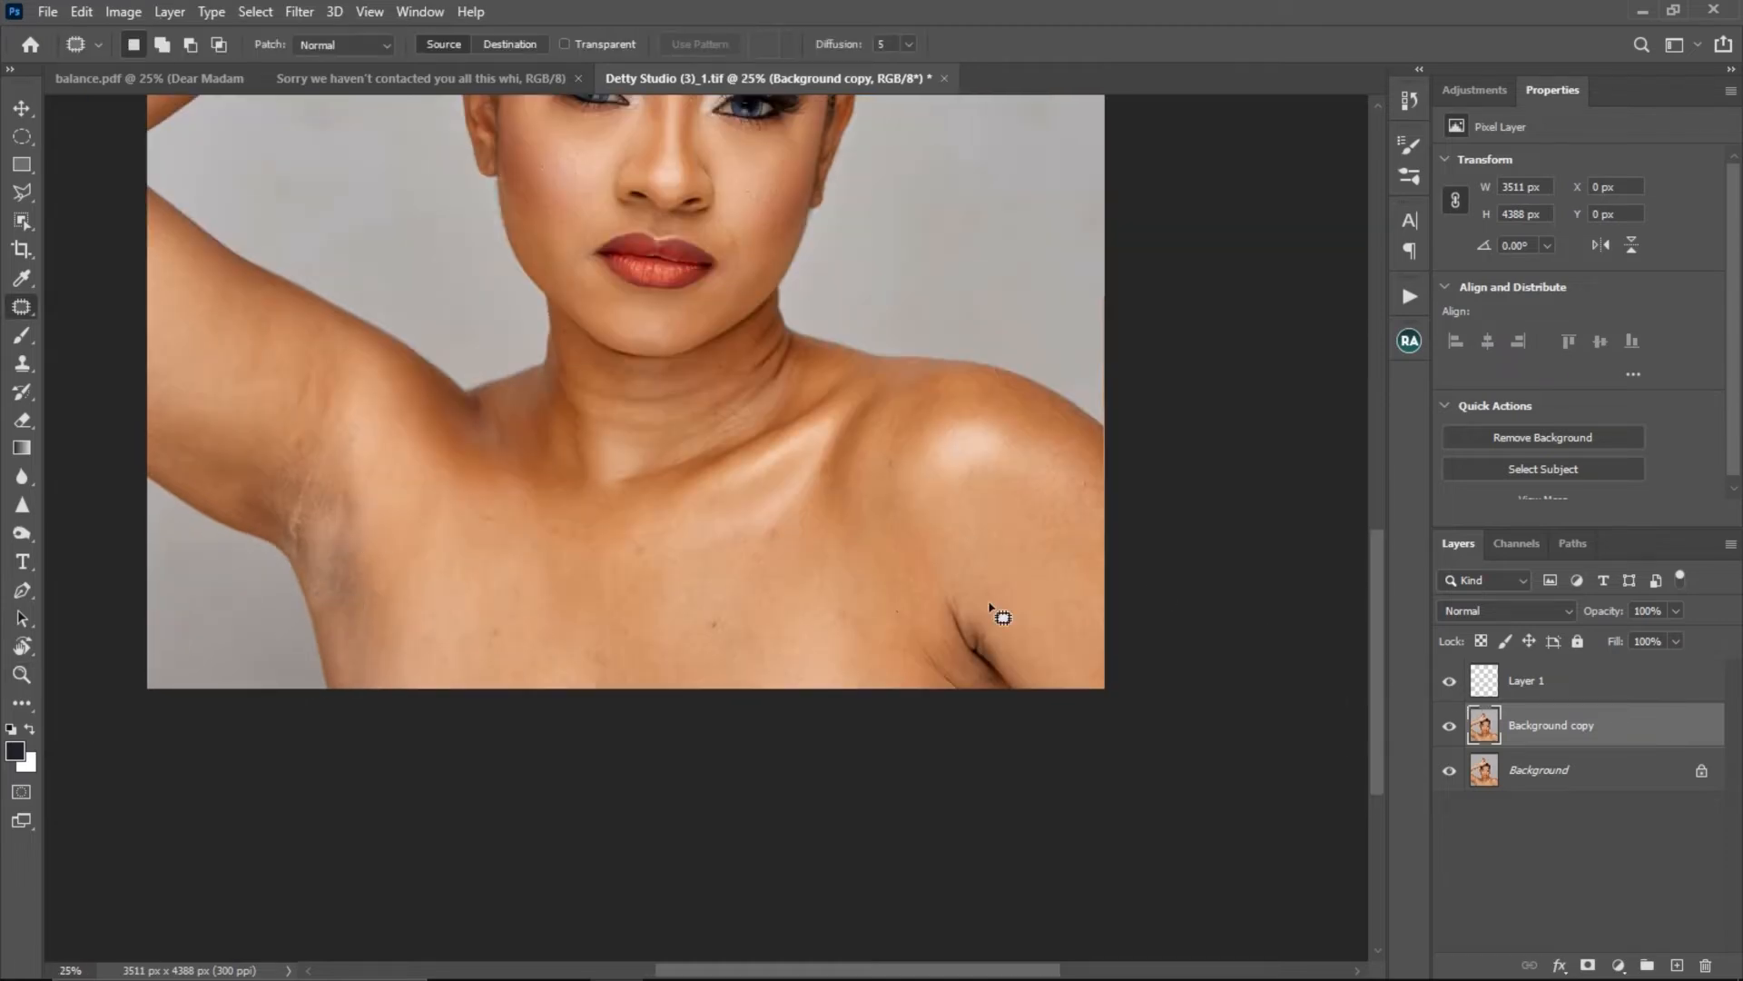
- Patch the crease beside the mouth corner on the raised-arm side with clean skin on the Background copy layer, then deselect
scroll(342, 538, up, 1)
drag(312, 510, 268, 589)
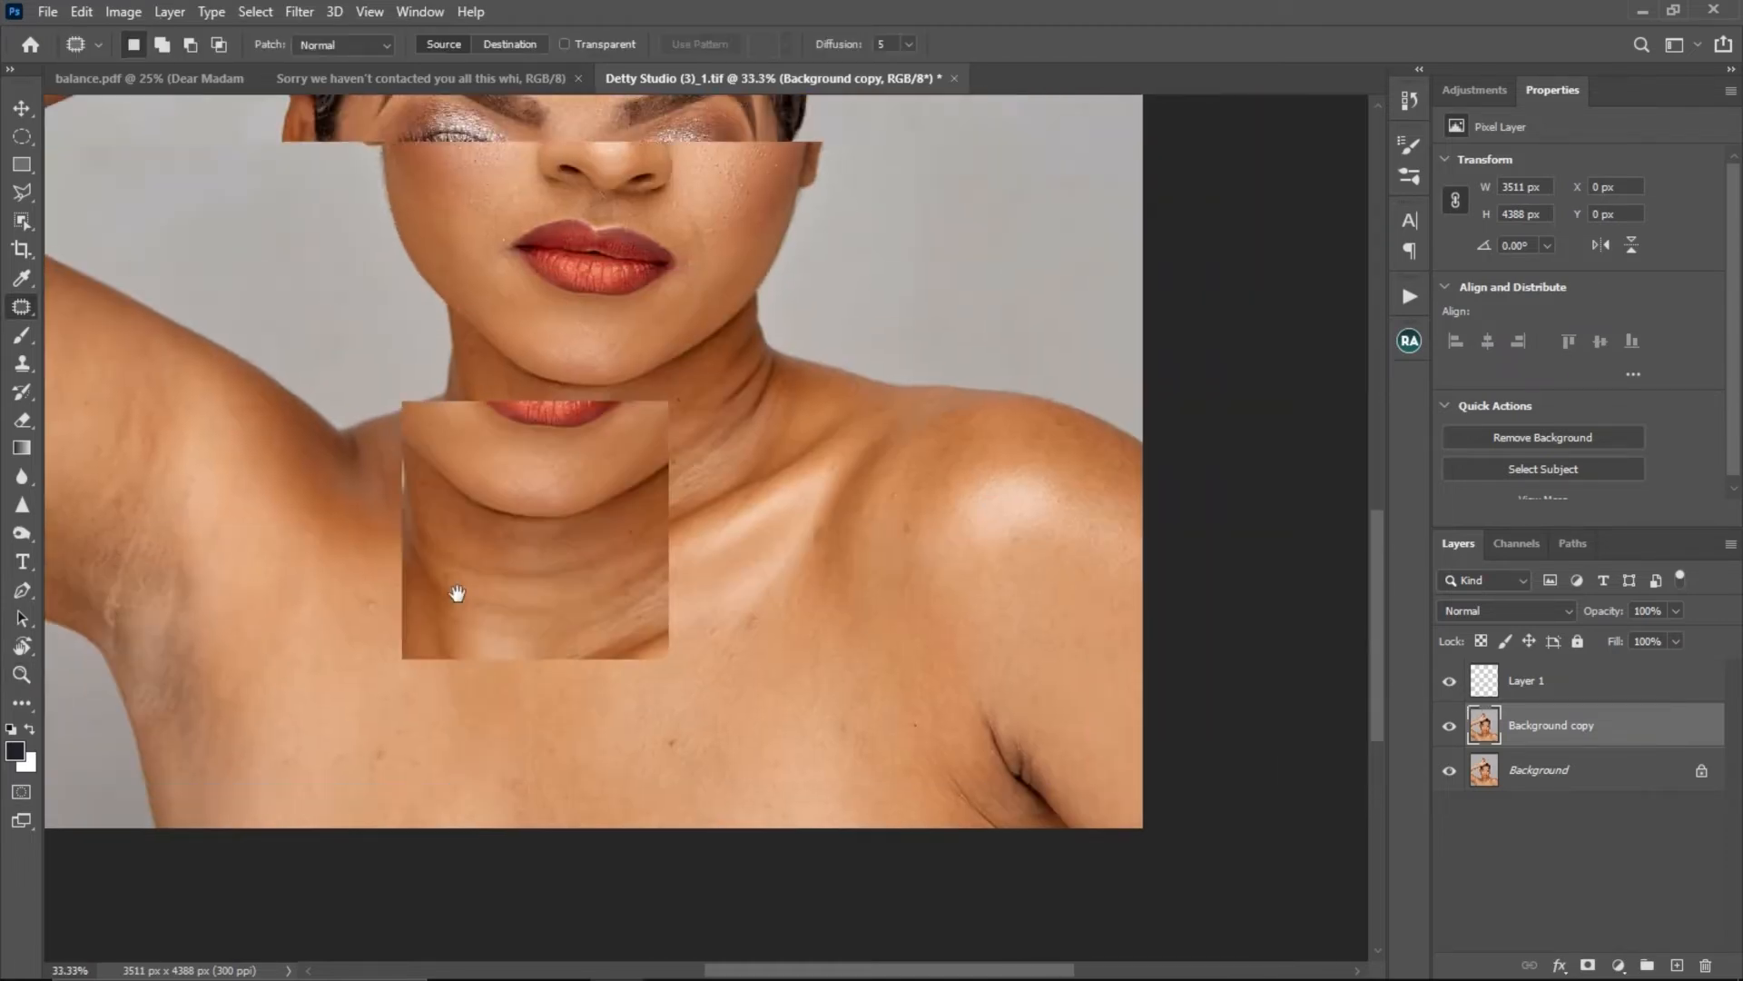
drag(455, 591, 427, 691)
ctrl+click(419, 477)
ctrl+click(450, 456)
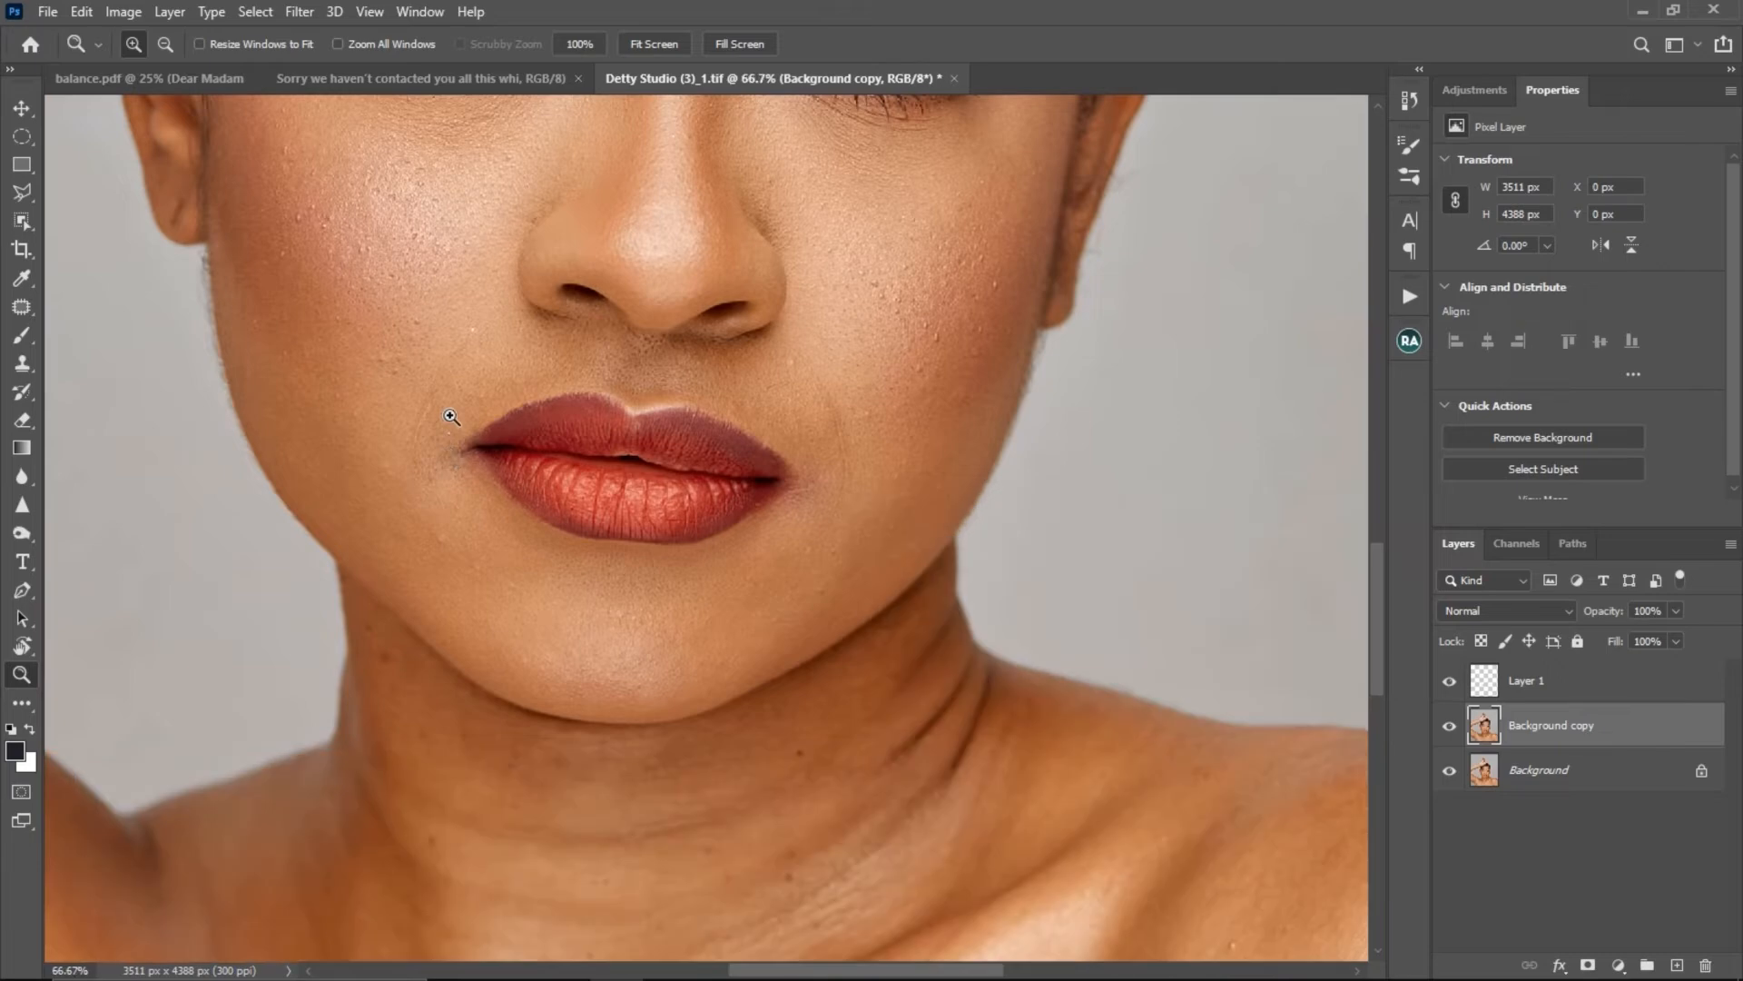
key(j)
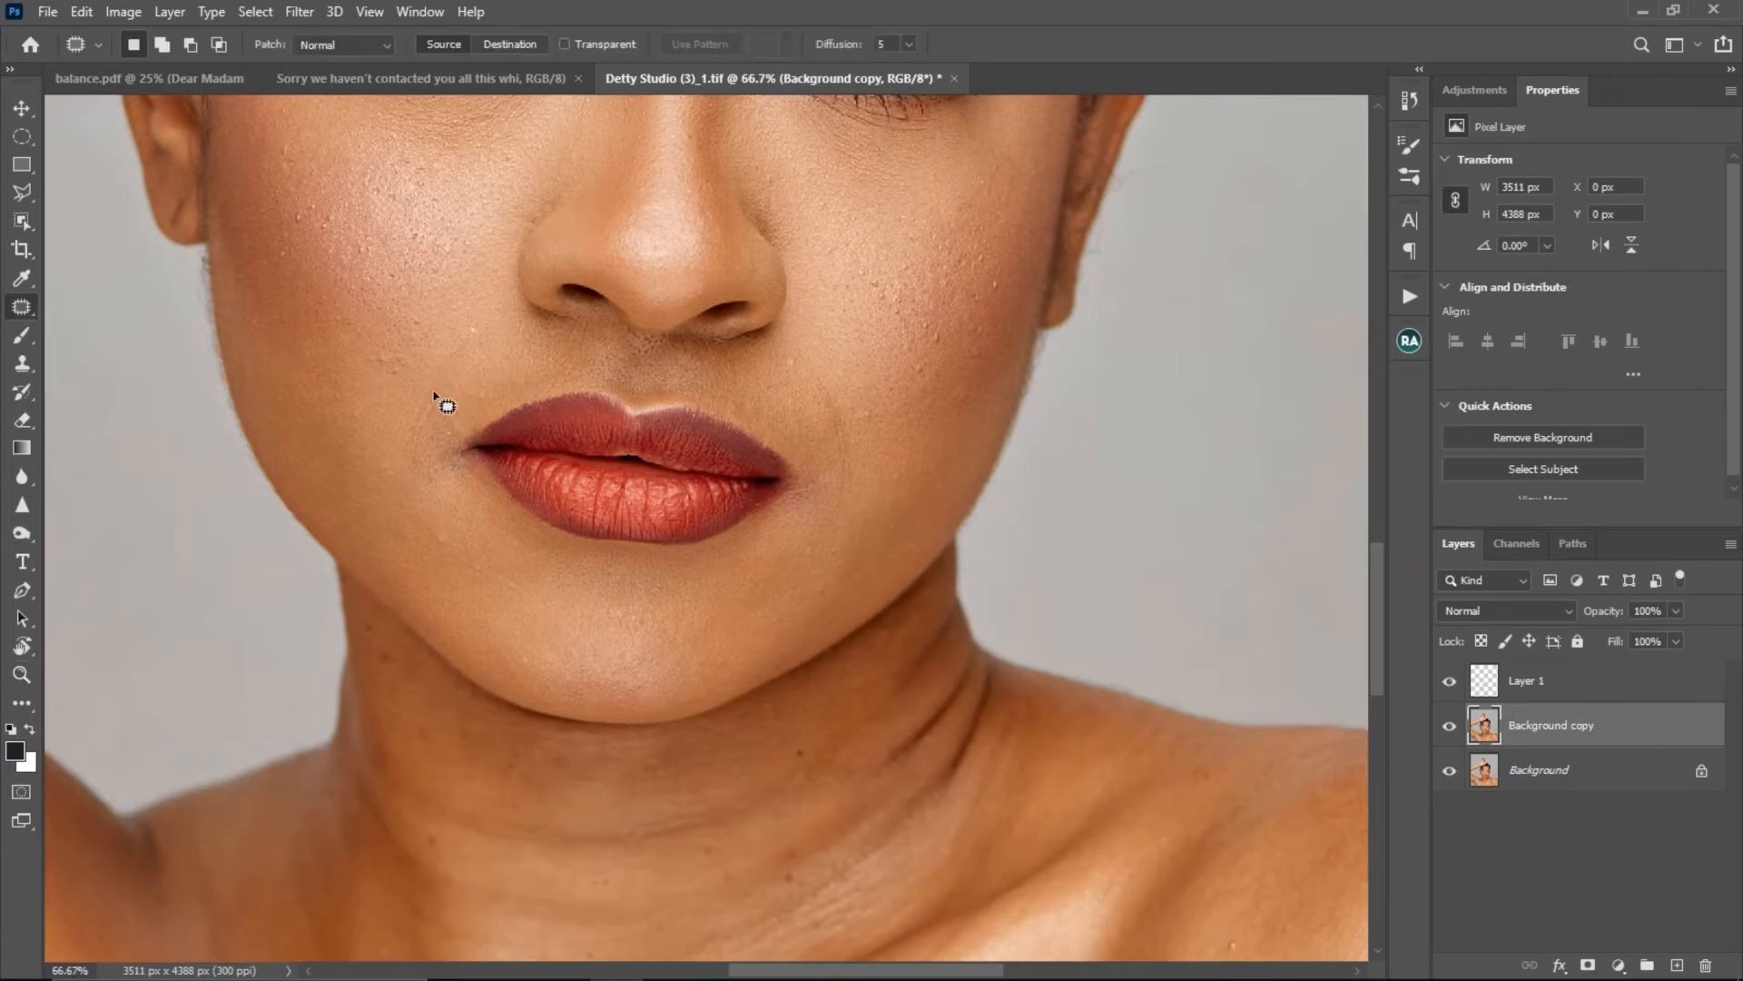
mouse_move(419, 410)
mouse_down()
mouse_move(424, 482)
mouse_move(434, 394)
mouse_up()
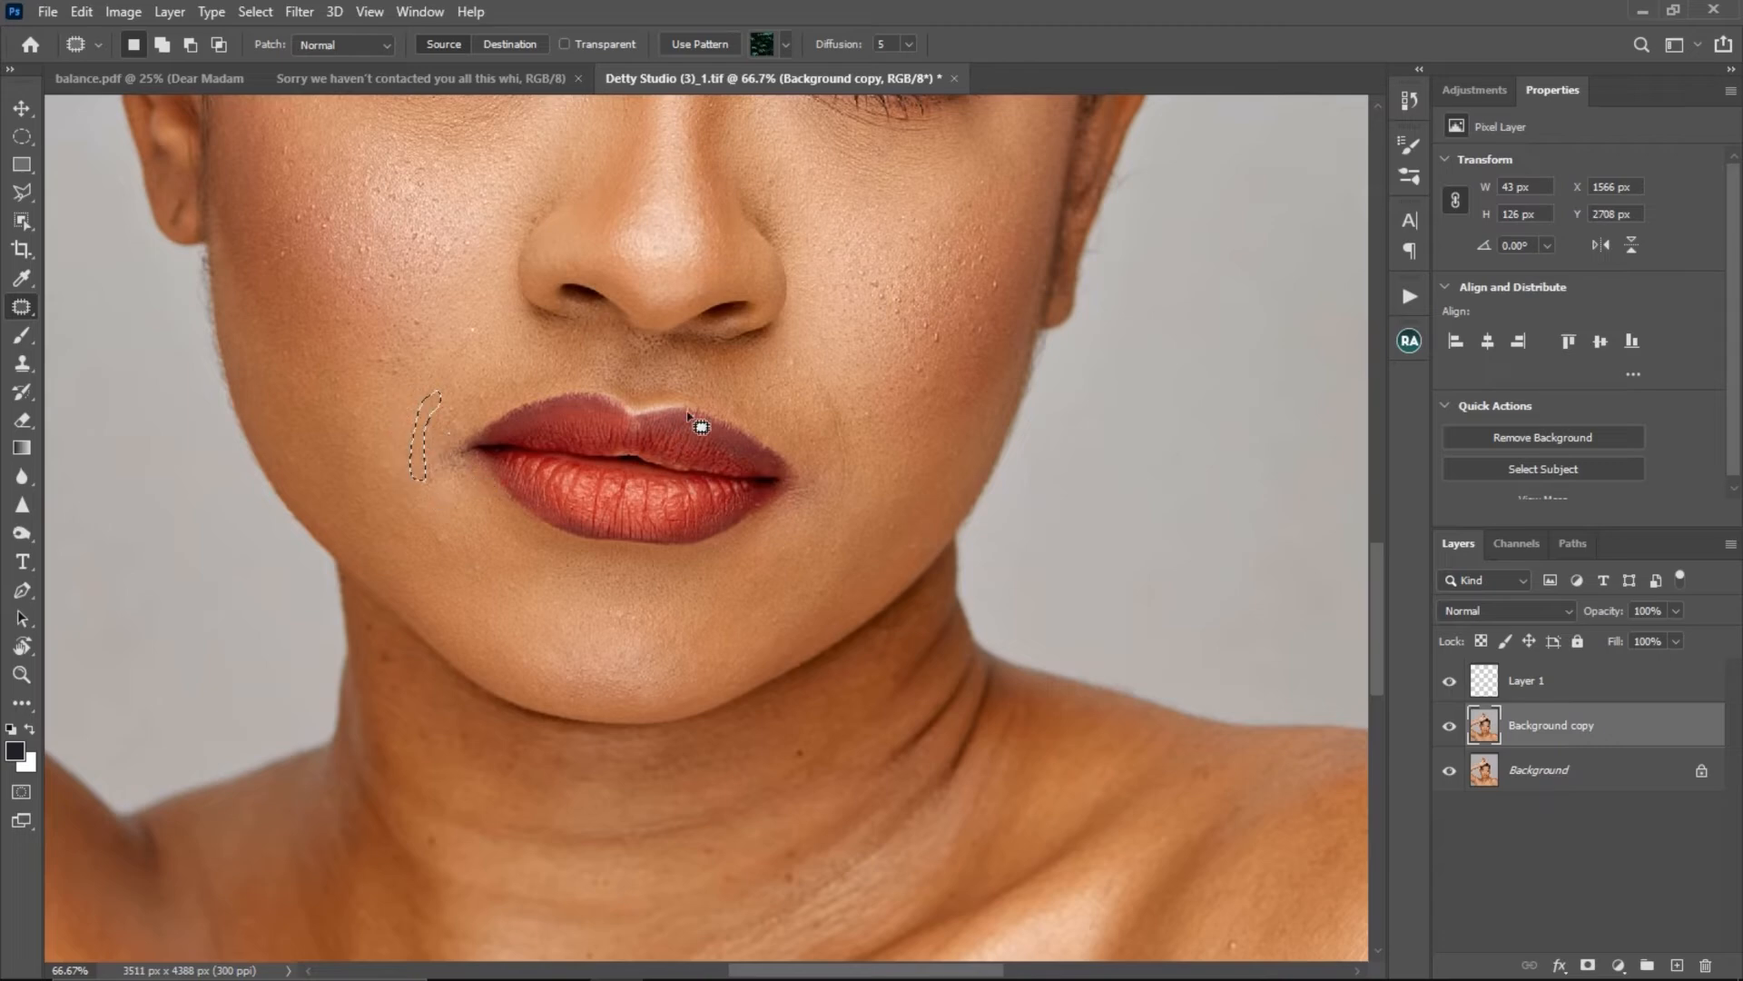
key(ctrl+d)
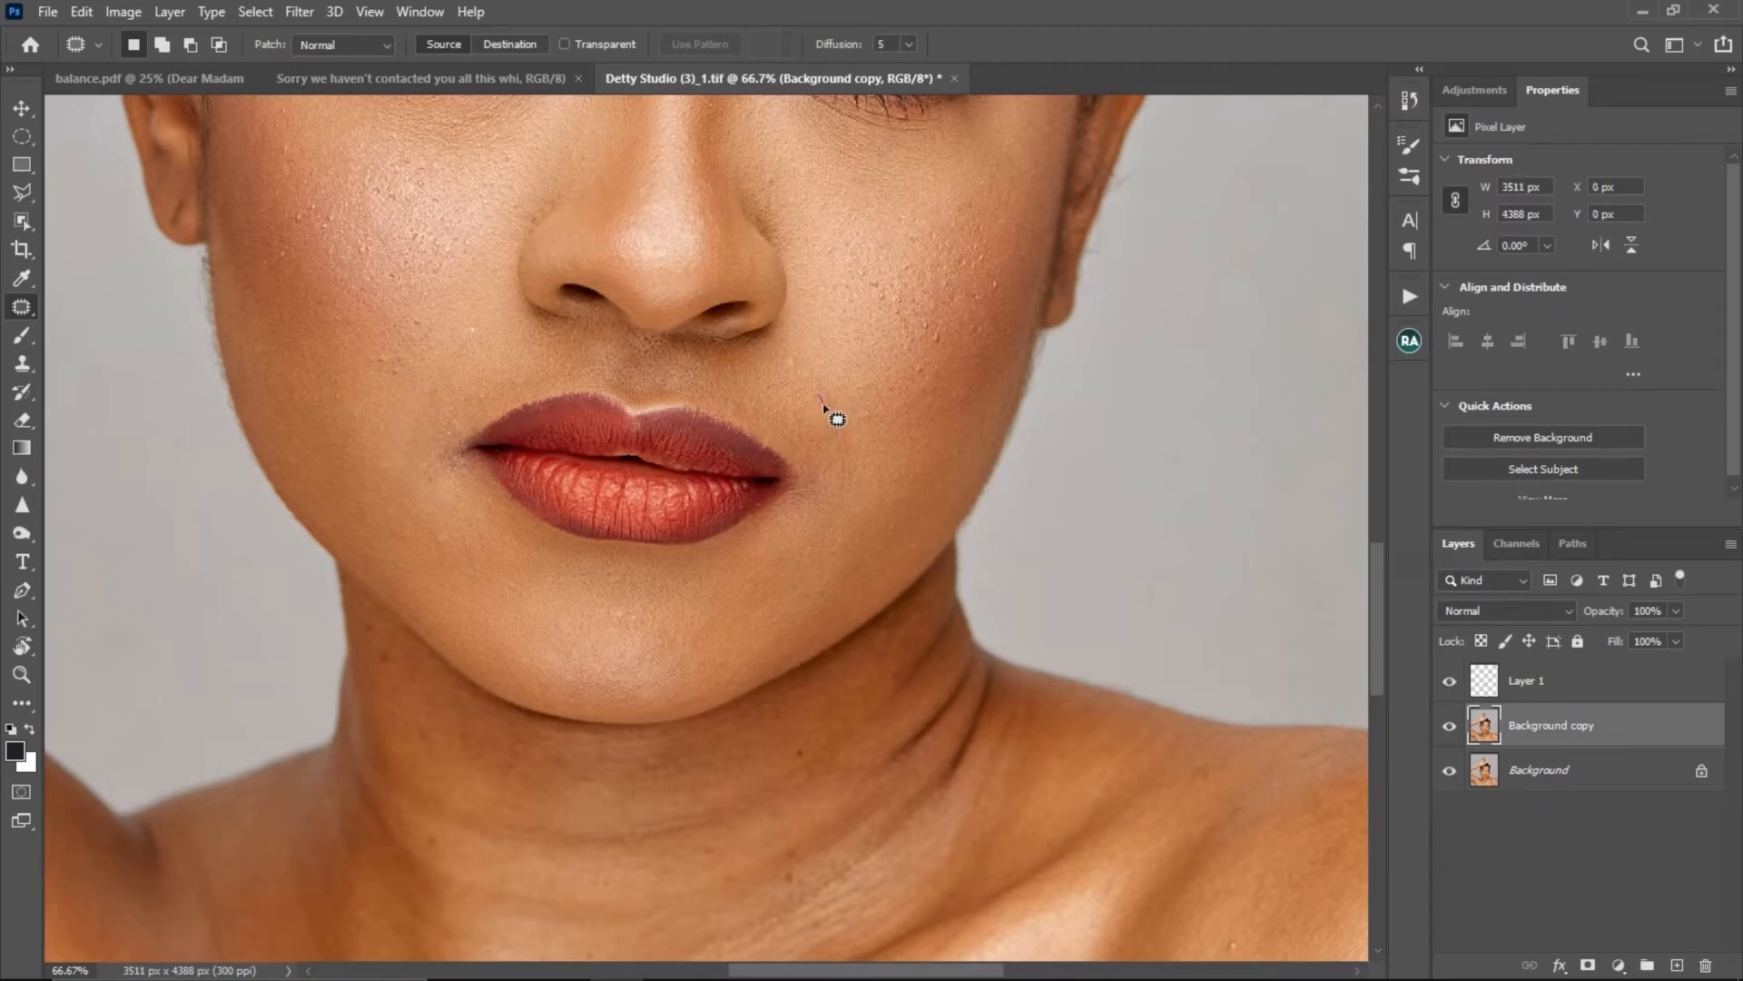
- Patch the long smile crease beside the opposite mouth corner with clean skin on the Background copy layer and clear the selection
mouse_move(821, 406)
mouse_down()
mouse_move(834, 505)
mouse_move(851, 468)
mouse_move(837, 397)
mouse_move(820, 452)
mouse_up()
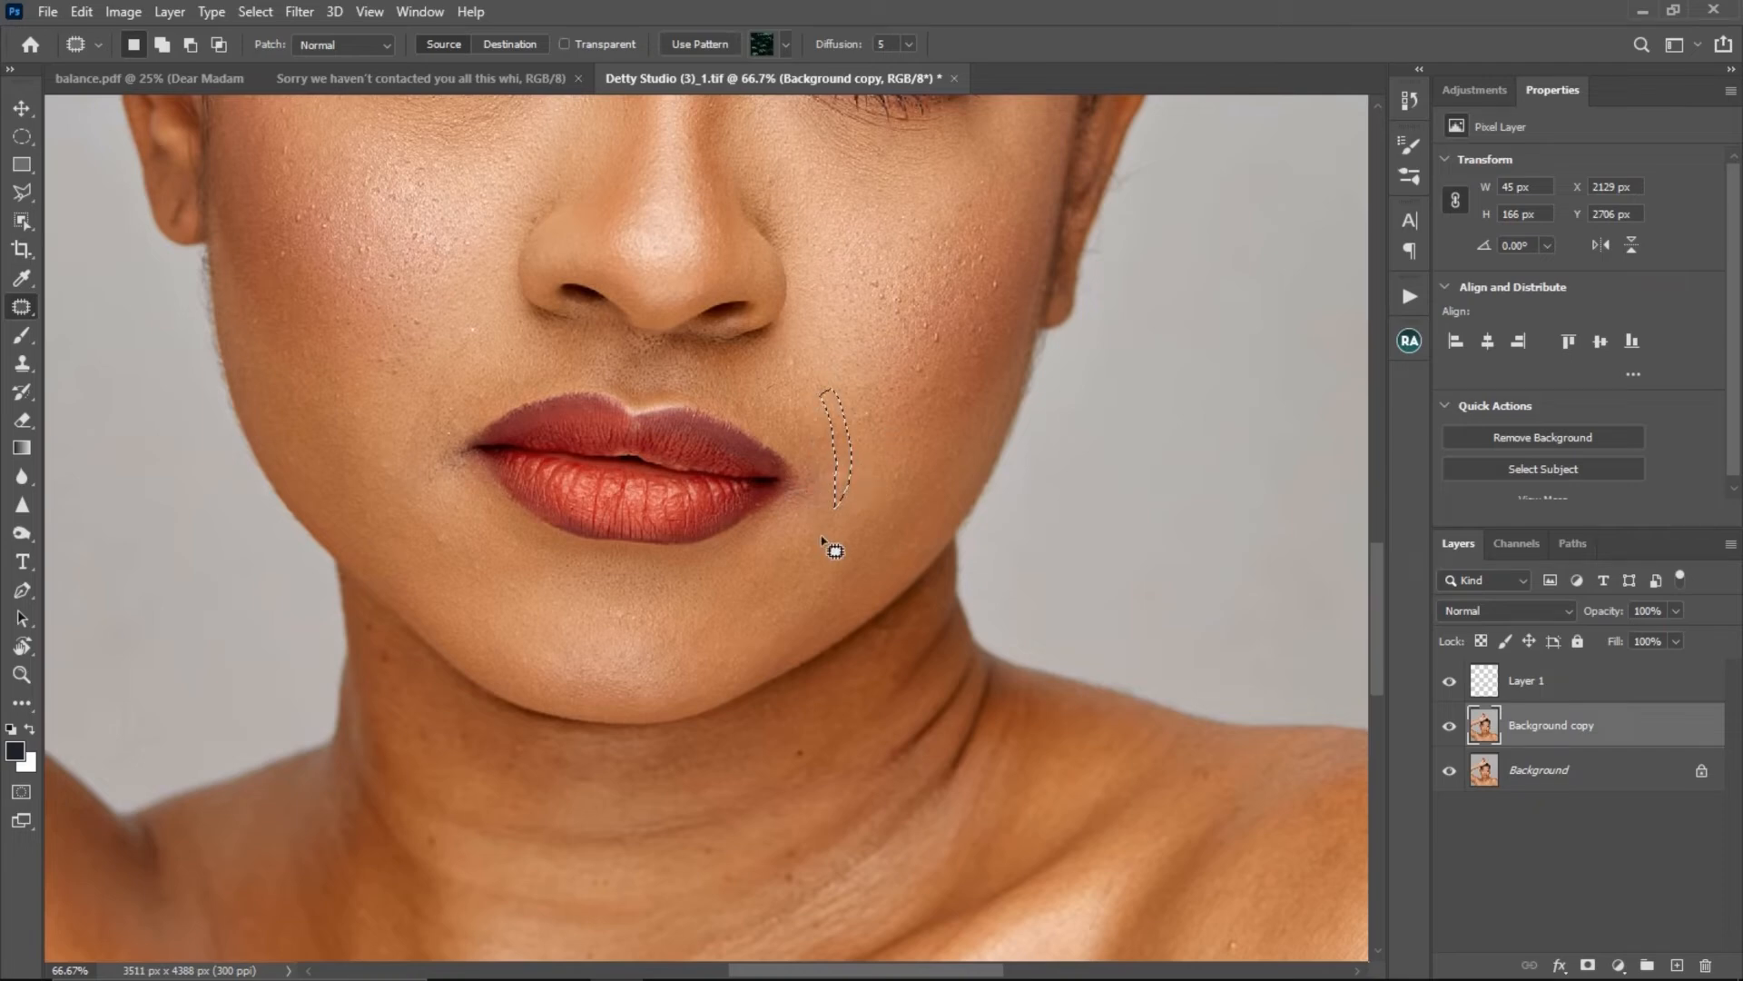
key(ctrl+d)
key(alt+space)
alt+click(683, 496)
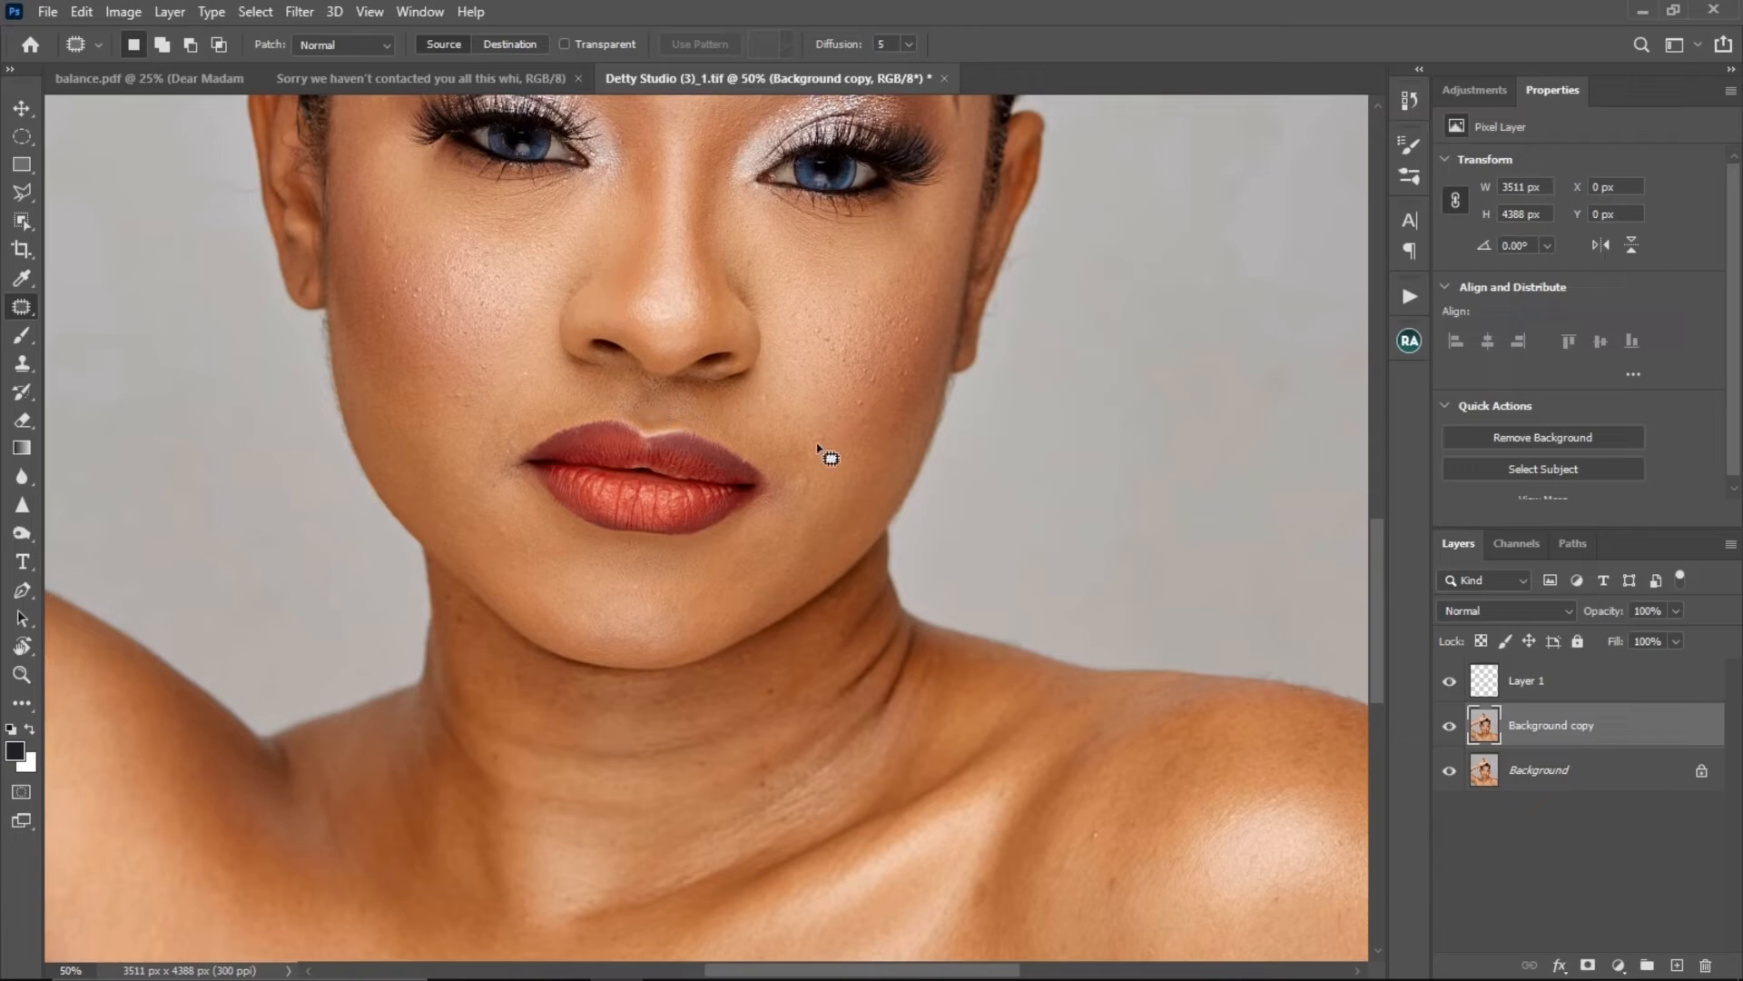
key(space)
drag(711, 545, 727, 420)
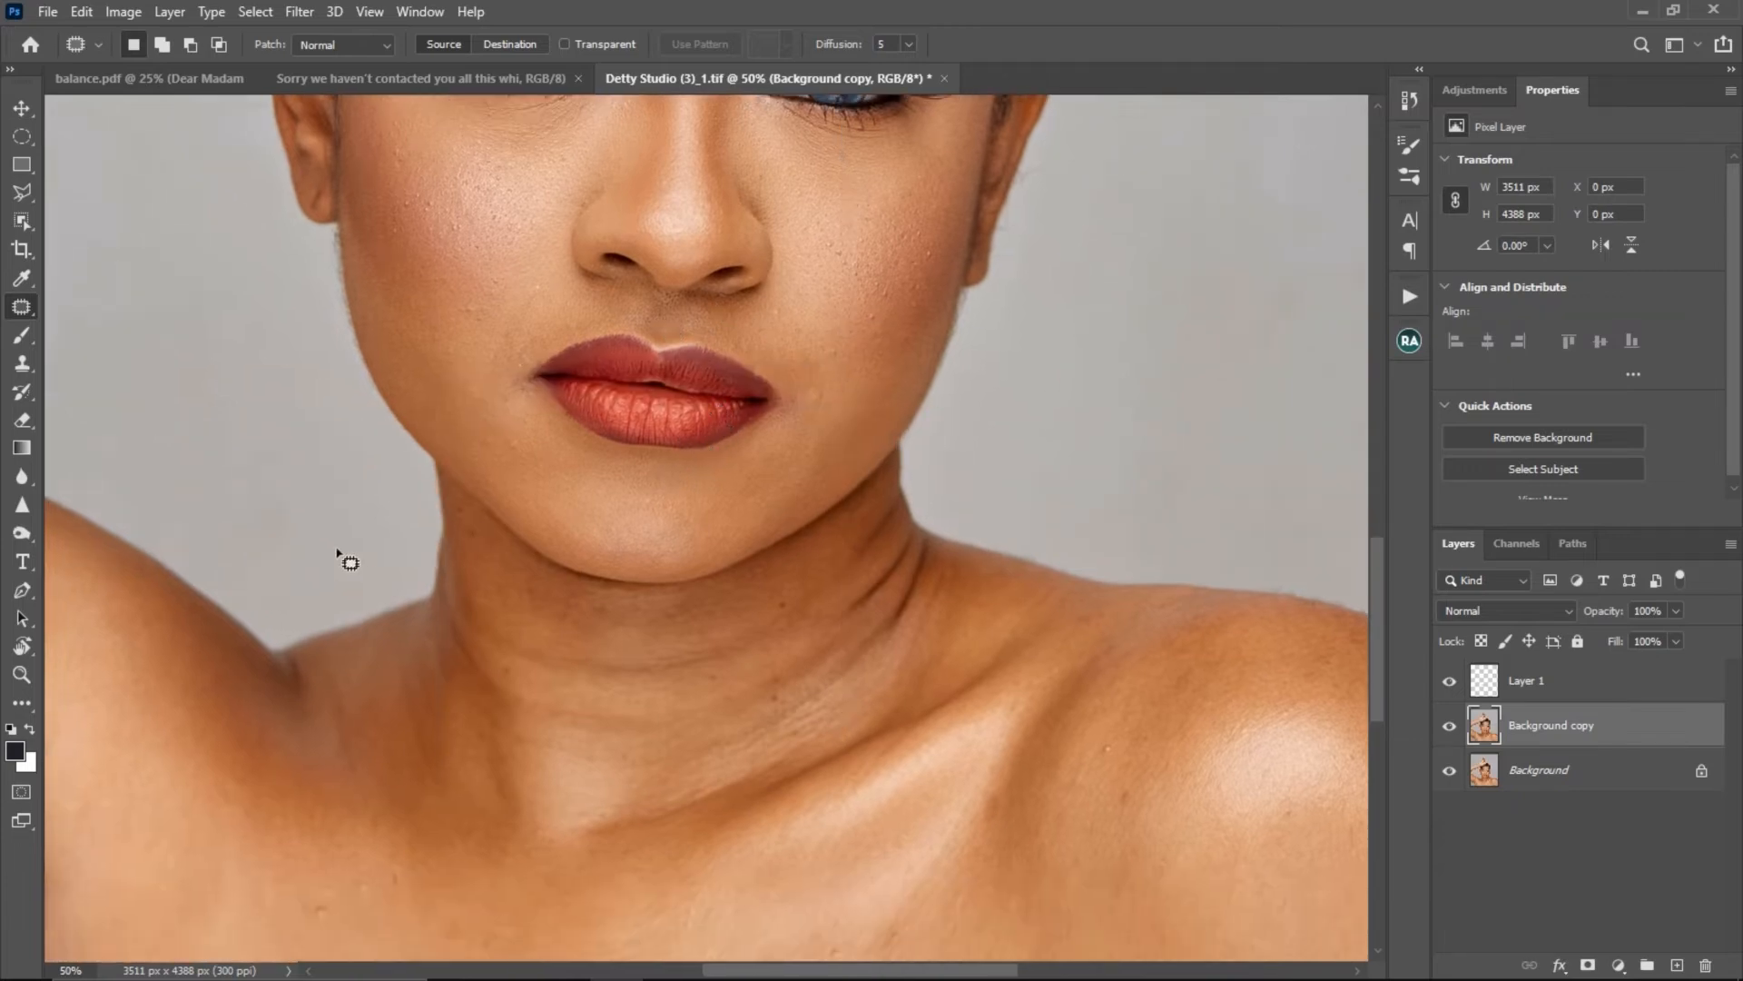
- Delete Layer 1 above the Background copy layer
click(30, 308)
key(z)
alt+click(654, 576)
key(j)
drag(668, 381, 591, 522)
key(alt+bracketright)
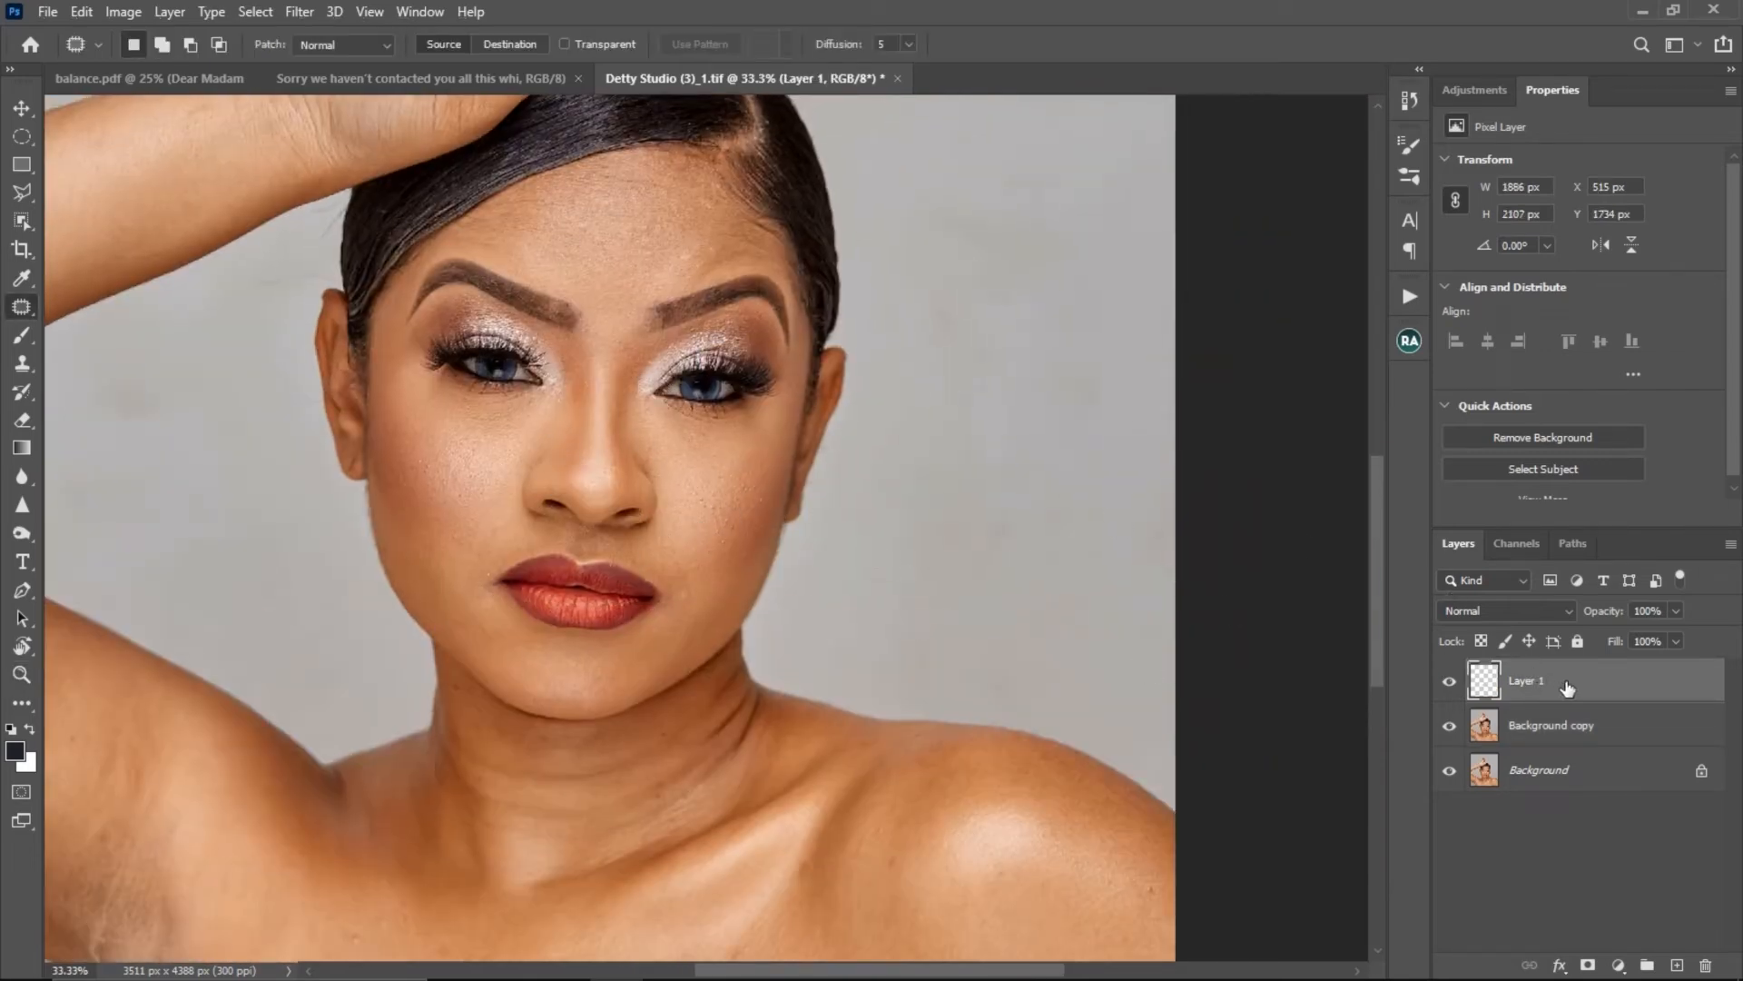
drag(1568, 687, 1707, 963)
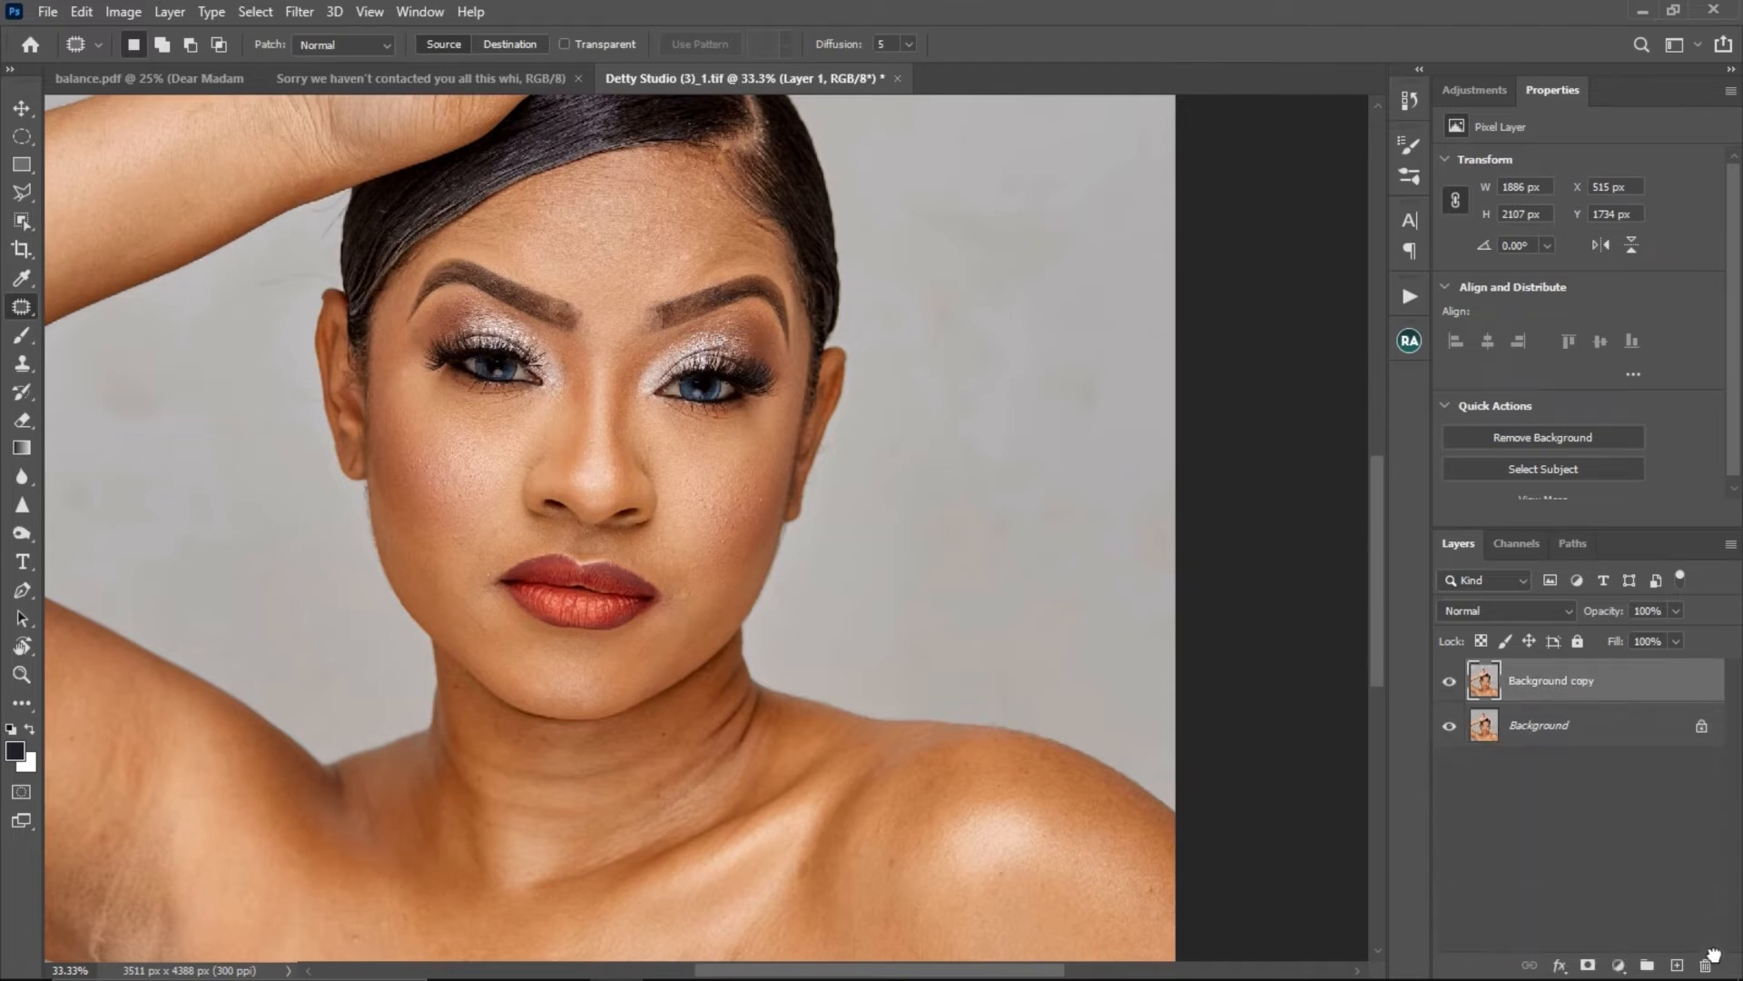
- Examine the skin of both cheeks, the nose and the mouth area at several magnifications
key(ctrl+space)
drag(591, 487, 586, 435)
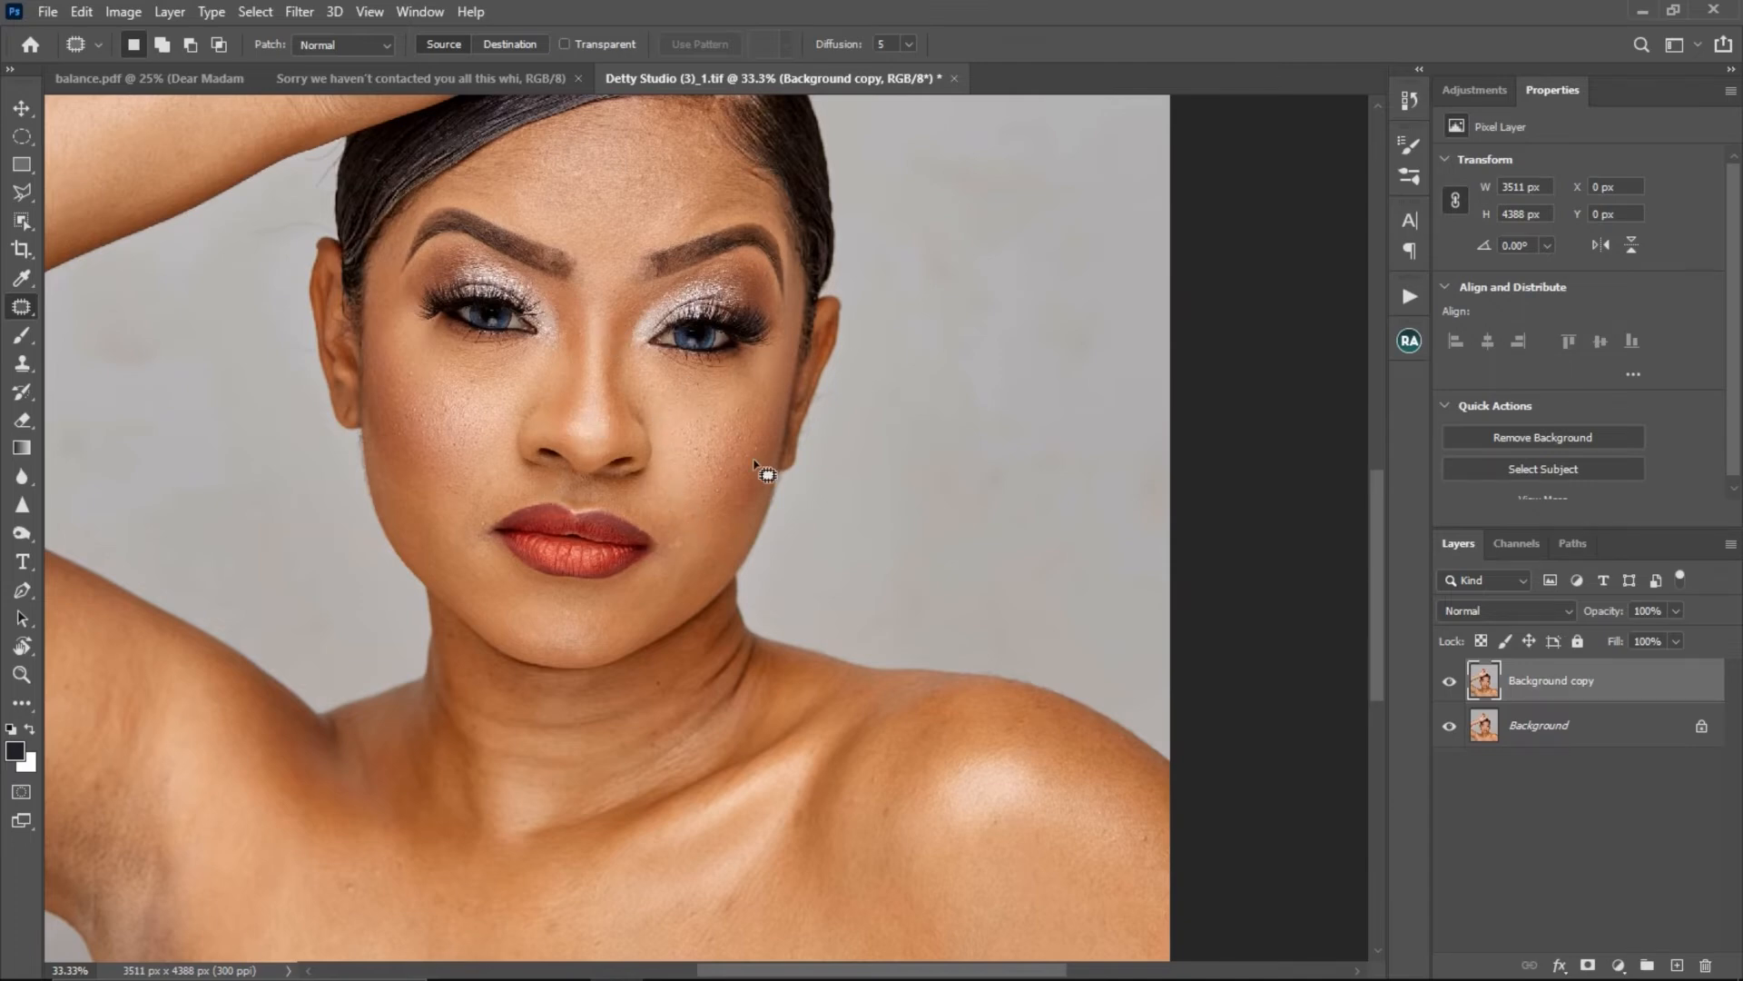
key(z)
click(679, 450)
alt+click(478, 357)
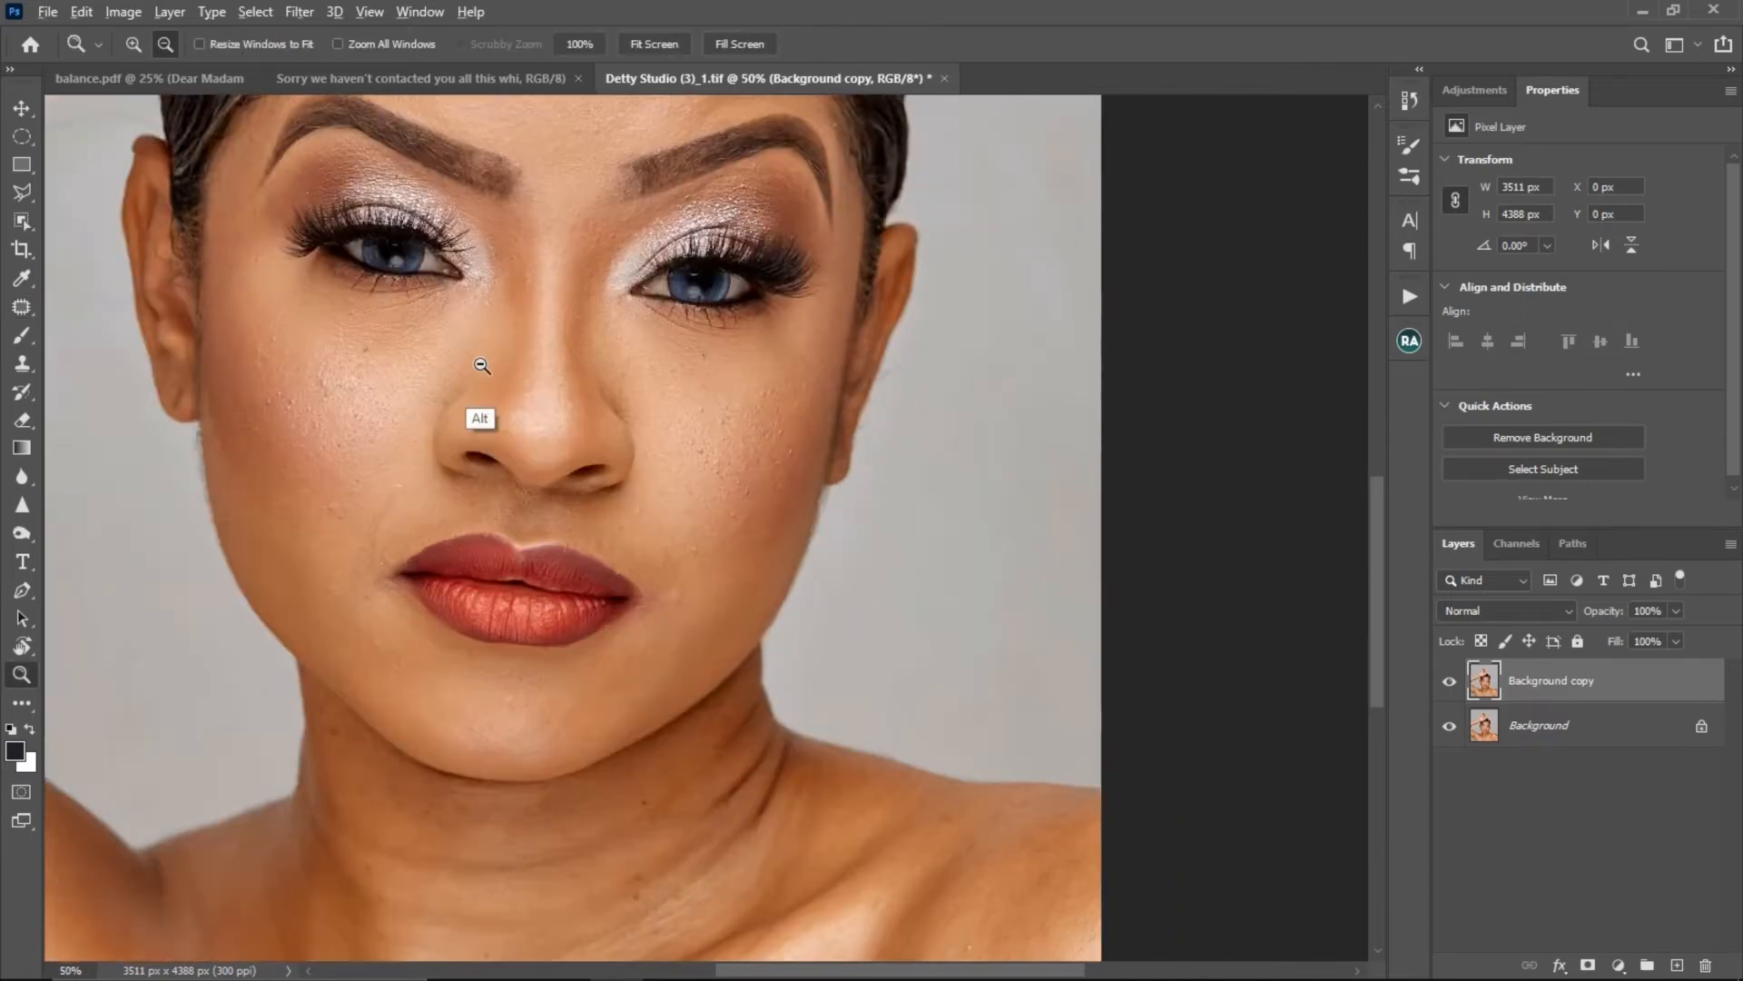
click(634, 451)
click(648, 448)
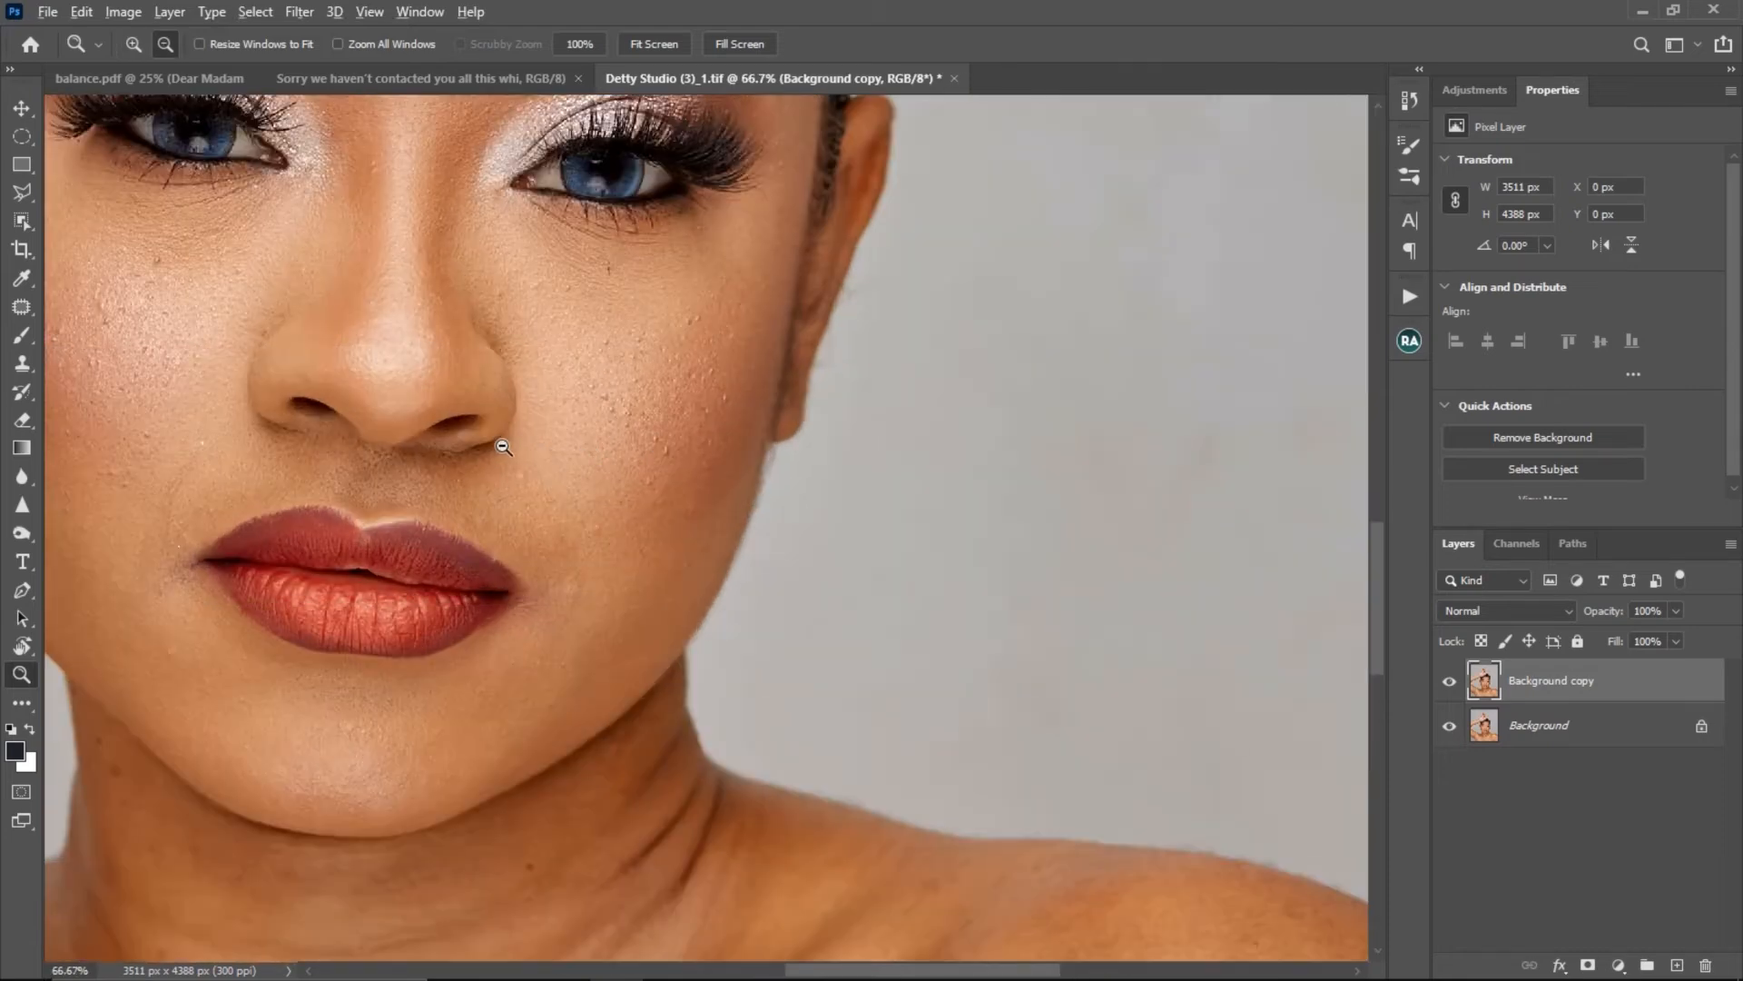
alt+click(522, 481)
key(j)
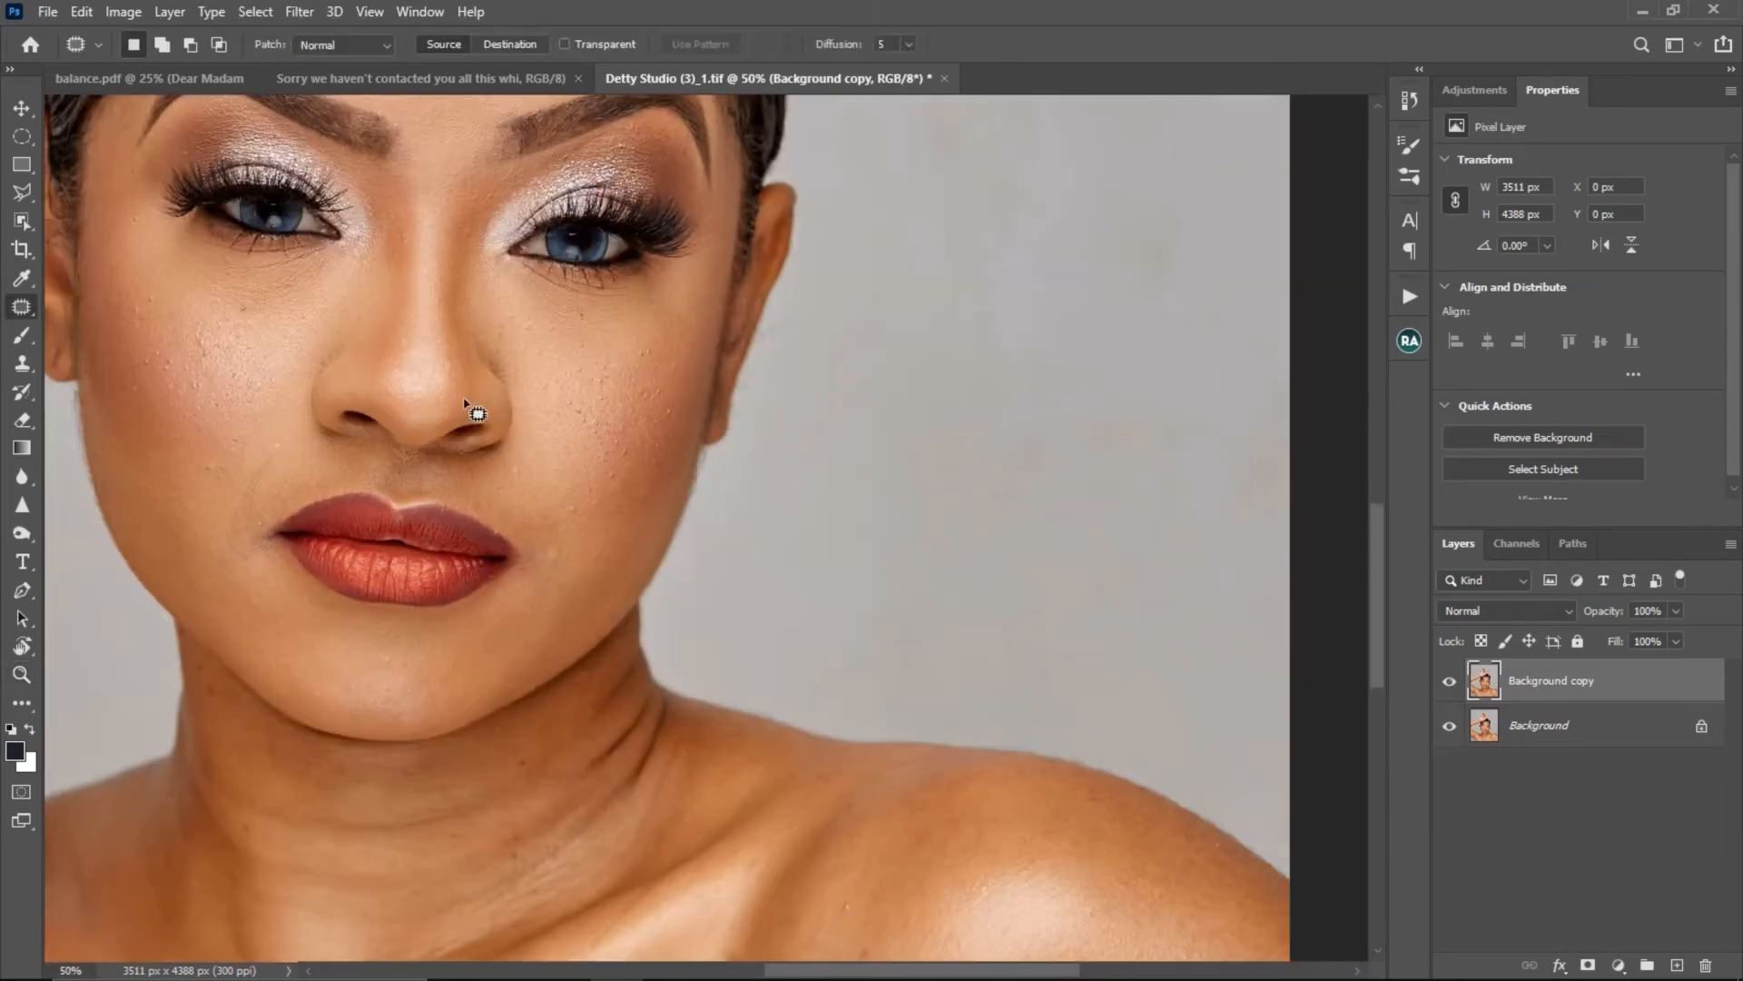
key(z)
alt+click(510, 377)
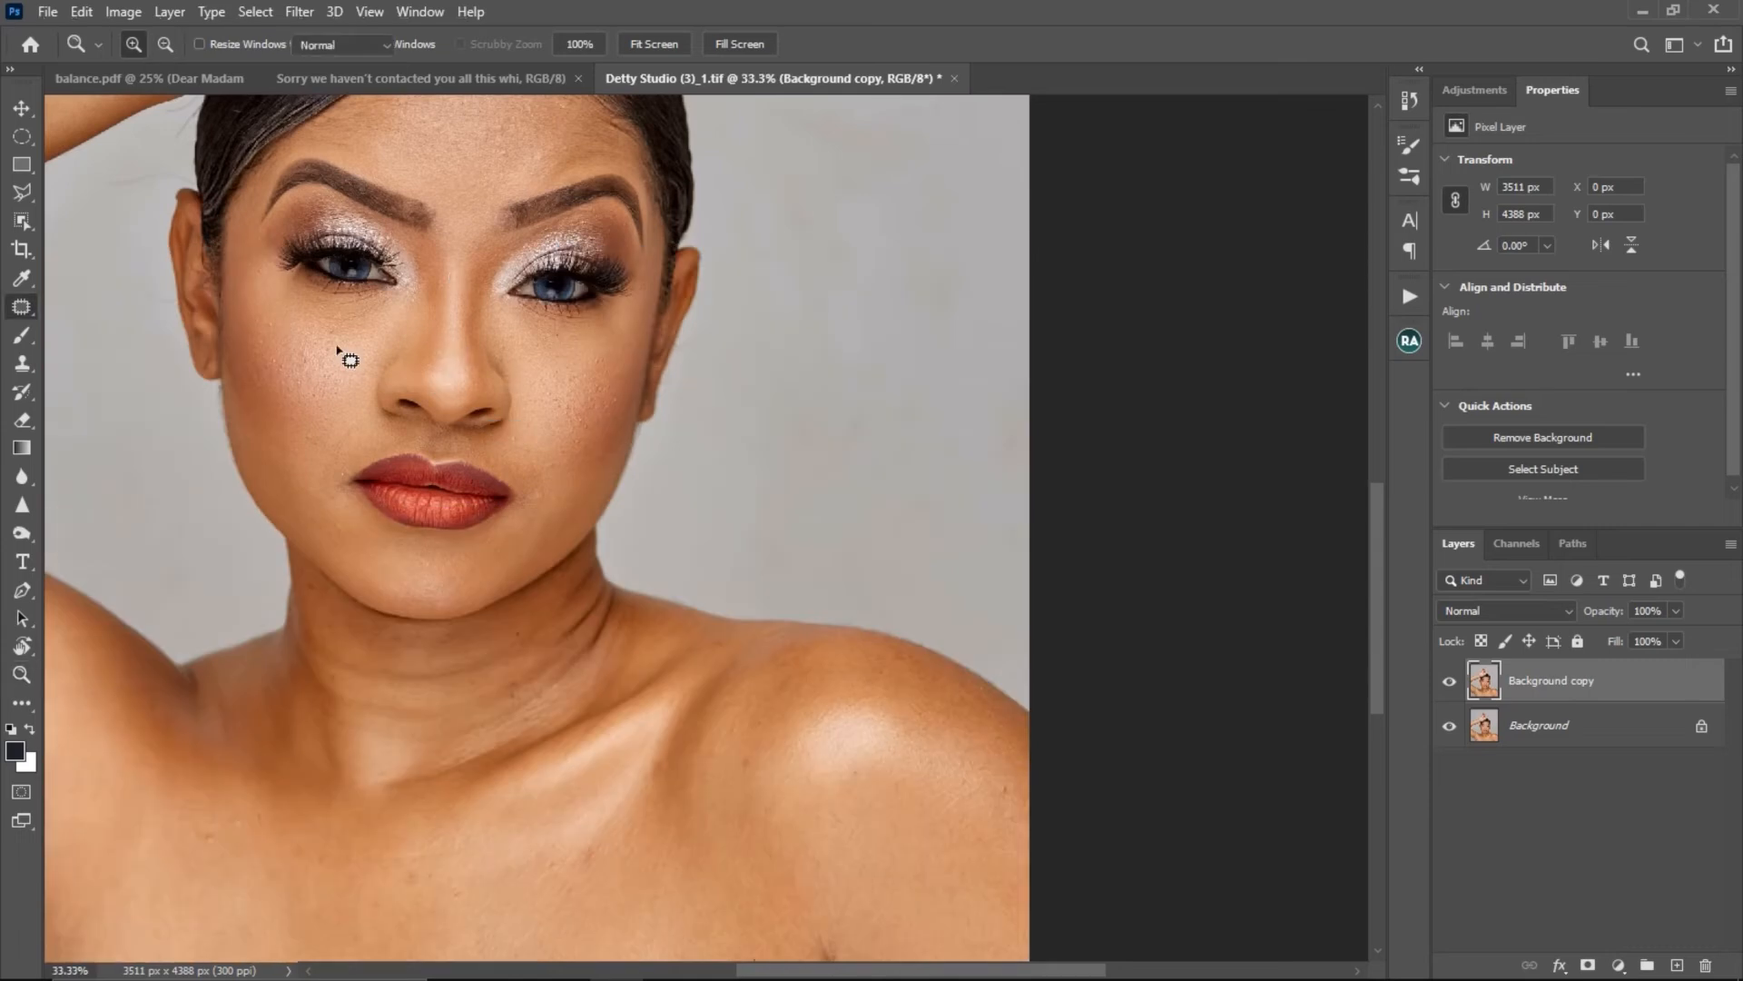
click(343, 354)
key(j)
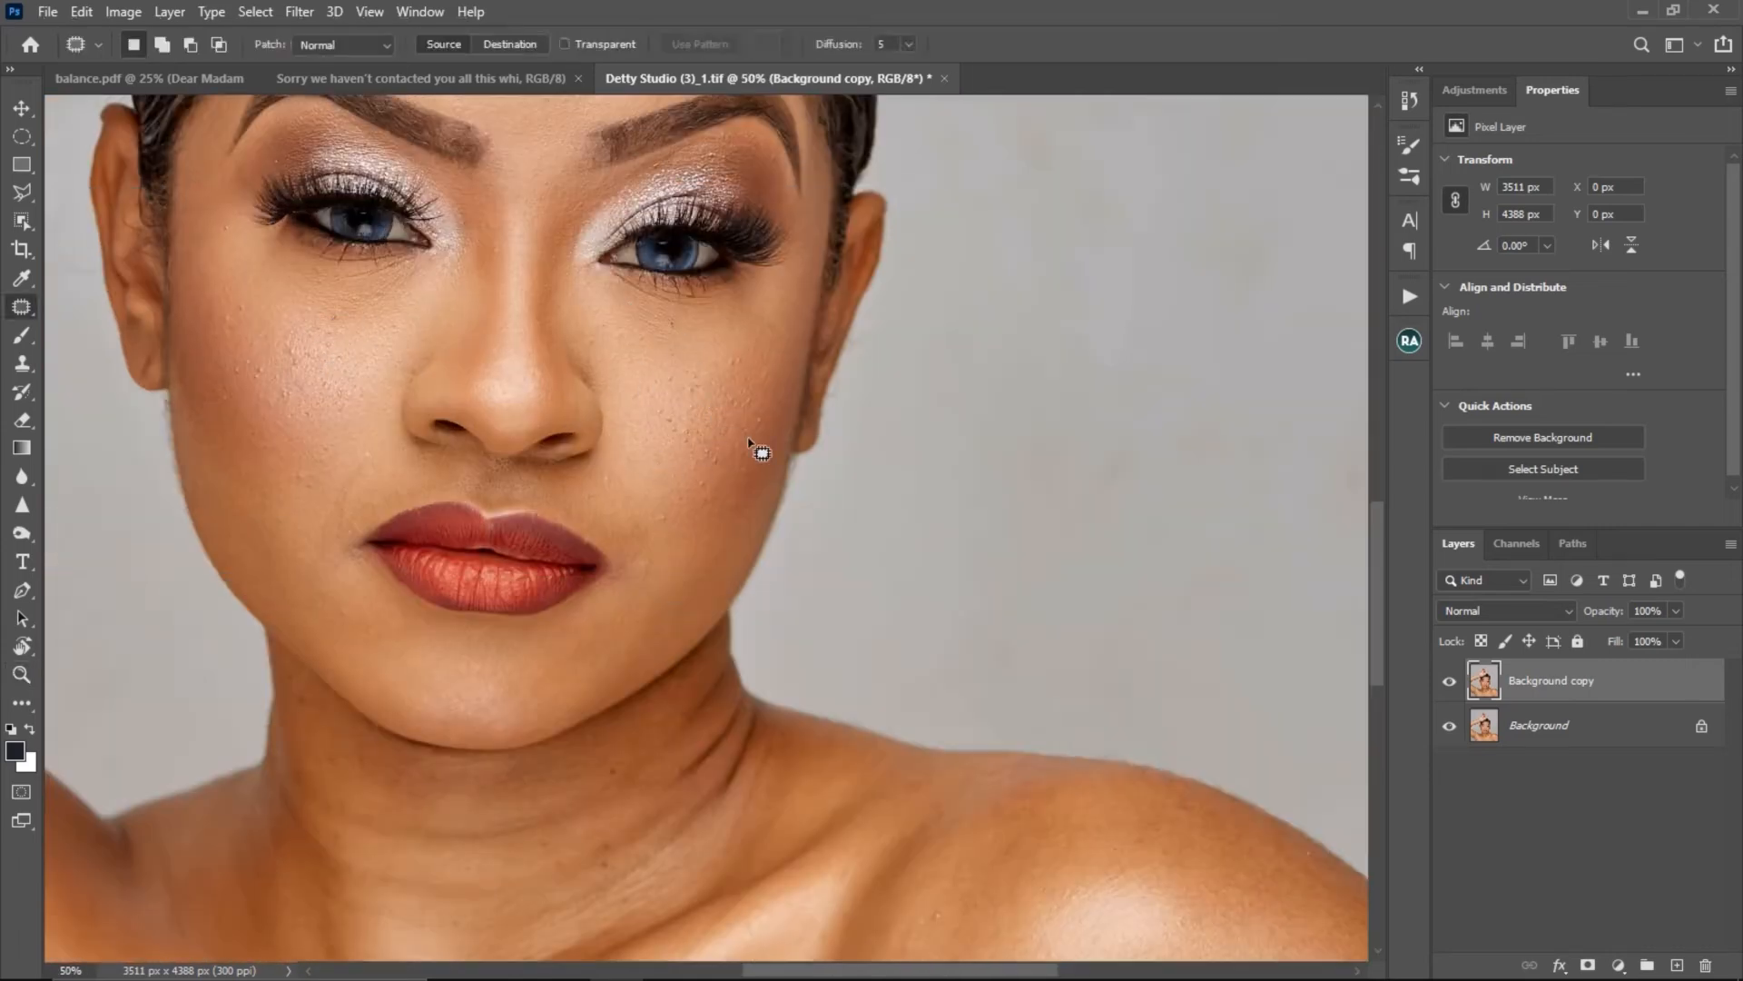
key(z)
alt+click(619, 434)
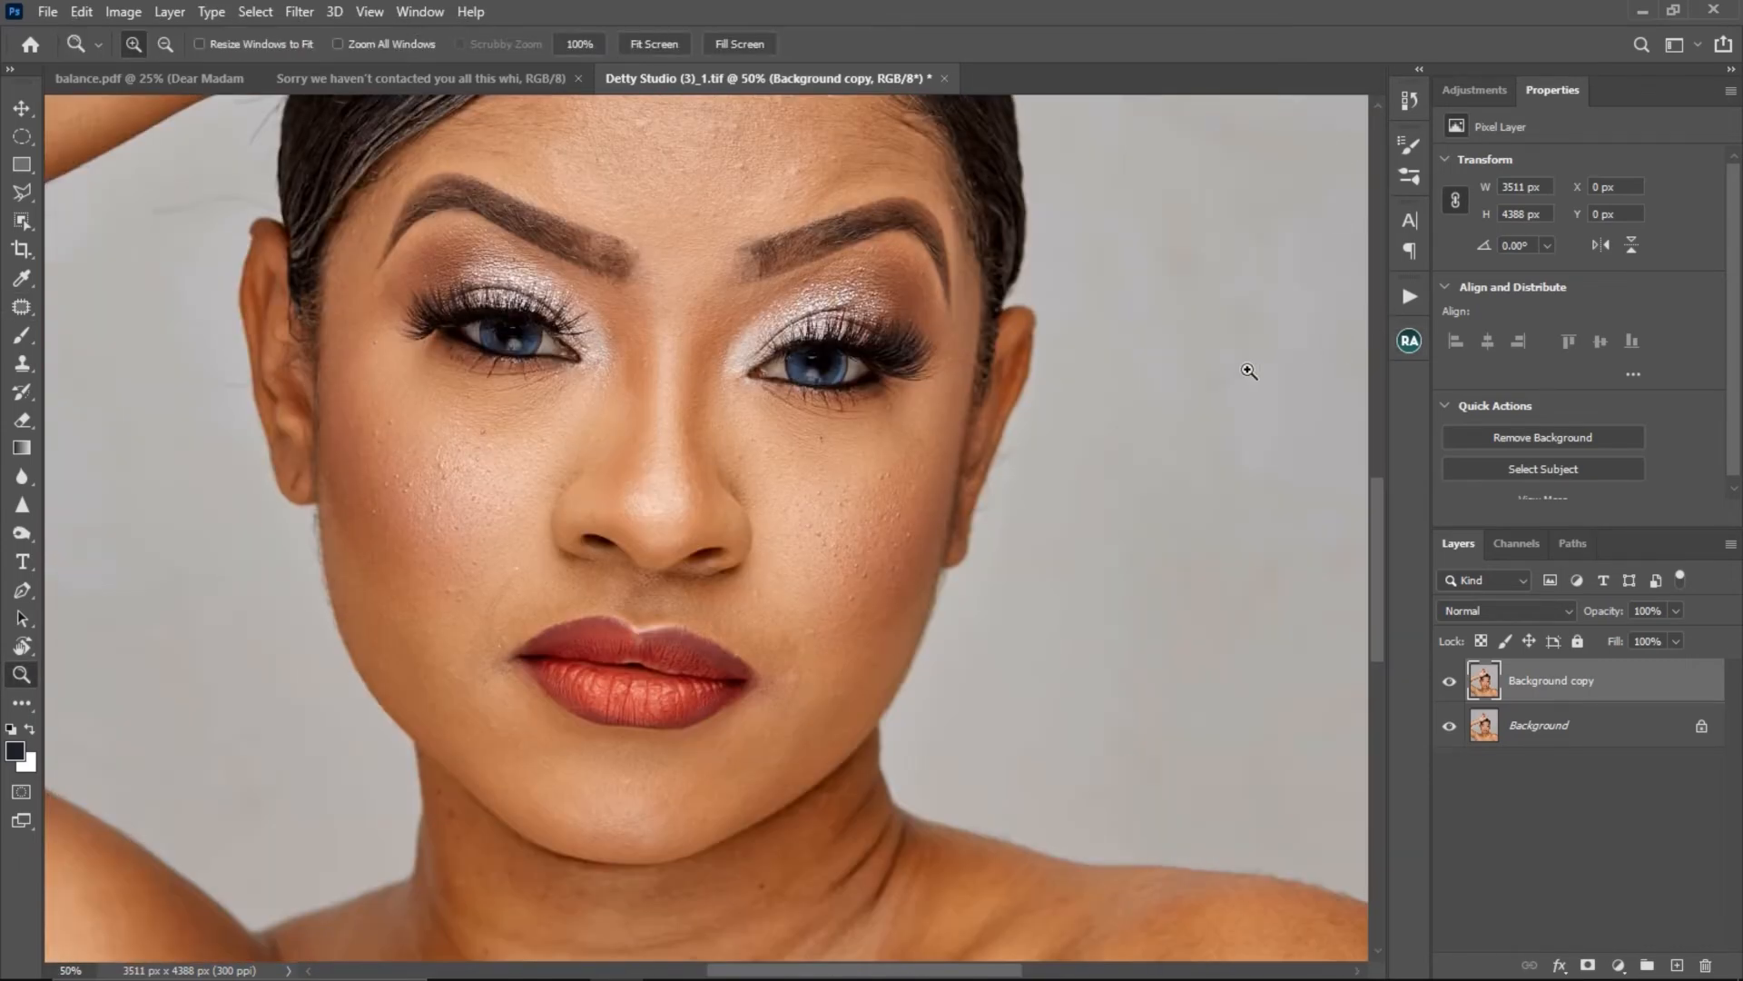
- Run the Beauty Retouch frequency separation via Gaussian Blur with a radius of 12 pixels
click(1409, 342)
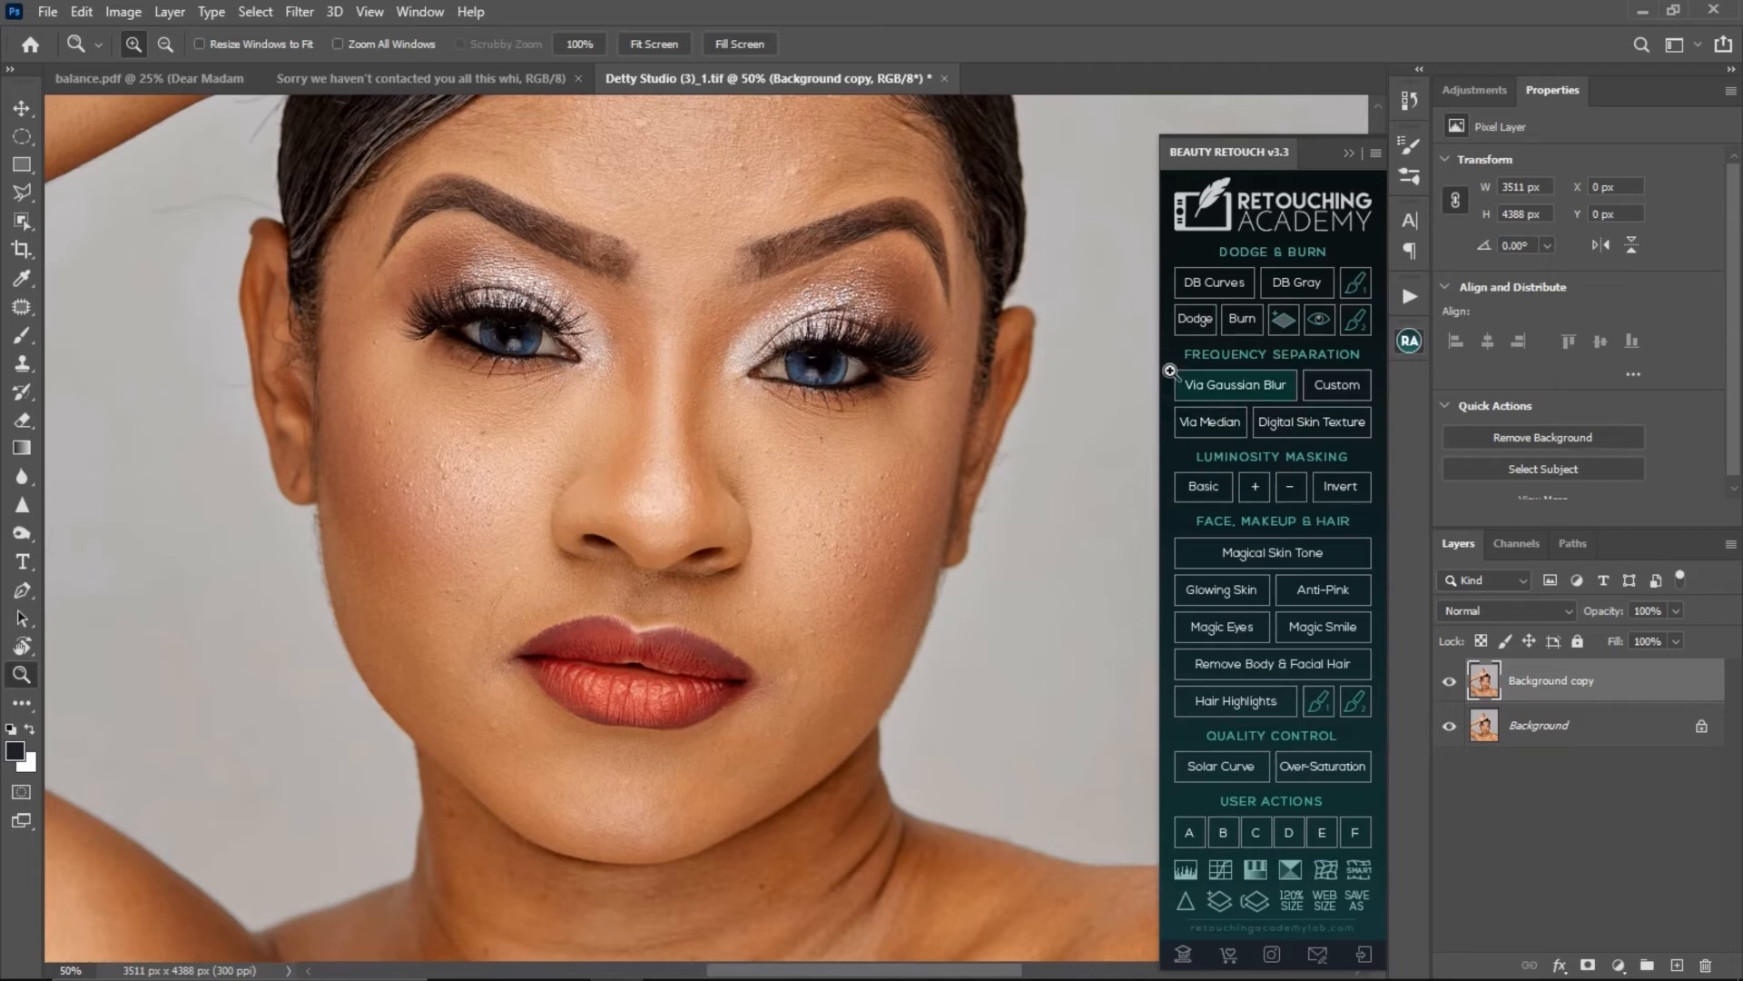
click(1403, 343)
click(1398, 343)
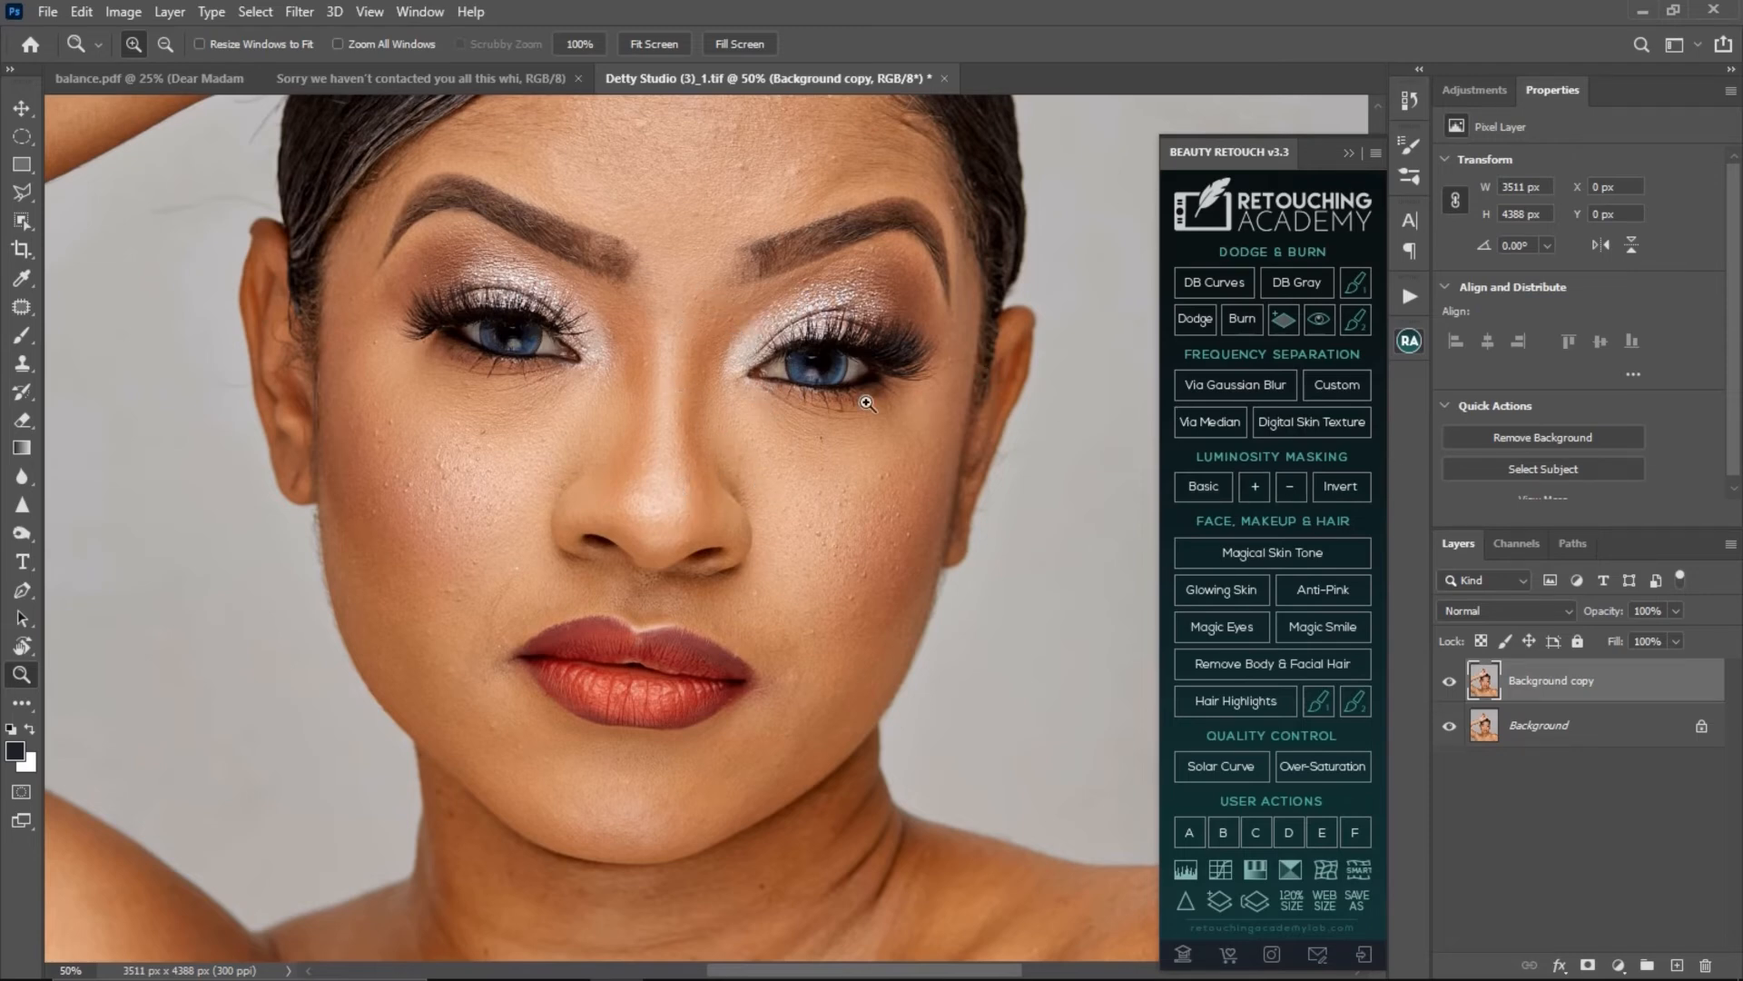
click(1177, 387)
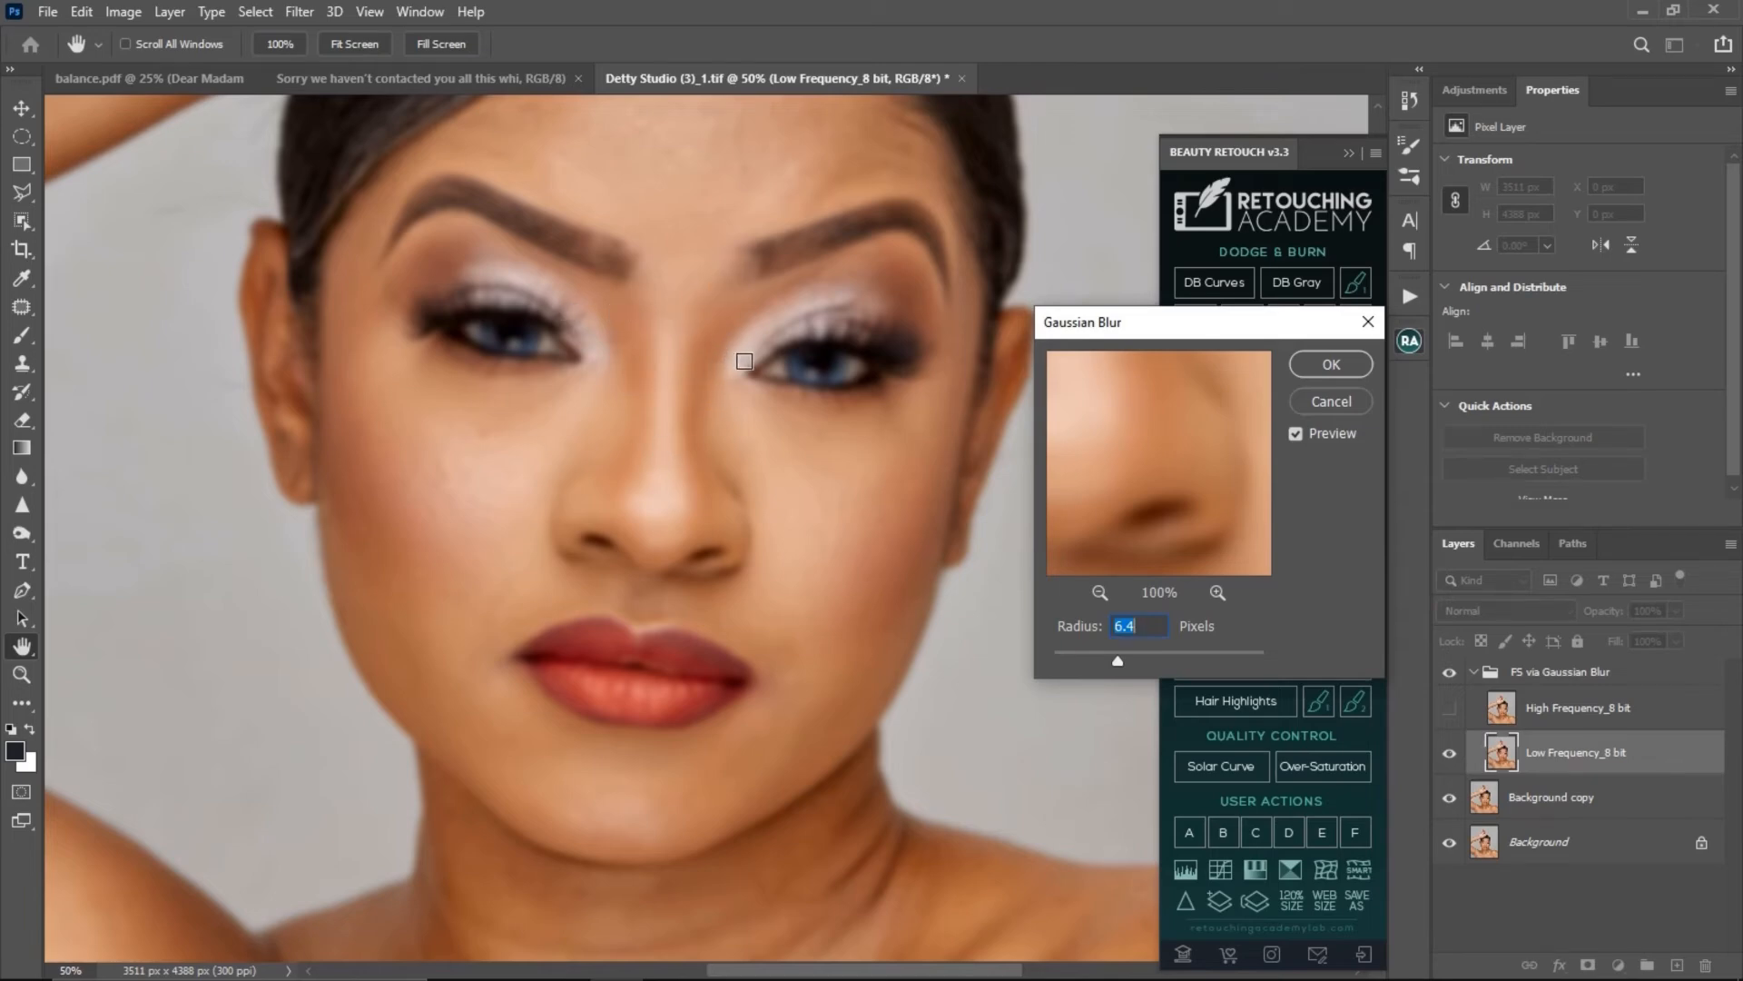
text(12)
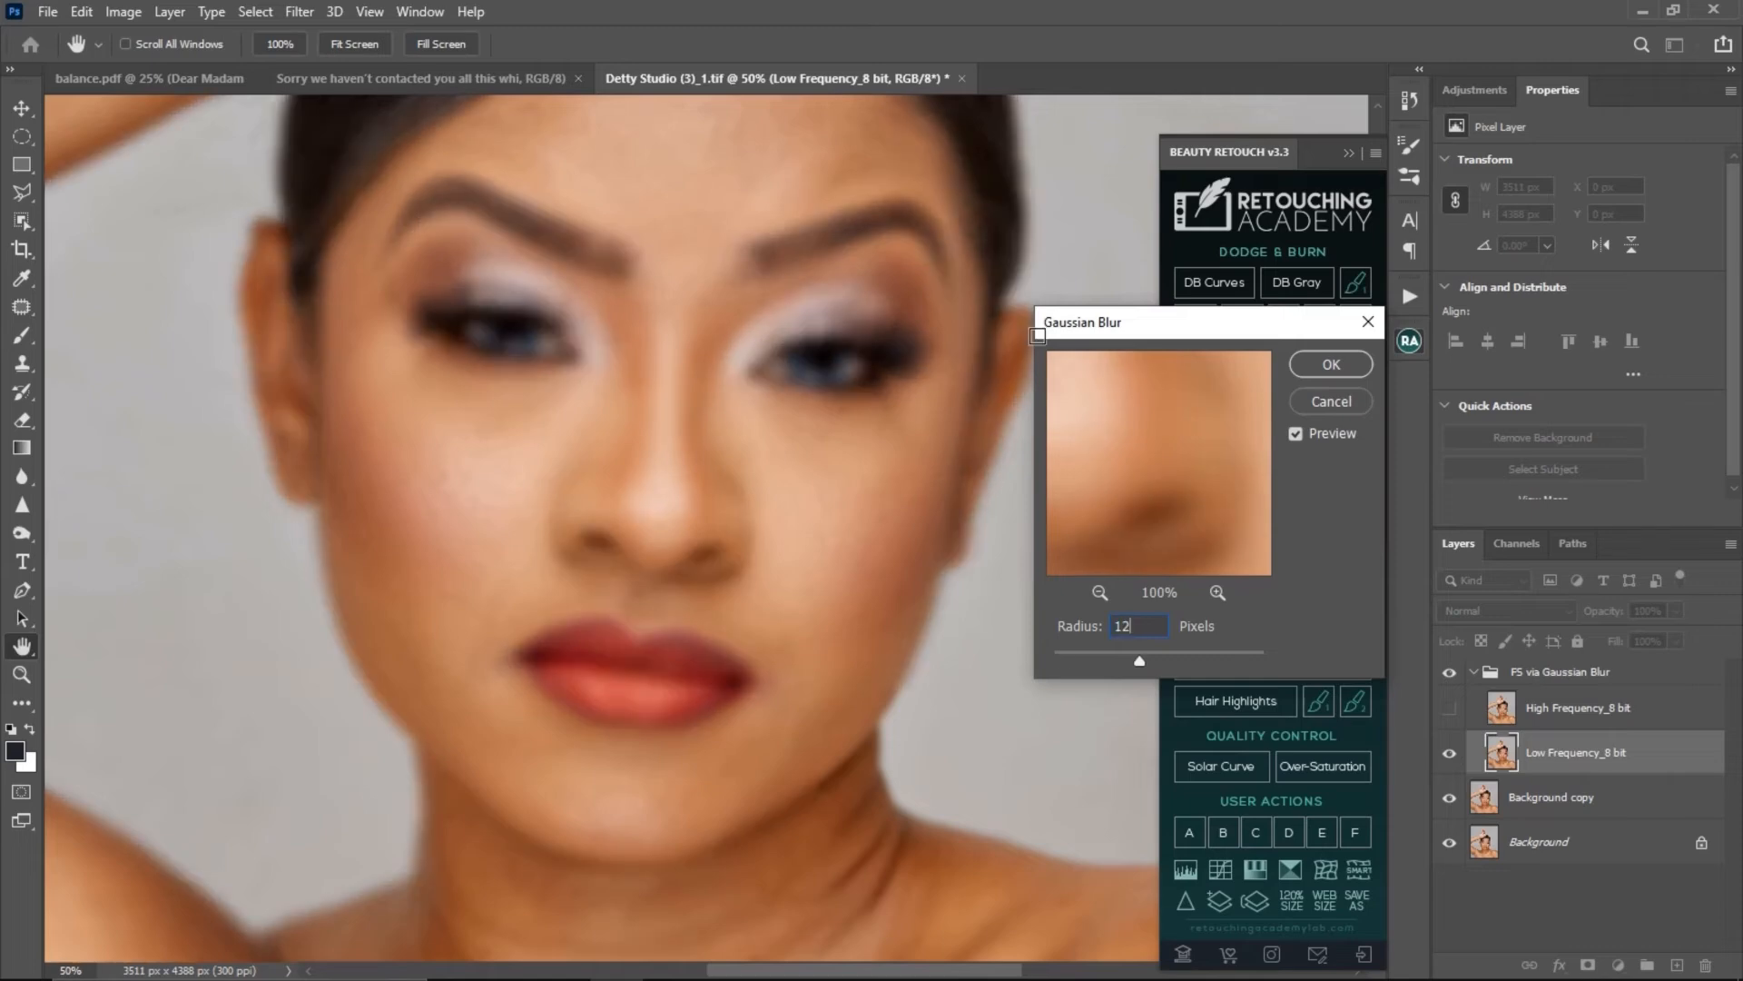
click(1339, 360)
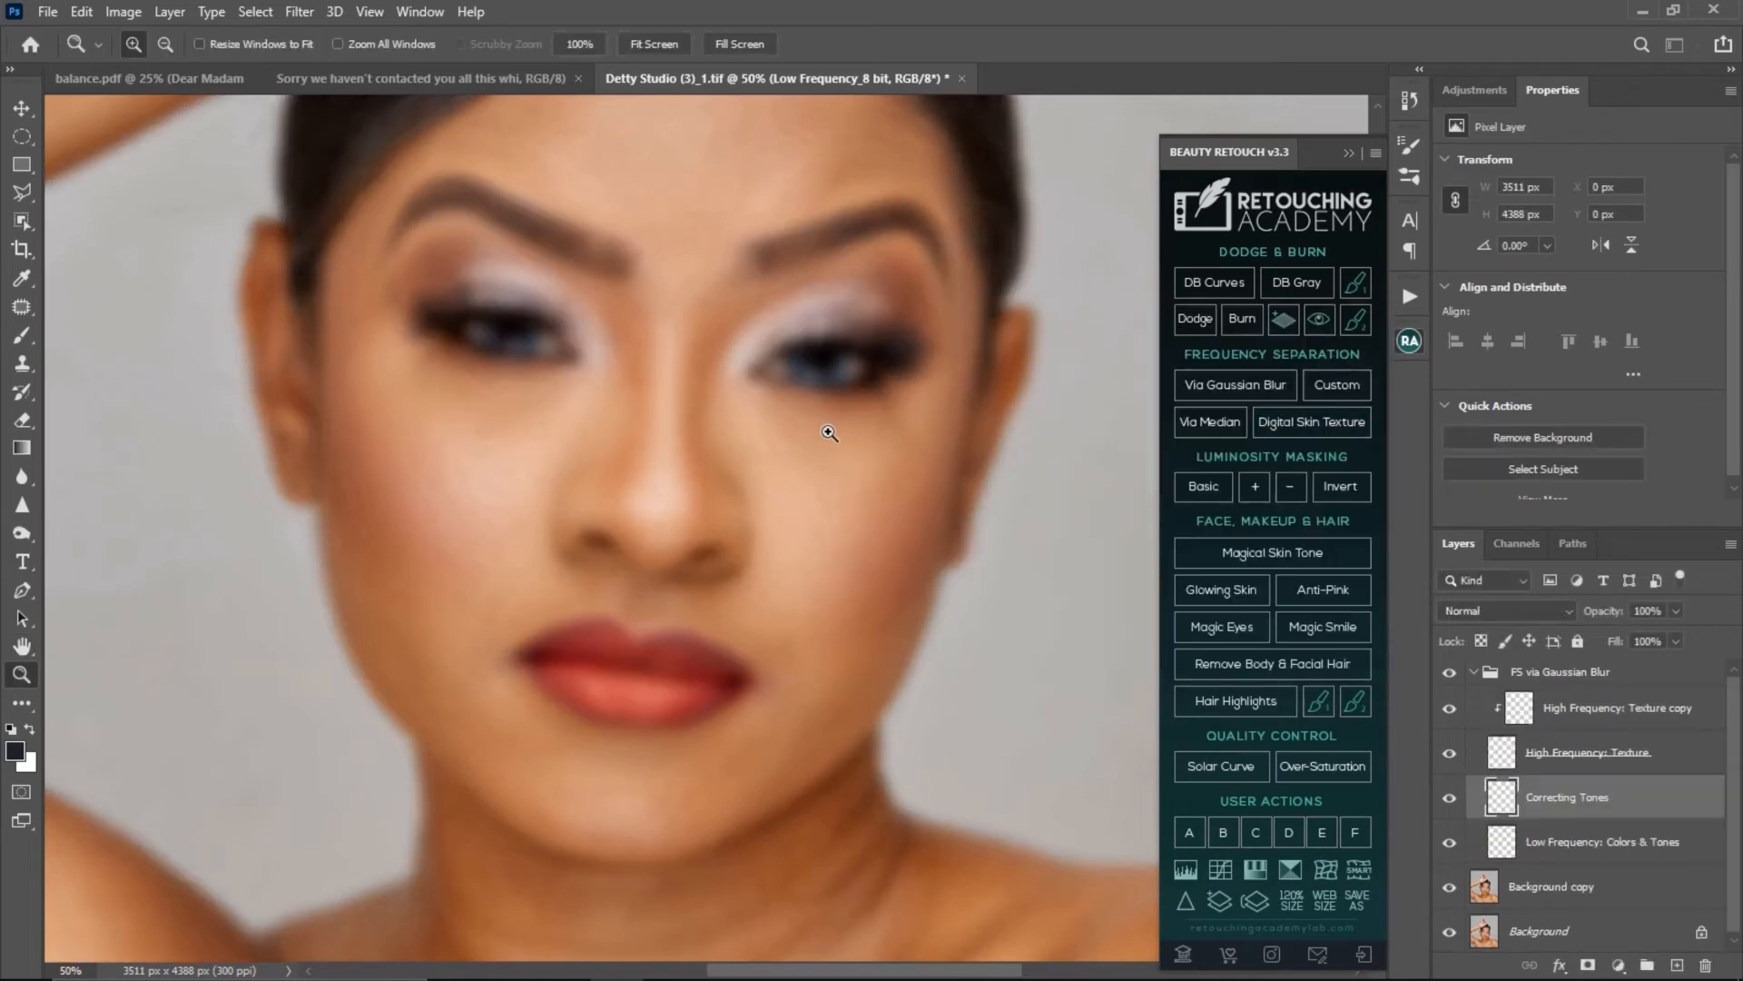
- Examine the cheek texture and skin tones closely after the frequency separation
click(842, 511)
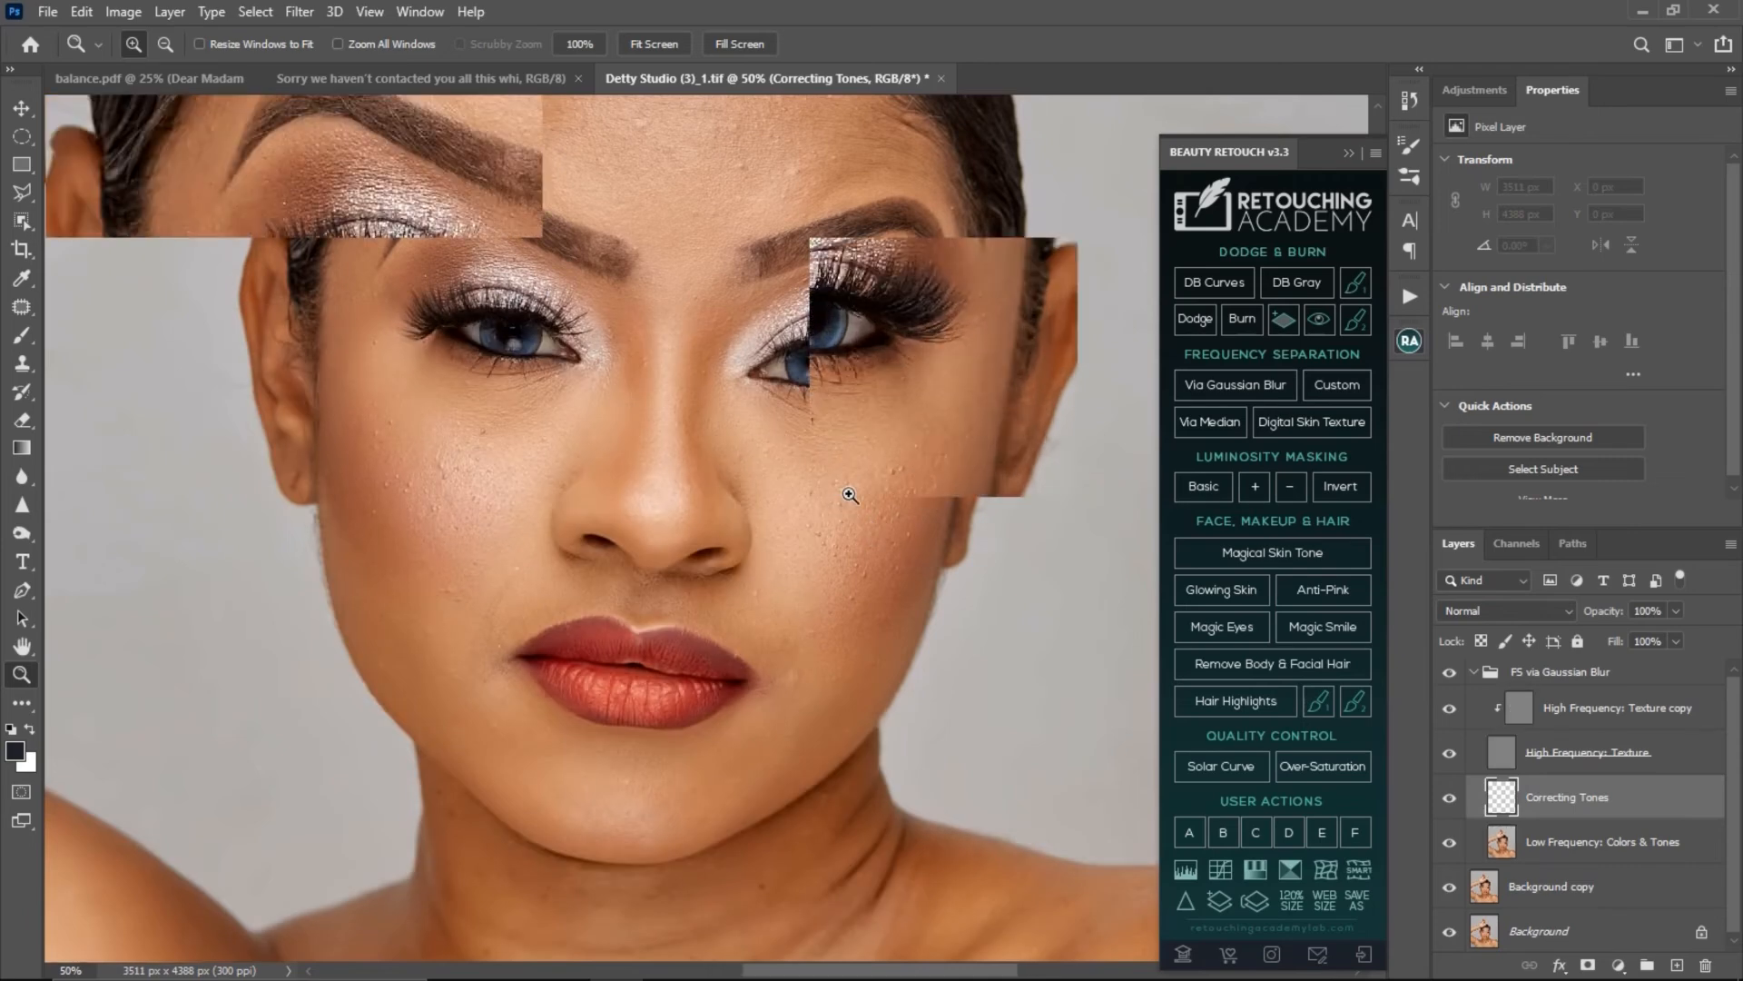
drag(848, 439, 454, 378)
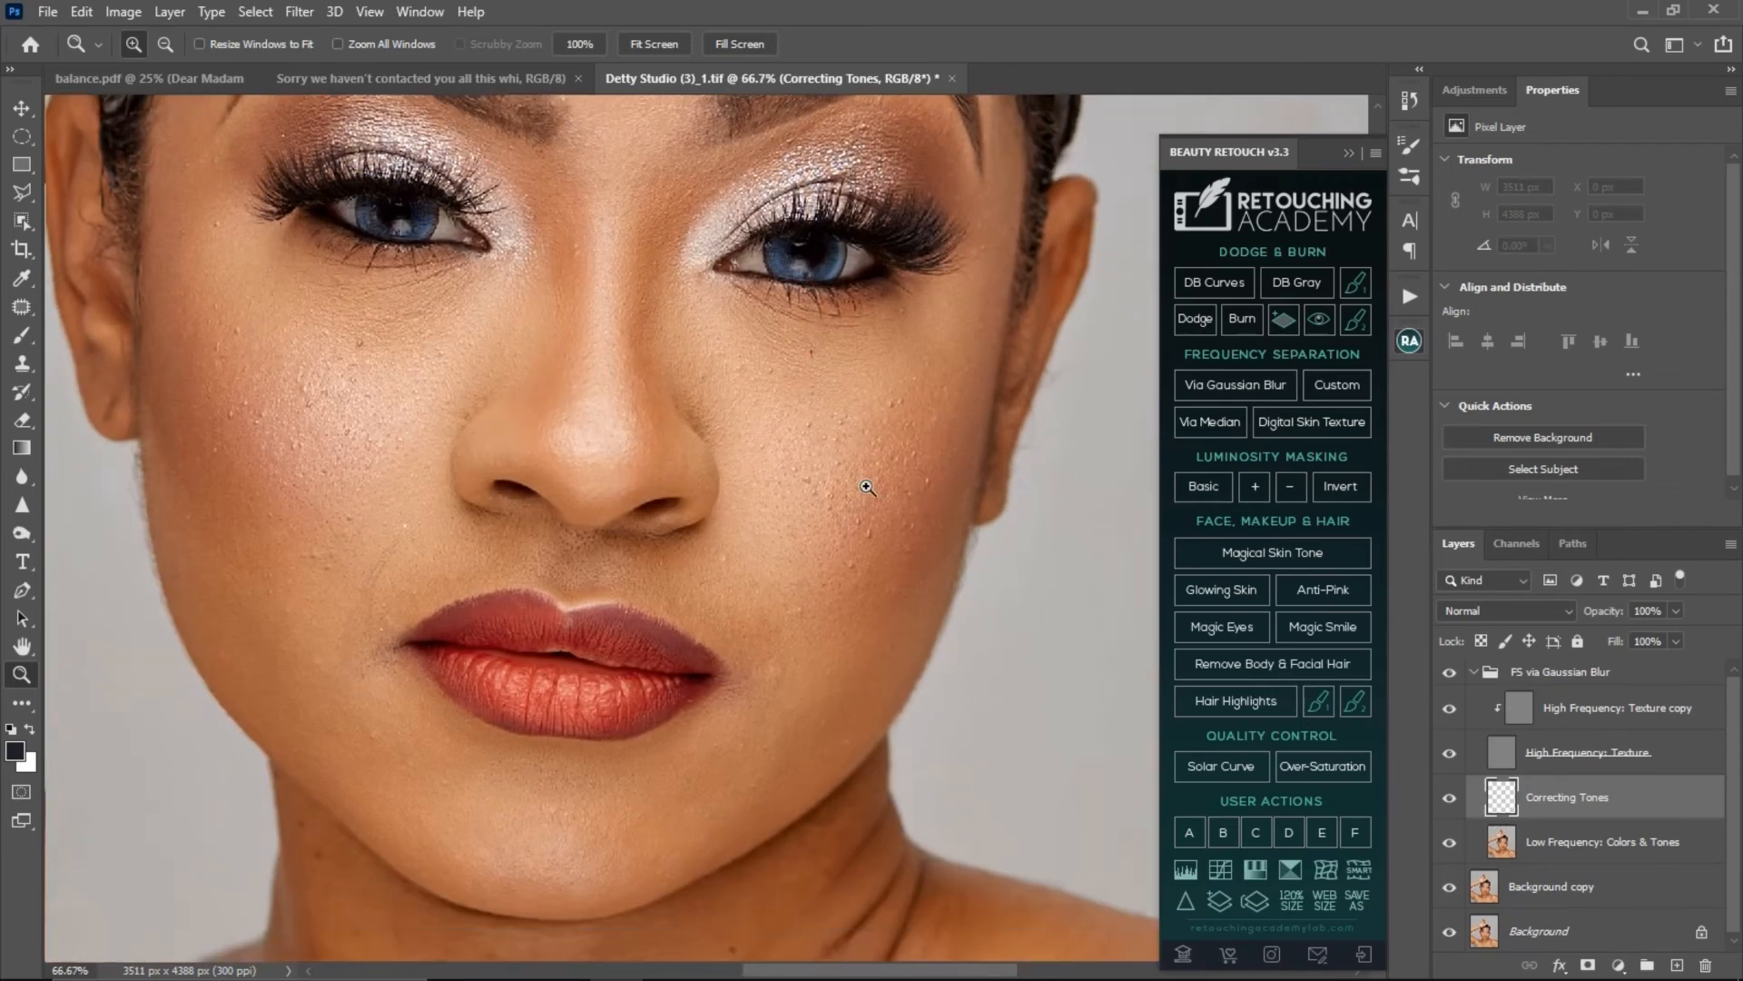
click(719, 401)
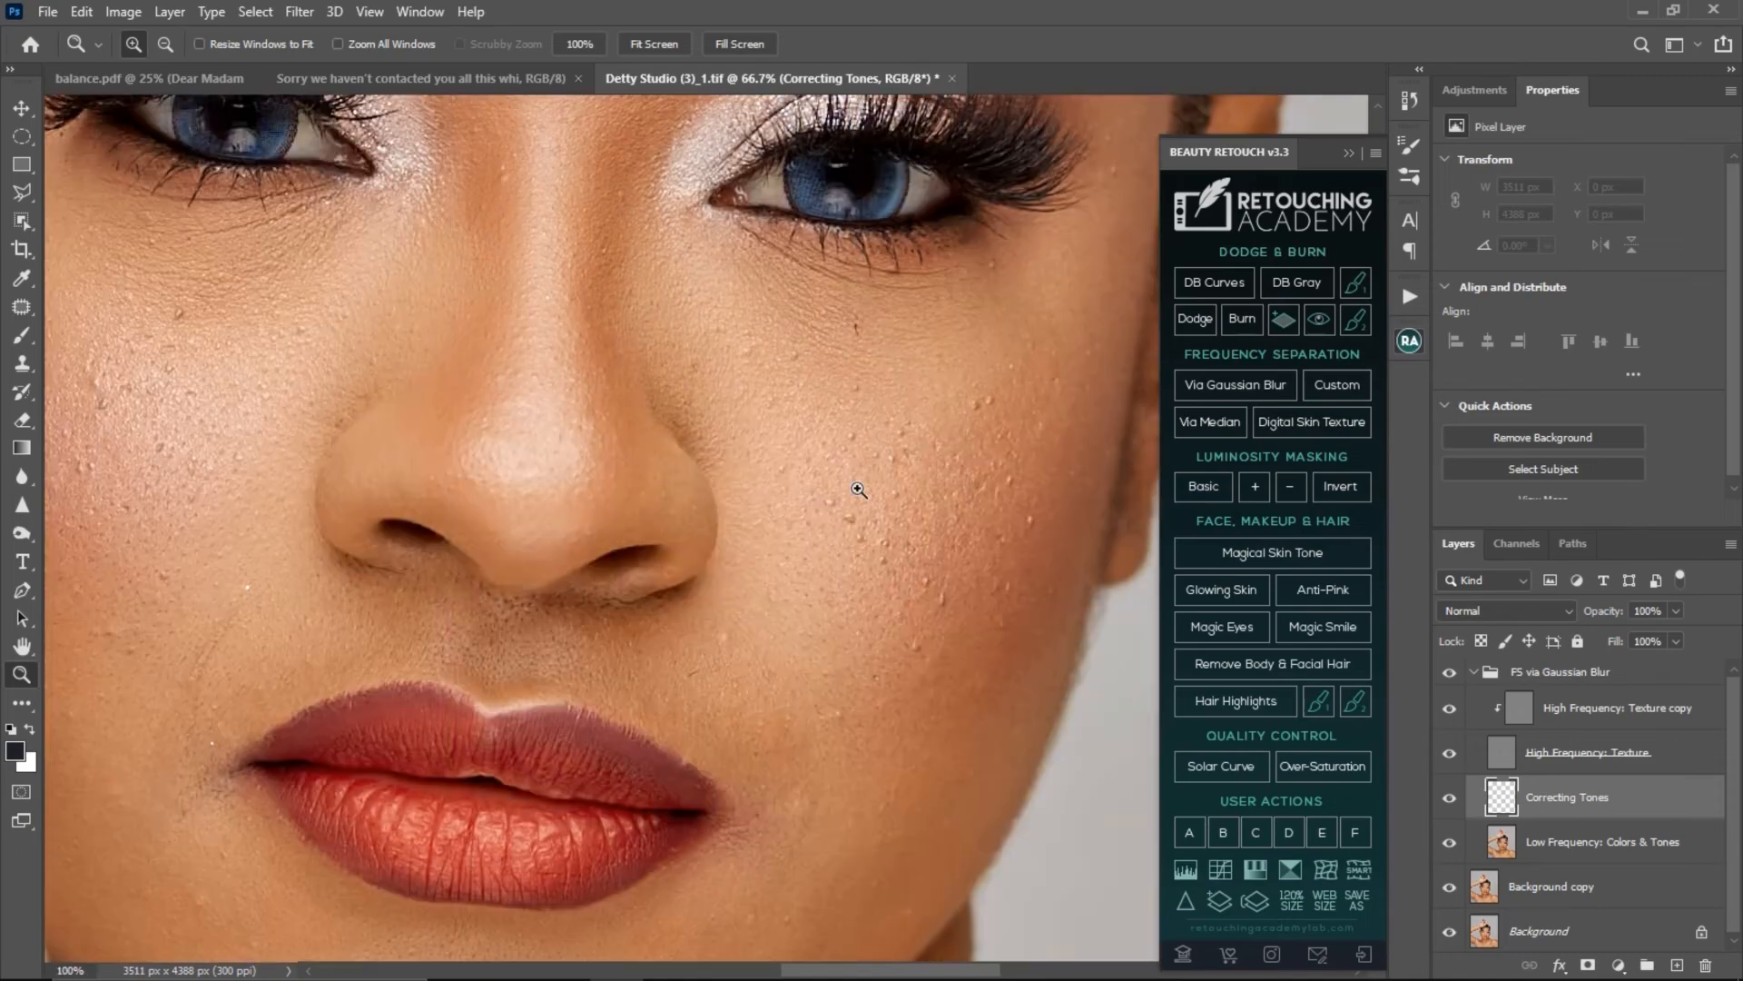
click(857, 486)
alt+click(740, 499)
alt+click(706, 454)
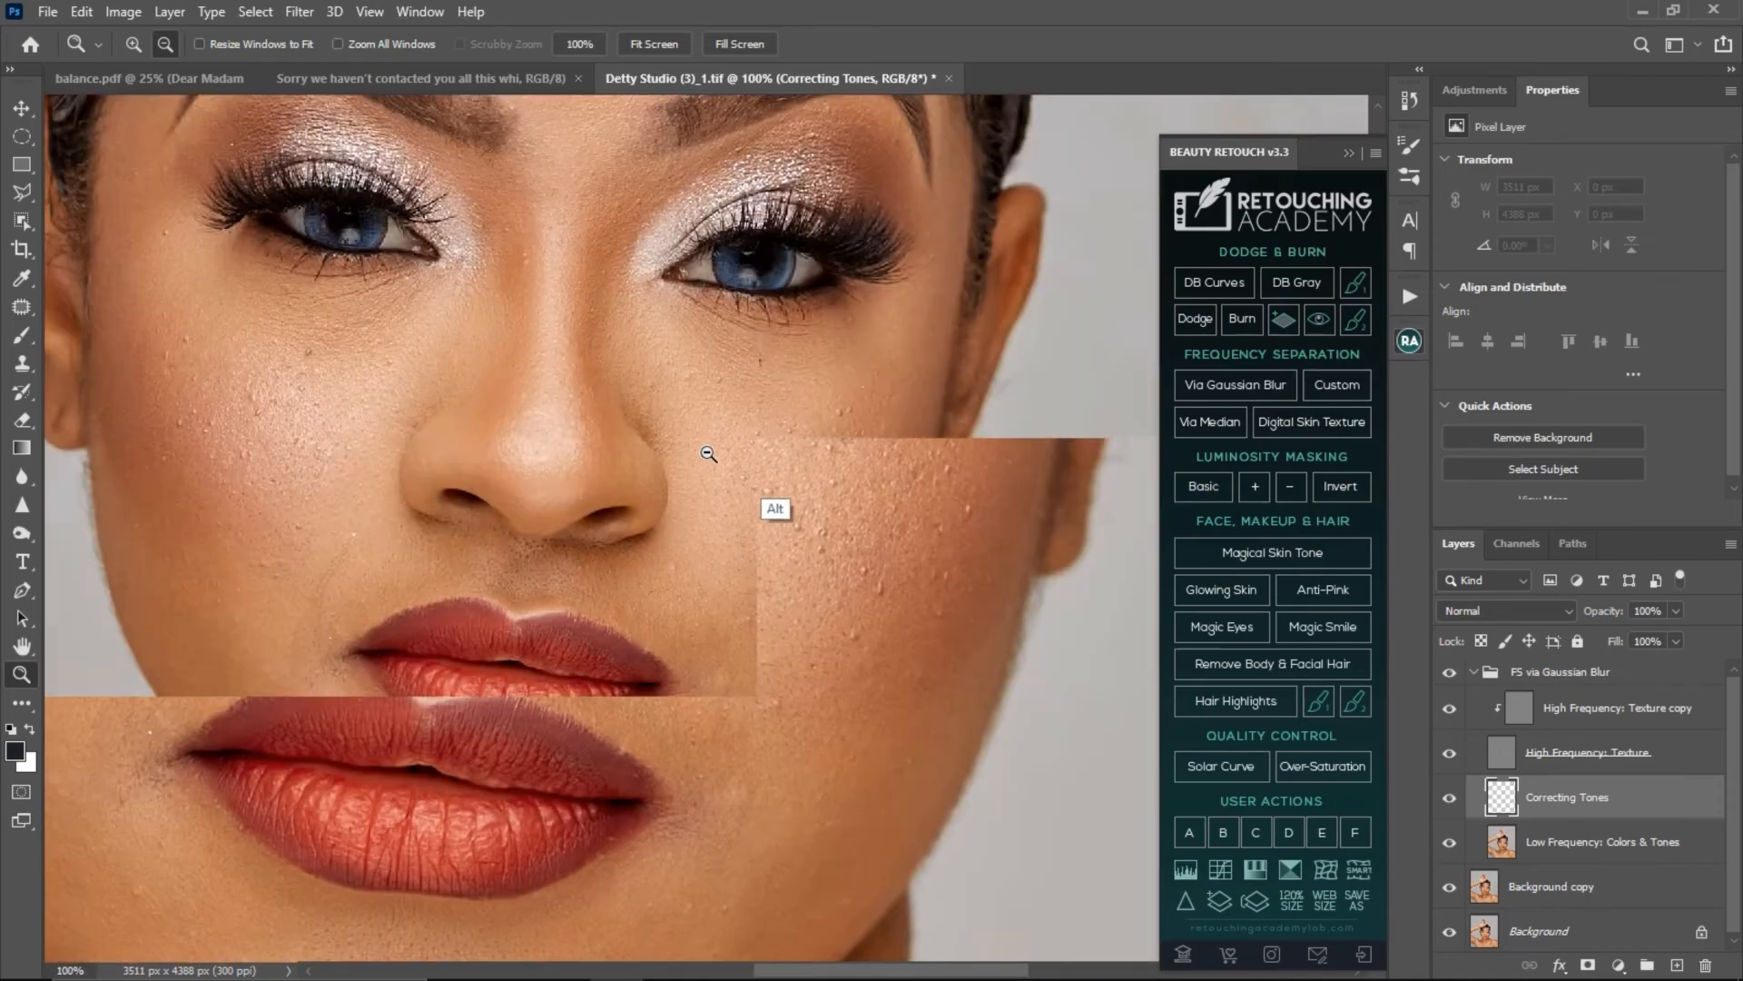
alt+click(617, 468)
click(656, 499)
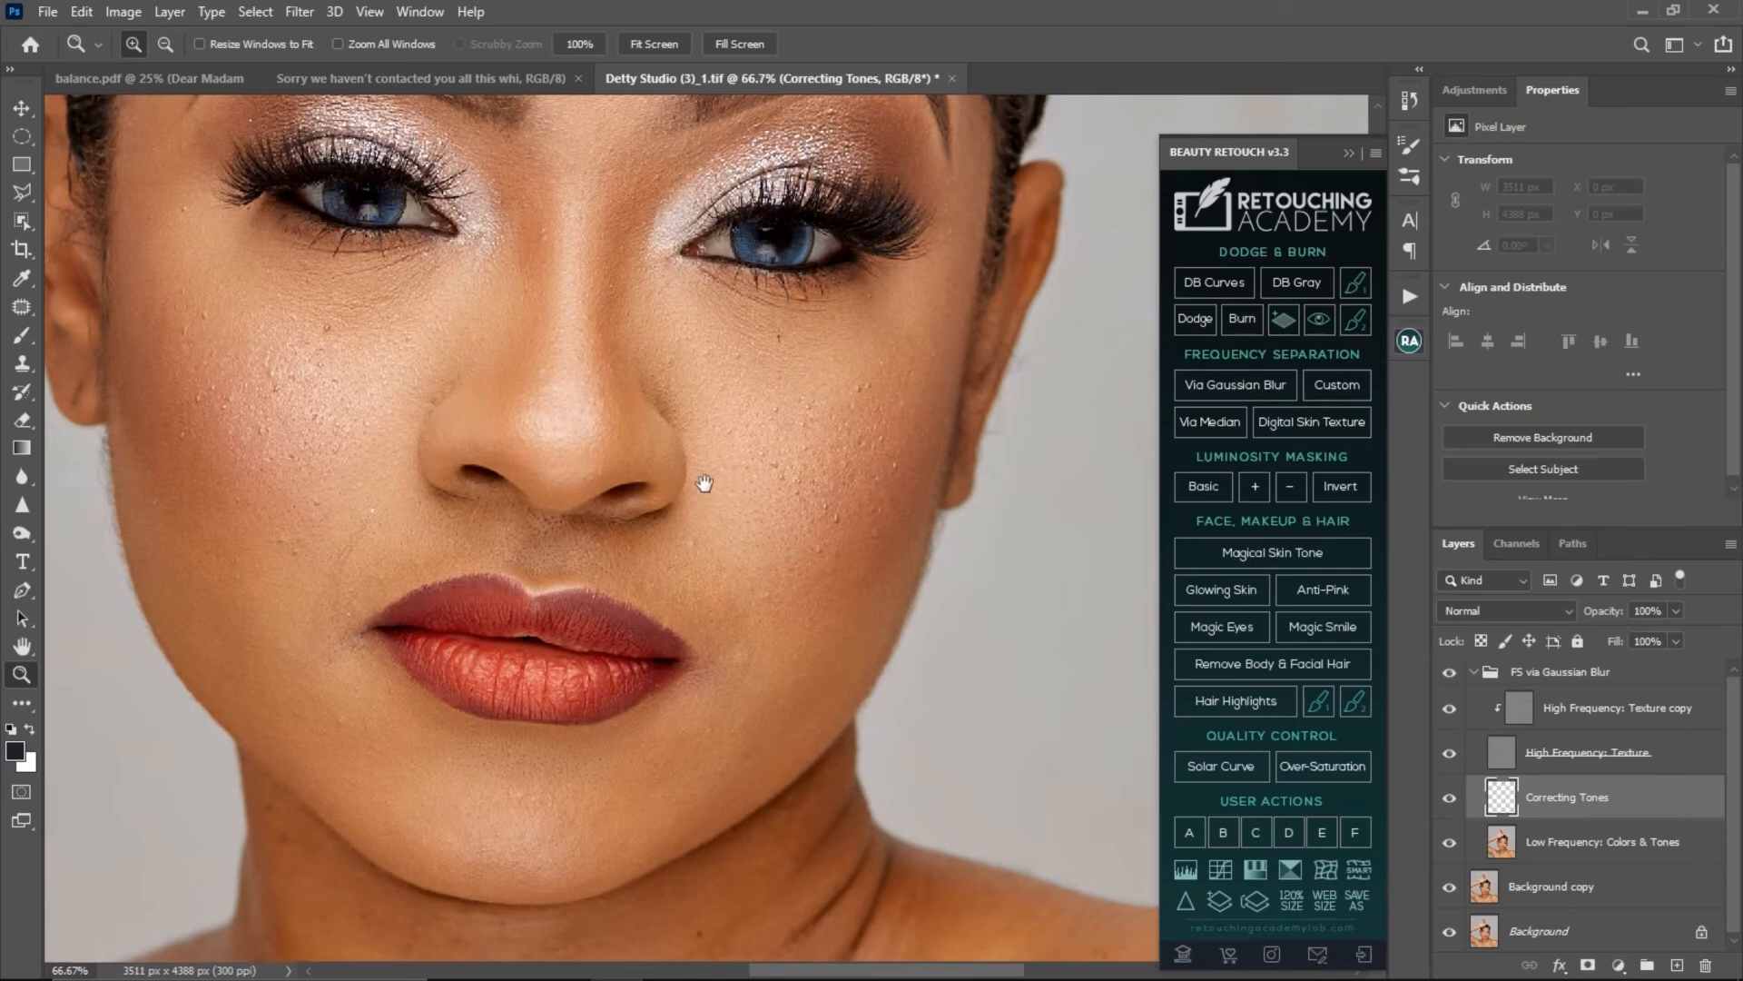
drag(705, 483, 723, 513)
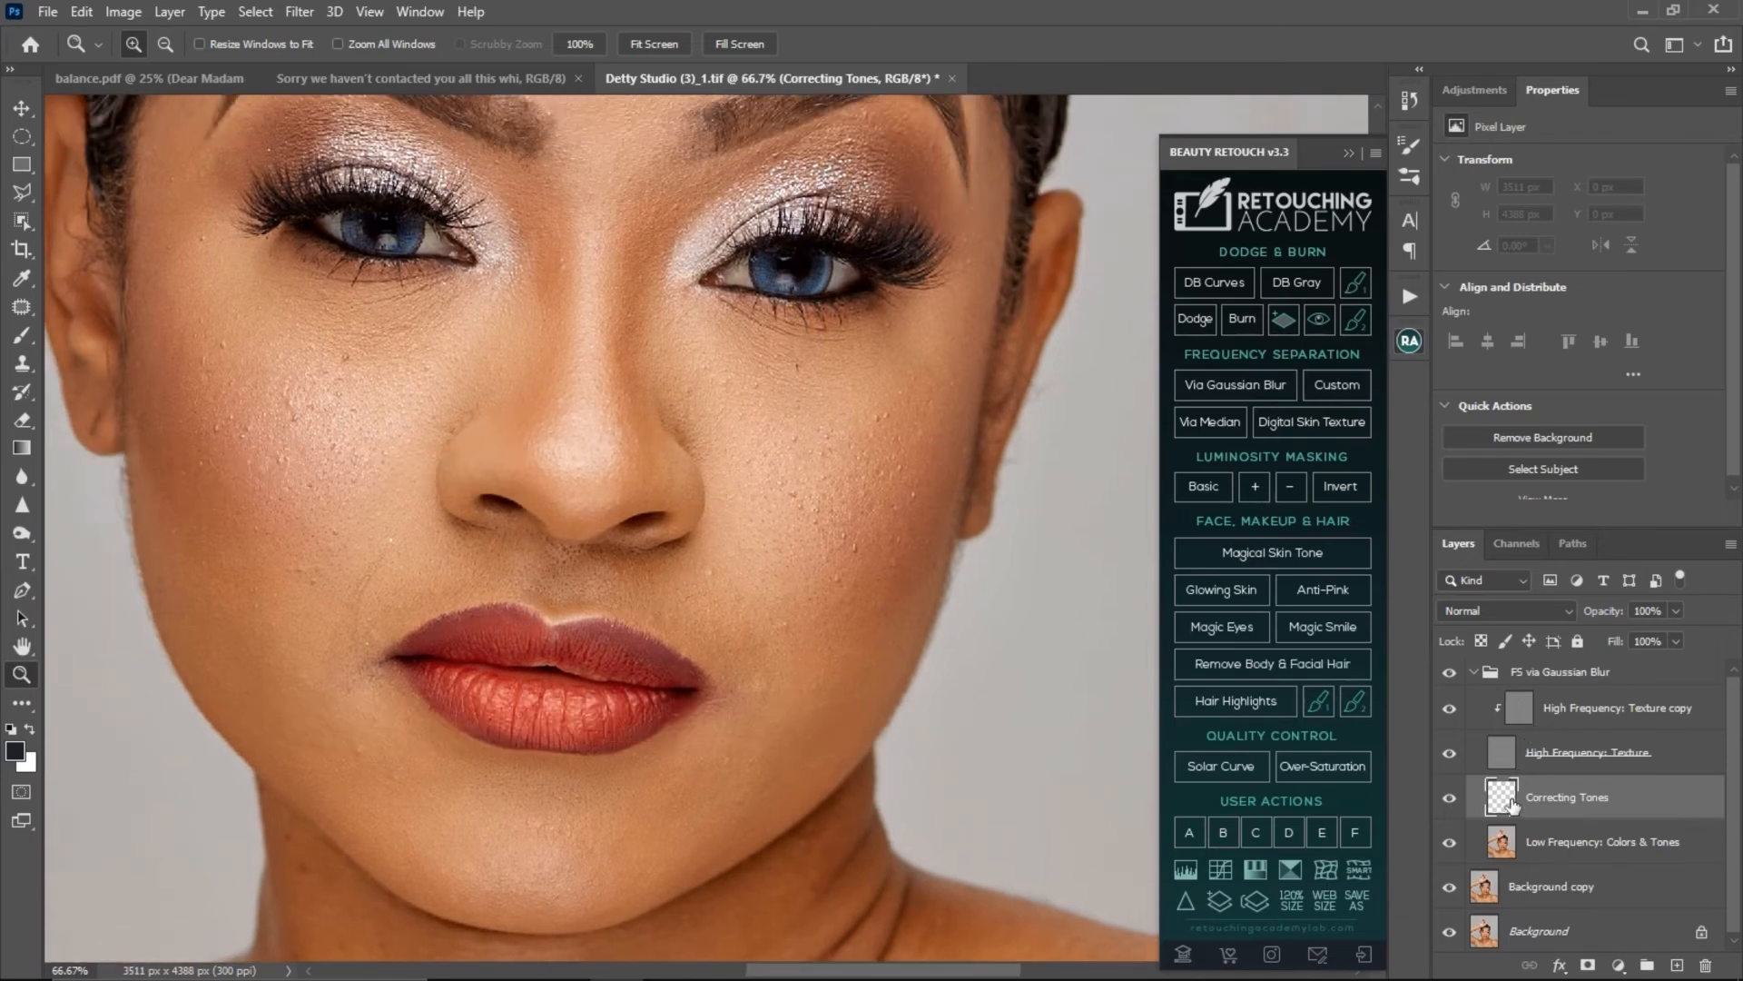
- Select the High Frequency: Texture copy layer in the FS via Gaussian Blur group for retouching
click(1518, 843)
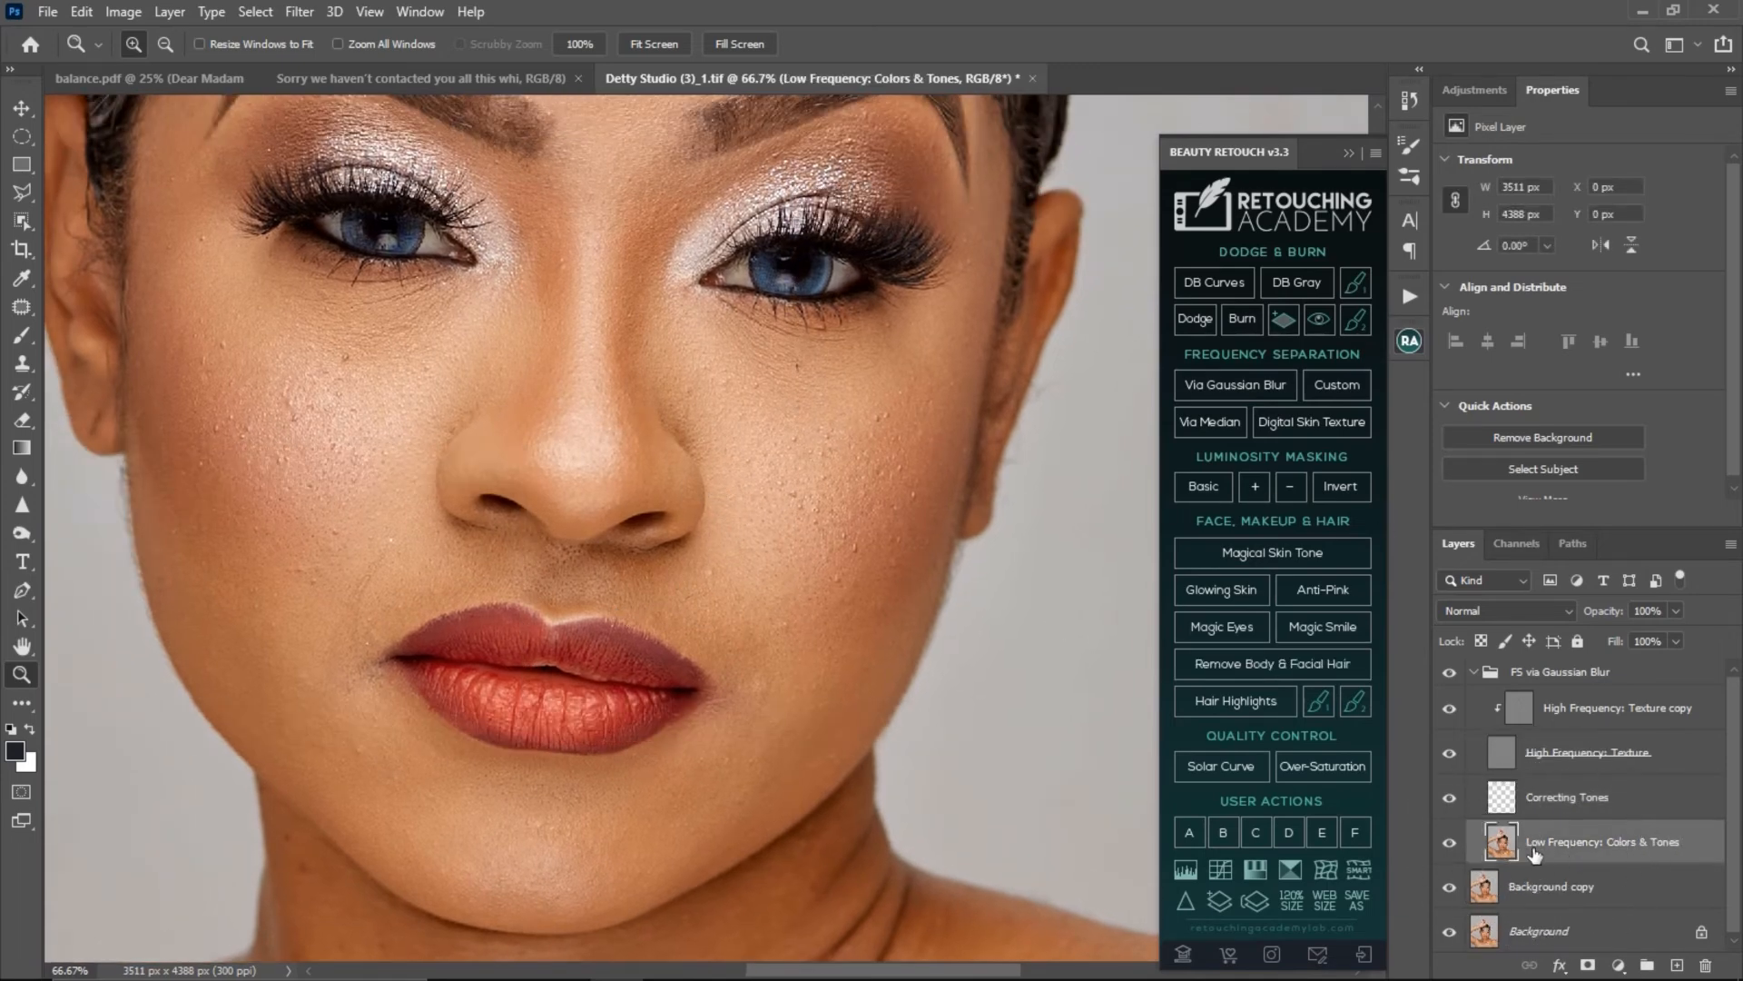
click(1518, 713)
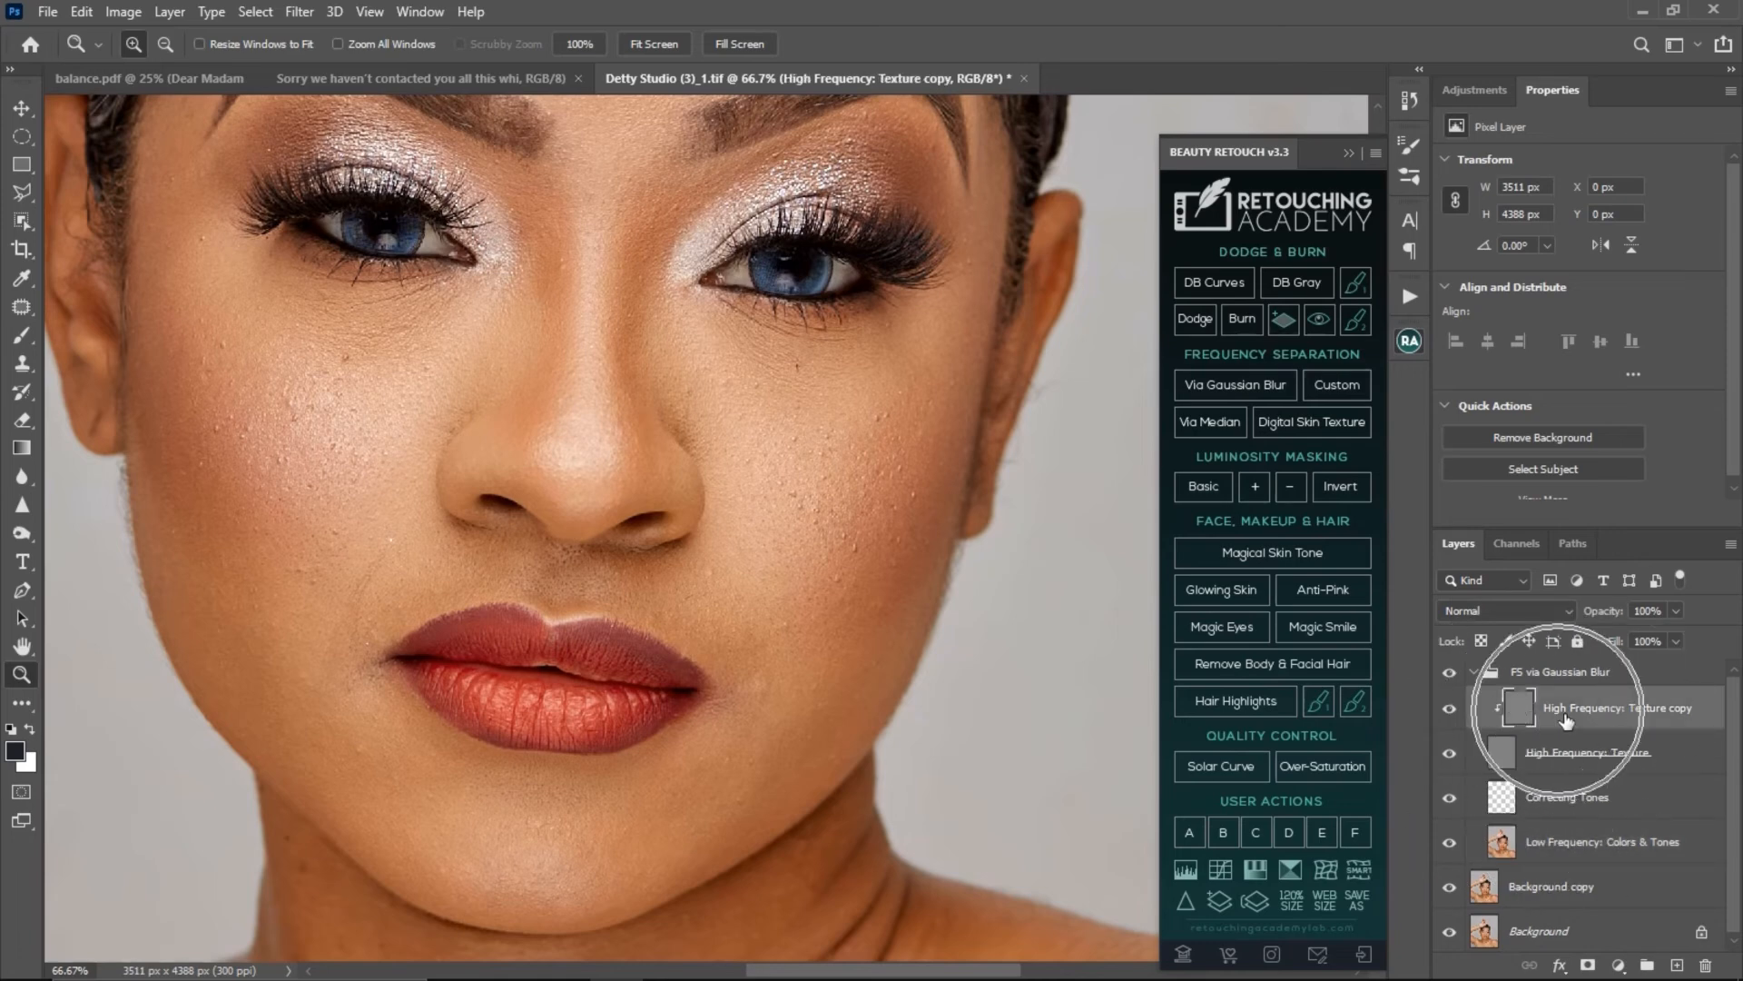
click(1525, 715)
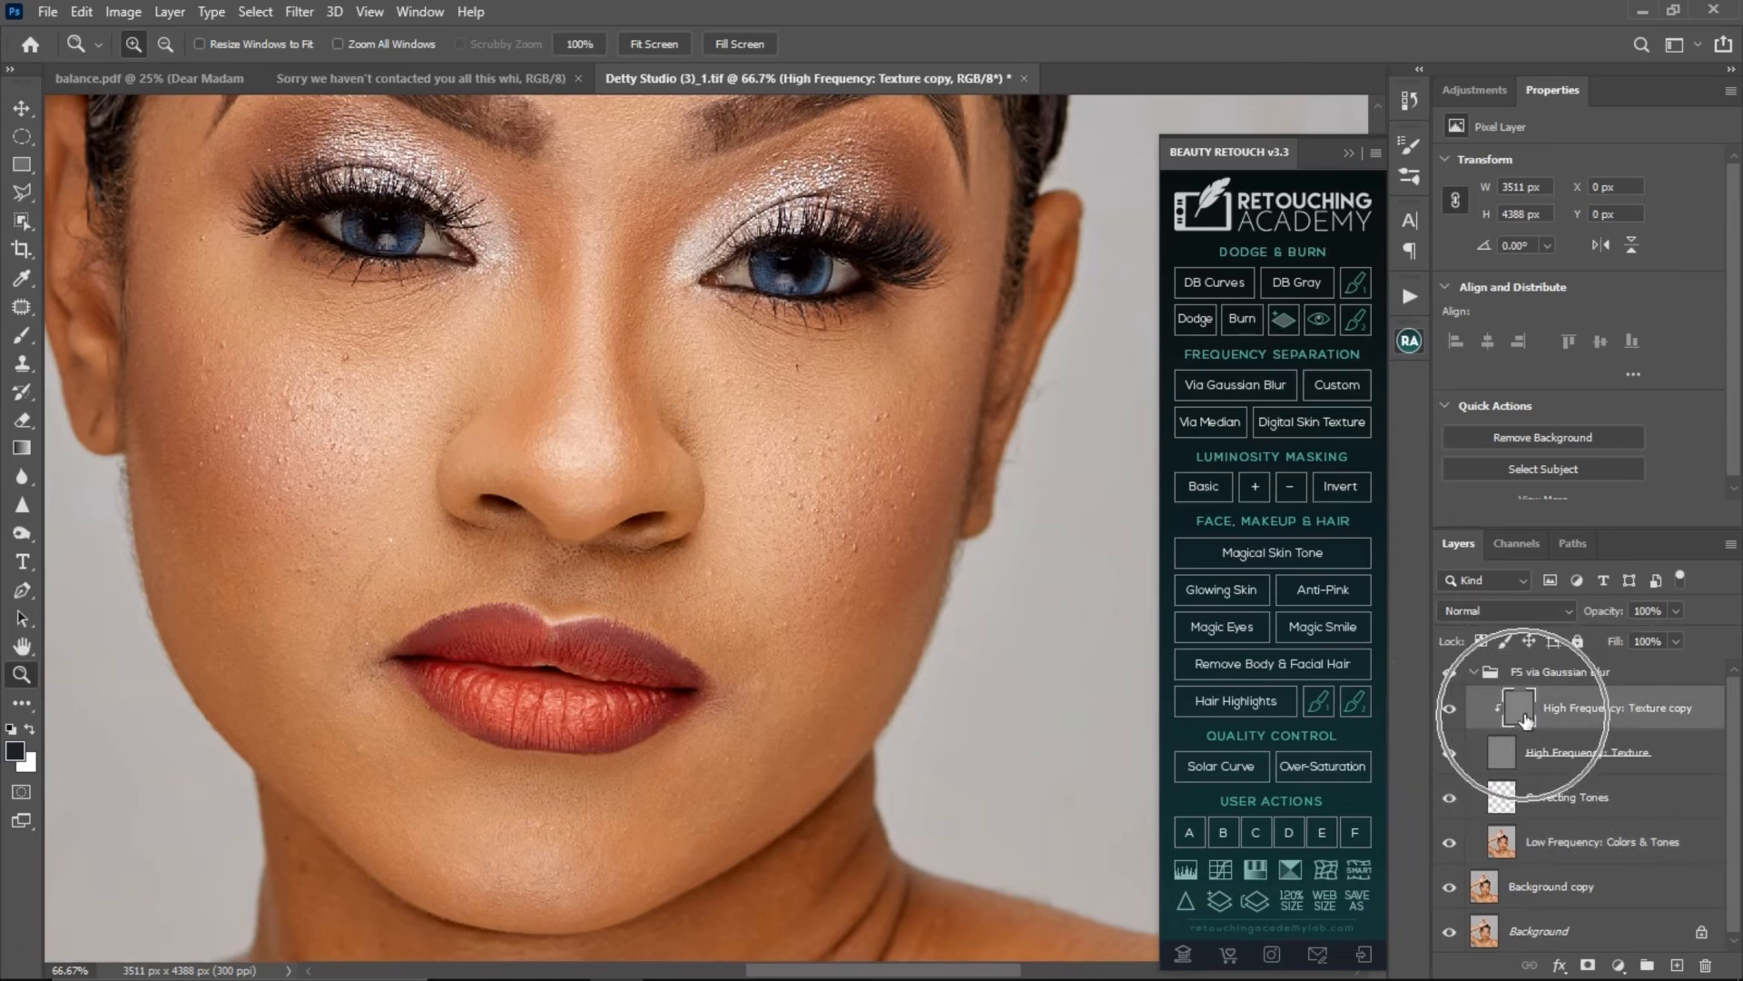
click(1542, 713)
click(1527, 710)
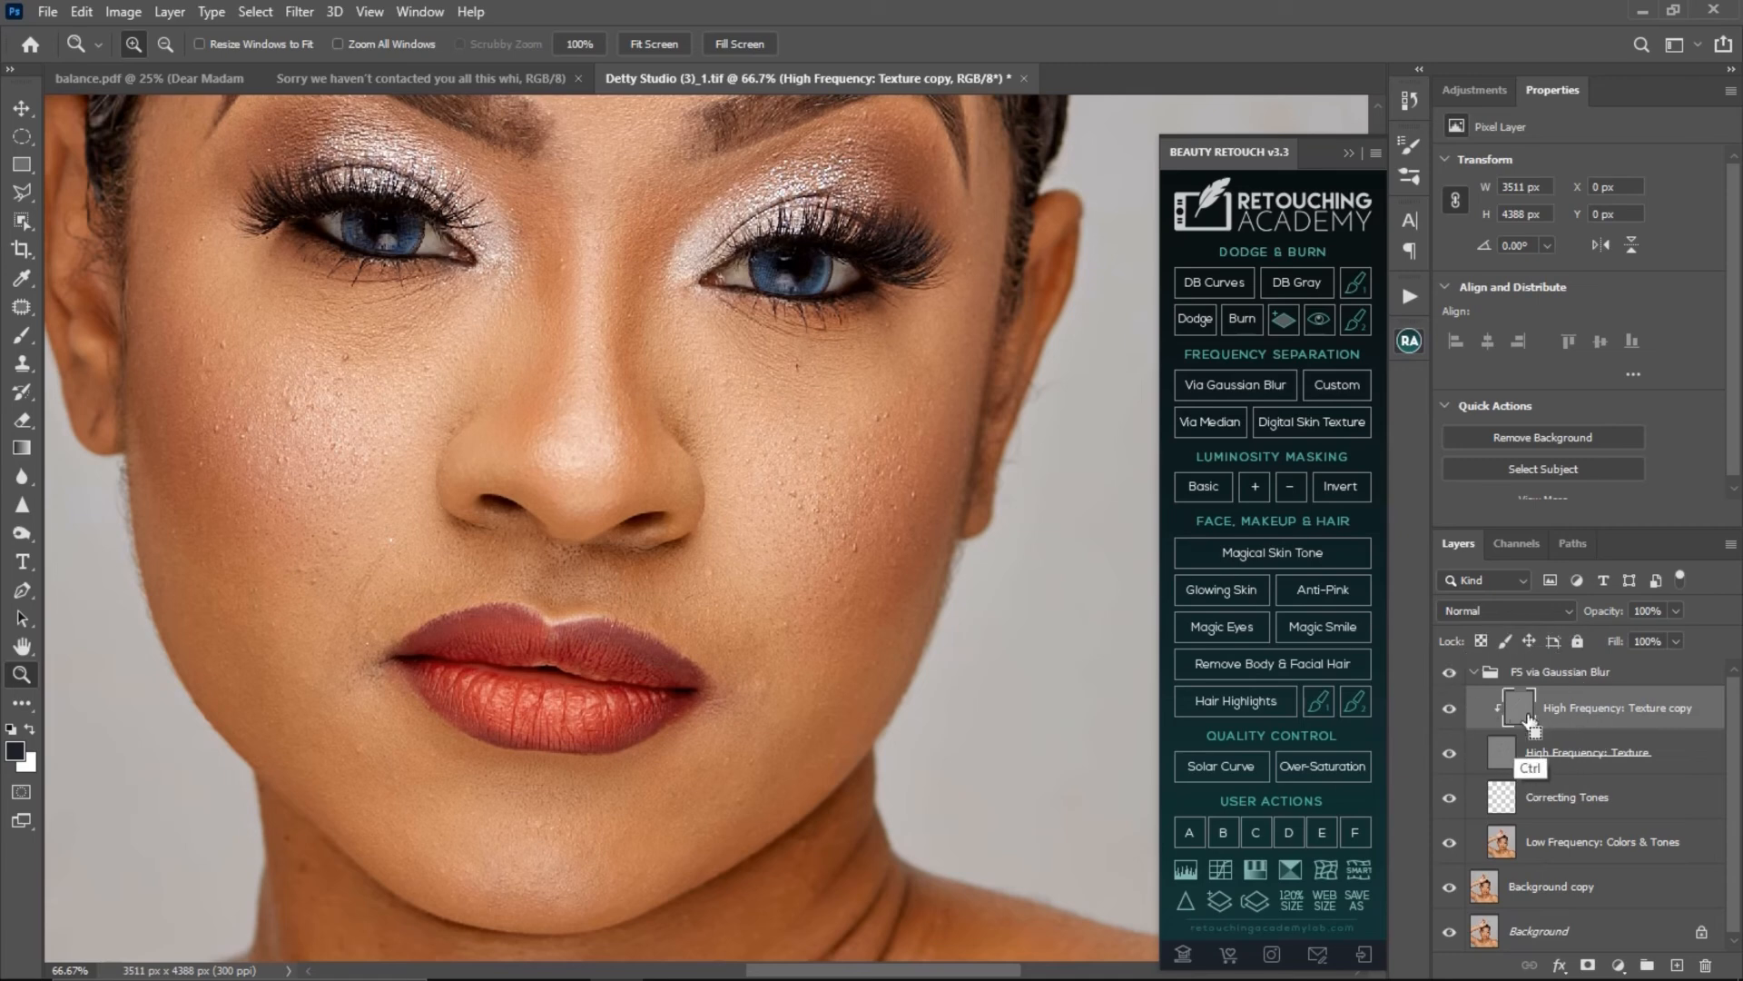
key(ctrl)
- Choose the Clone Stamp tool and set it to sample the Current Layer only
click(30, 336)
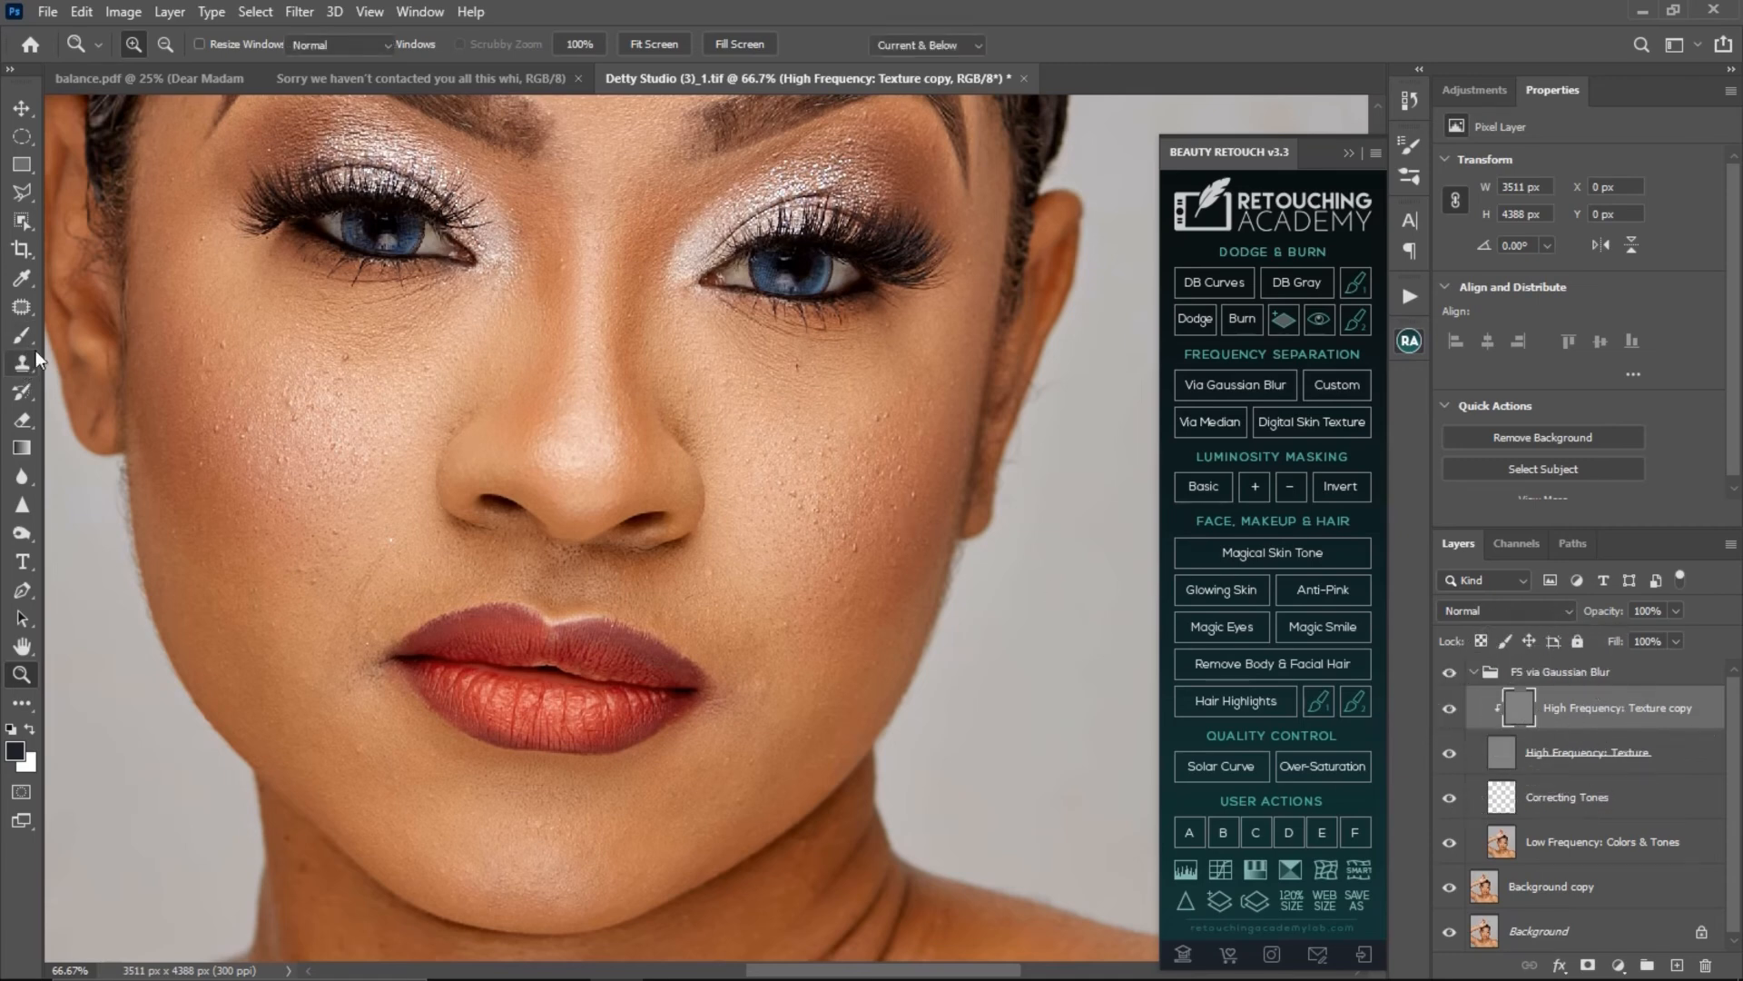
click(22, 307)
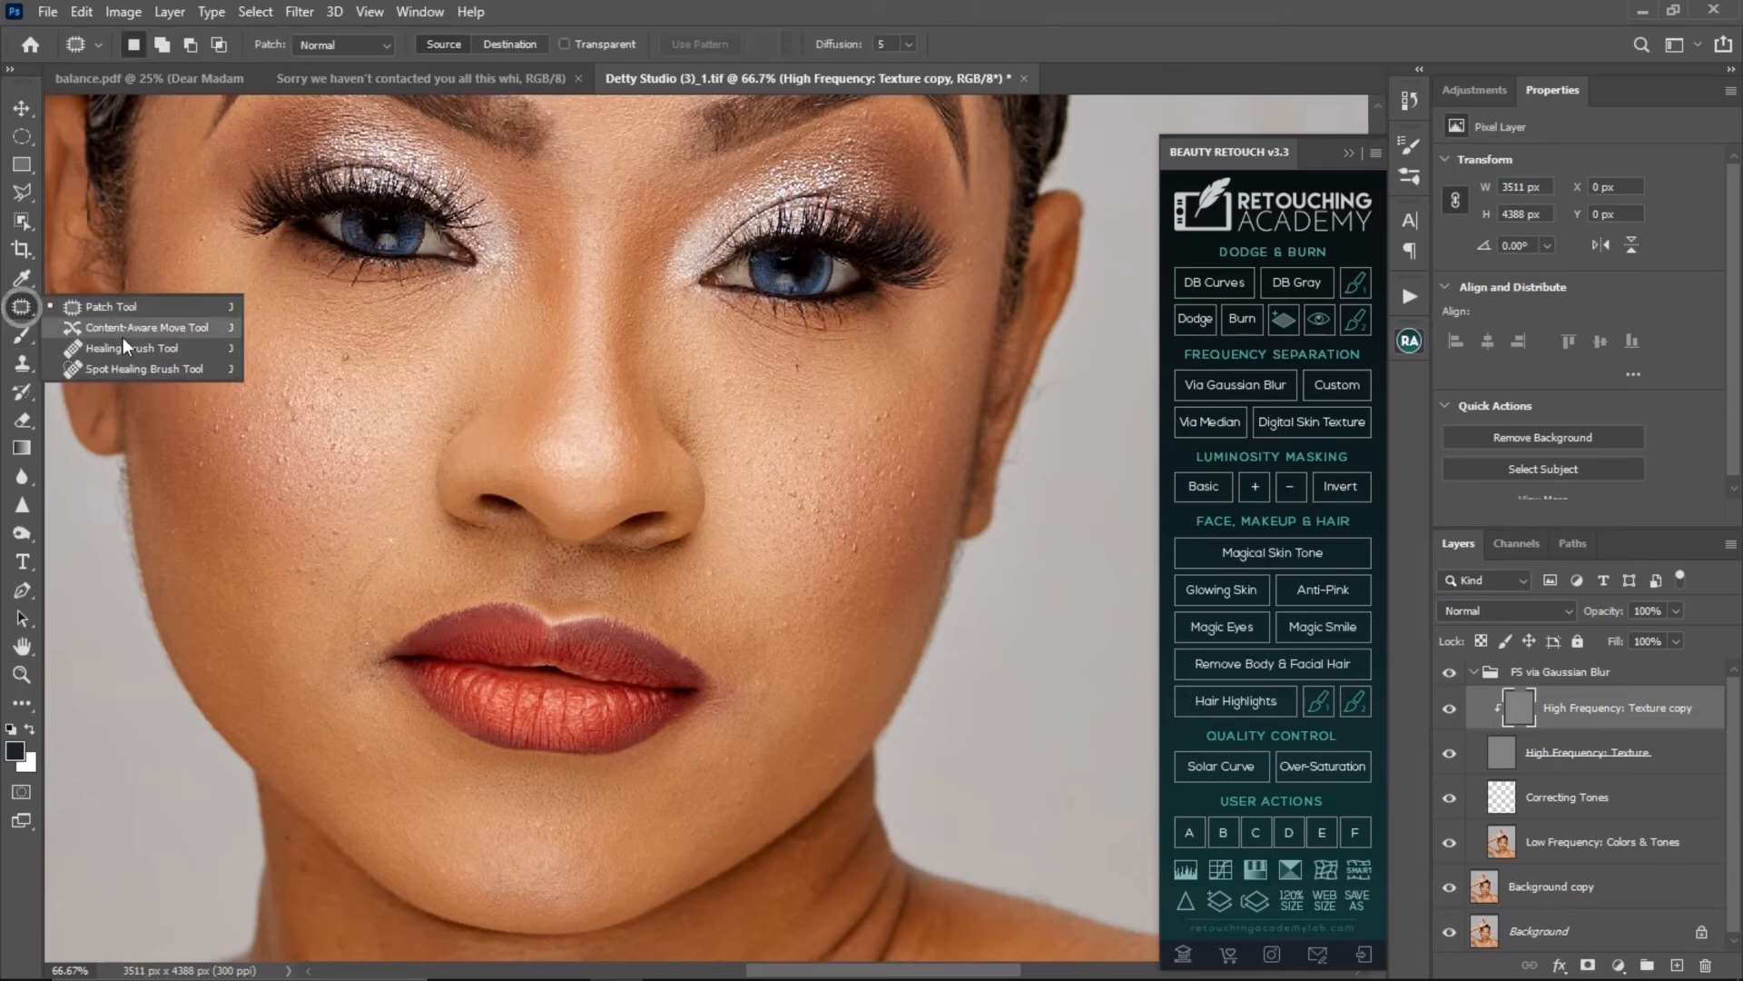
click(21, 363)
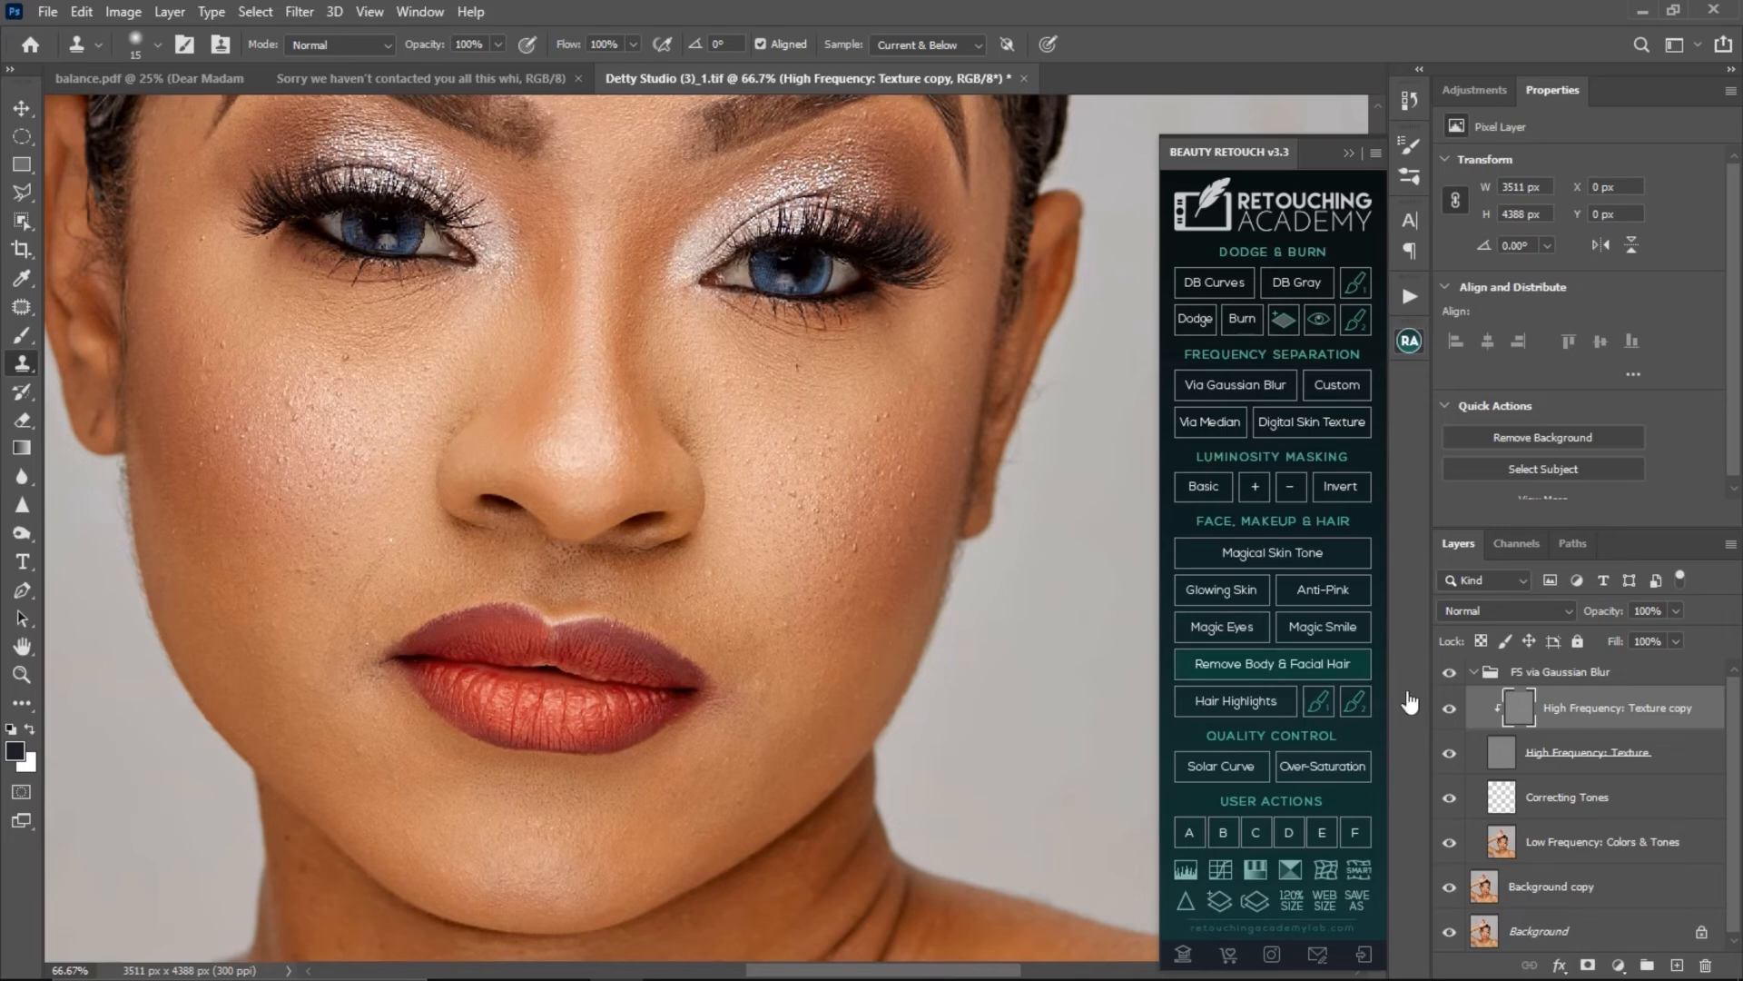
click(926, 45)
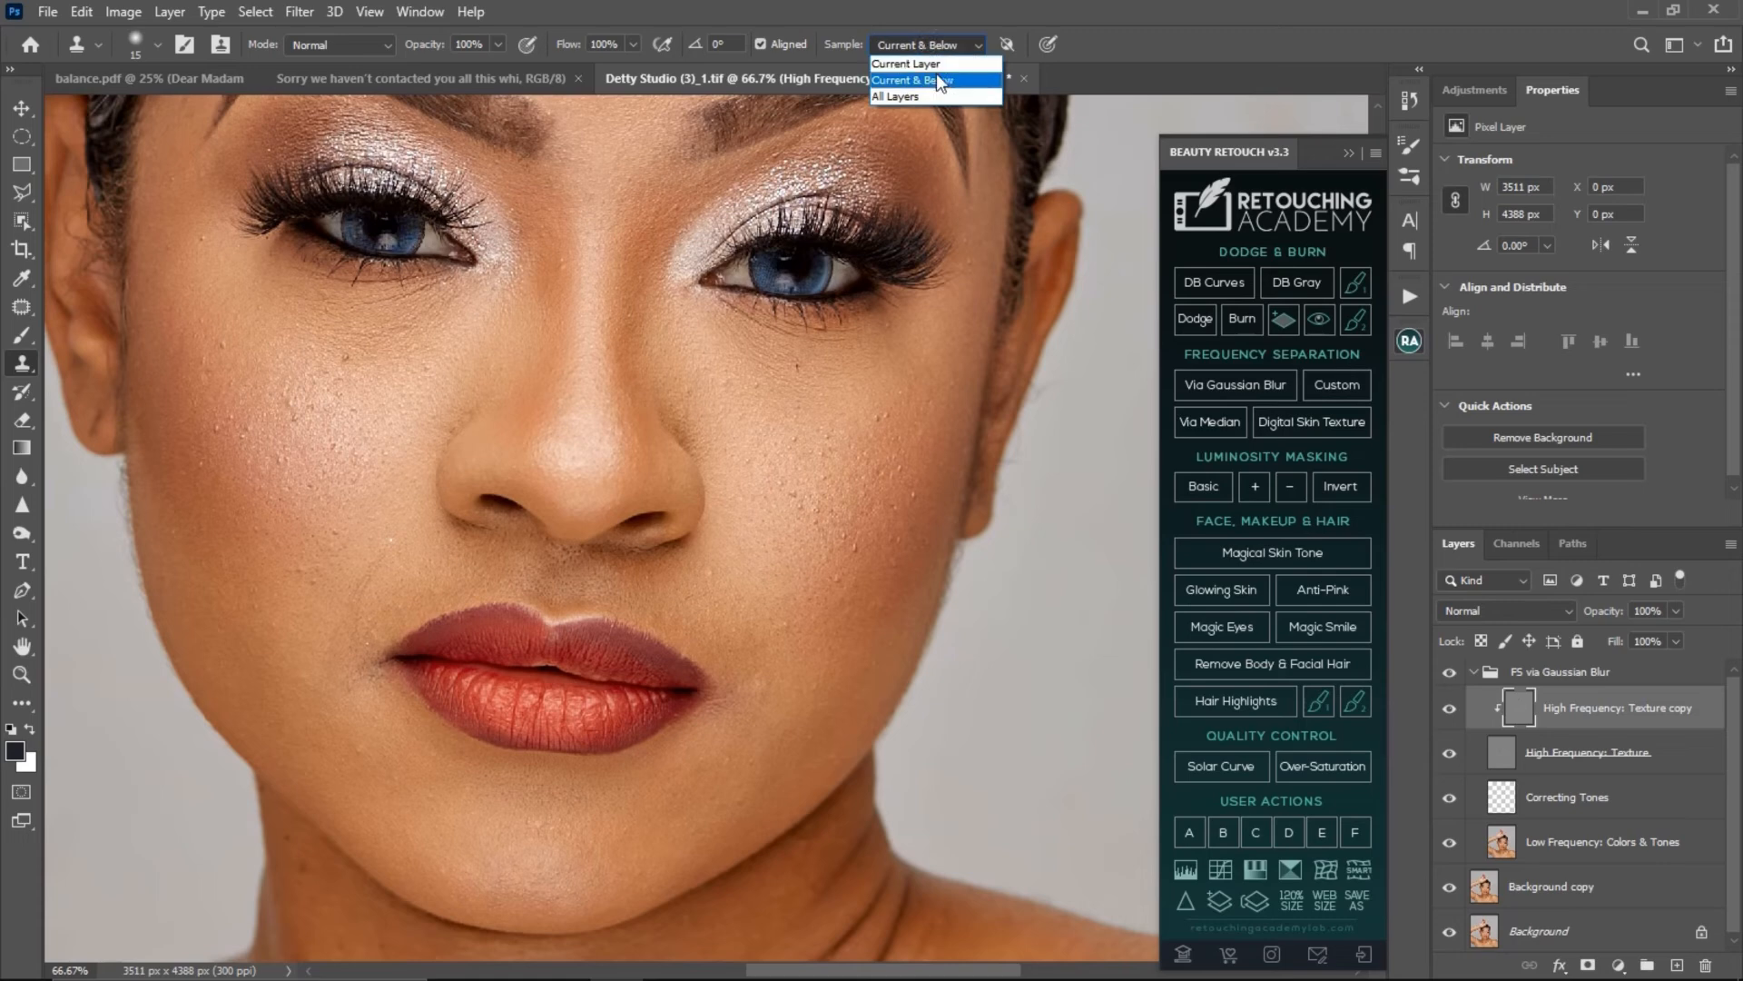
click(920, 63)
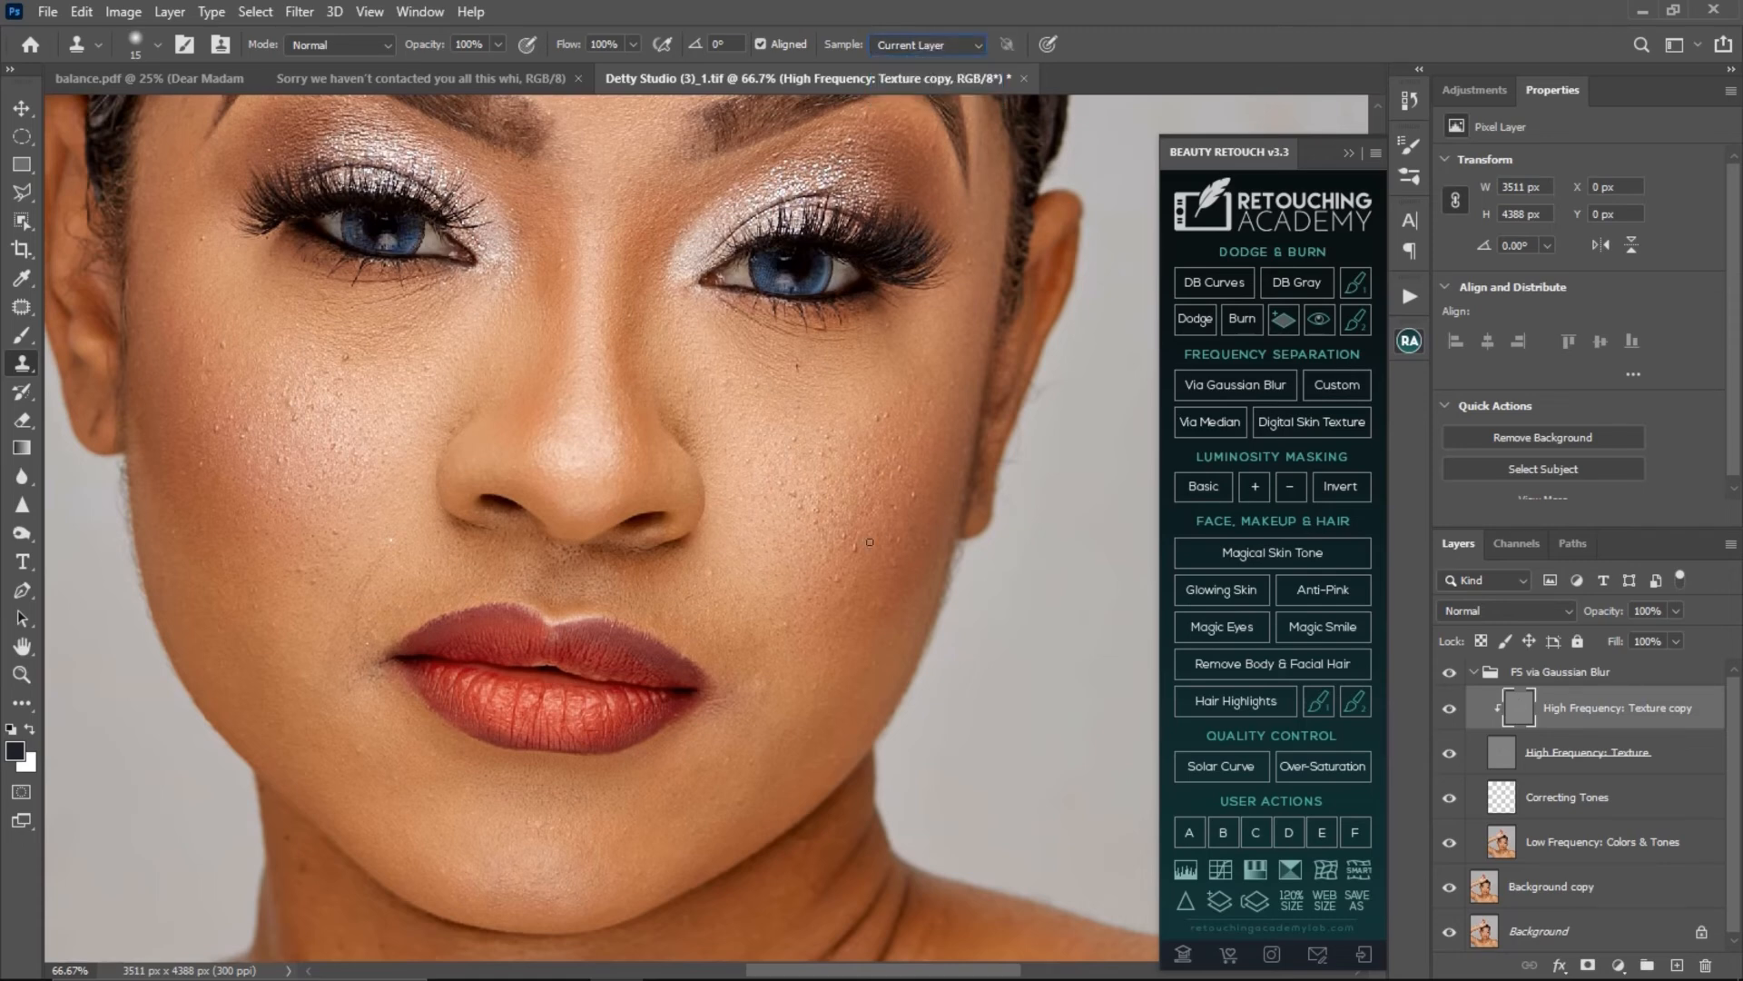
- Try cloning over the blemishes on the image-left cheek with sampling set to Current & Below
click(930, 44)
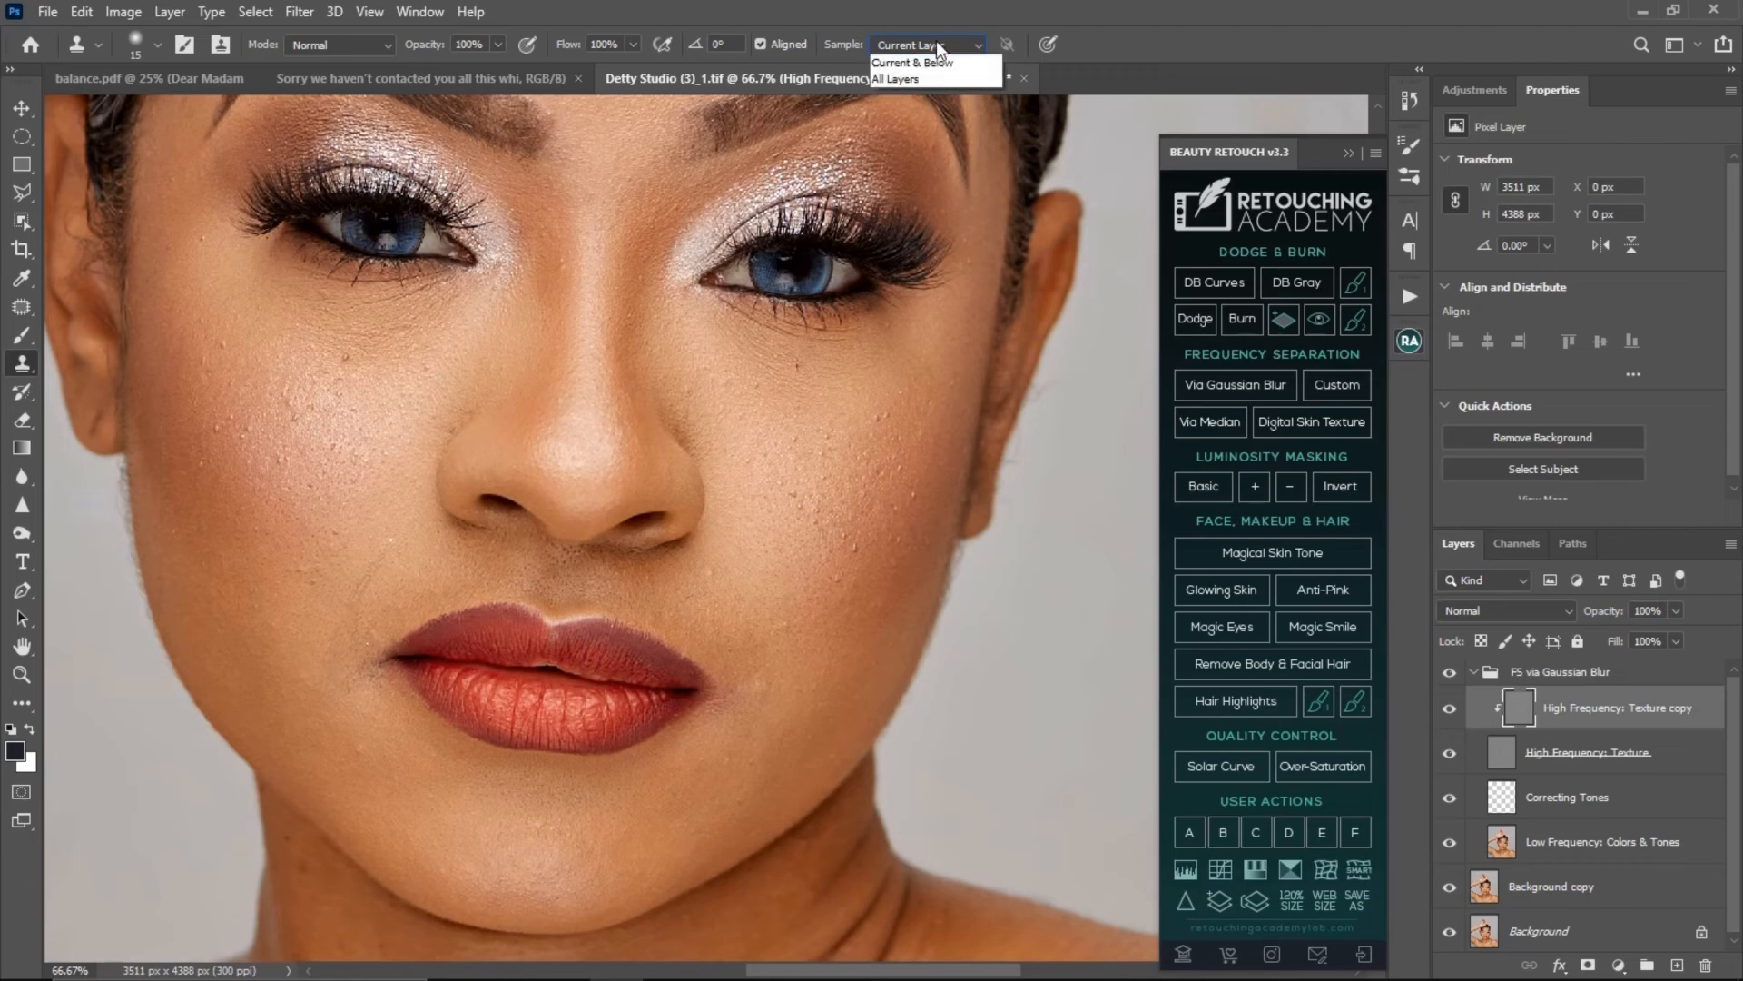
click(934, 78)
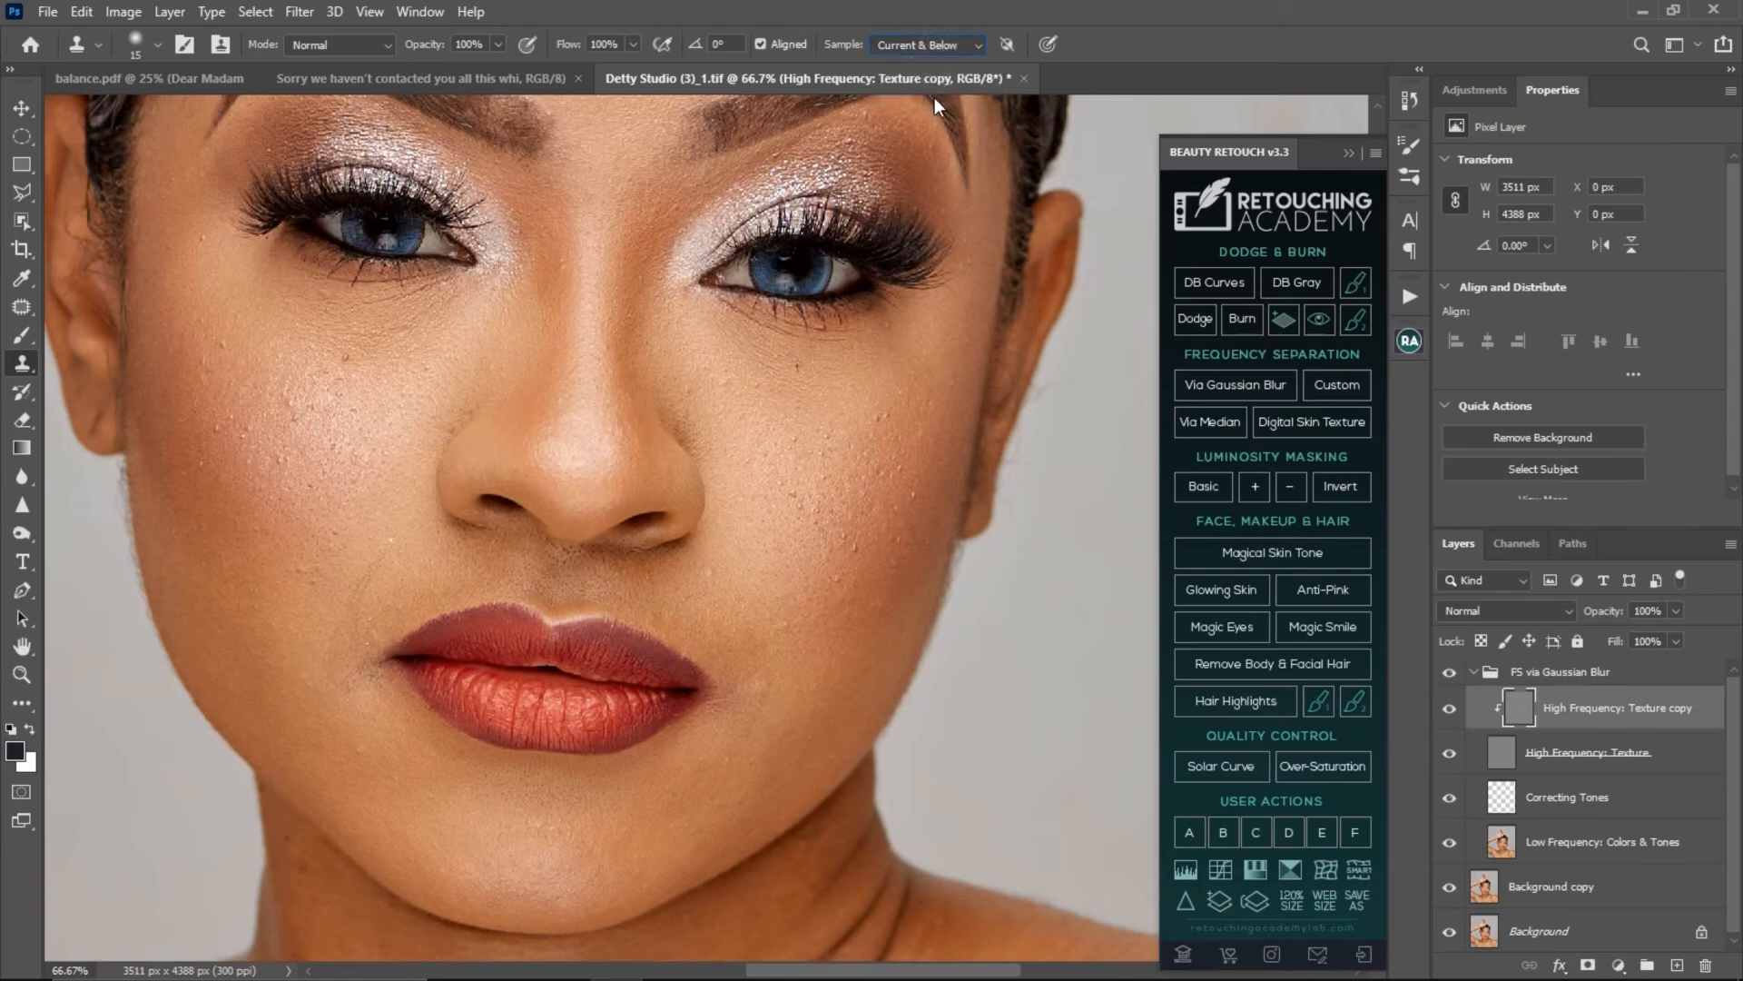
alt+click(365, 364)
alt+click(370, 363)
click(345, 358)
alt+click(356, 370)
click(300, 420)
click(302, 418)
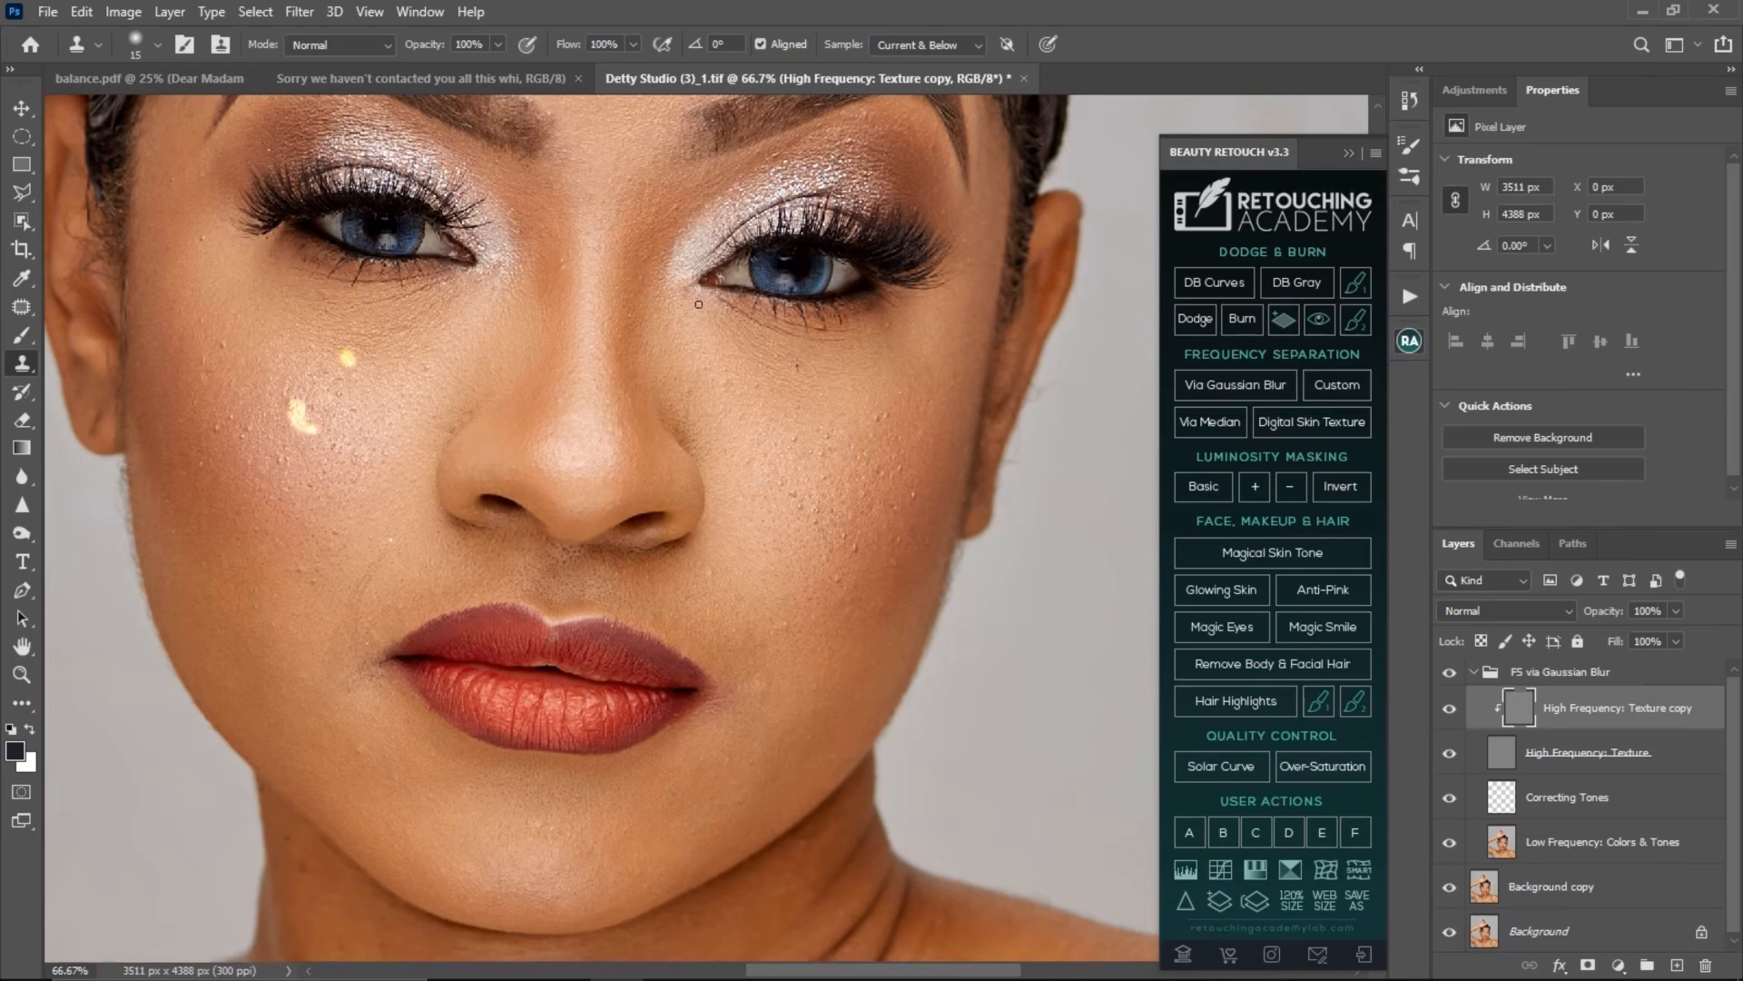
- Undo the test clone strokes and return the Clone Stamp sampling to Current Layer
click(979, 45)
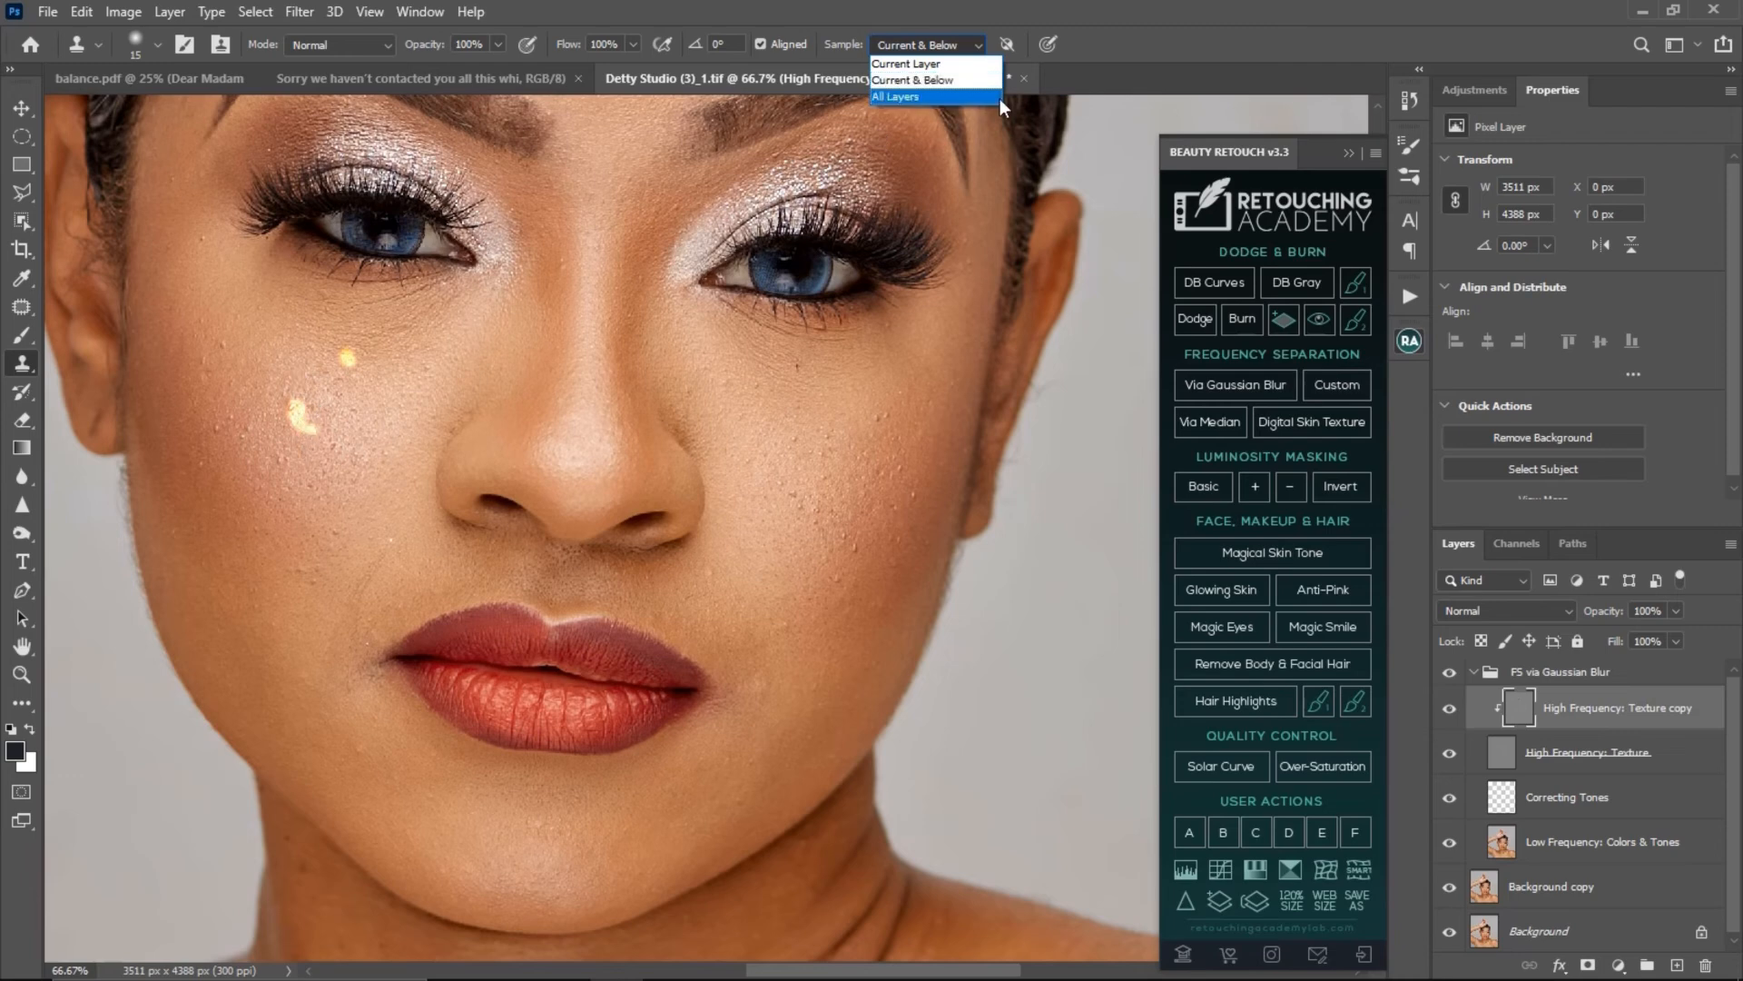
click(922, 65)
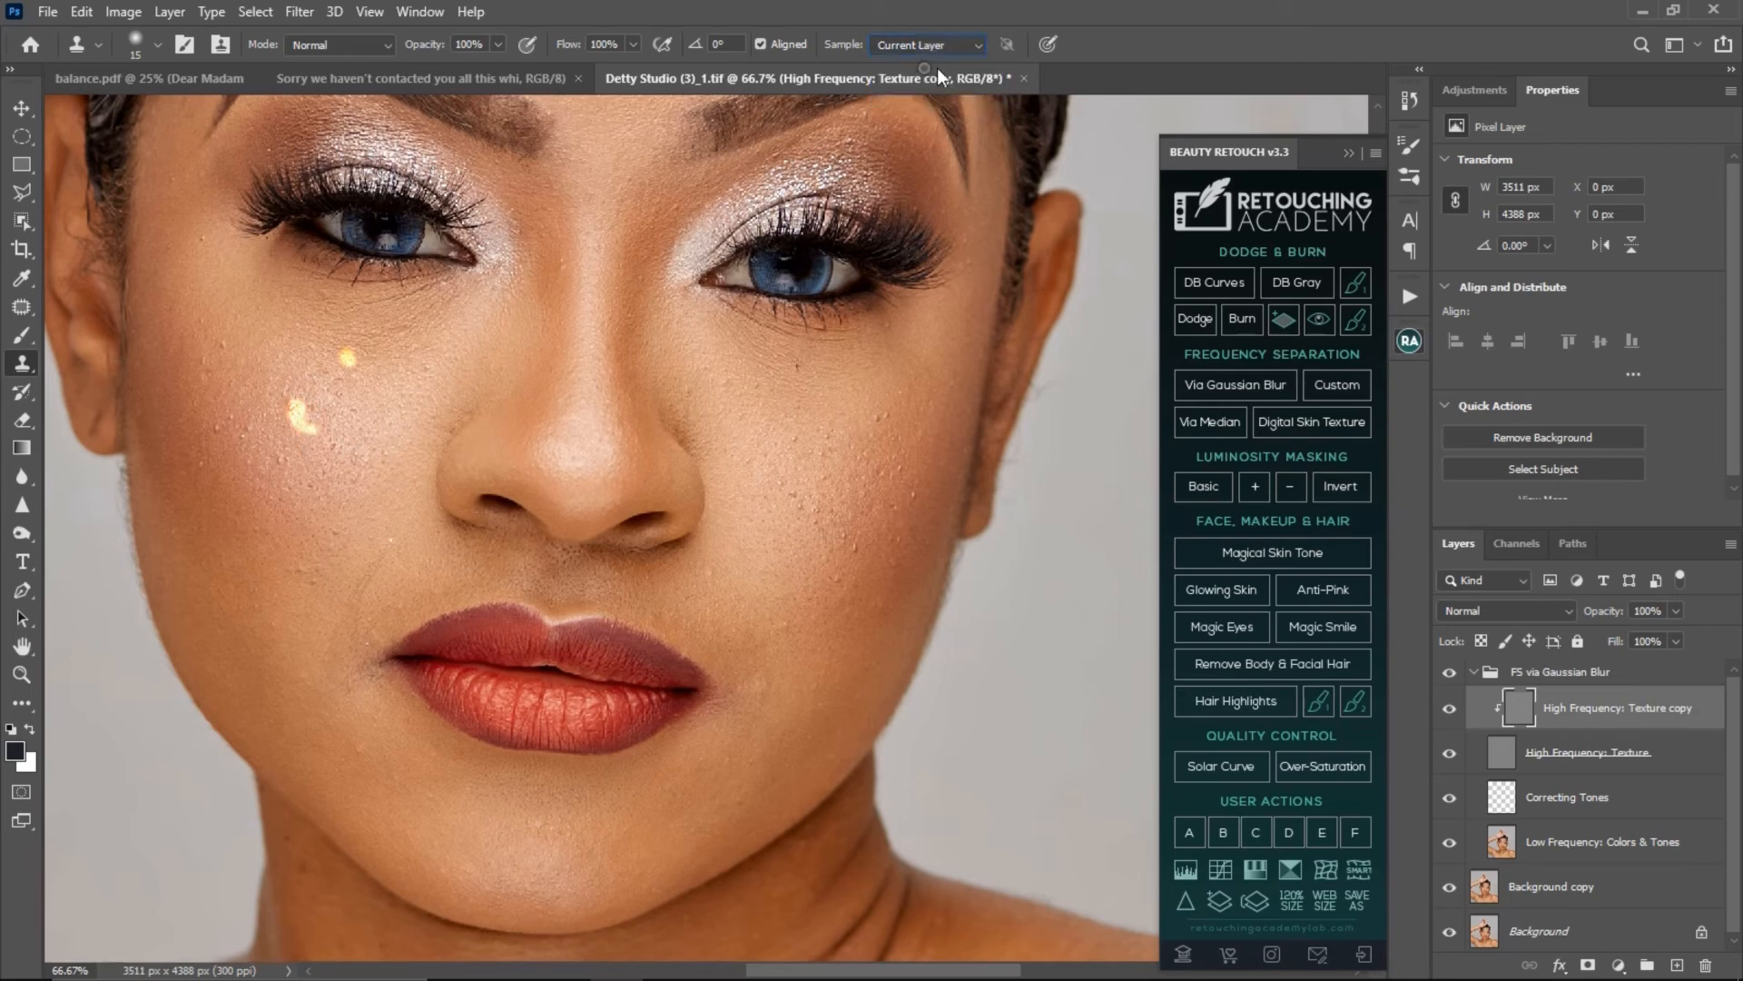
key(e)
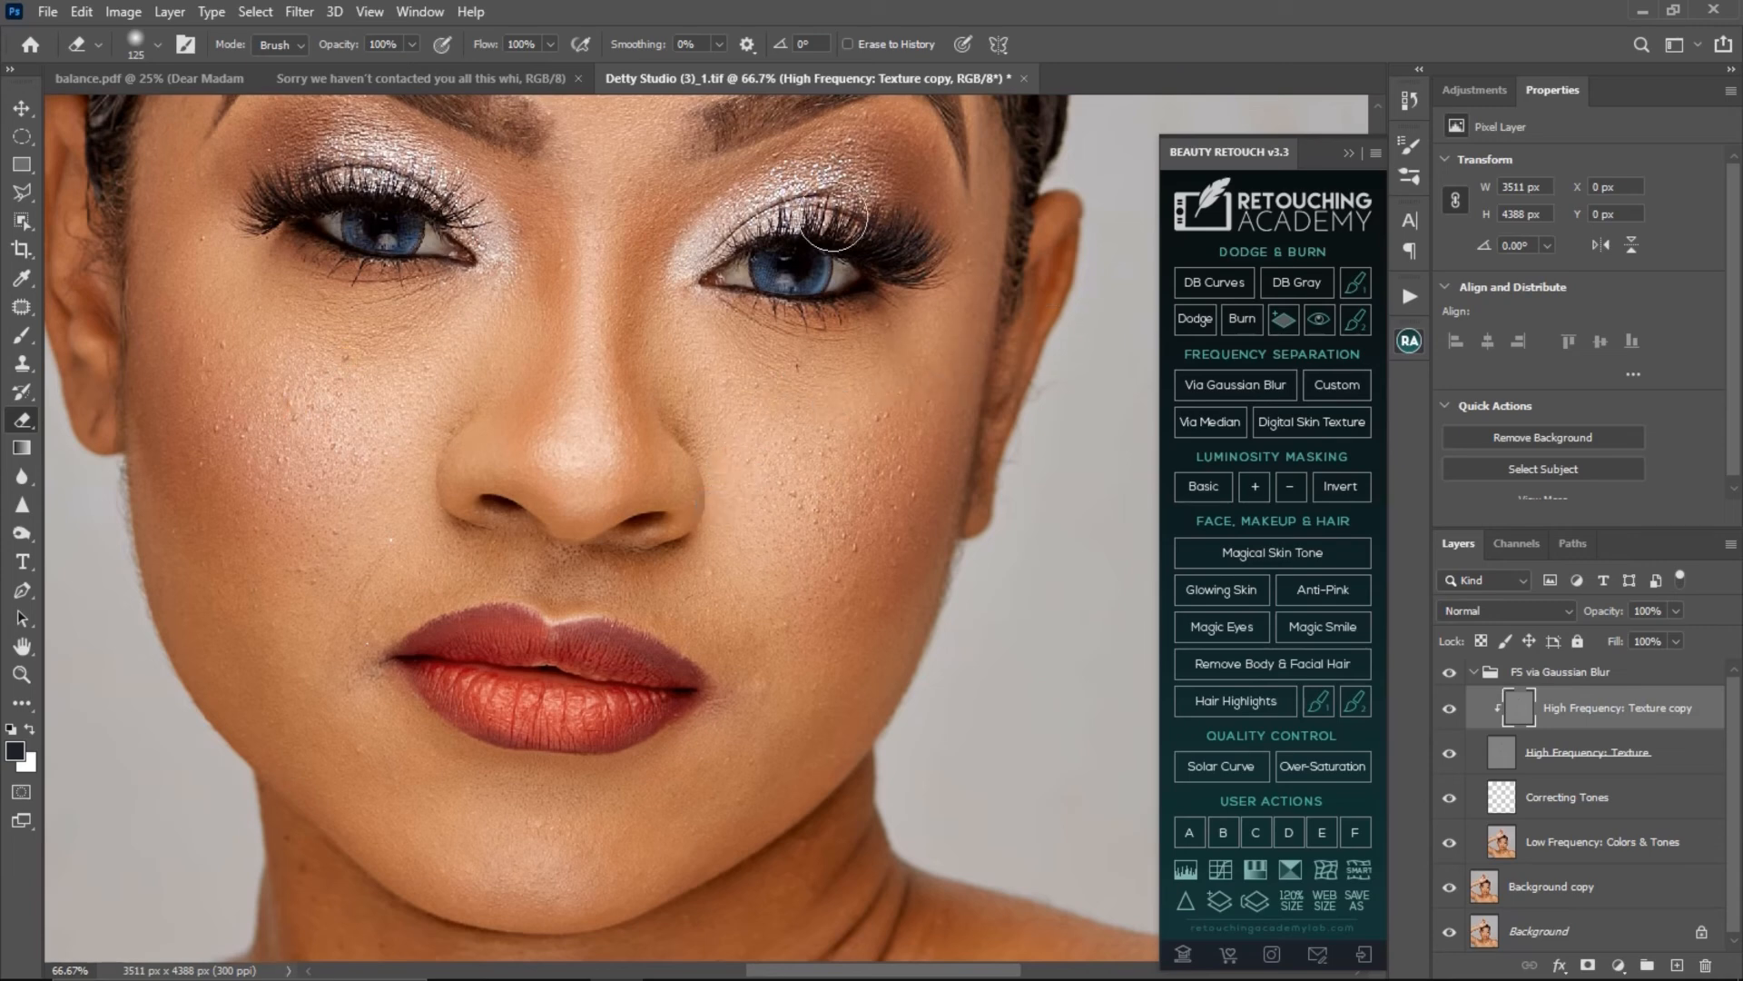
key(s)
click(936, 46)
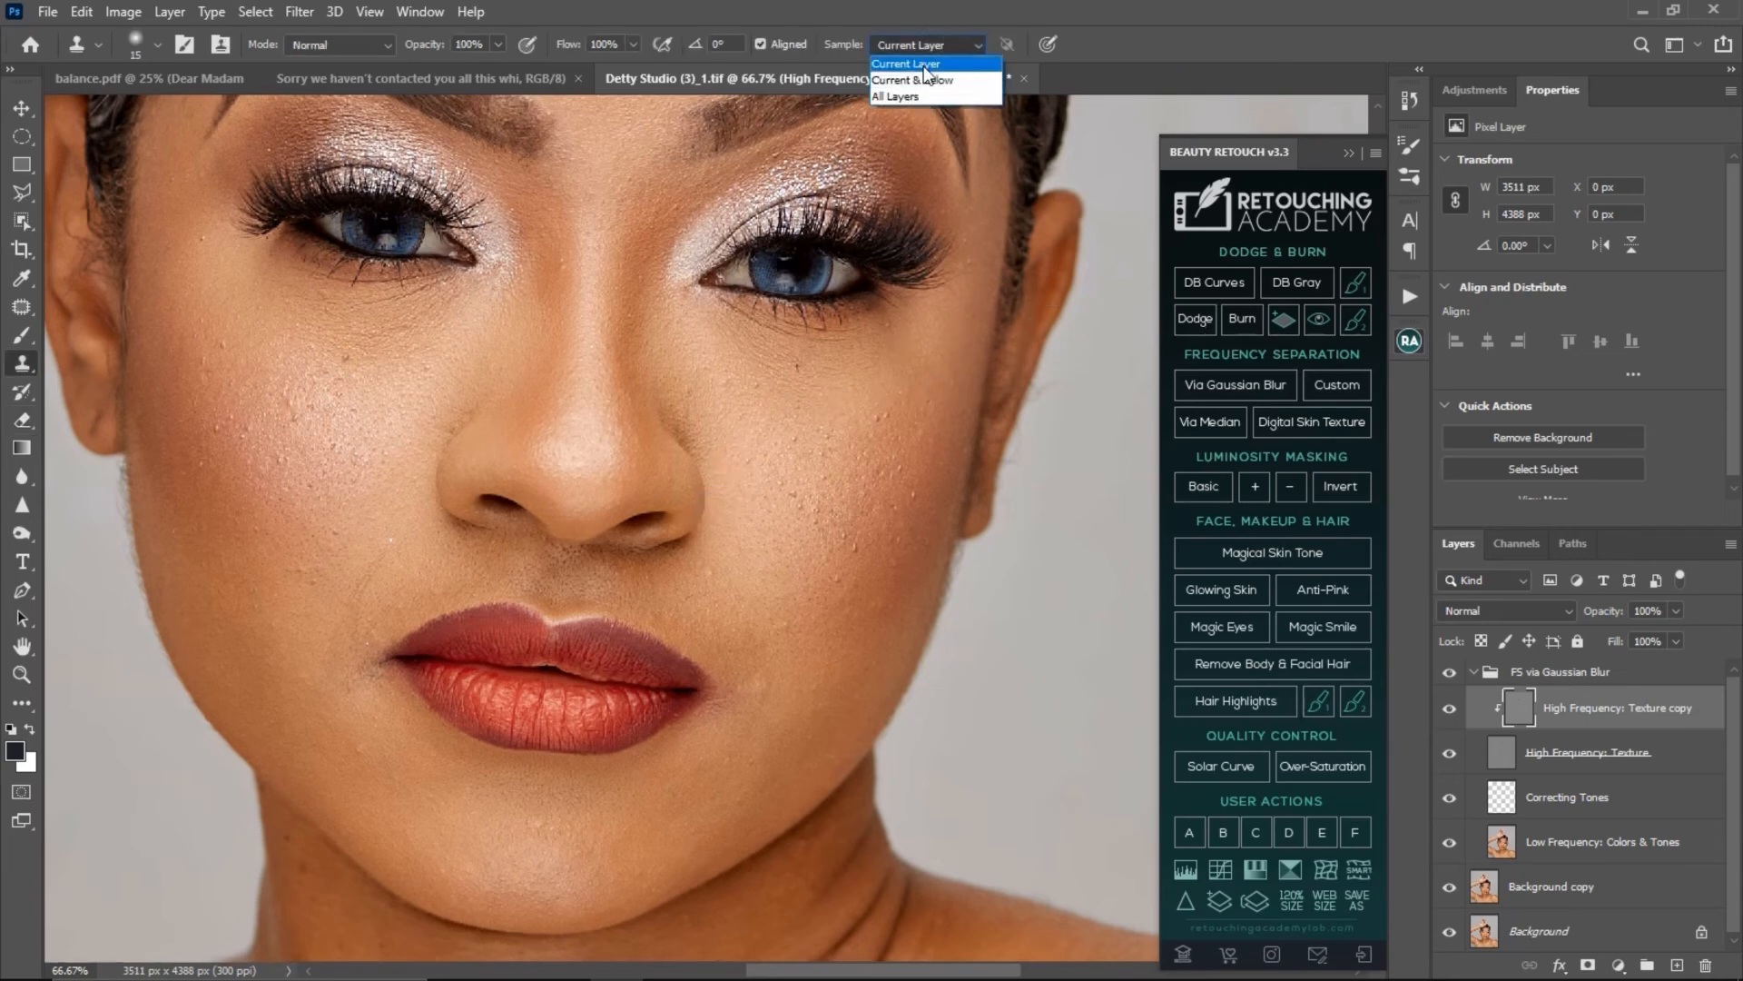
click(928, 60)
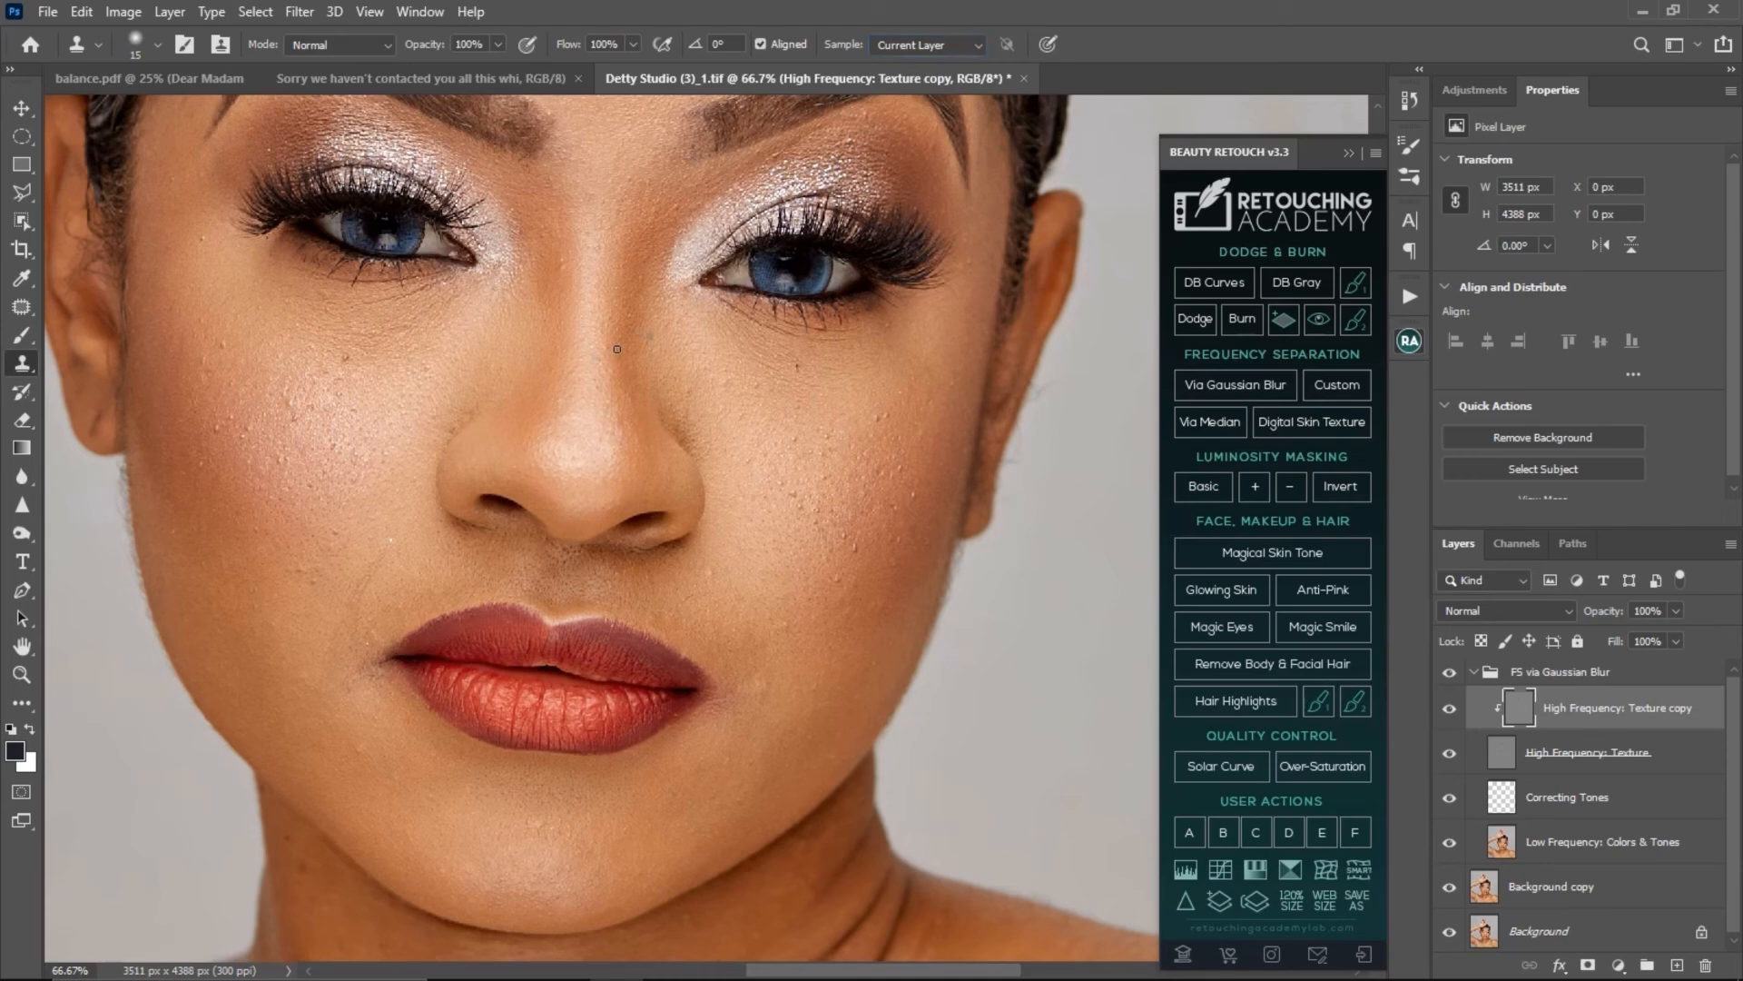
- Clone clean skin texture over the small spots below the eye on the image-left cheek
alt+click(402, 343)
alt+click(385, 350)
alt+click(360, 363)
click(355, 354)
alt+click(207, 250)
click(204, 244)
- Clone clean texture over the bumps on the upper part of the image-right cheek, below the outer eye corner
scroll(858, 422, up, 1)
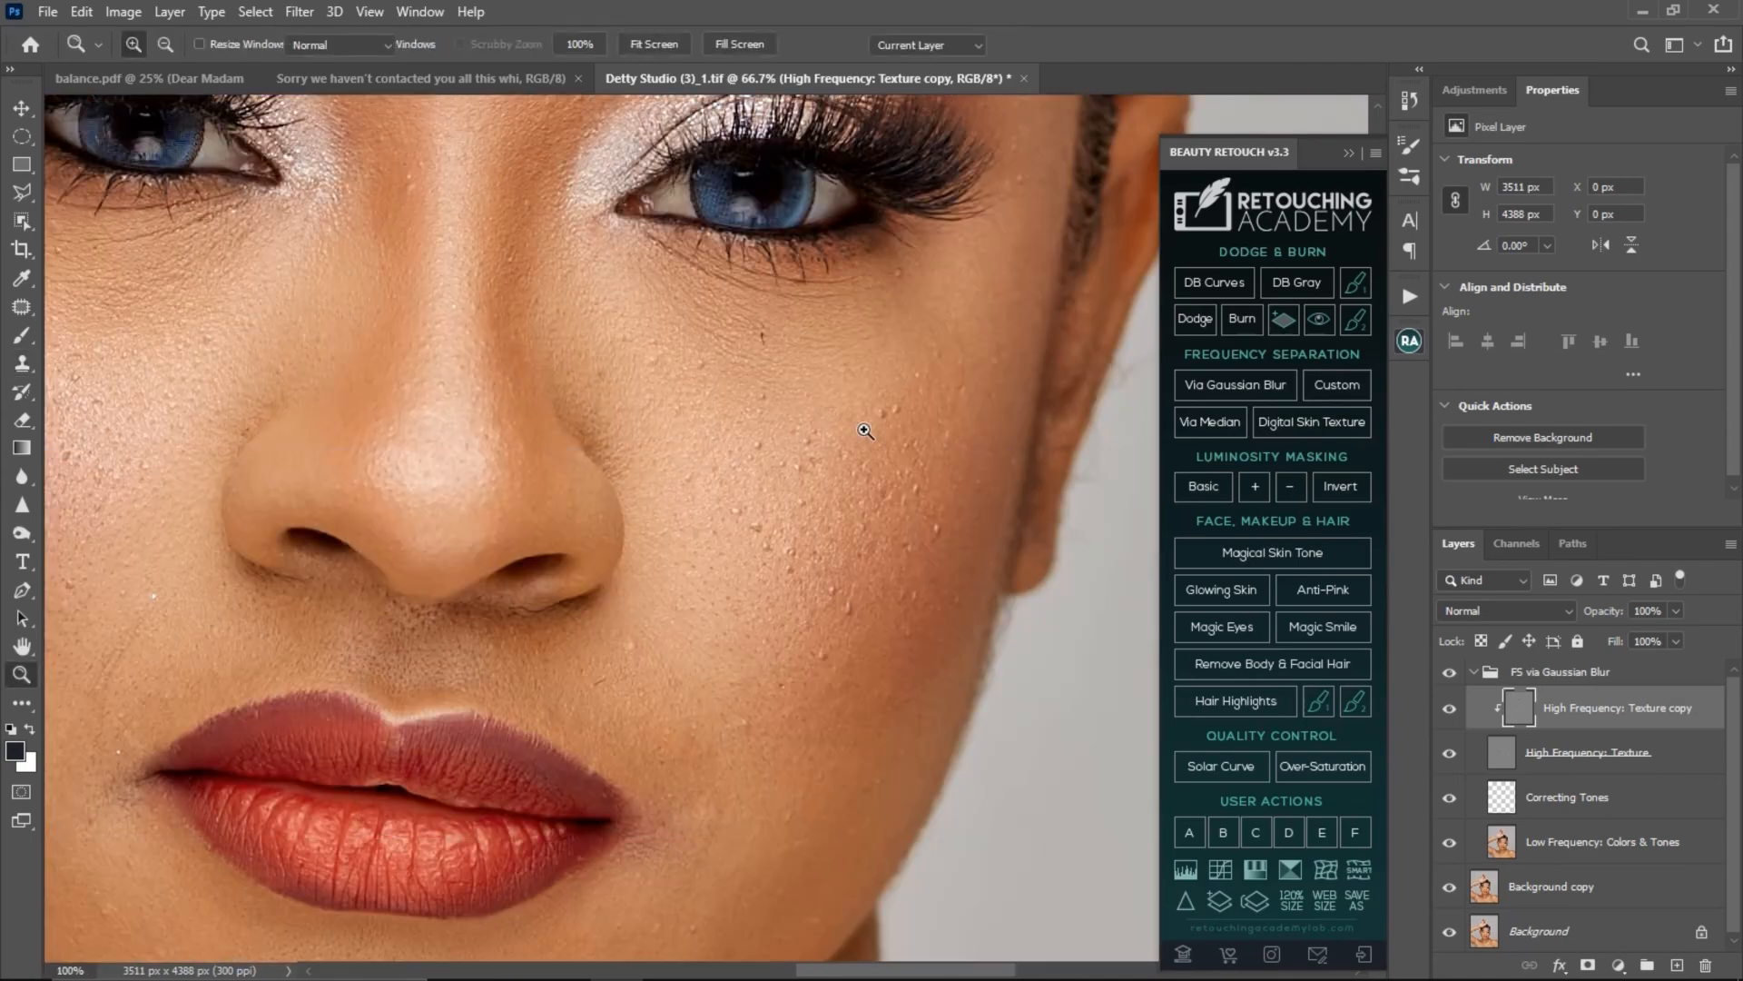
alt+click(908, 426)
click(892, 429)
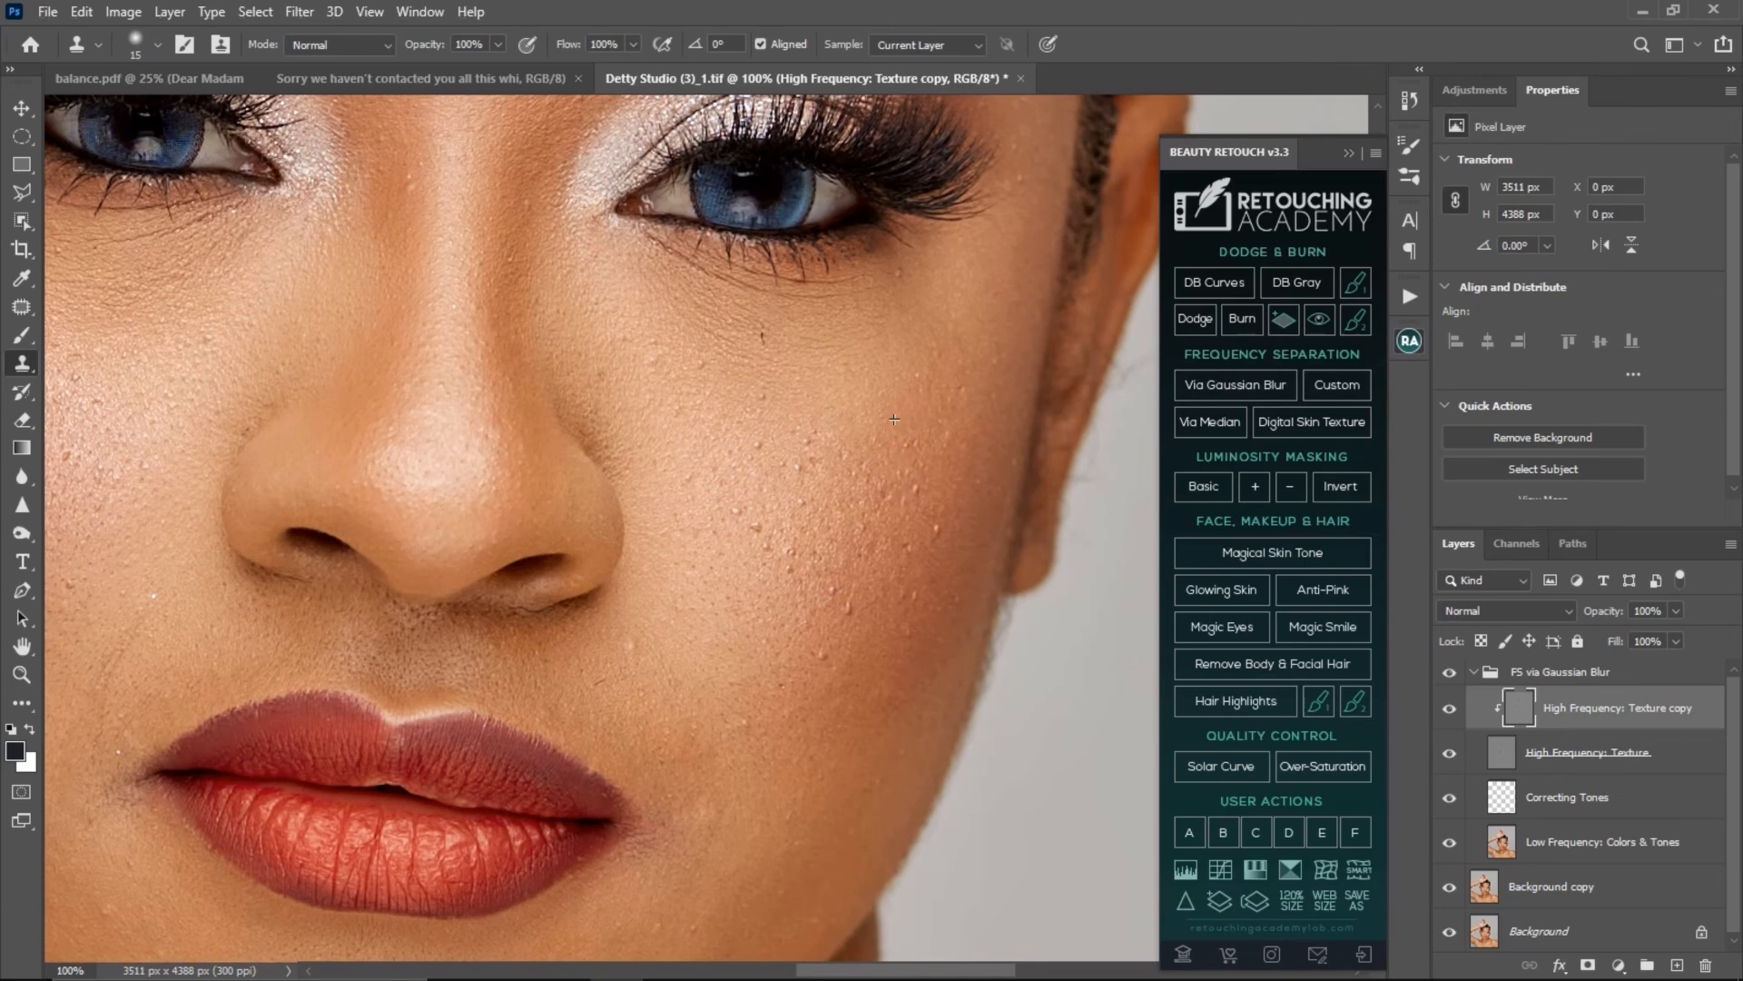
alt+click(715, 367)
click(718, 370)
alt+click(793, 401)
click(776, 398)
drag(793, 433, 692, 544)
alt+click(814, 445)
click(815, 388)
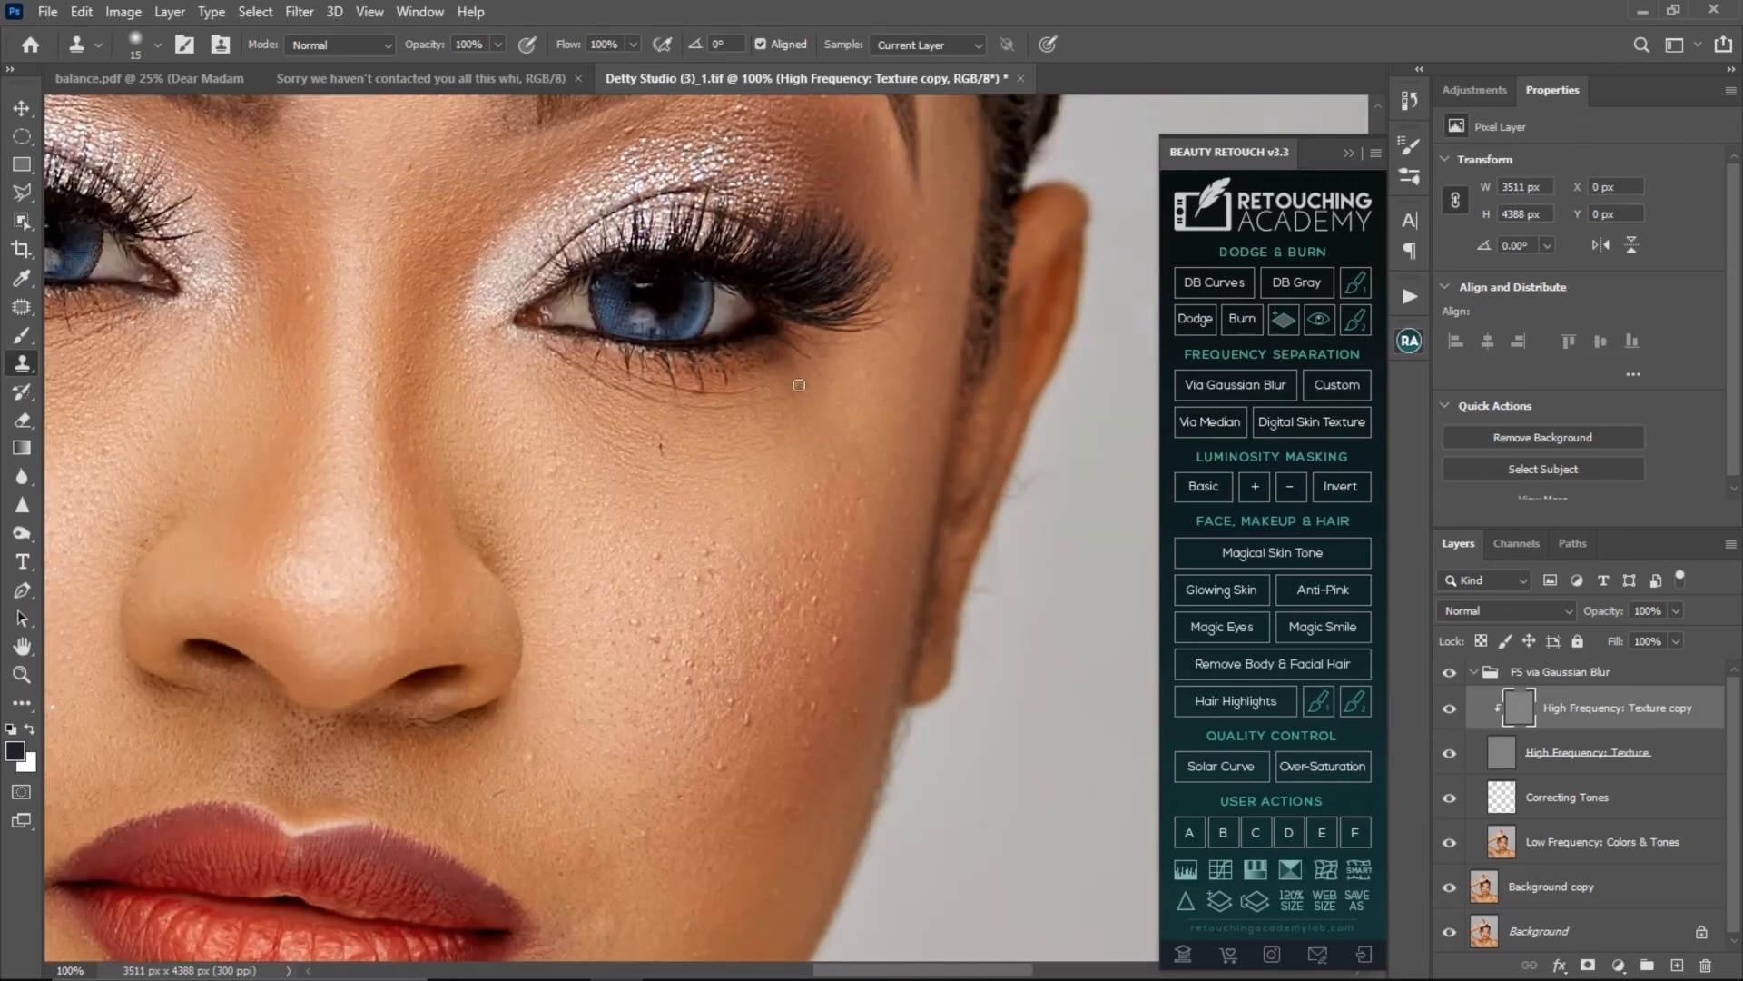
- Clone clean texture over the bumps on the outer side of the image-right cheek, towards the ear
drag(746, 478, 752, 373)
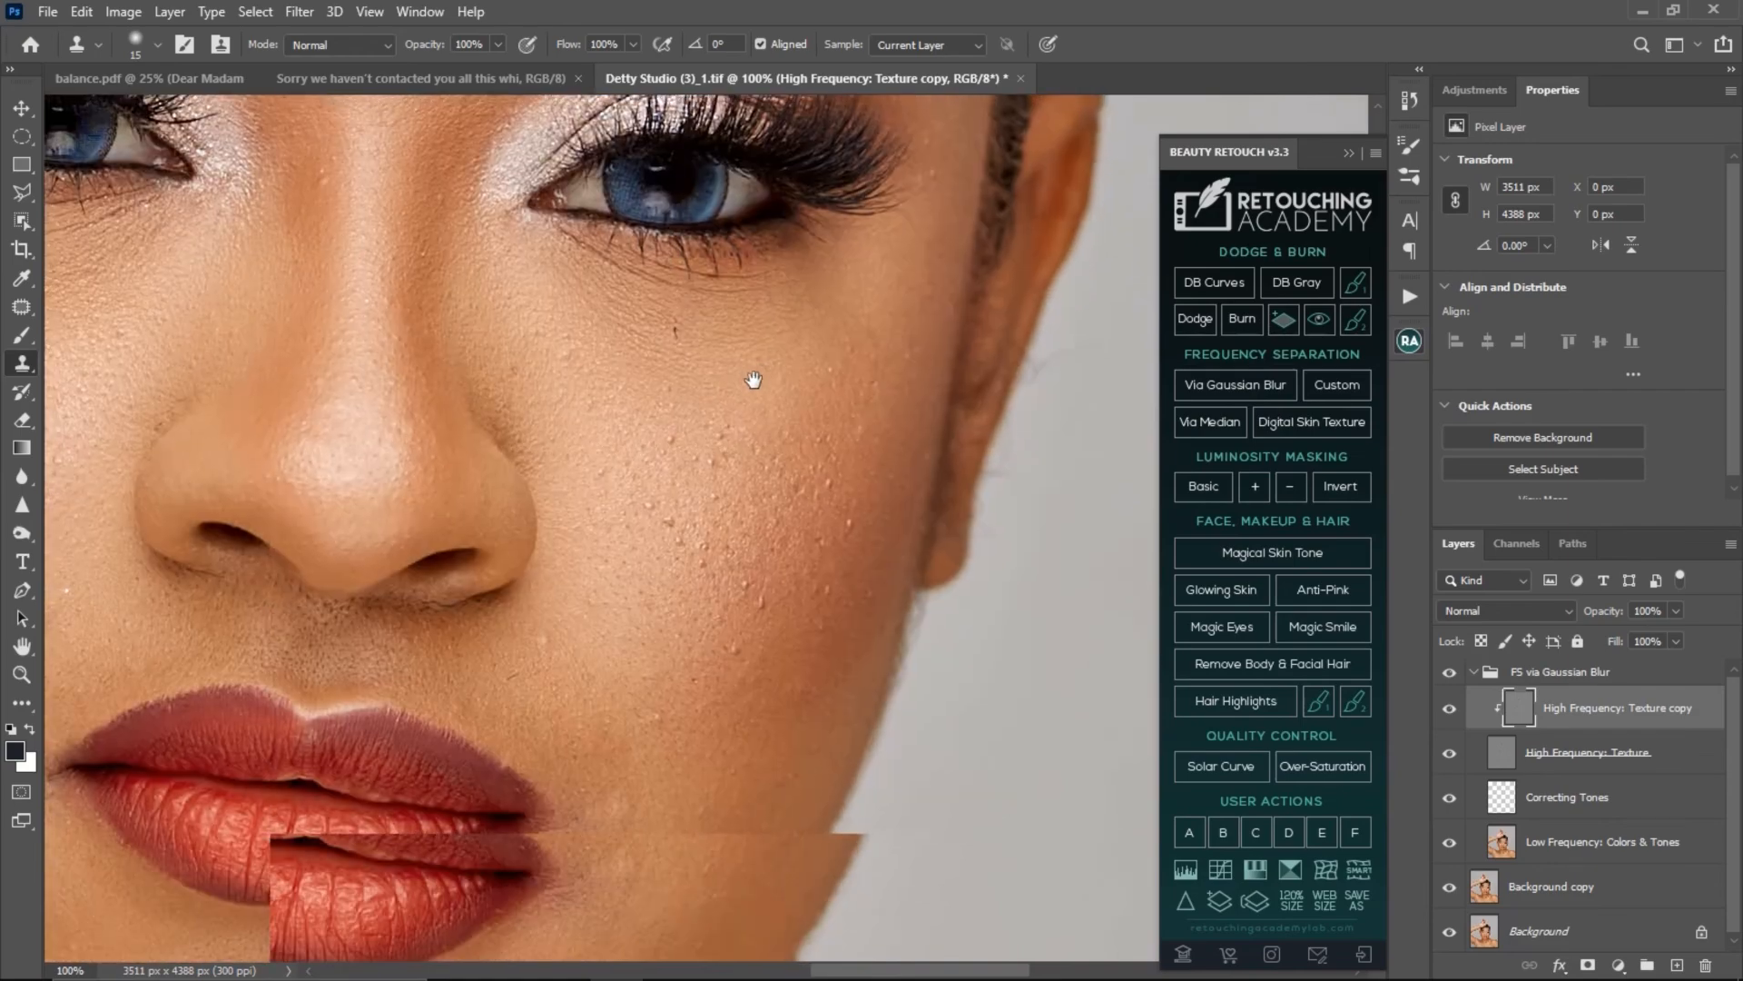
alt+click(851, 555)
click(850, 524)
alt+click(848, 551)
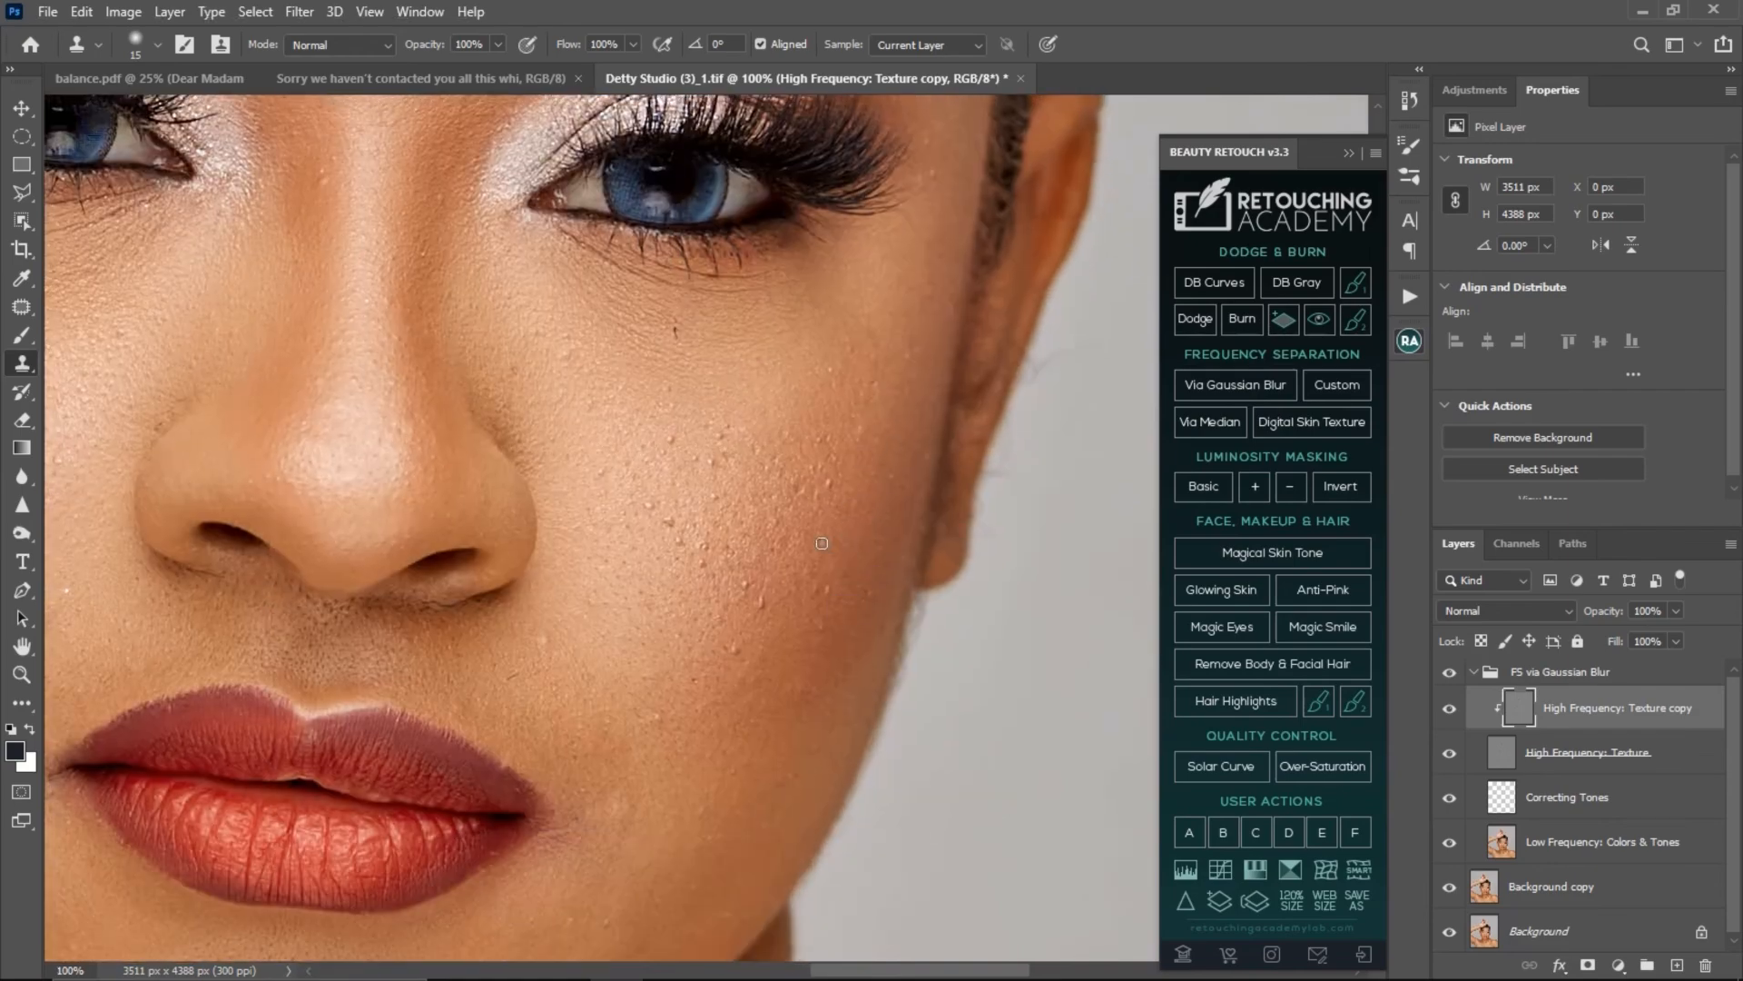
click(827, 537)
alt+click(853, 535)
click(852, 502)
click(833, 486)
- Clone clean texture over the bumps on the lower part of the image-right cheek
alt+click(777, 630)
click(759, 601)
alt+click(775, 642)
click(769, 641)
click(735, 648)
drag(746, 590, 756, 591)
- Clone clean texture over the cluster of bumps in the middle of the image-right cheek
click(686, 457)
alt+click(723, 506)
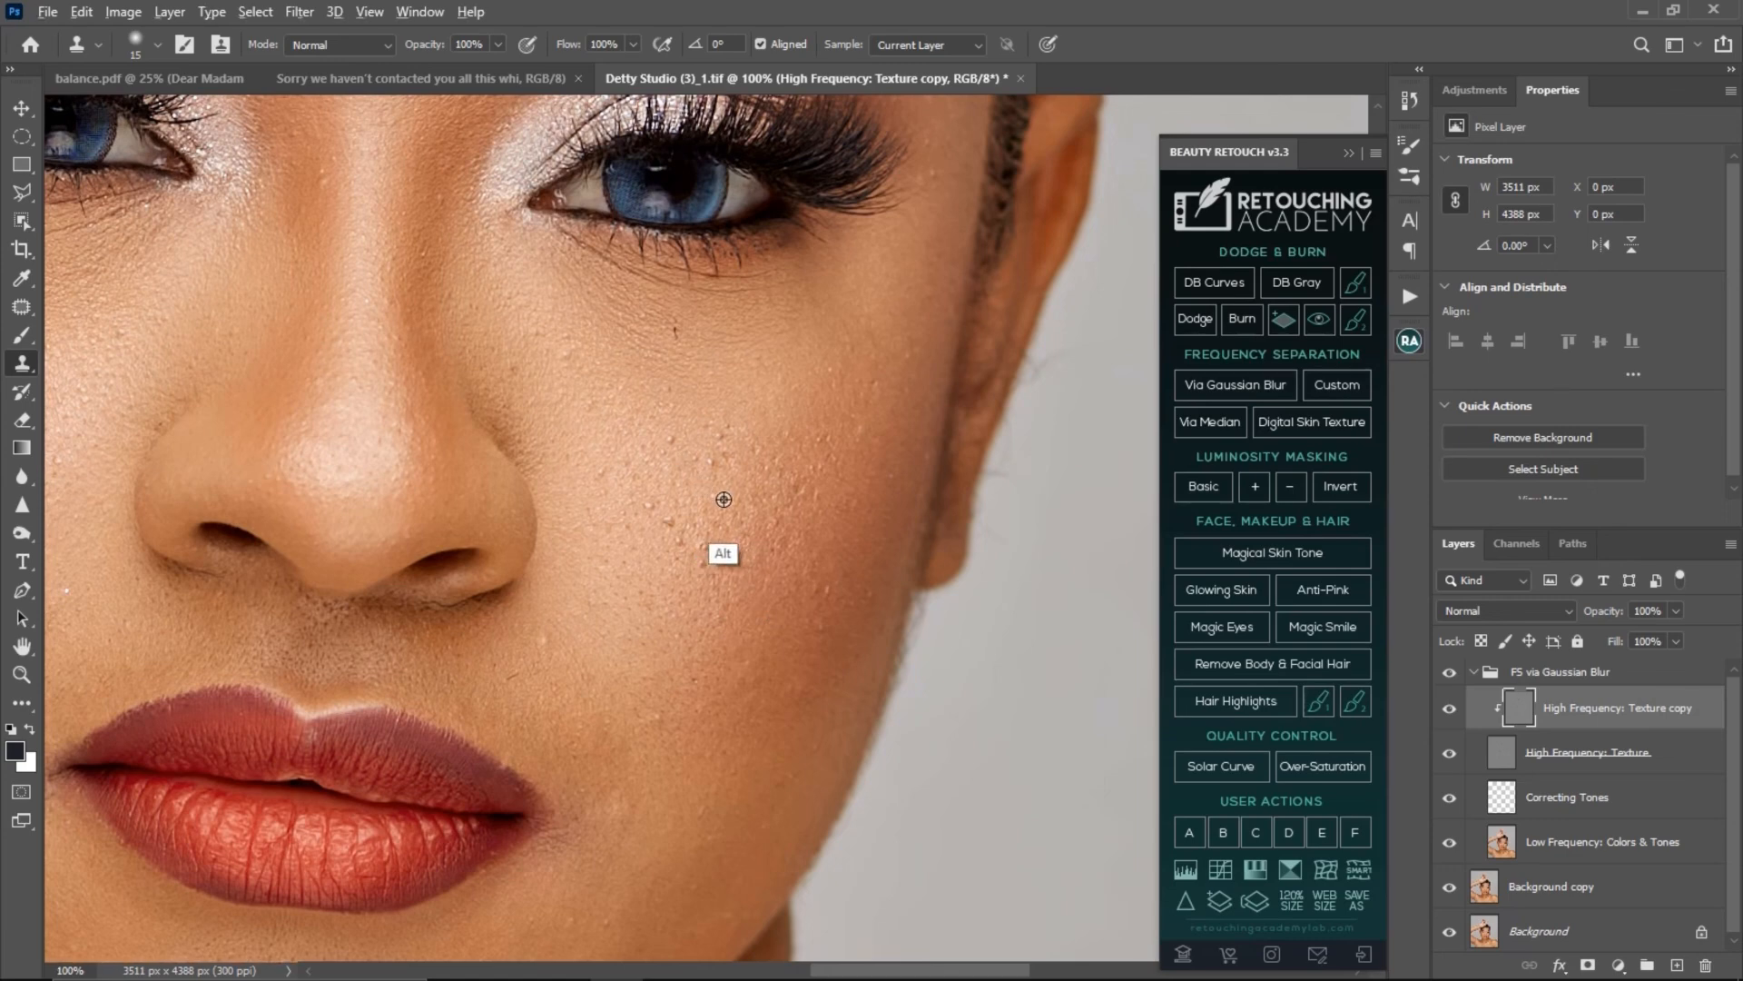
click(710, 497)
alt+click(729, 510)
click(727, 495)
click(738, 475)
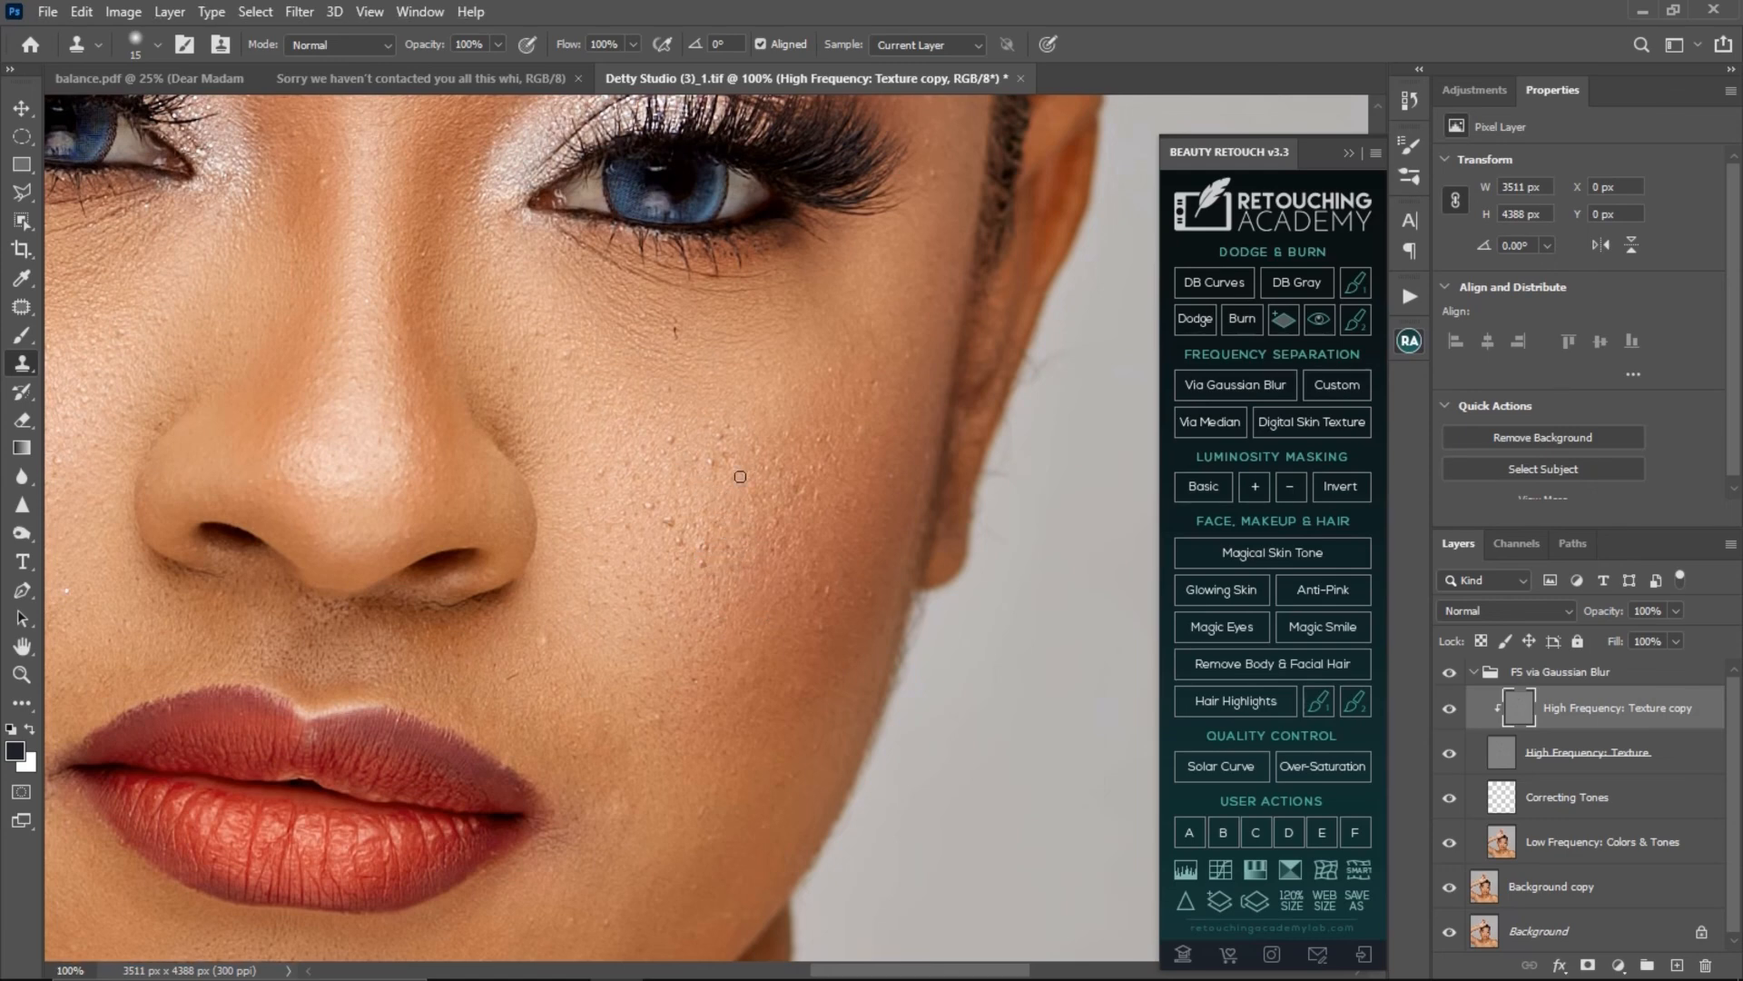
click(715, 463)
alt+click(737, 483)
click(723, 479)
click(738, 450)
- Examine the retouched cheek texture in the face and the whole portrait at several magnifications
key(z)
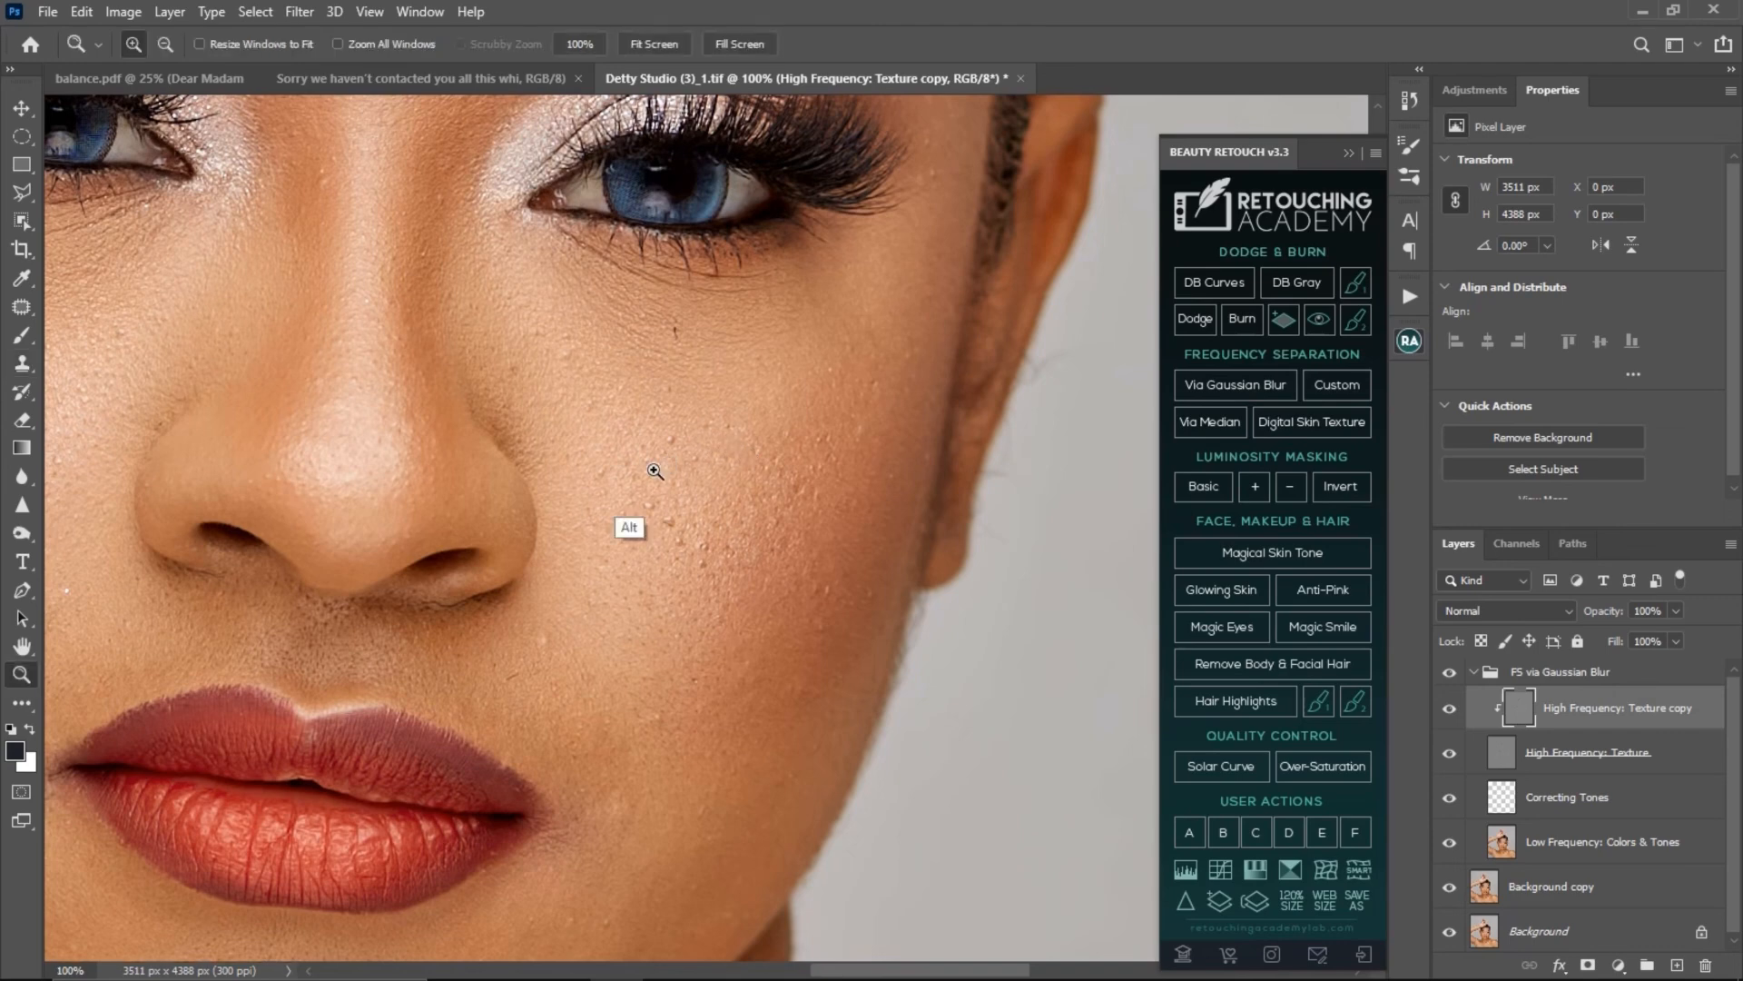
alt+click(632, 477)
alt+click(632, 478)
alt+click(599, 472)
alt+click(581, 459)
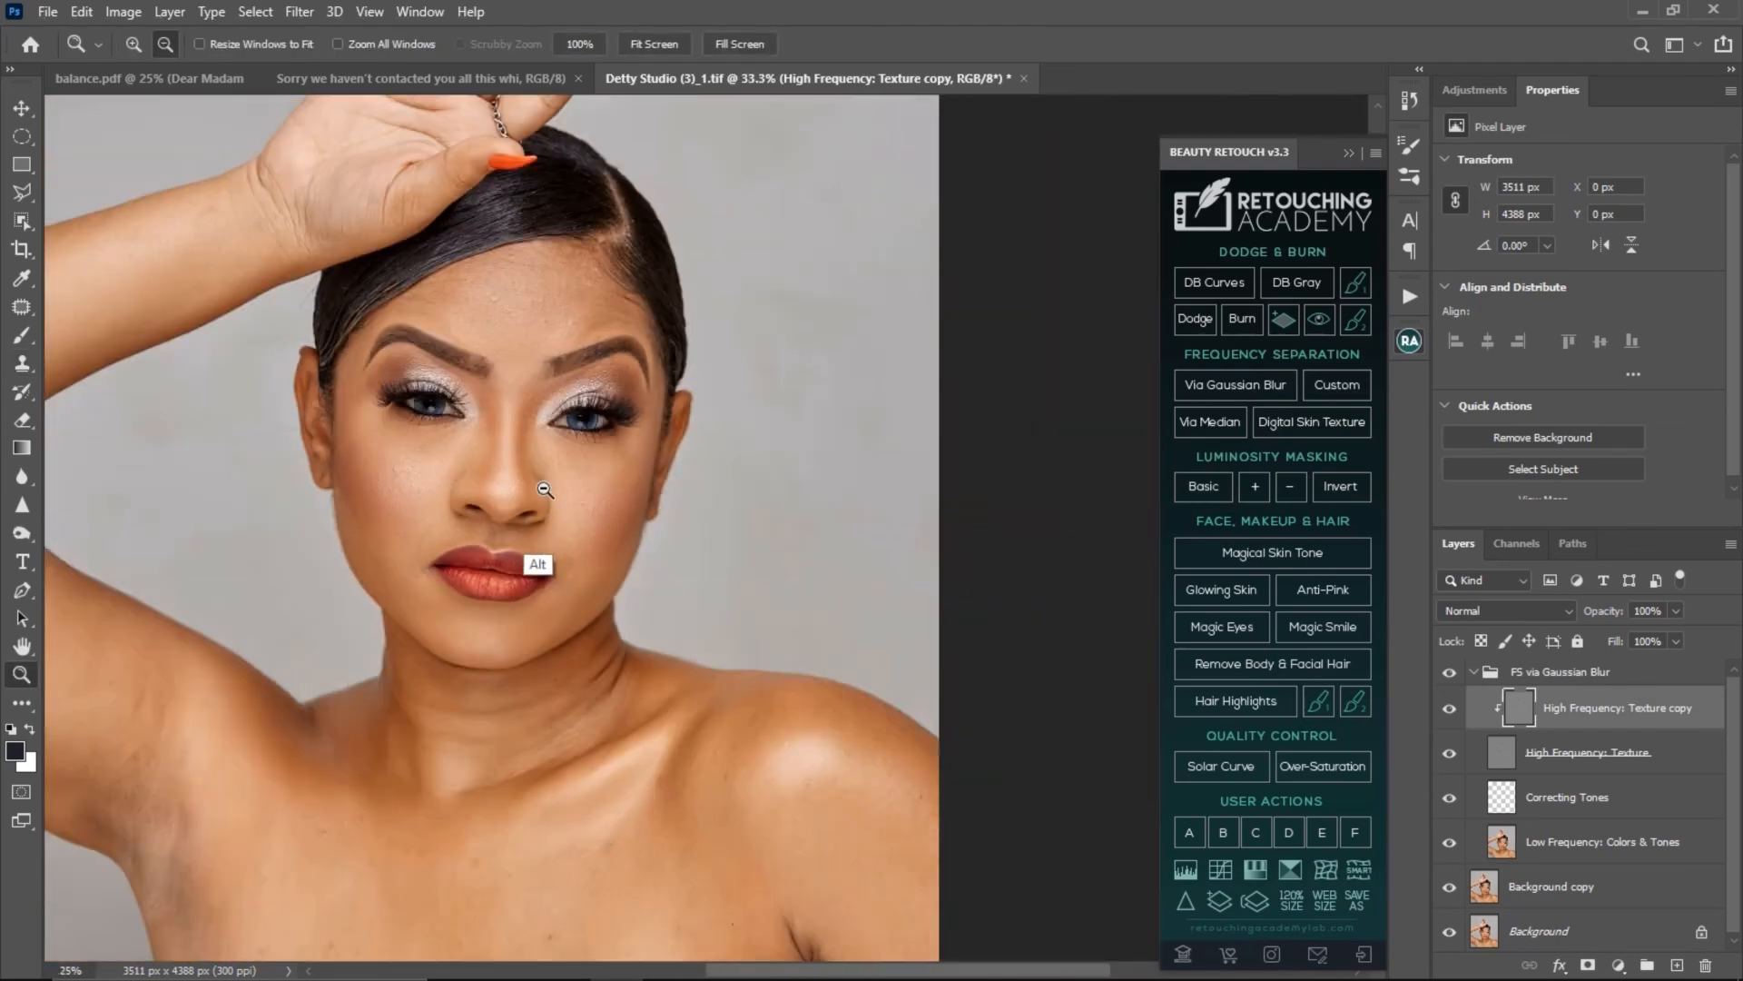
key(s)
key(z)
click(559, 505)
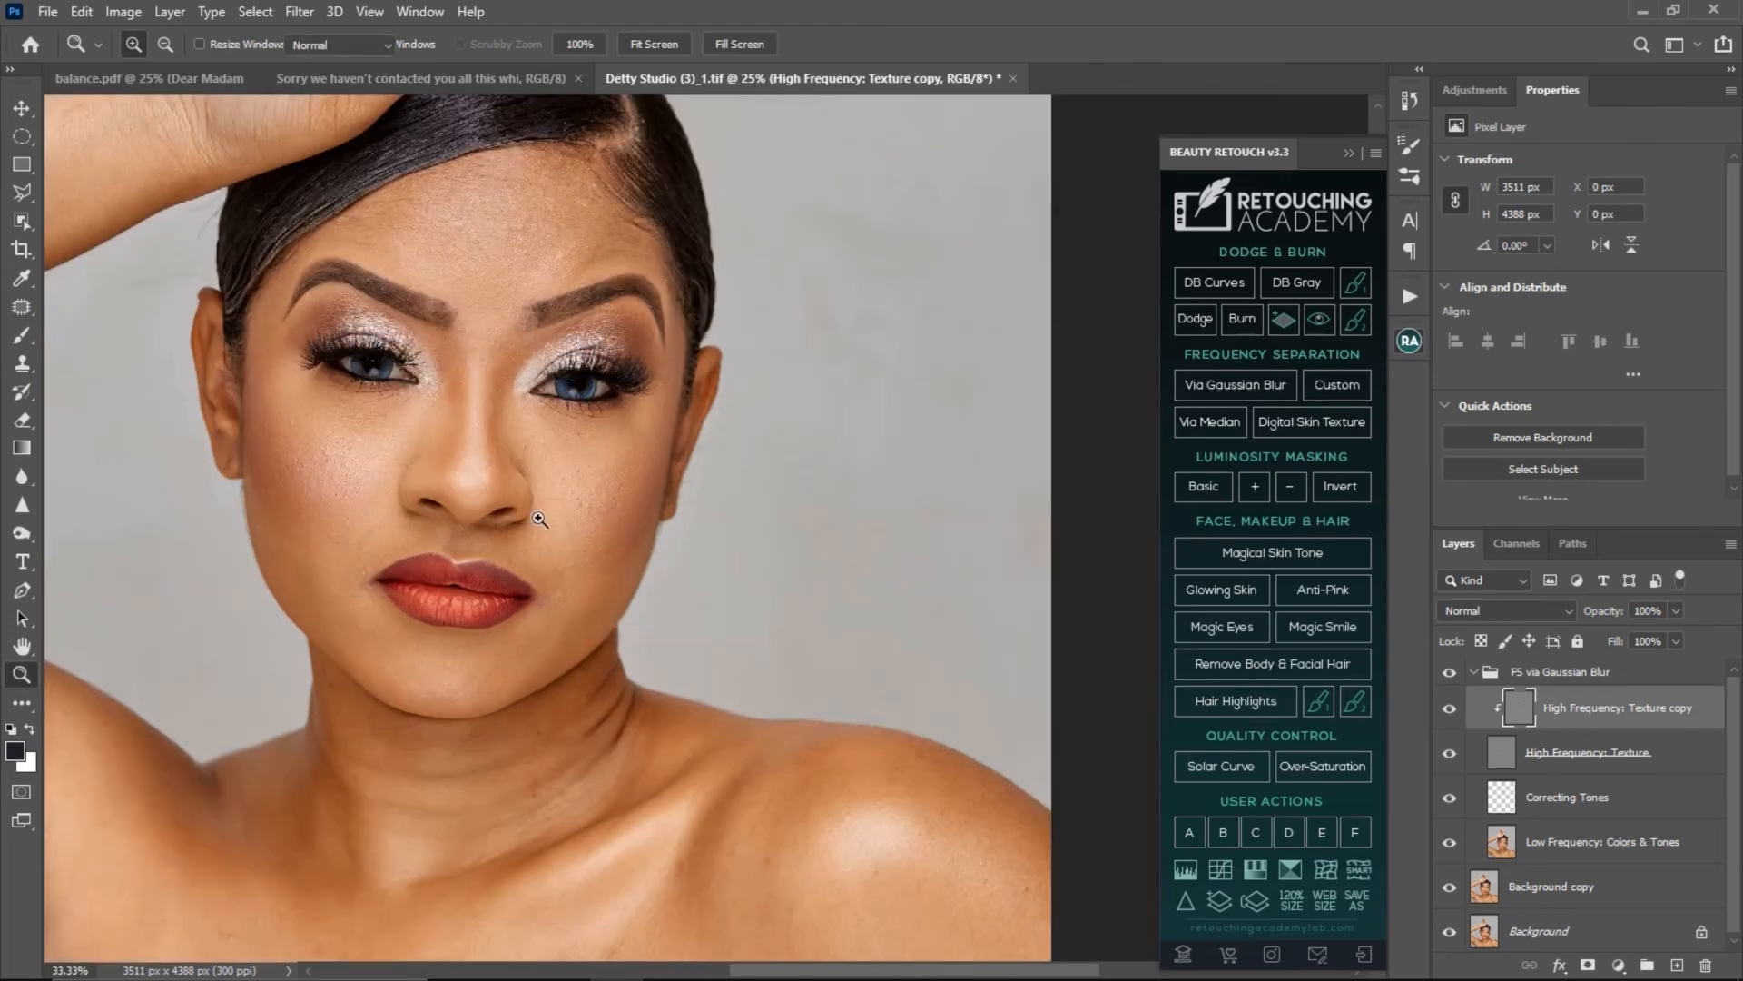
click(574, 384)
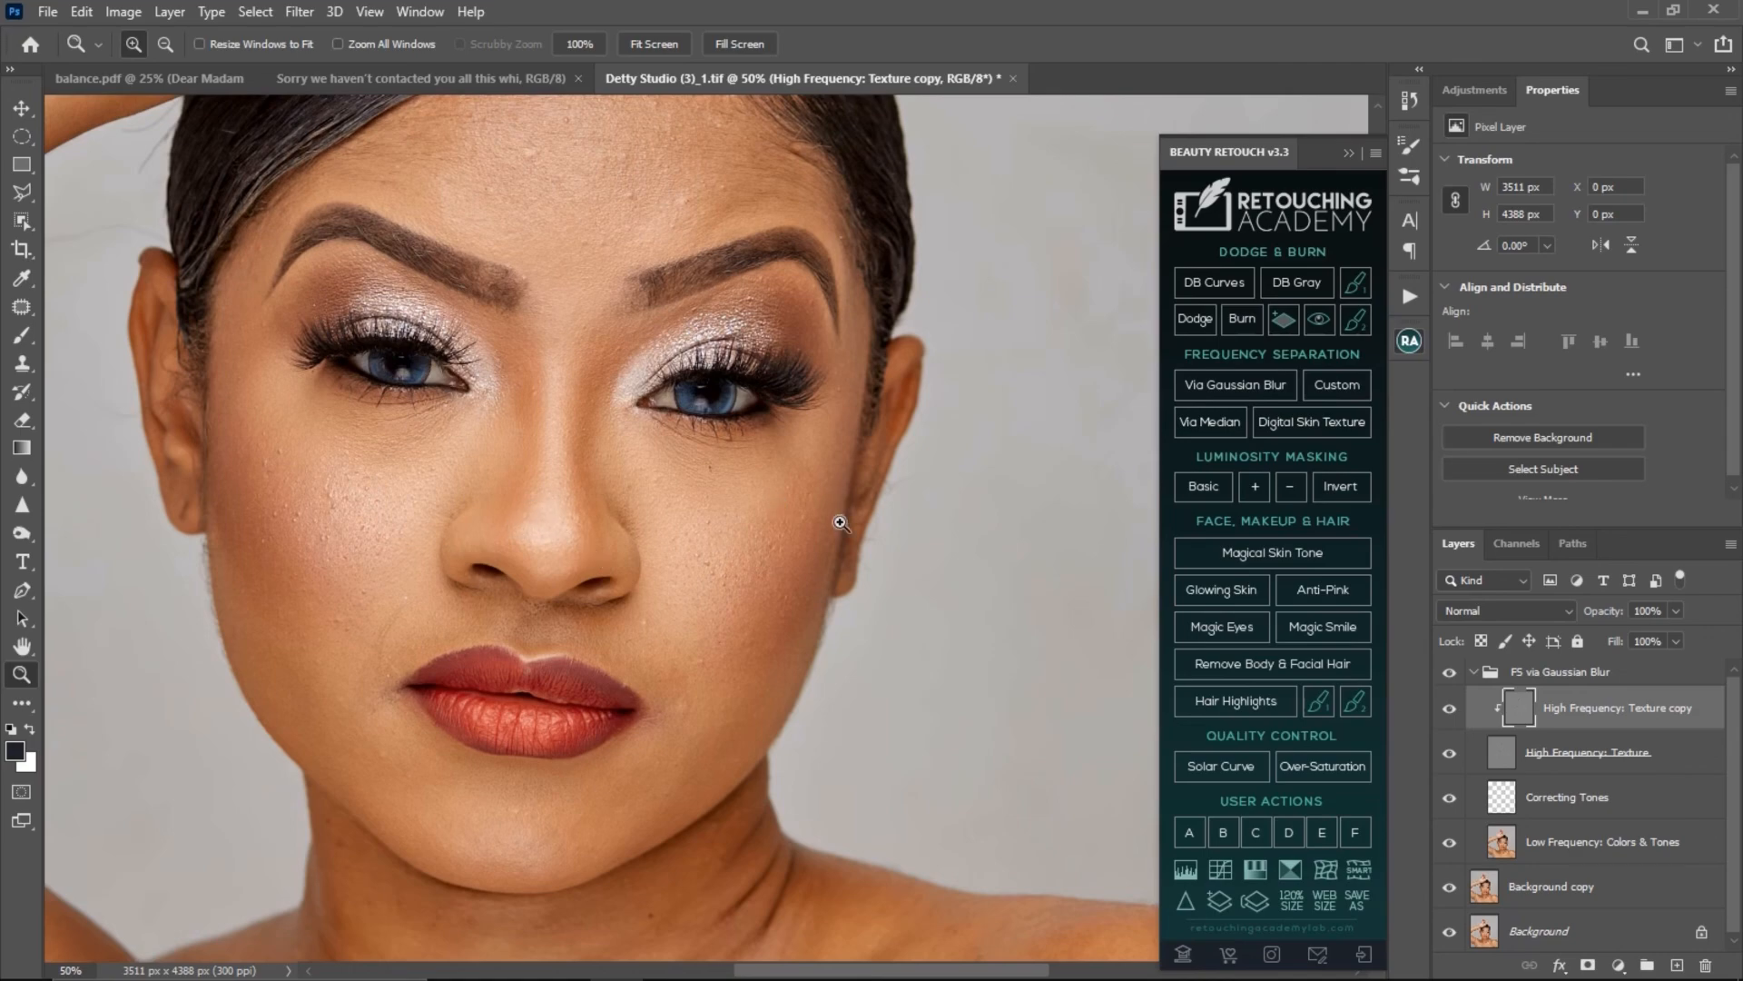
alt+click(543, 459)
alt+click(543, 472)
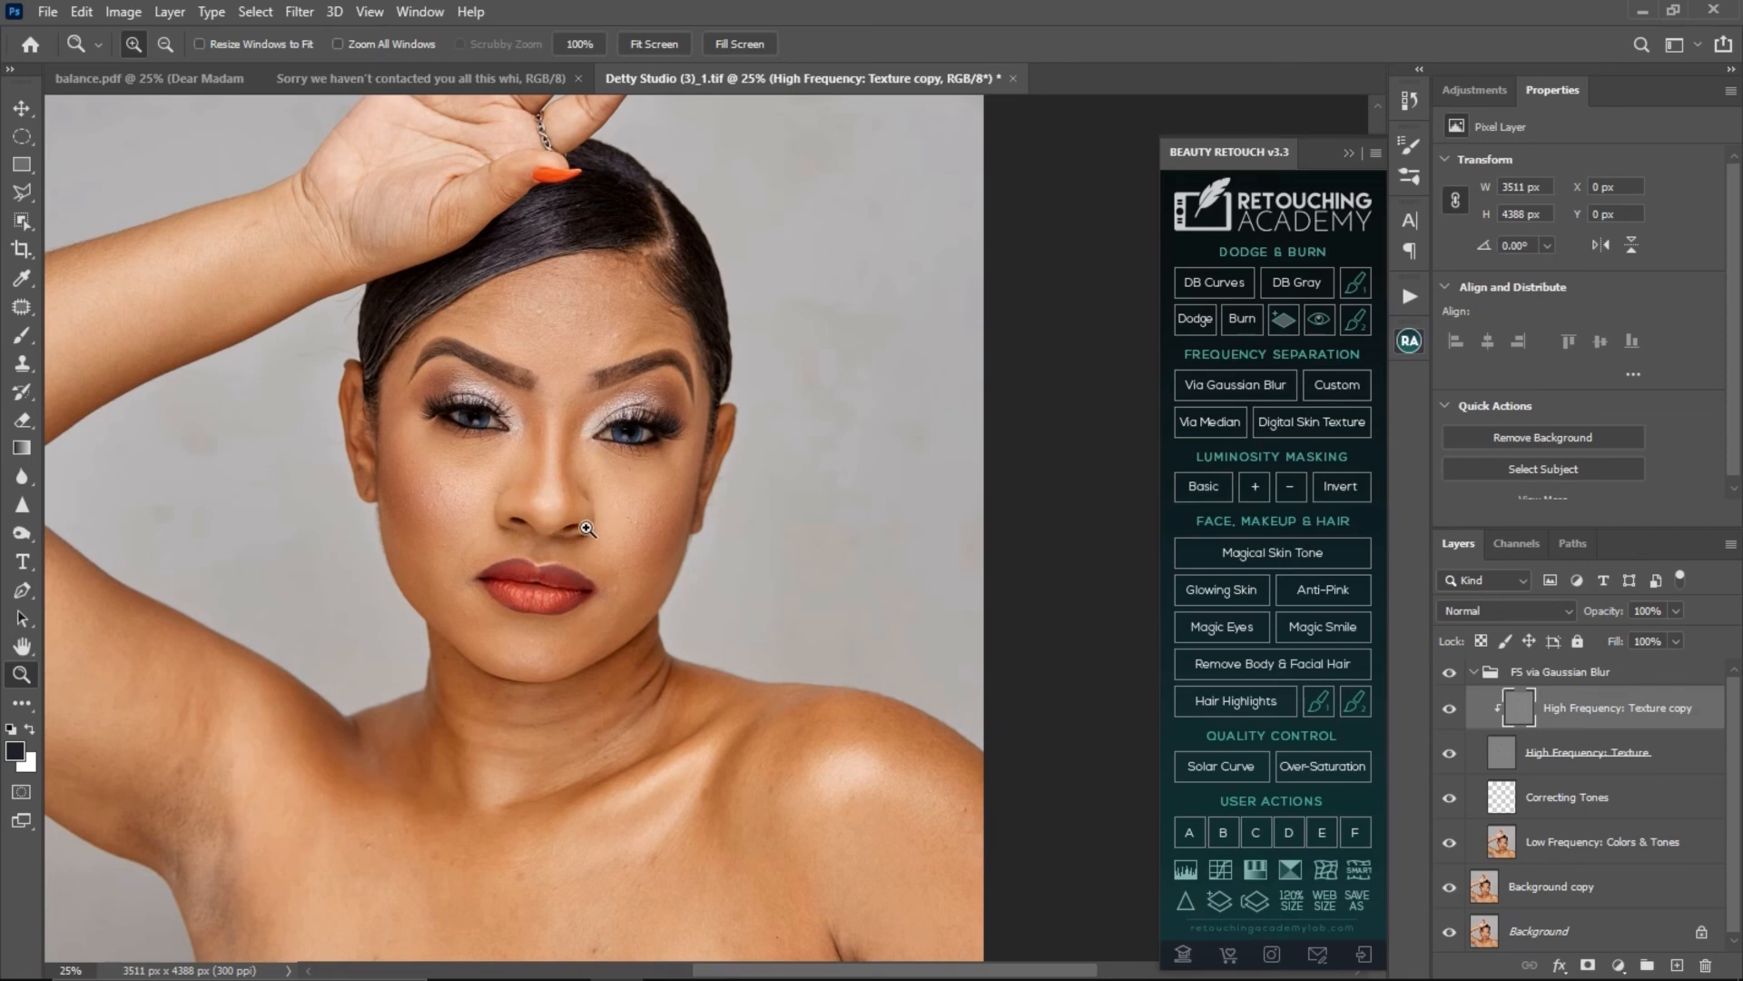
drag(586, 528, 733, 497)
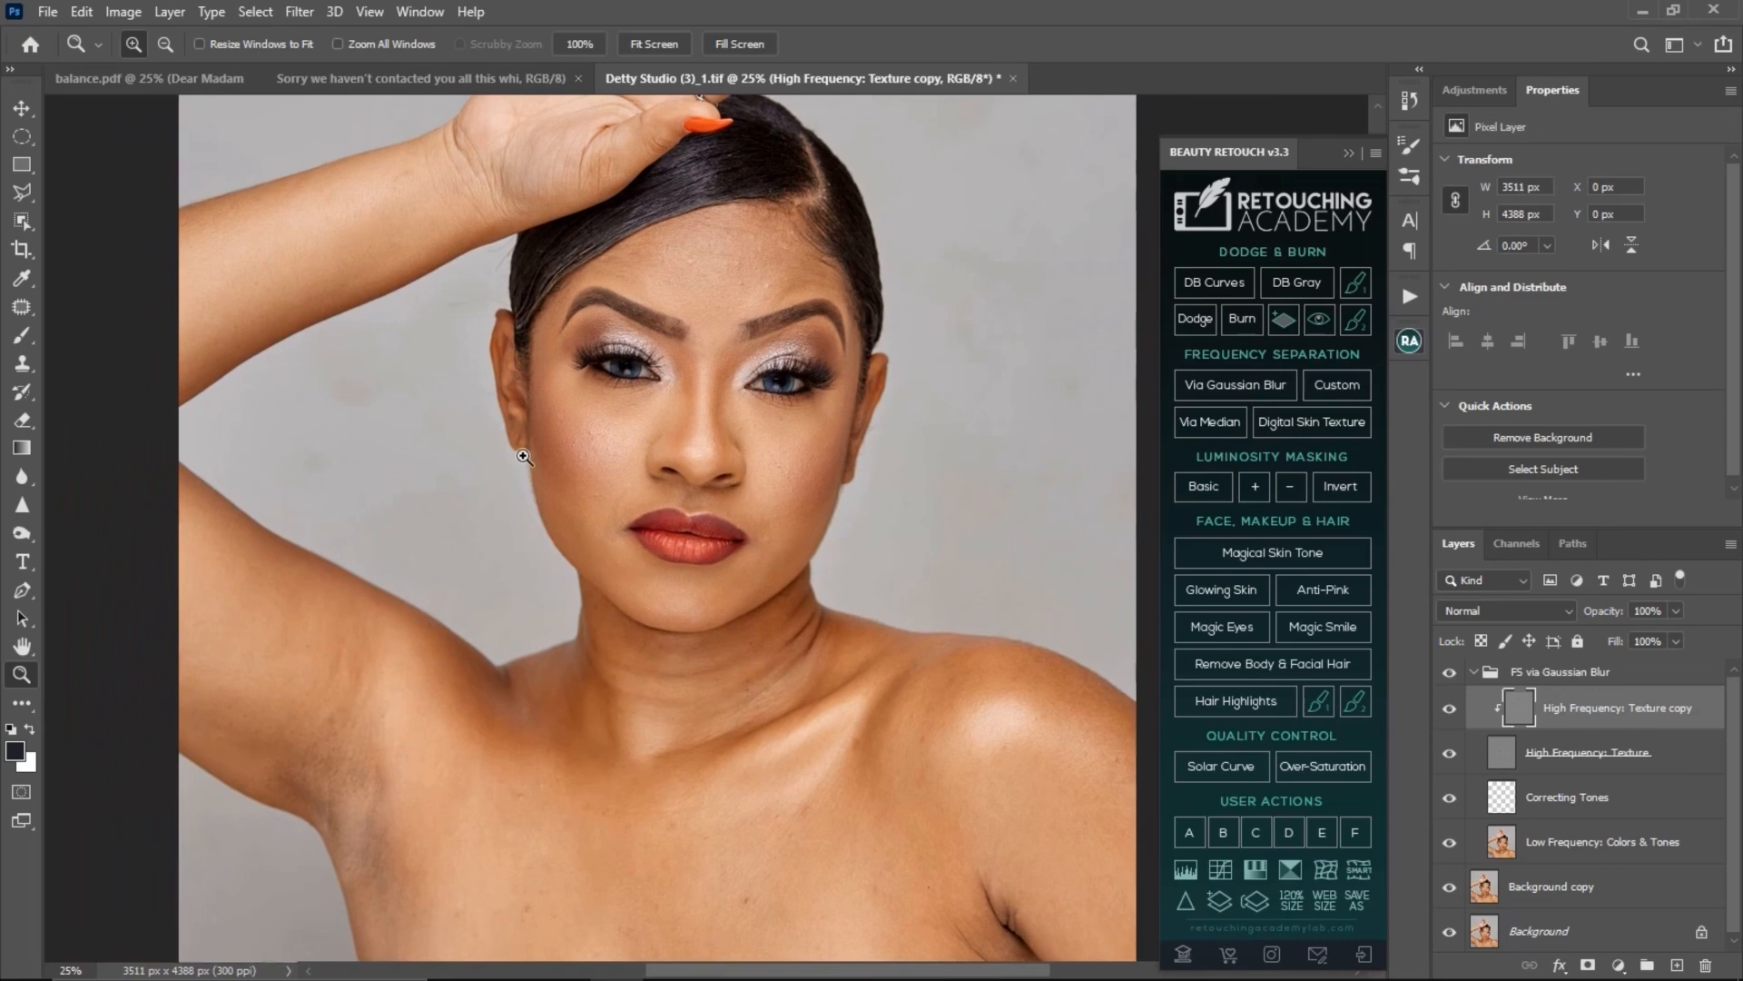